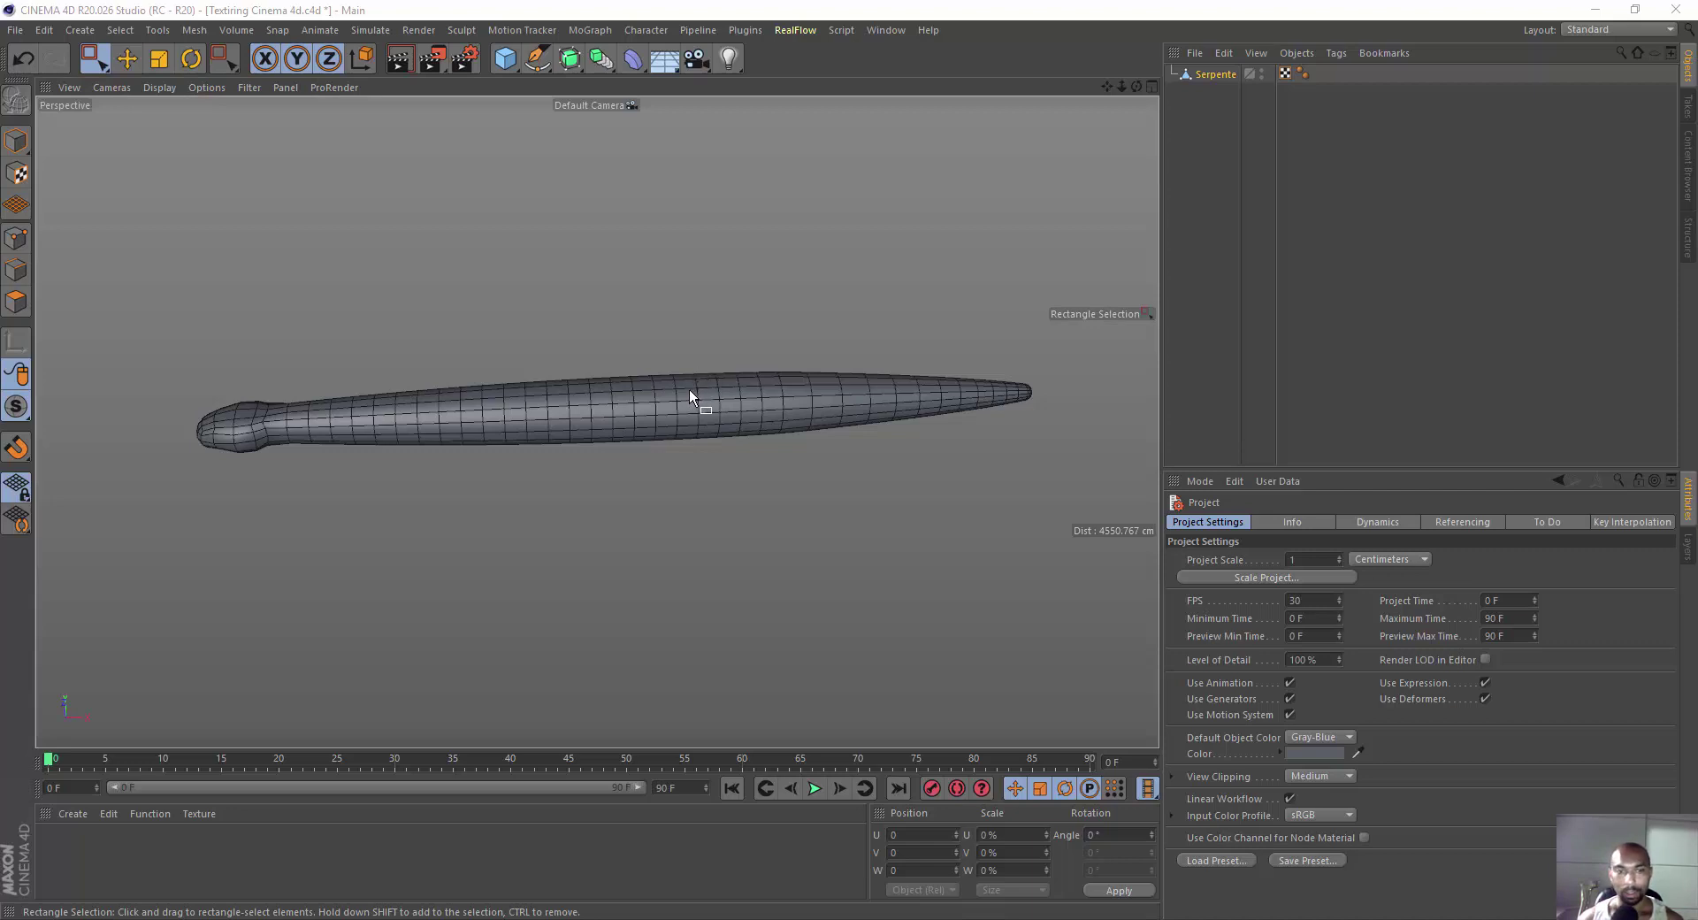
Orbit around the Serpente snake mesh, then bring up the Layout dropdown of workspaces.
left_click_drag(644, 396, 683, 303, "alt")
mouse_move(654, 385)
left_mouse_down("alt")
mouse_move(509, 429)
mouse_move(459, 505)
mouse_move(668, 406)
mouse_move(675, 357)
mouse_move(639, 400)
mouse_move(687, 281)
left_mouse_up("alt")
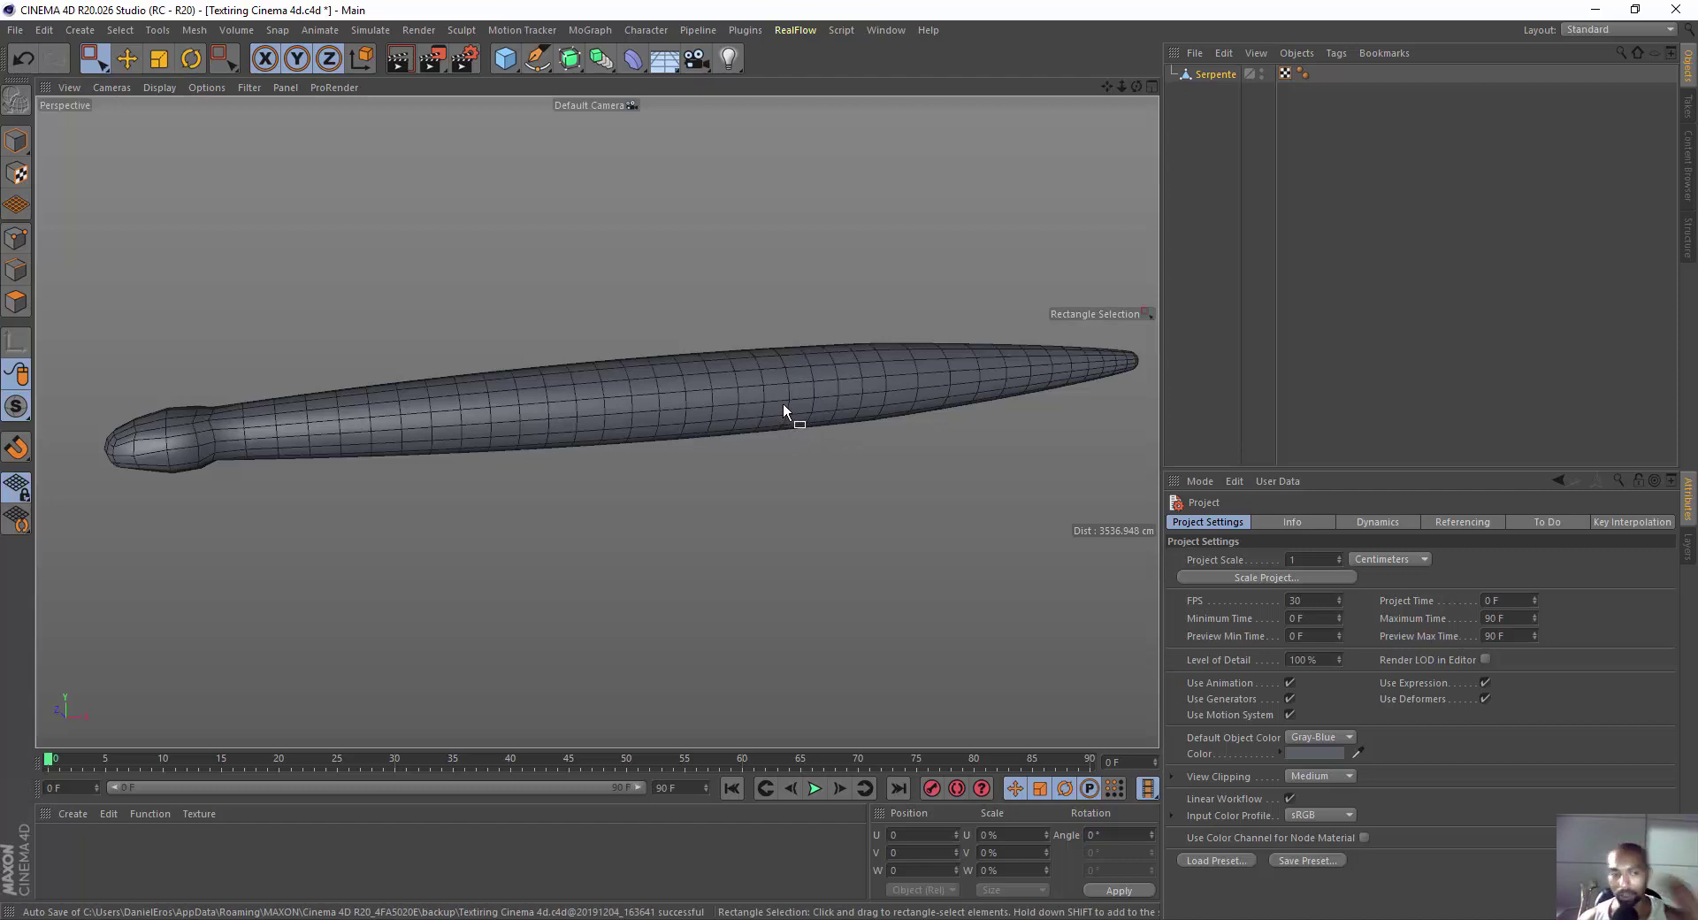
left_click(1592, 30)
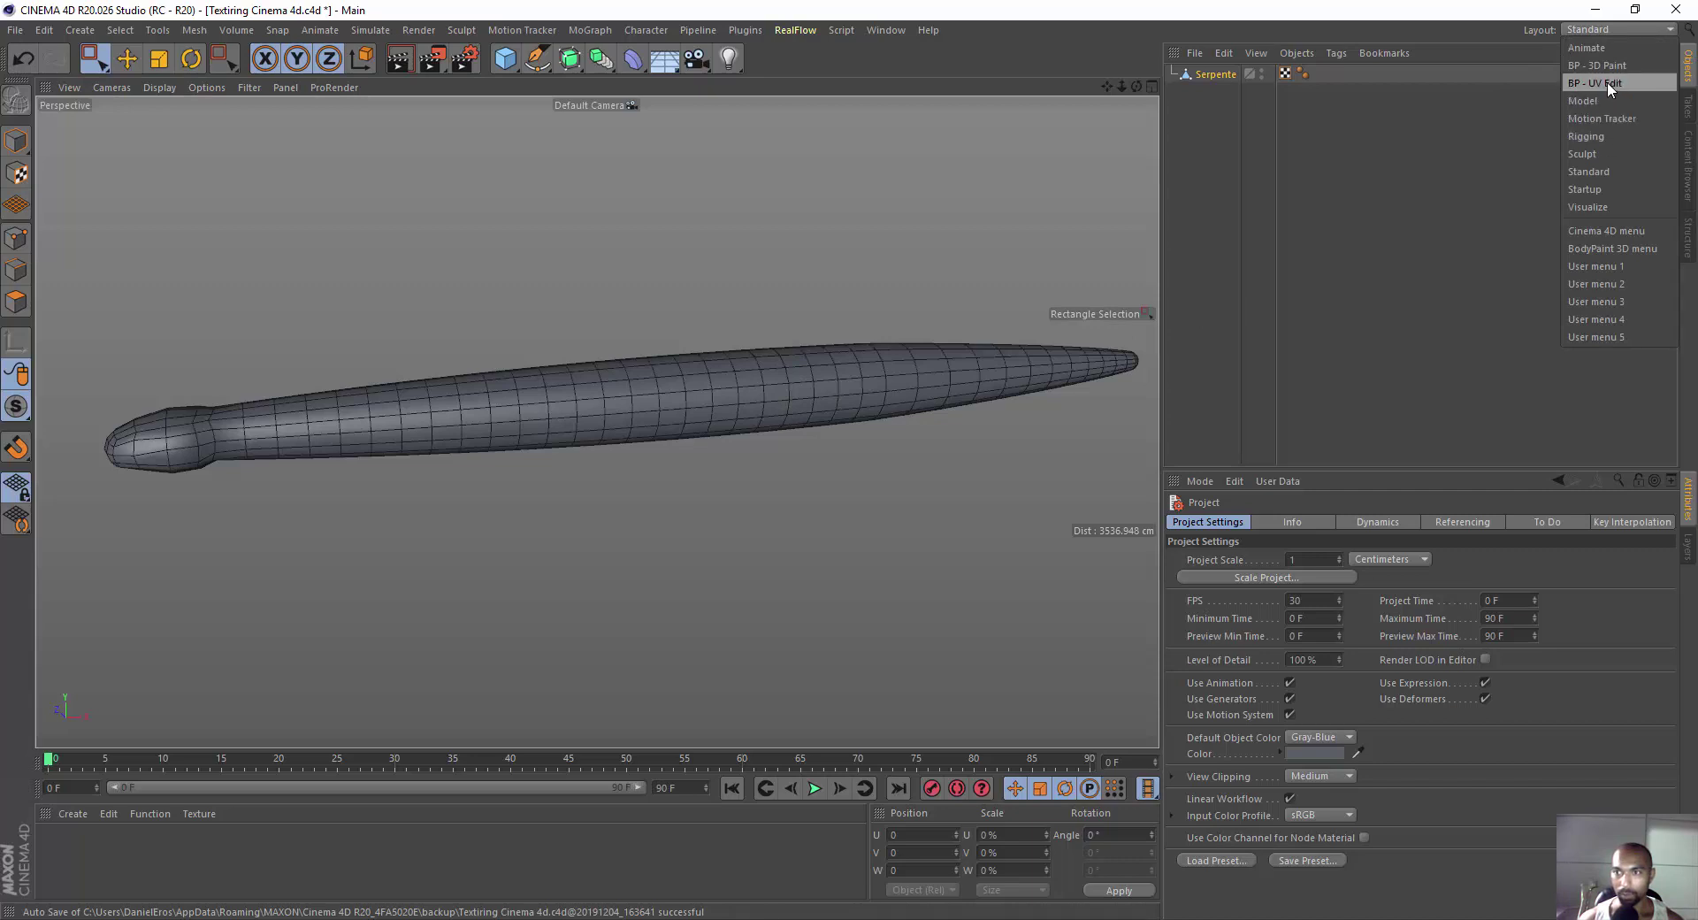
Switch to the BP - UV Edit layout and select all the worm's polygons in the 3D view.
left_click(1606, 83)
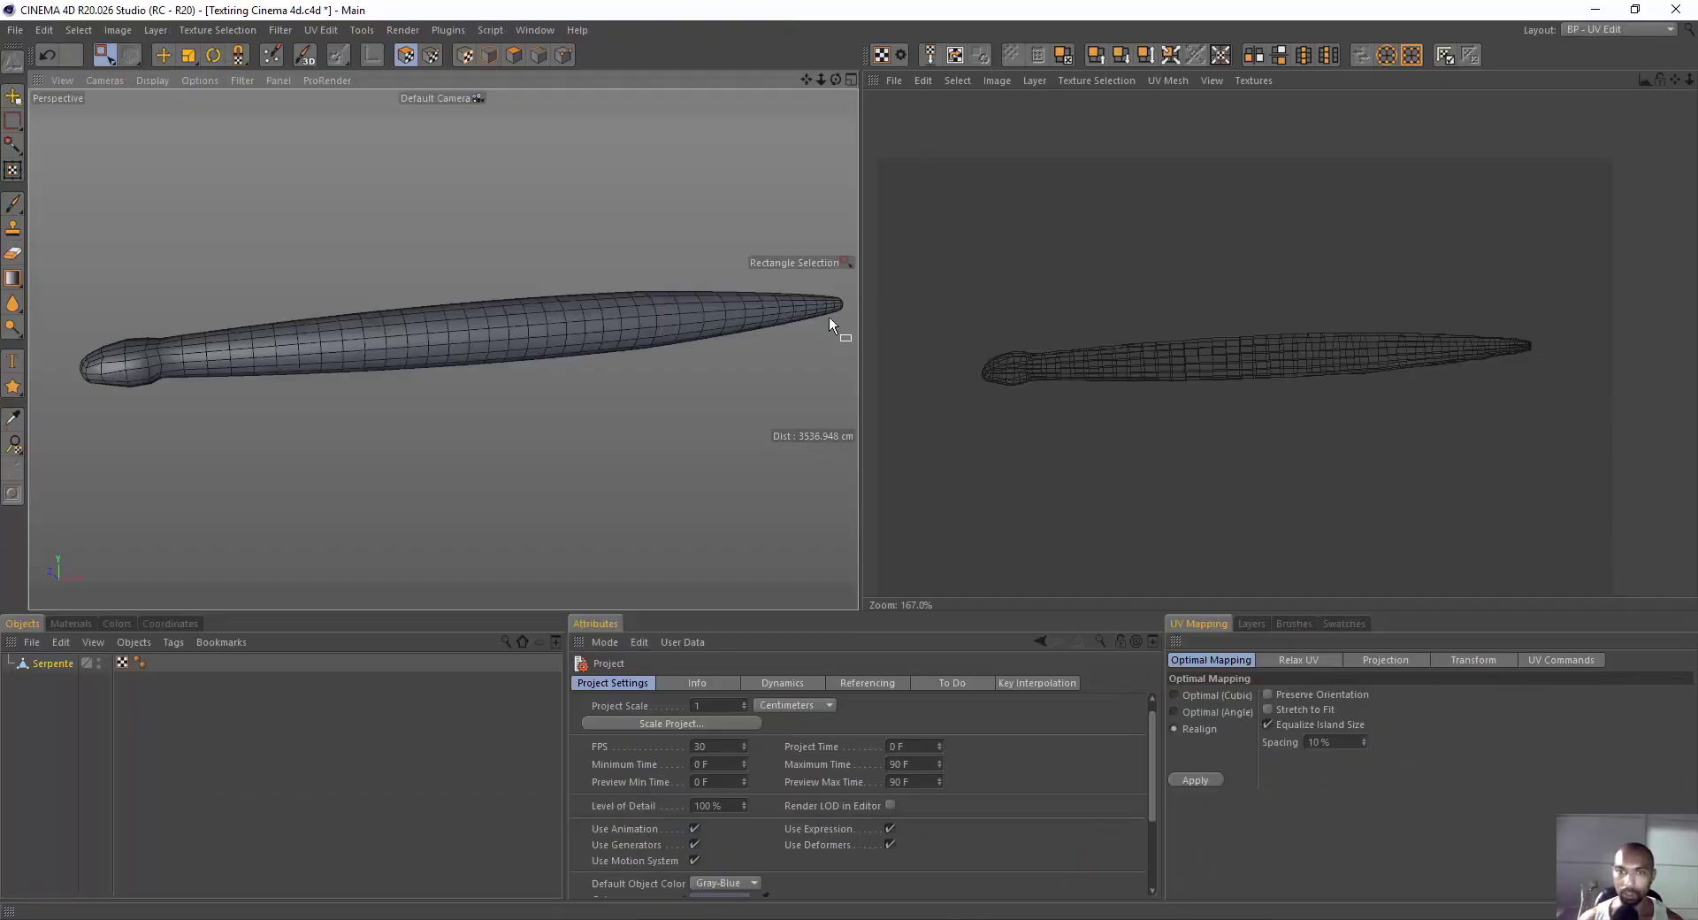
left_click_drag(582, 428, 555, 306, "alt")
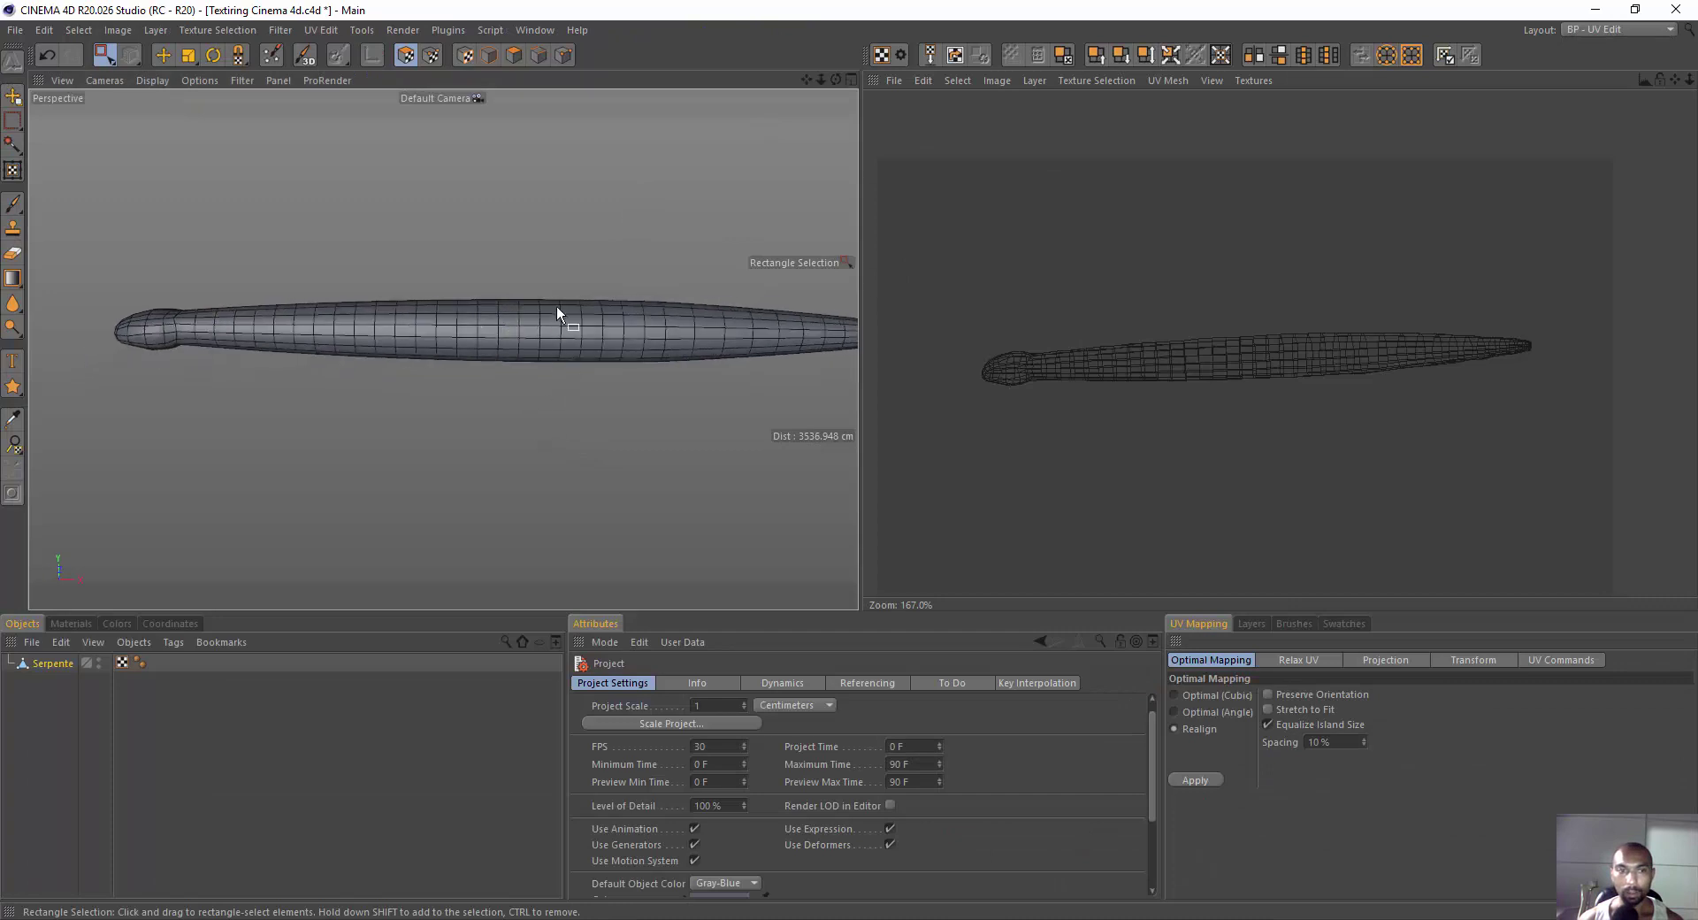
left_click(550, 308)
scroll(381, 296, "down", 3)
left_click_drag(170, 195, 738, 353)
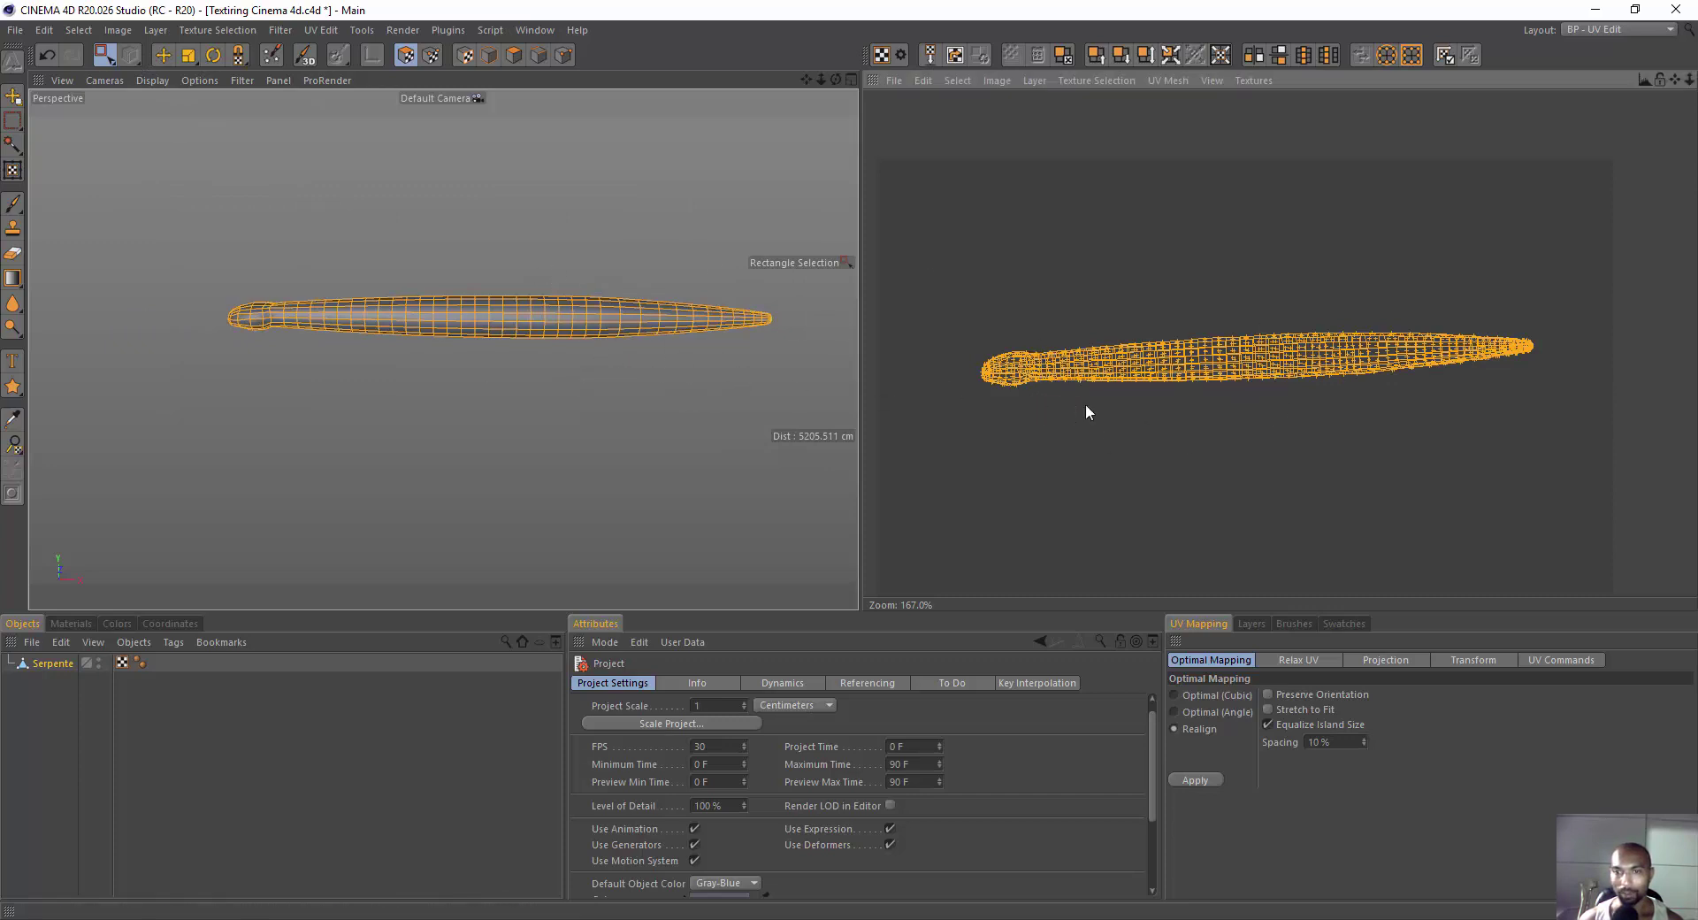
Rectangle-select the head, middle and tail sections of the worm in the UV view.
left_click_drag(1028, 261, 1224, 441)
left_click_drag(1249, 242, 1490, 504)
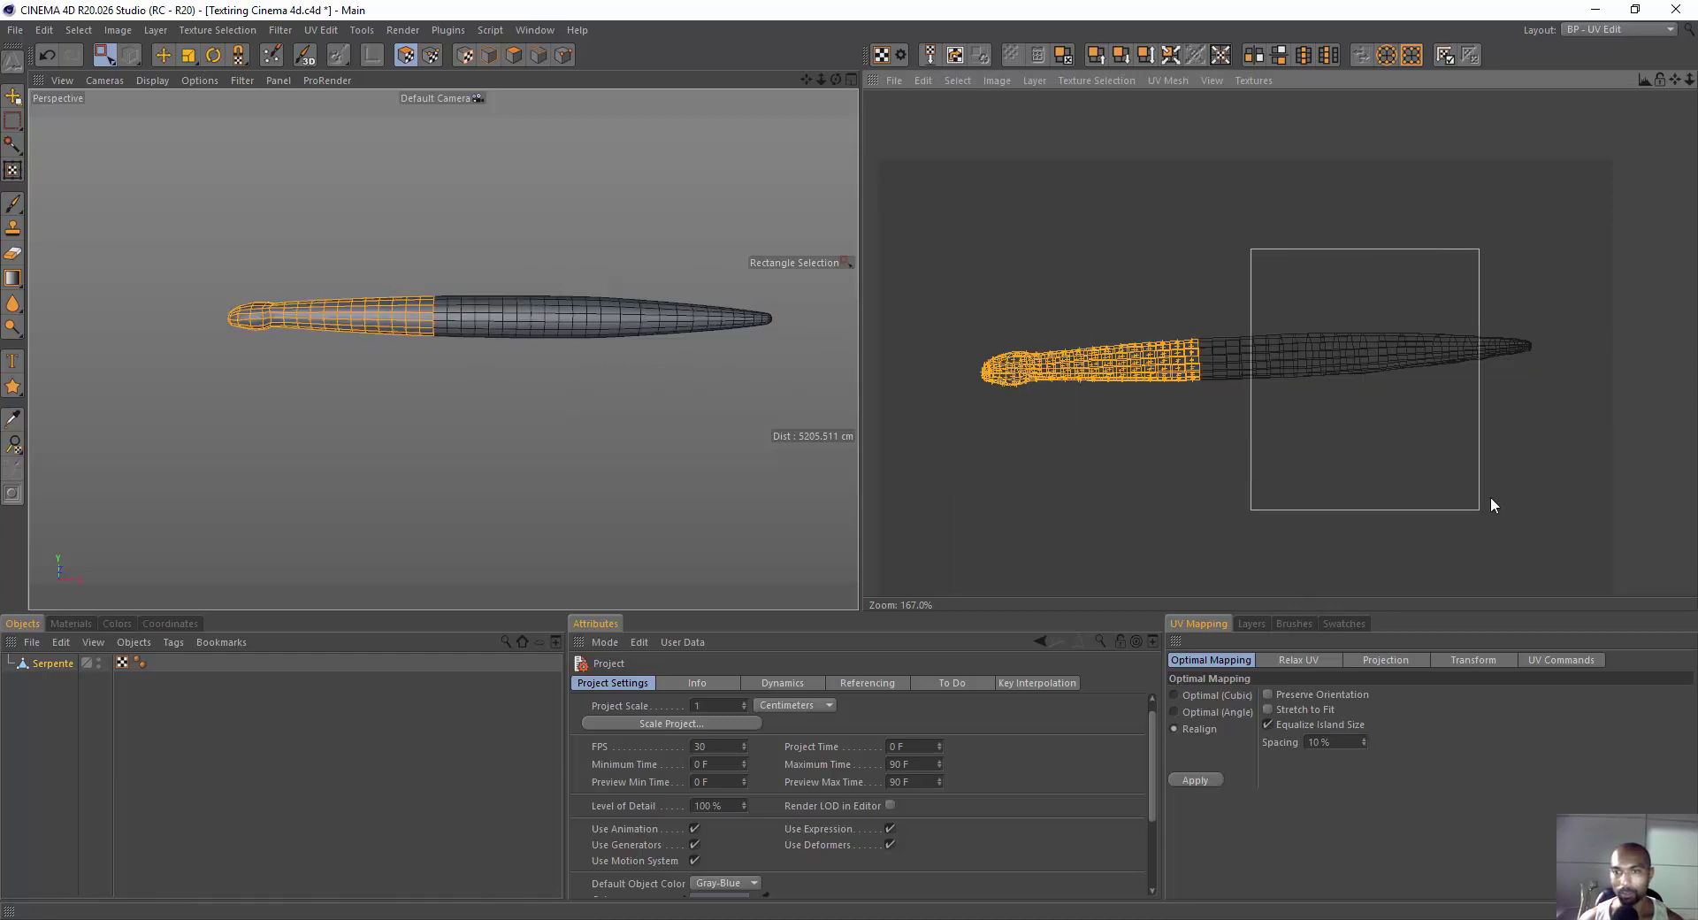
left_click_drag(1451, 284, 1606, 464)
left_click_drag(1183, 183, 1327, 443)
left_click_drag(1111, 258, 1188, 413)
left_click_drag(947, 236, 1126, 474)
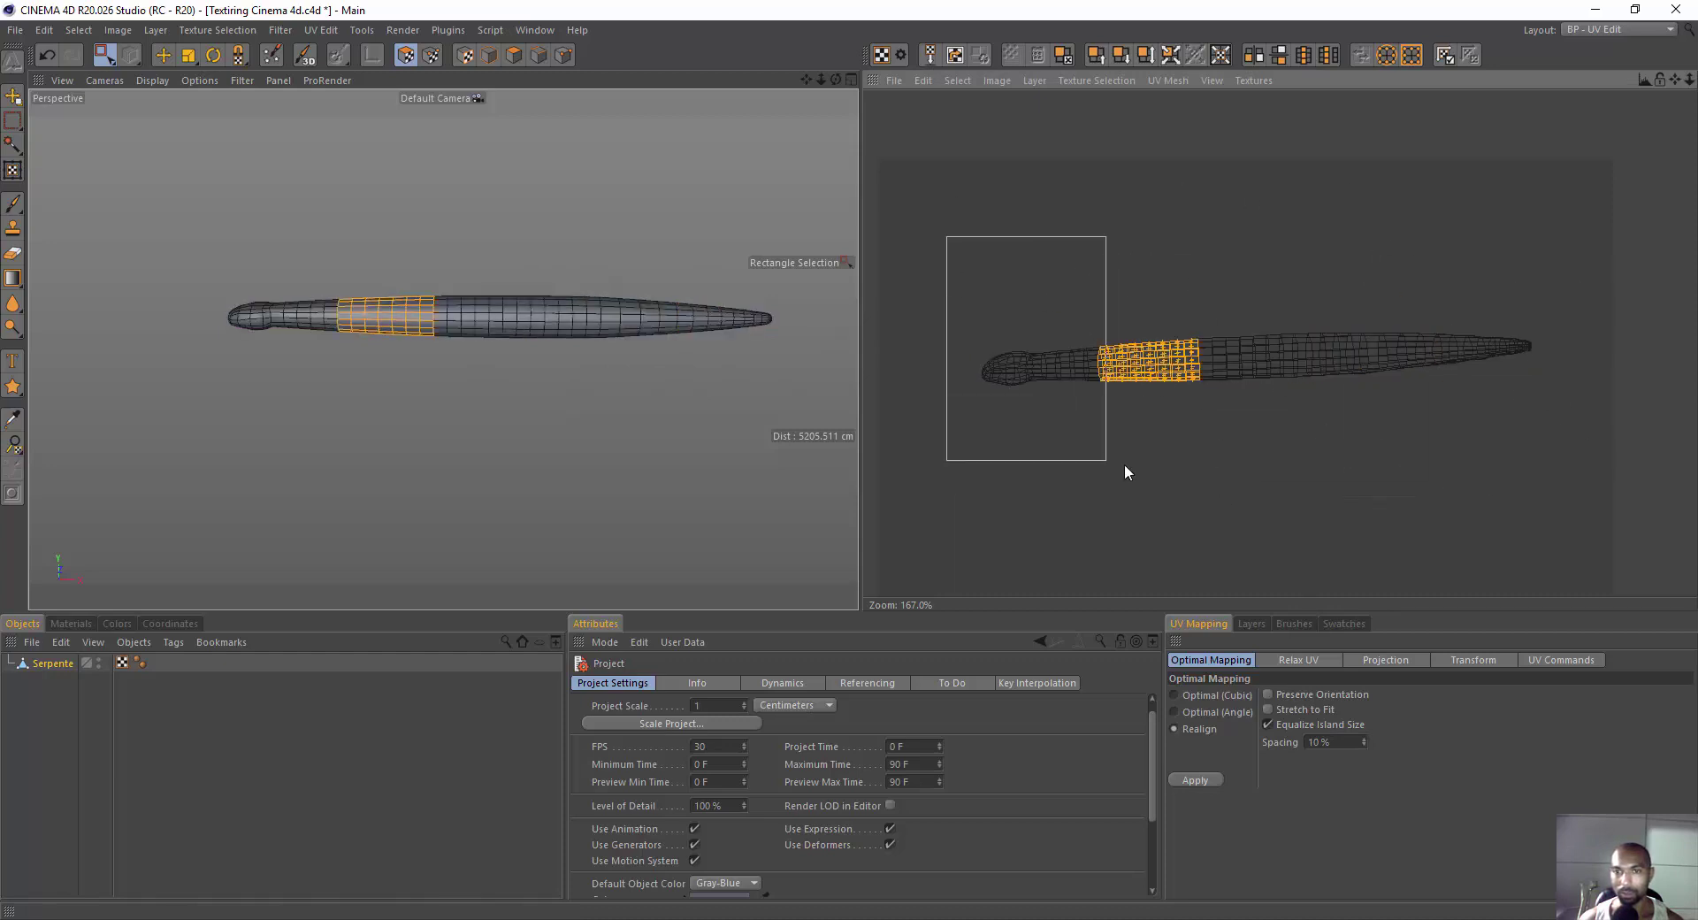
left_click_drag(1115, 238, 1309, 407)
left_click_drag(1318, 305, 1426, 415)
left_click_drag(1489, 309, 1564, 445)
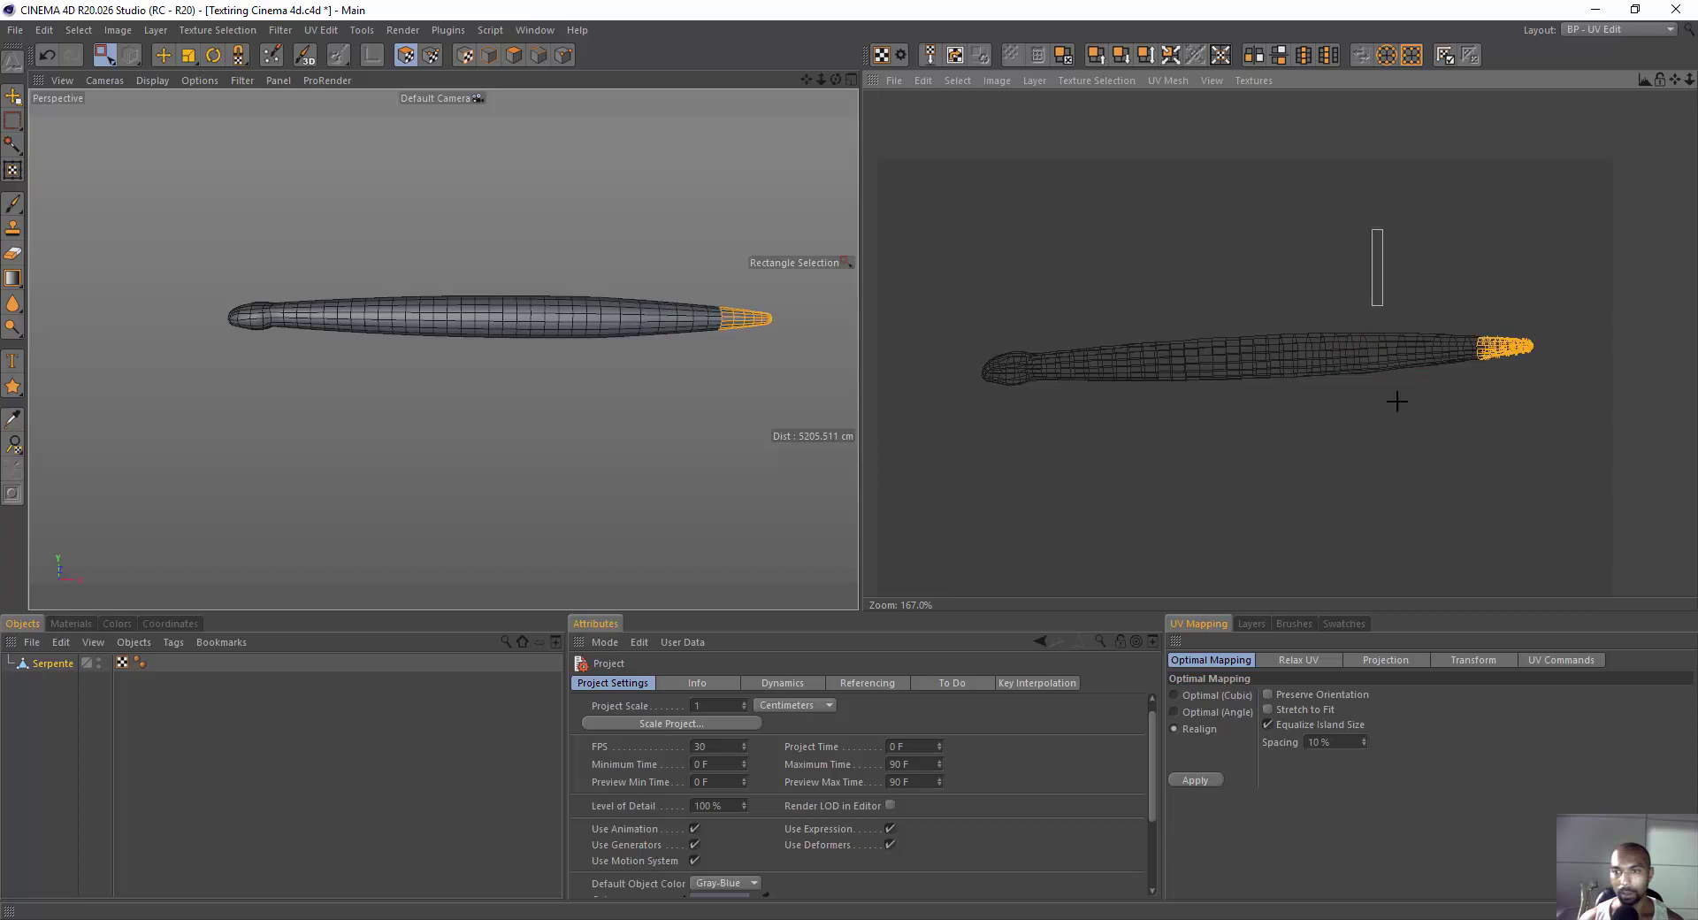
Try further section selections from head to tail tip, then clear the polygon selection.
left_click_drag(1141, 228, 1271, 391)
left_click_drag(973, 221, 1100, 409)
left_click_drag(977, 265, 1097, 400)
left_click_drag(1186, 256, 1305, 394)
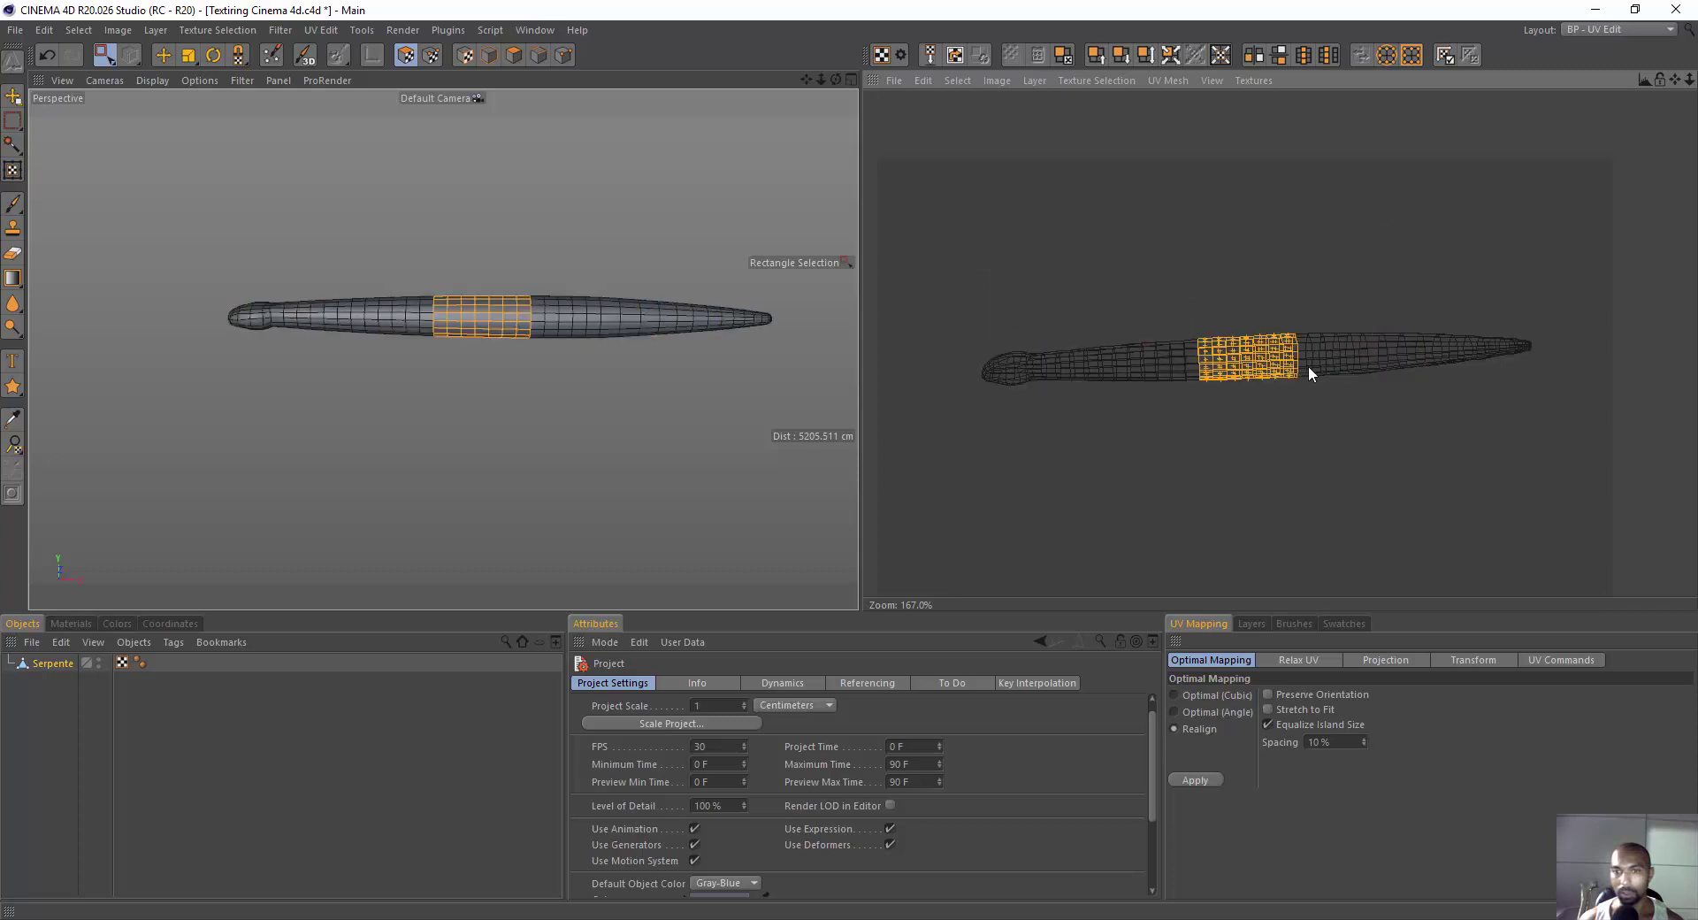
left_click_drag(1331, 265, 1454, 382)
left_click_drag(1495, 318, 1572, 462)
left_click(1226, 448)
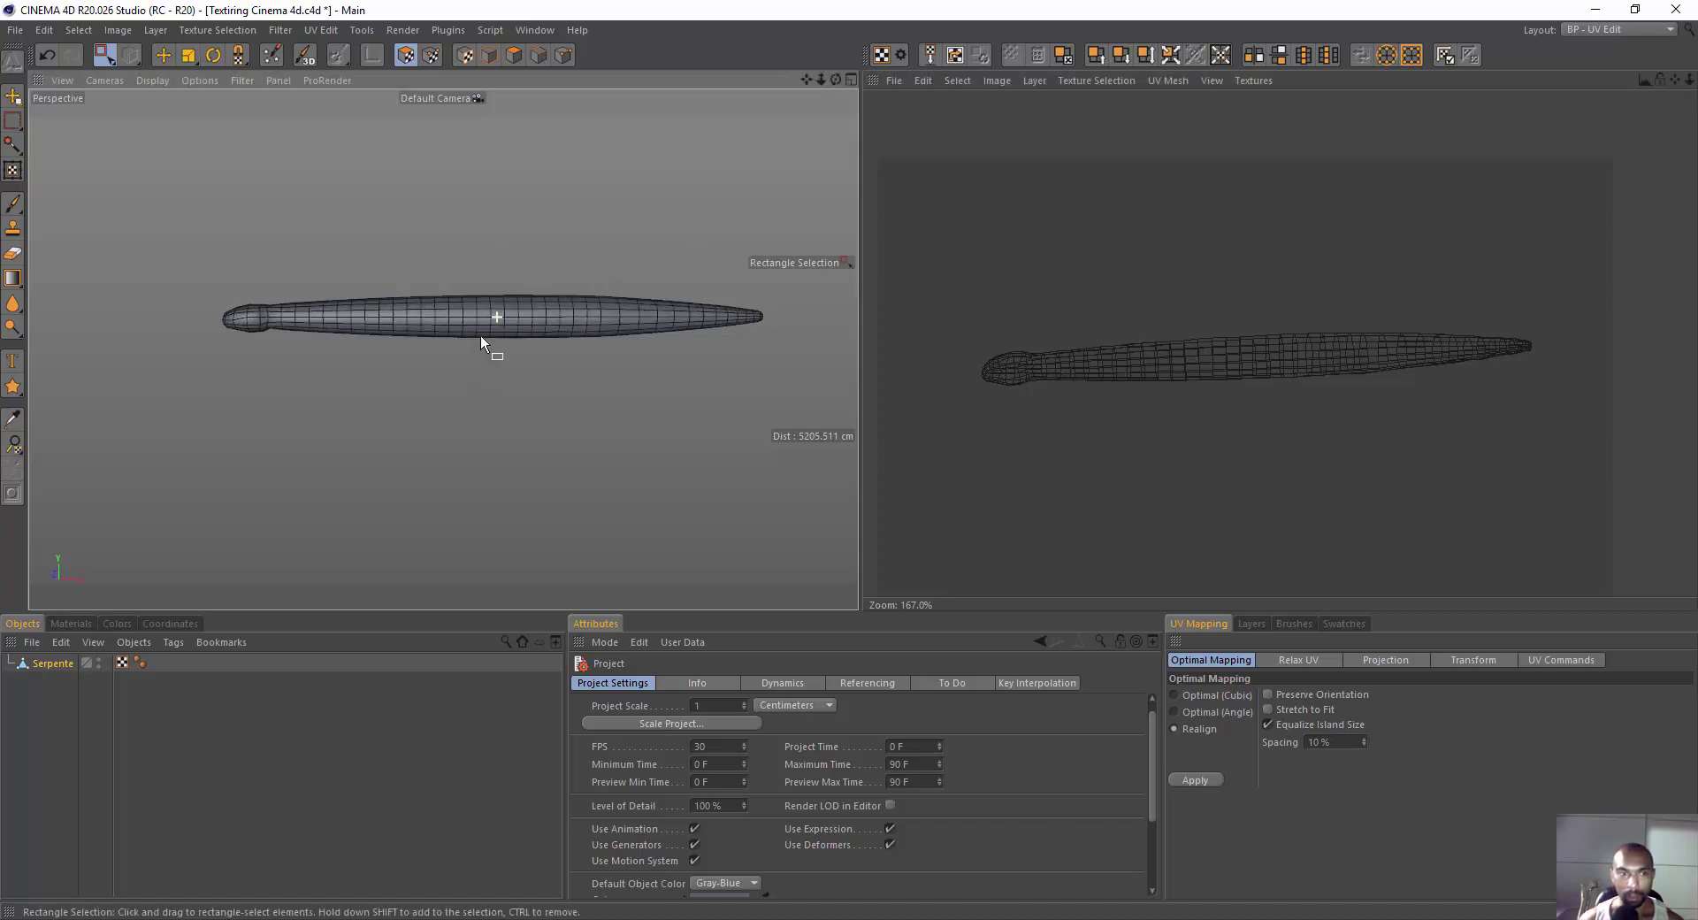
Switch to Edges mode and orbit to a side-on view of the snake with nothing selected.
scroll(433, 301, "up", 3)
mouse_move(368, 304)
left_mouse_down("alt")
mouse_move(386, 337)
mouse_move(387, 310)
left_mouse_up("alt")
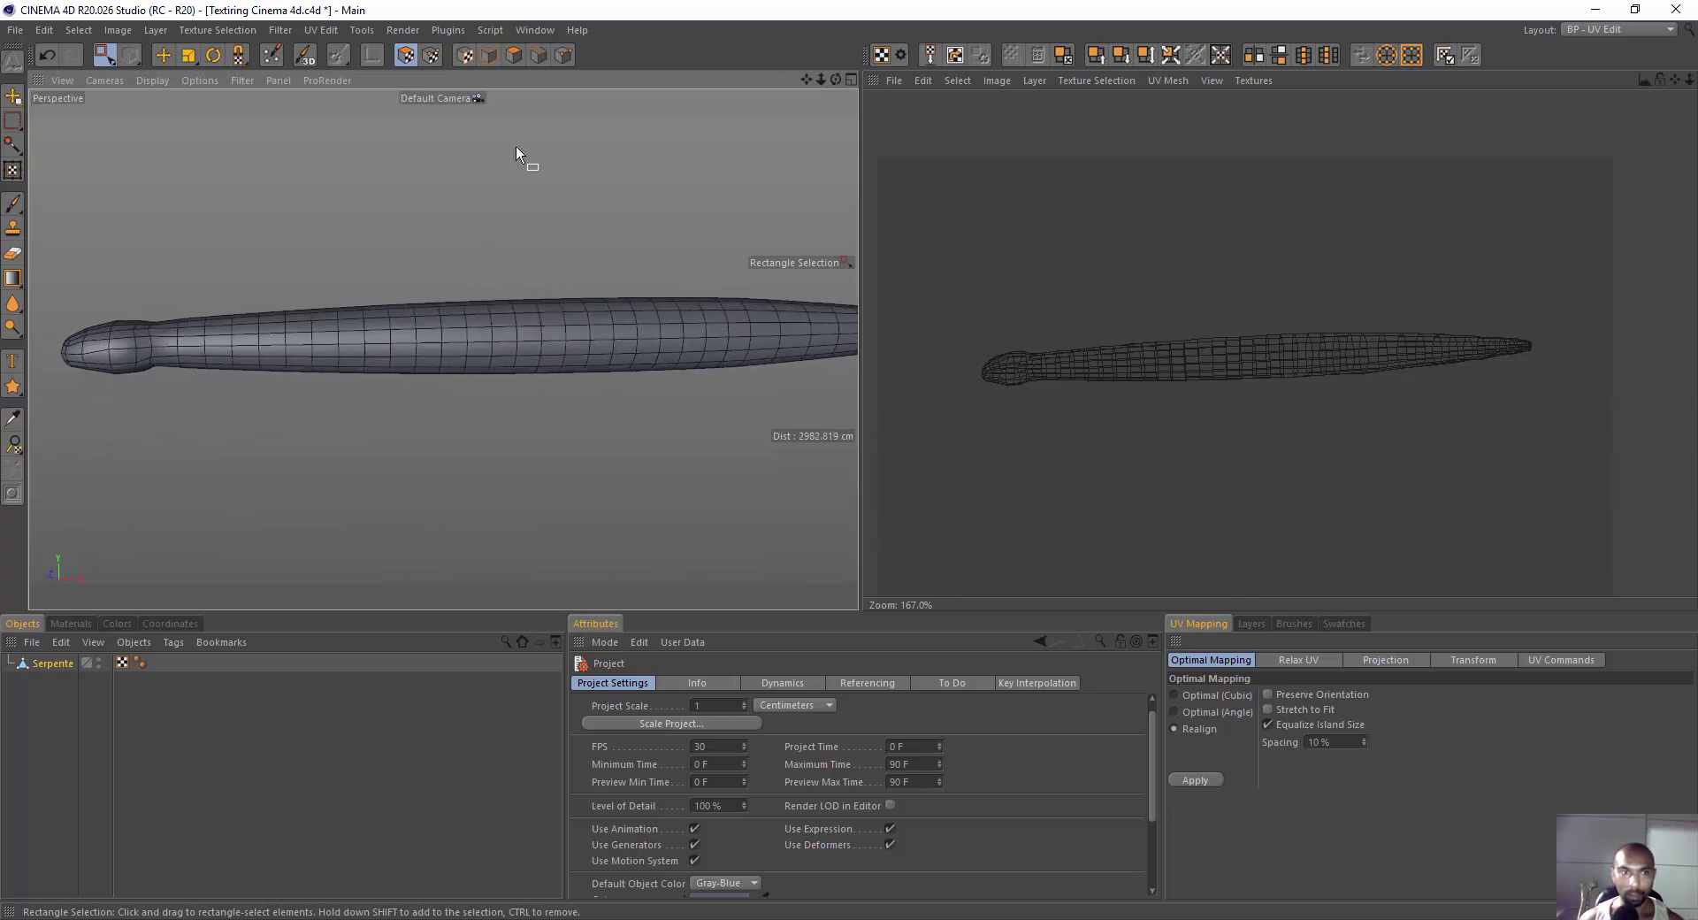
left_click(538, 54)
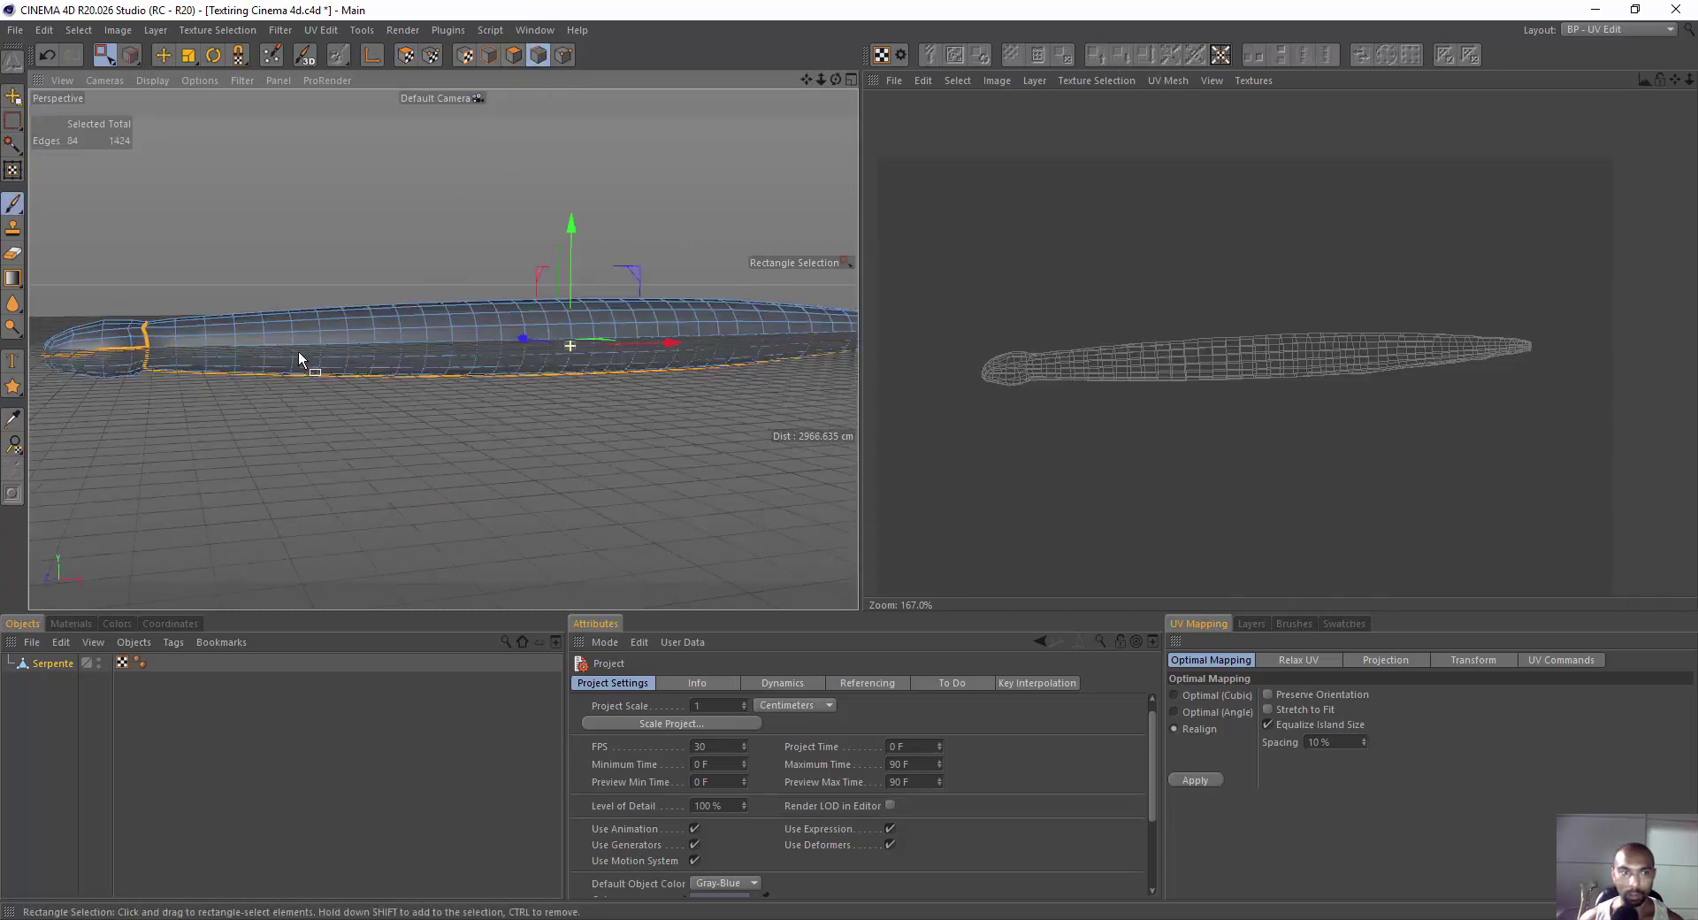
mouse_move(299, 358)
left_mouse_down("alt")
mouse_move(455, 234)
mouse_move(734, 385)
mouse_move(492, 337)
left_mouse_up("alt")
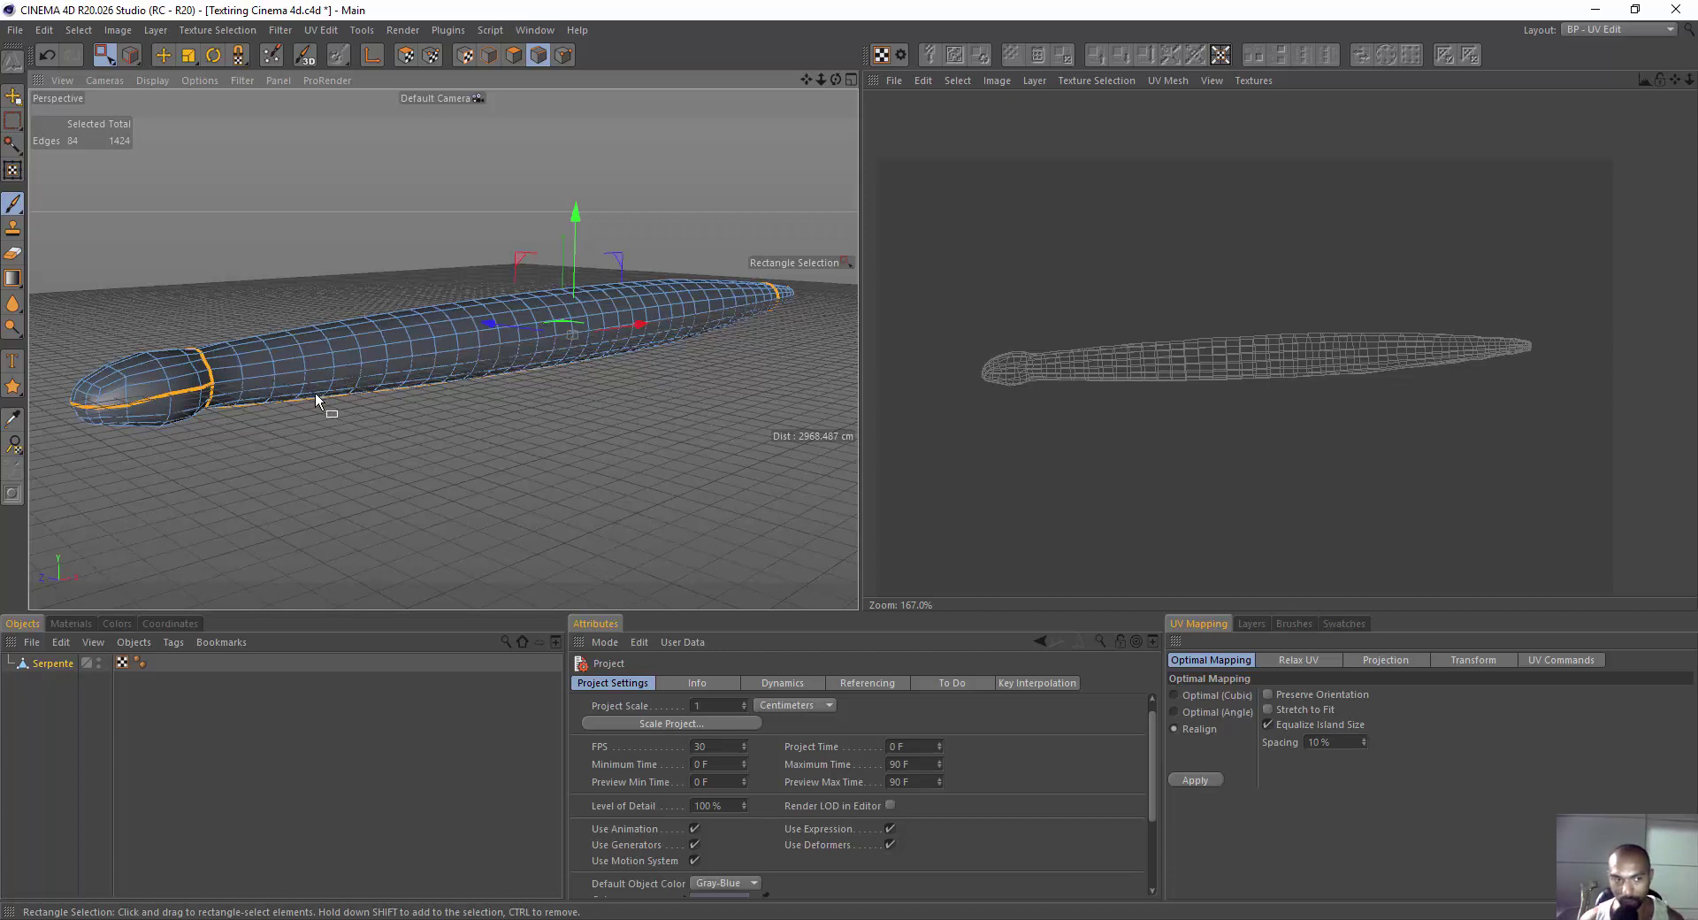
mouse_move(382, 333)
left_mouse_down("alt")
mouse_move(334, 329)
mouse_move(348, 269)
mouse_move(395, 287)
left_mouse_up("alt")
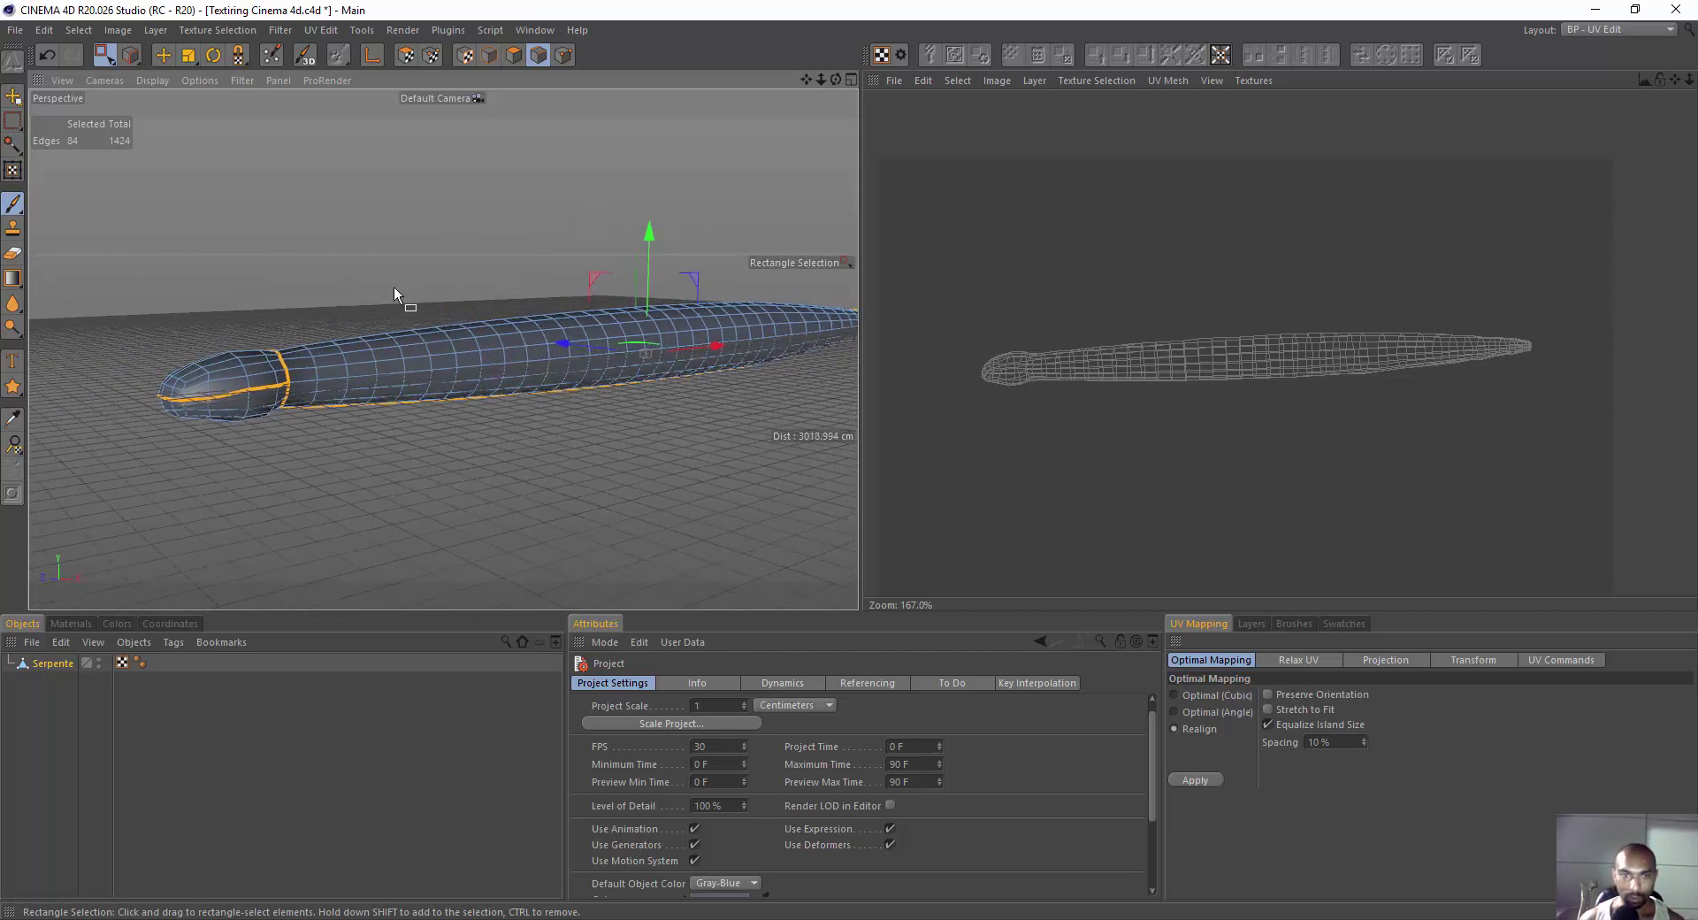
left_click(117, 30)
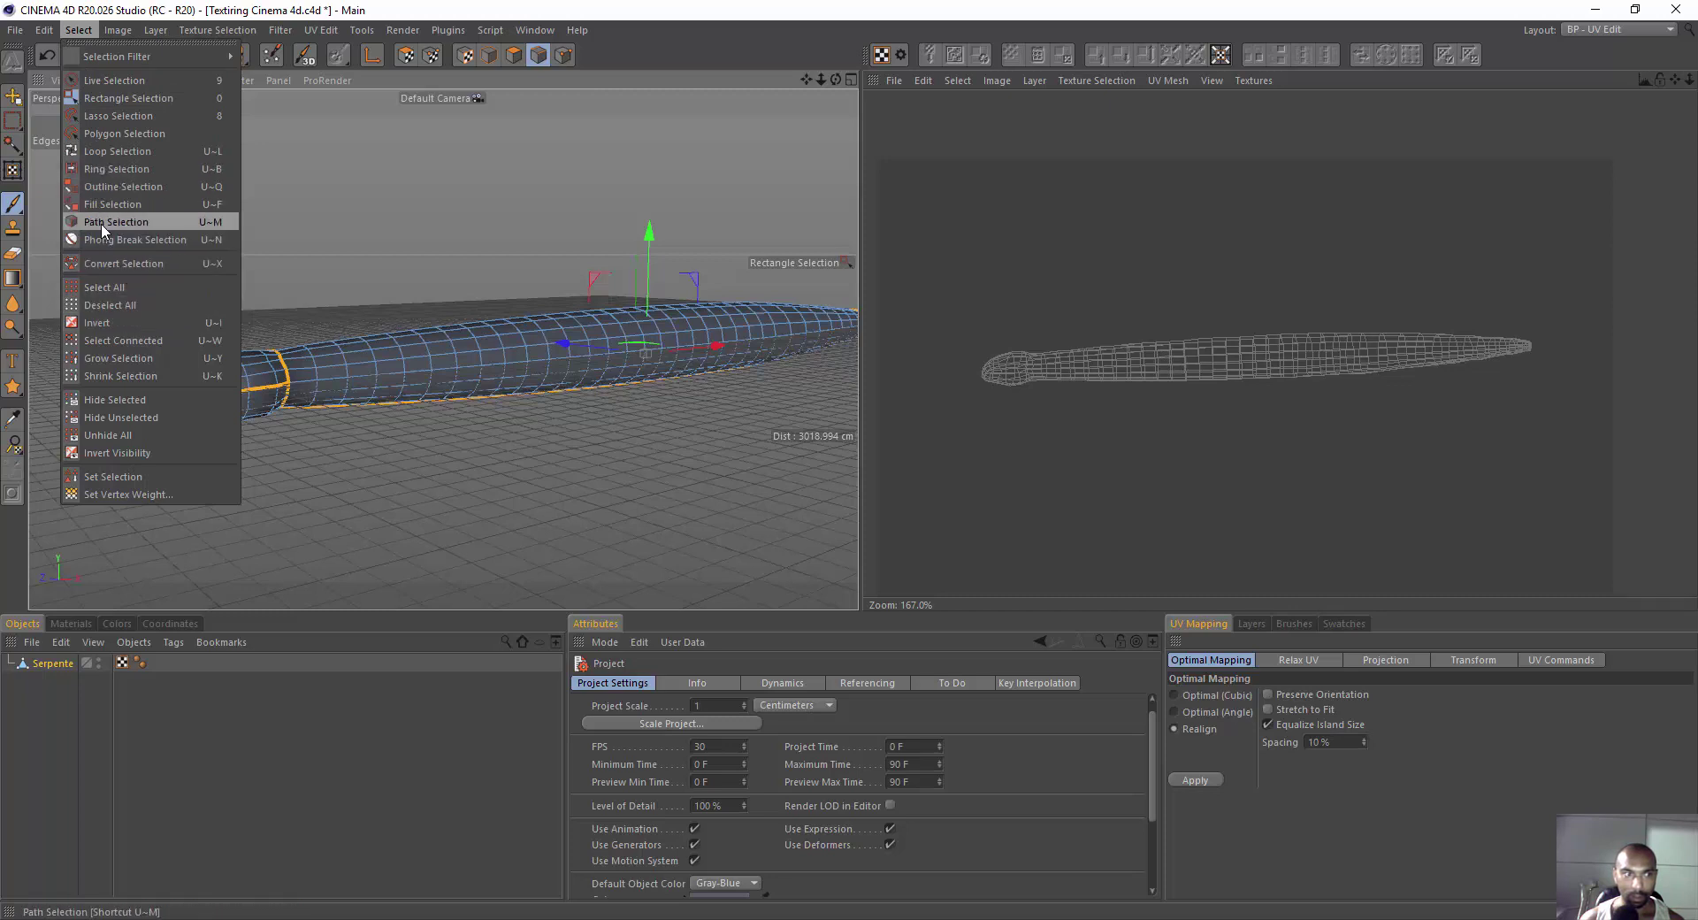
key("Escape")
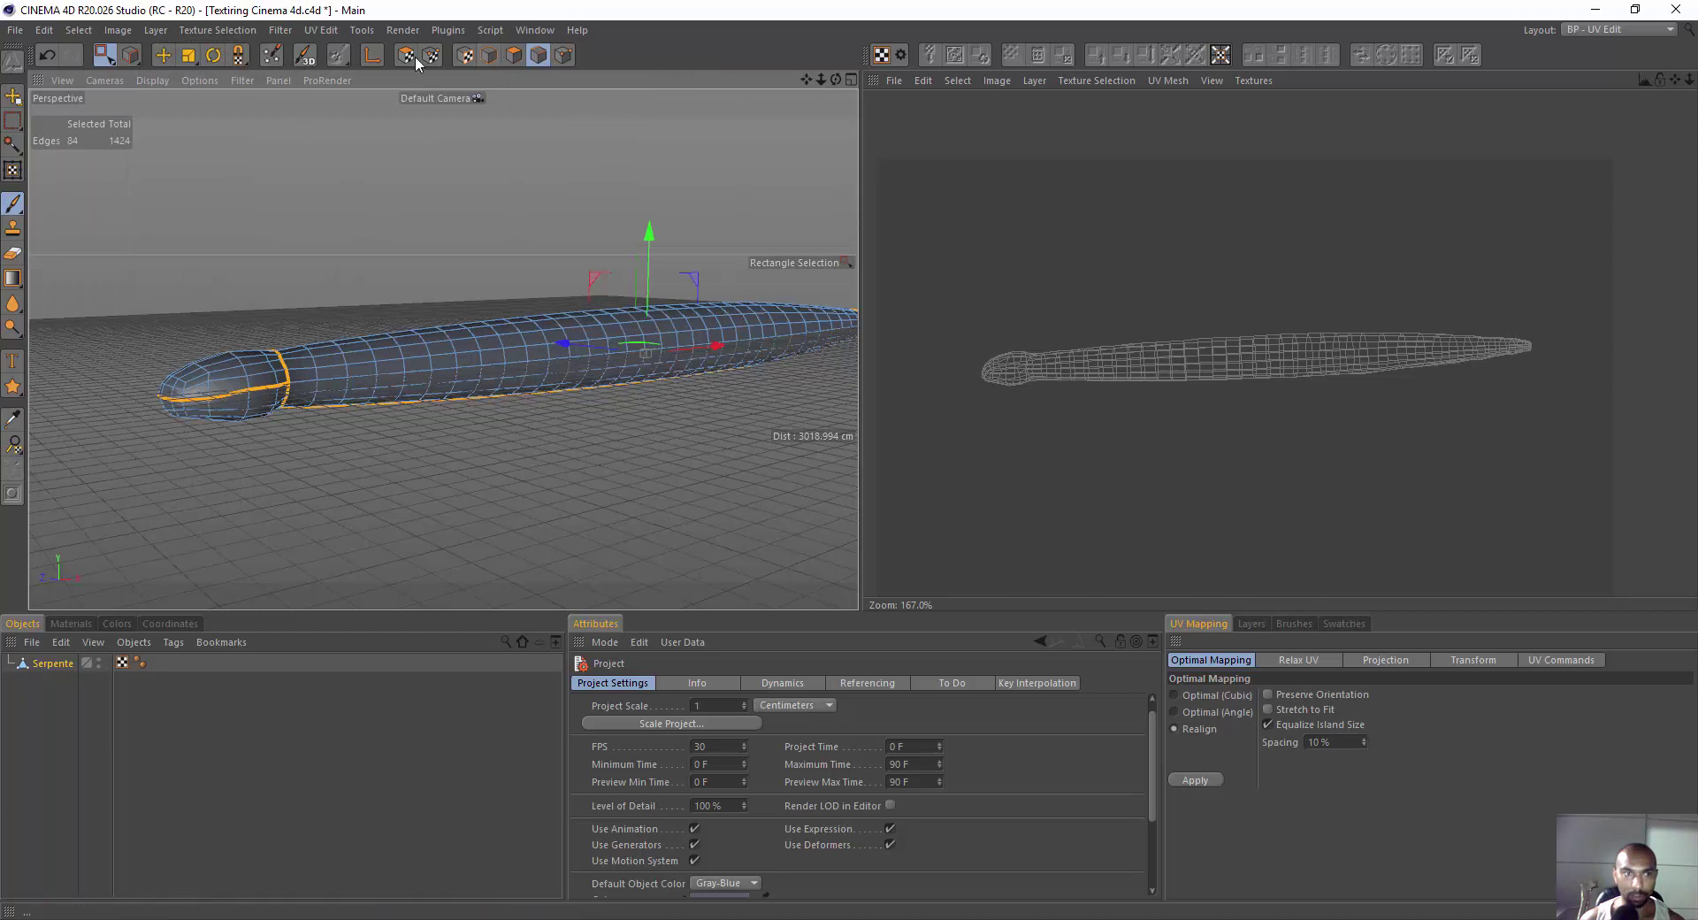
left_click(370, 248)
Select the edge loops at the serpent's neck and near its tail tip.
scroll(292, 279, "up", 3)
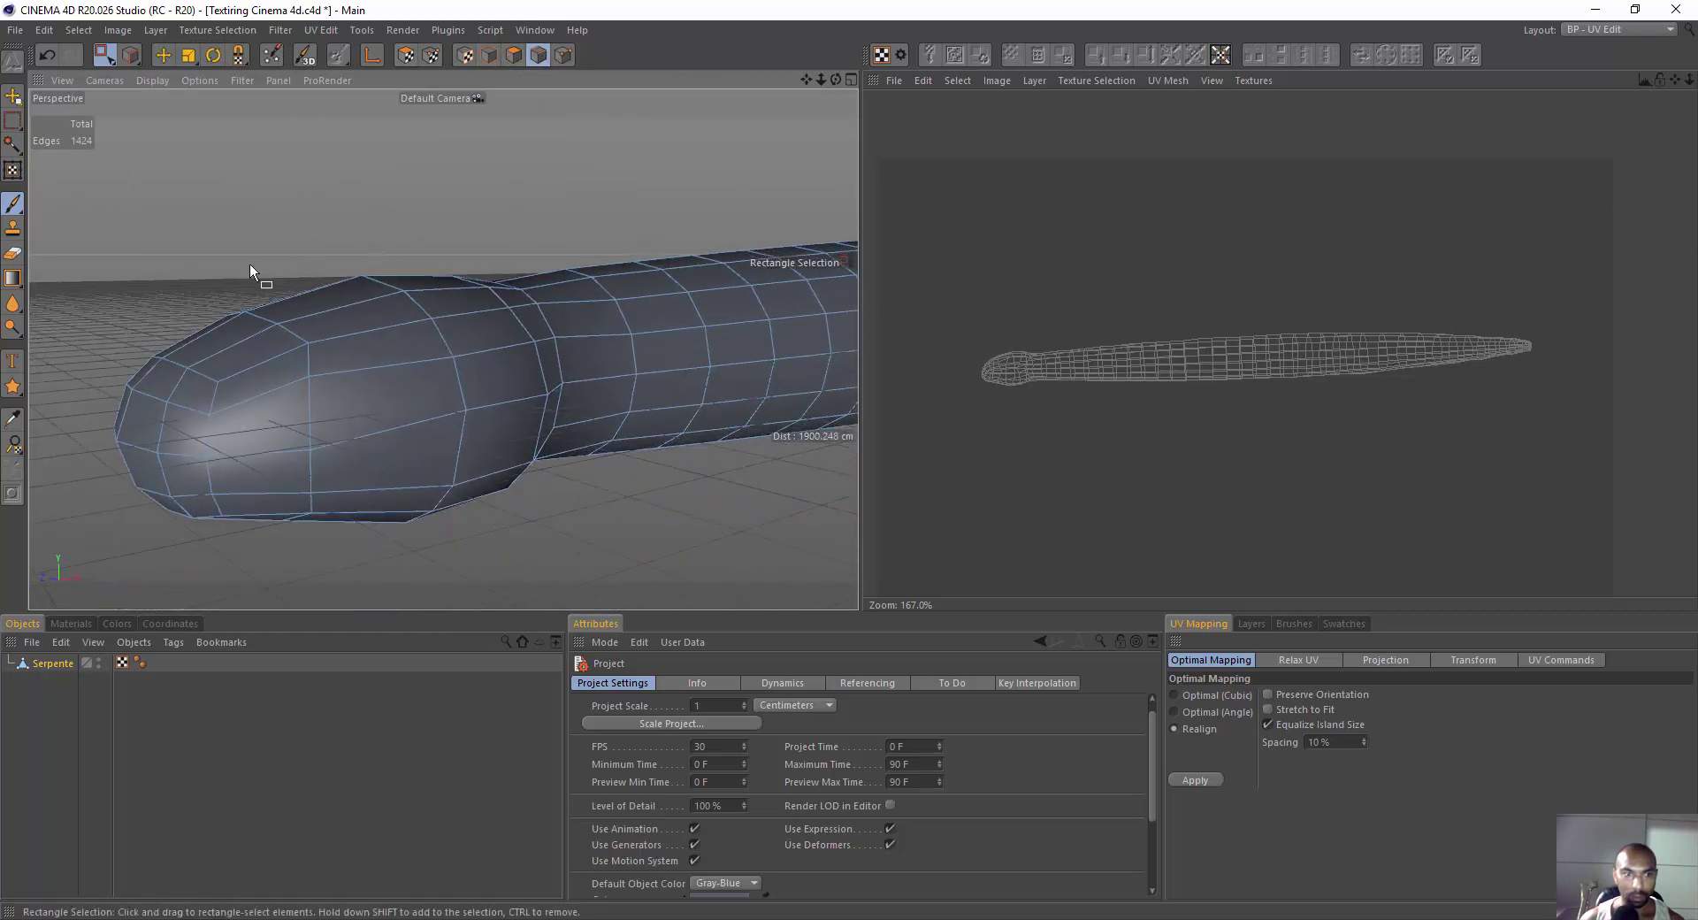
left_click_drag(254, 269, 274, 277, "alt")
key("e")
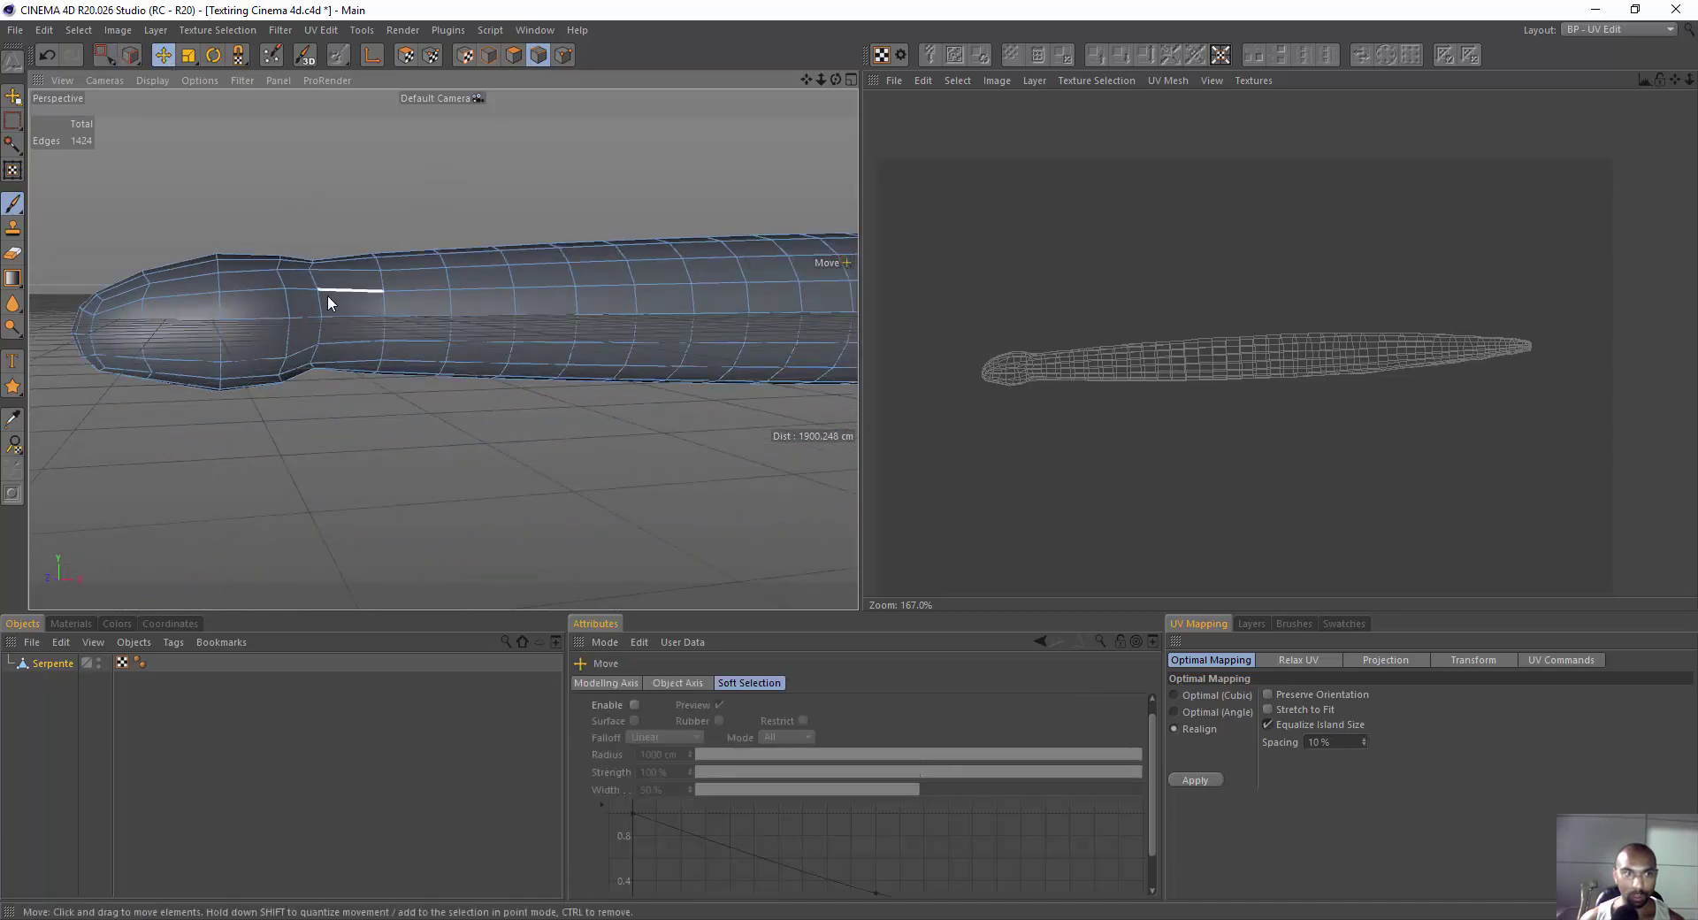
double_click(321, 305)
mouse_move(401, 332)
left_mouse_down("alt")
mouse_move(466, 506)
mouse_move(500, 393)
mouse_move(609, 258)
mouse_move(660, 284)
mouse_move(618, 357)
mouse_move(531, 266)
mouse_move(639, 260)
mouse_move(576, 257)
mouse_move(561, 398)
left_mouse_up("alt")
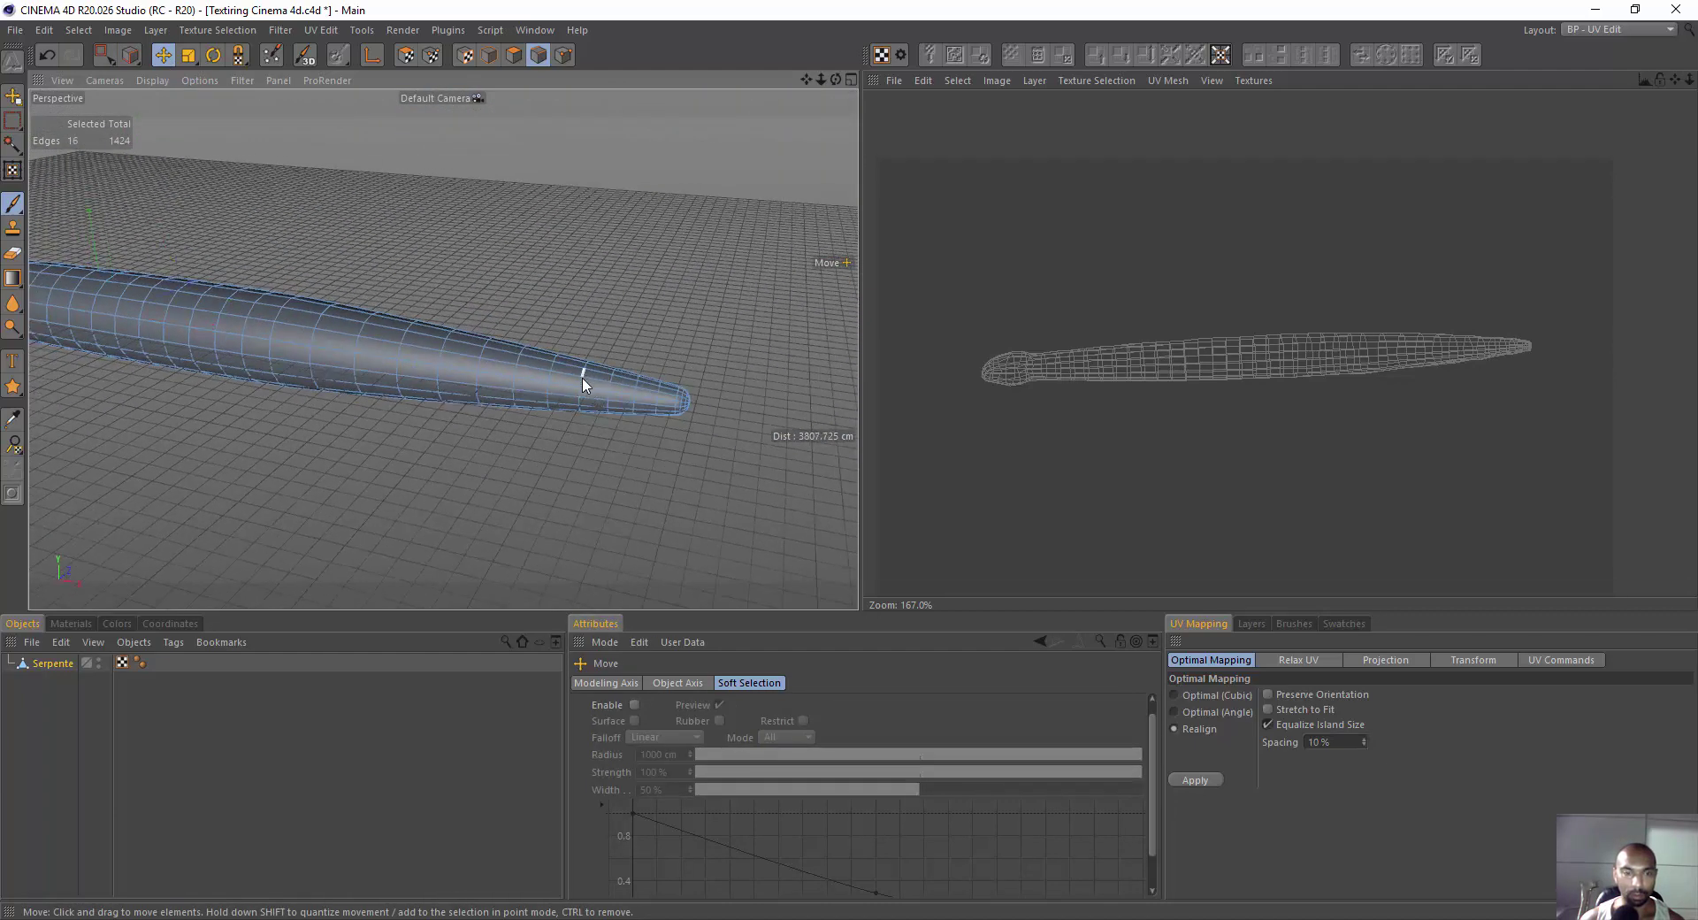
scroll(583, 384, "up", 5)
double_click(577, 417, "shift")
Orbit to a side-on view with the neck loop centred and open the Select menu.
scroll(406, 293, "down", 3)
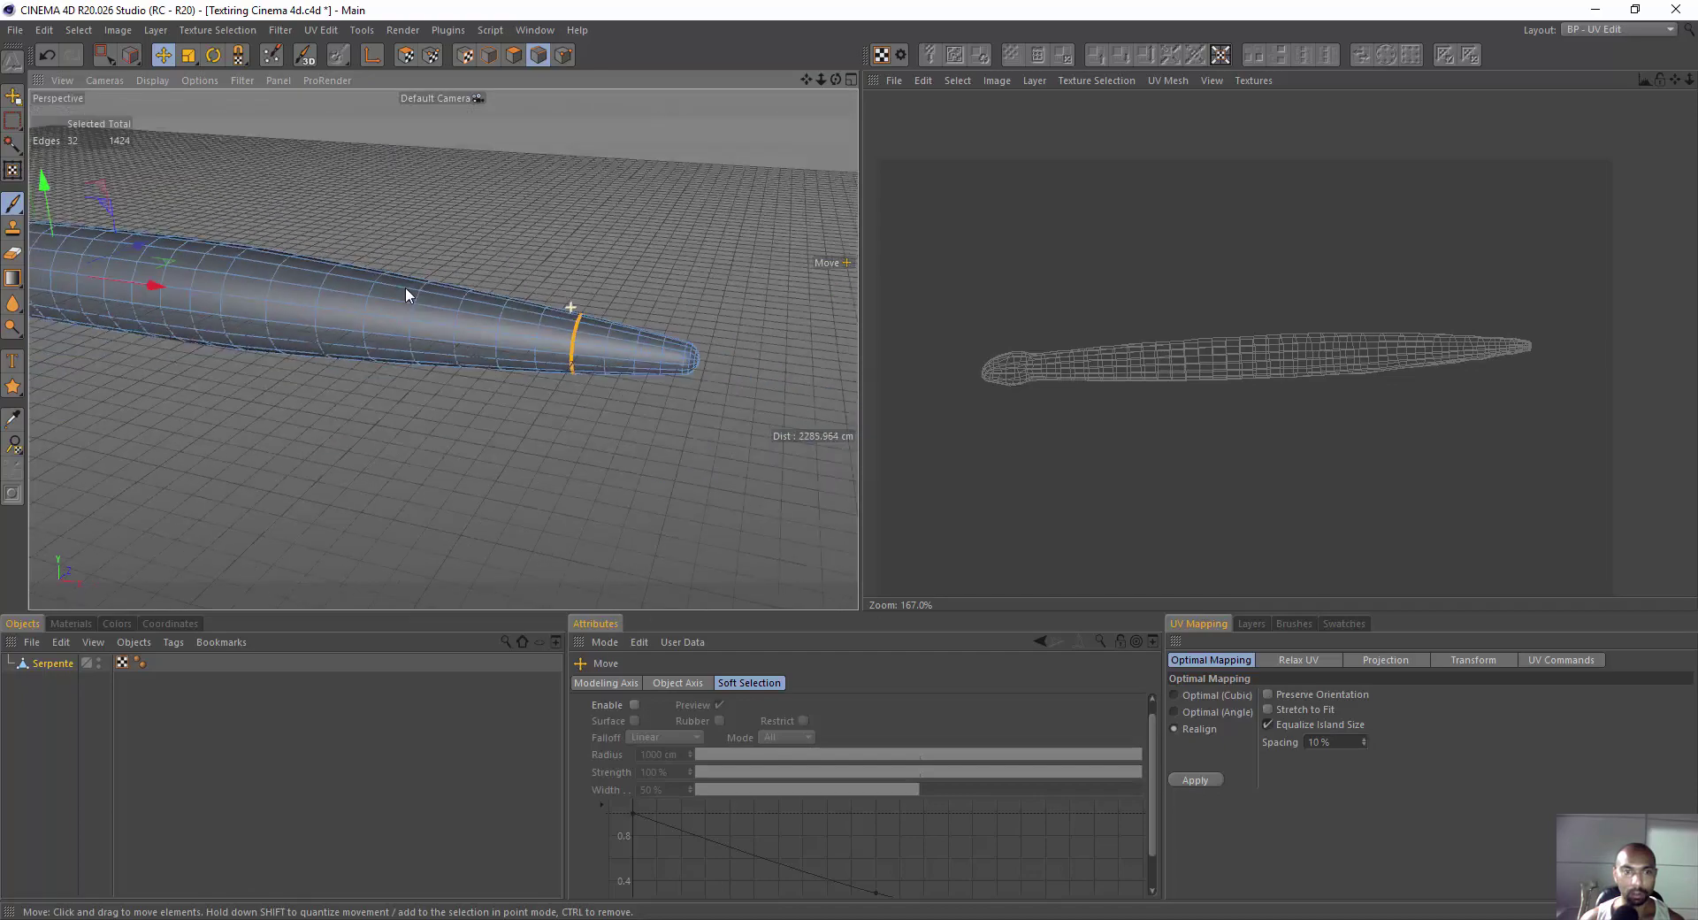
mouse_move(406, 286)
left_mouse_down("alt")
mouse_move(534, 295)
mouse_move(463, 165)
mouse_move(416, 258)
mouse_move(278, 246)
mouse_move(351, 395)
left_mouse_up("alt")
scroll(555, 379, "up", 5)
scroll(506, 310, "up", 3)
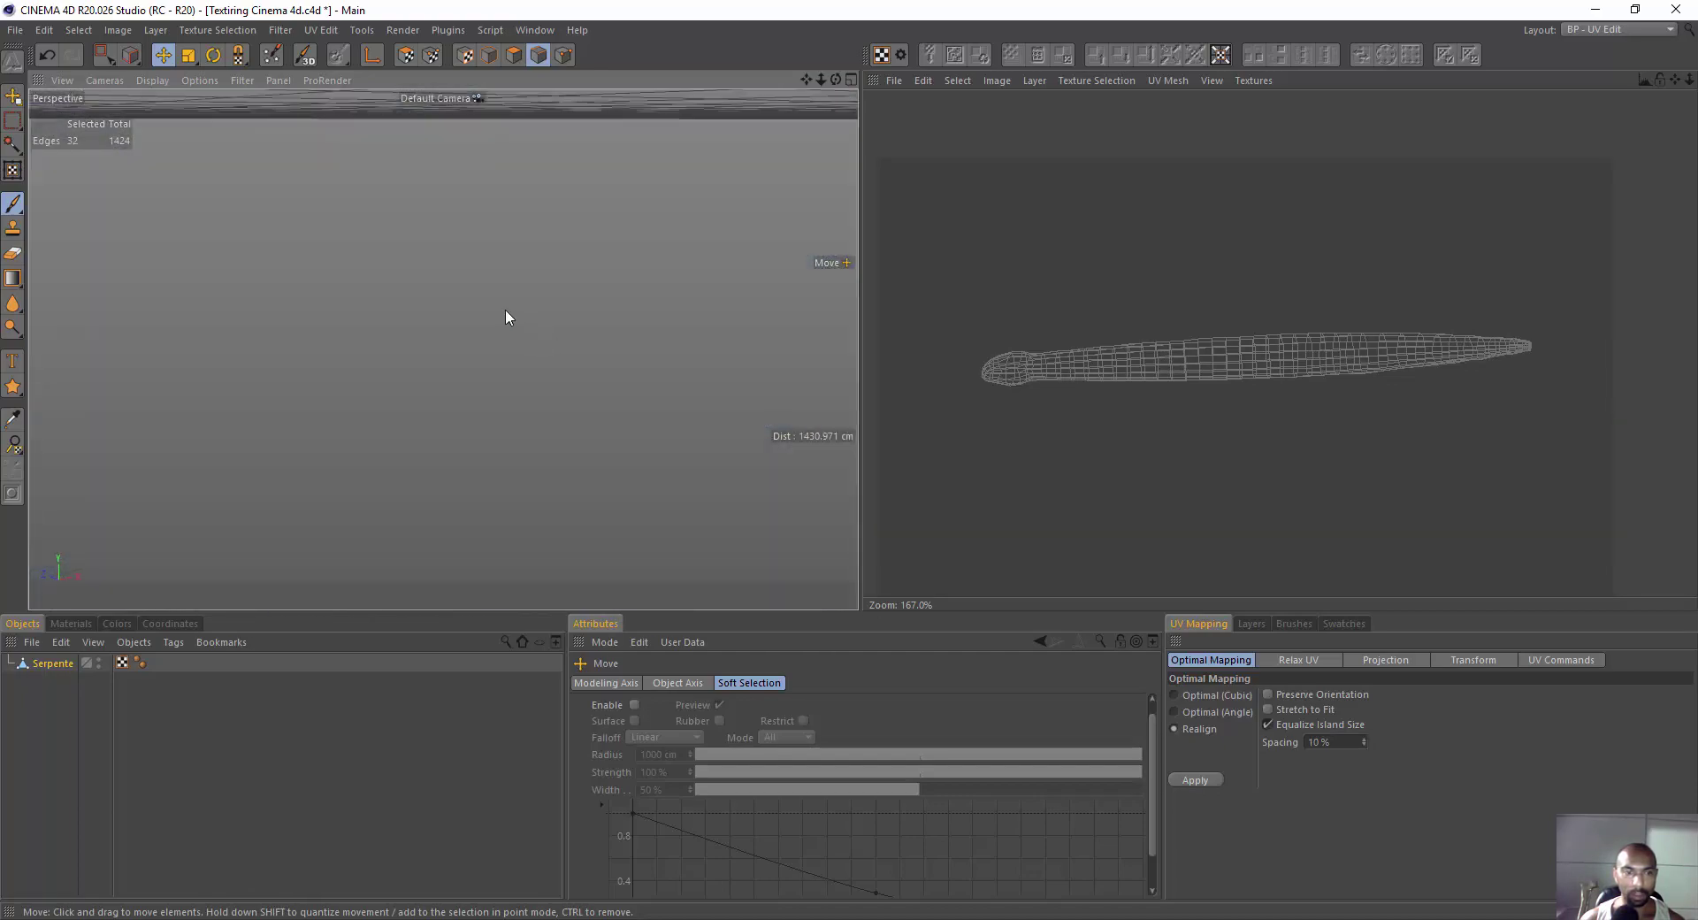
scroll(506, 310, "down", 2)
mouse_move(465, 277)
left_mouse_down("alt")
mouse_move(550, 310)
mouse_move(528, 254)
mouse_move(568, 236)
left_mouse_up("alt")
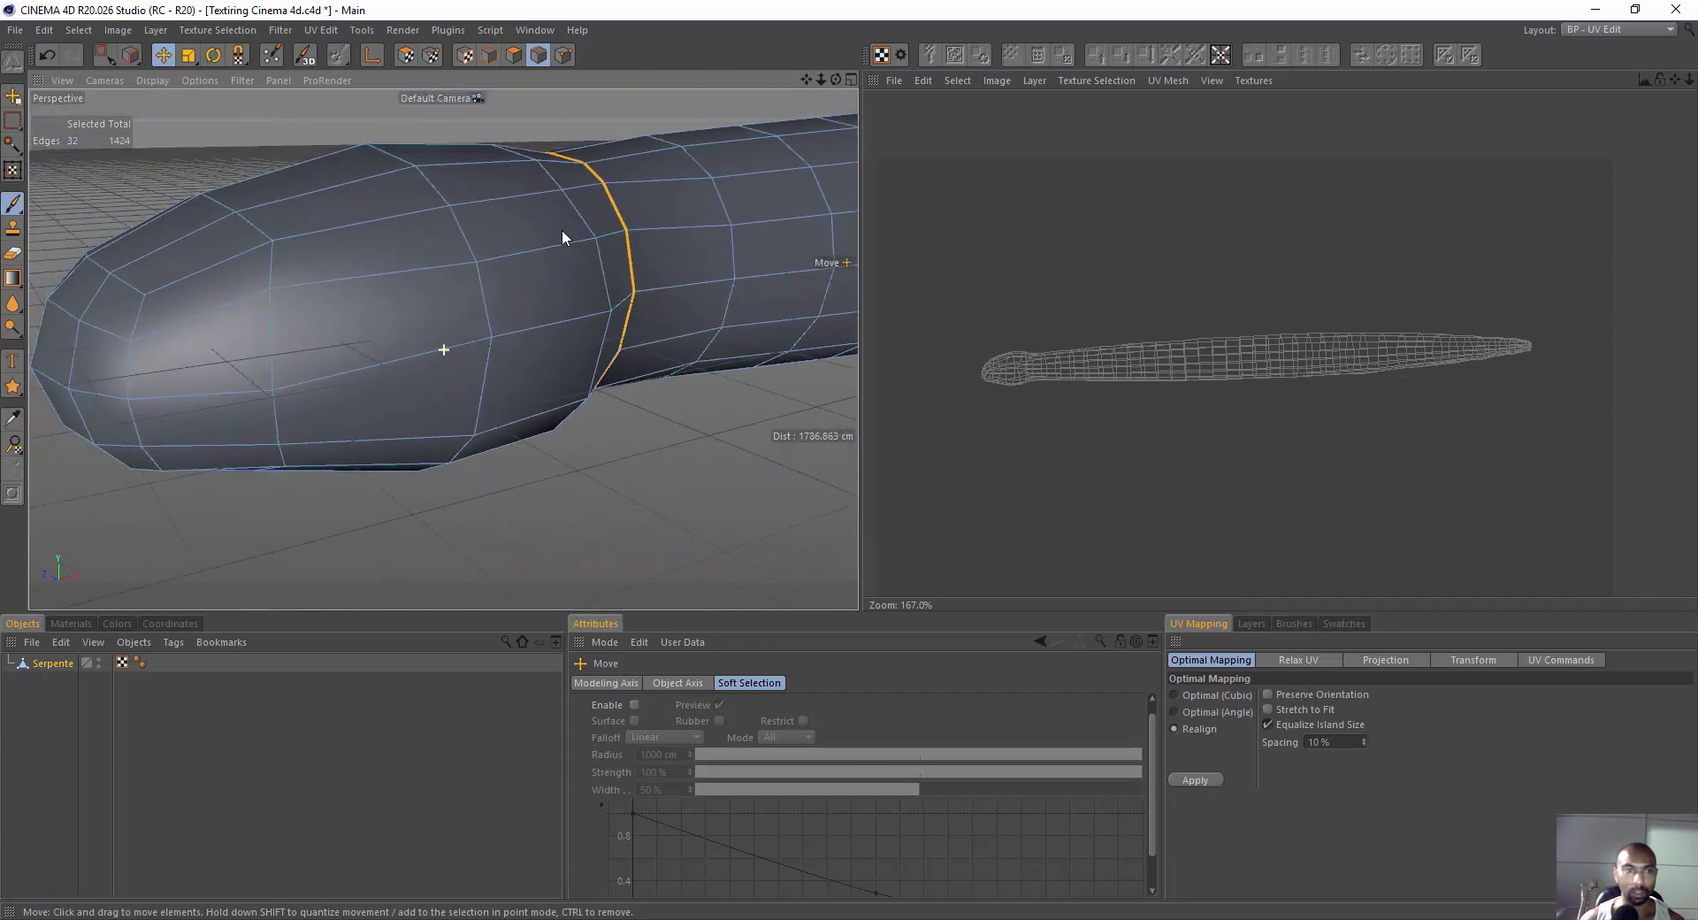
left_click(78, 31)
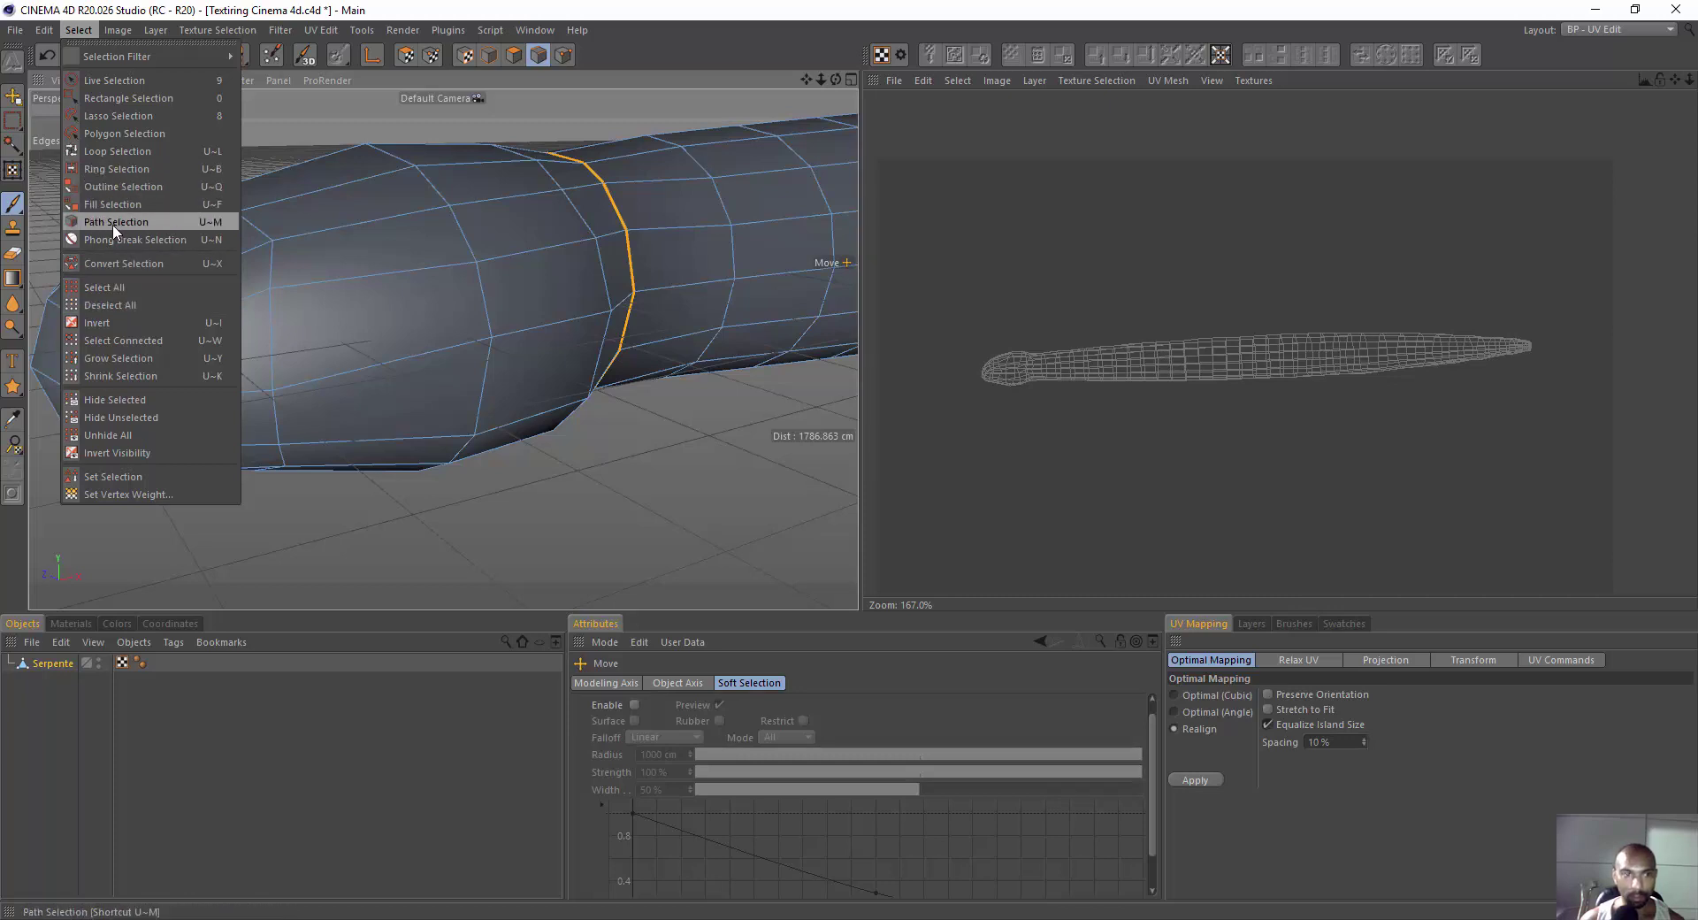
With Path Selection, trace the seam from the neck ring across the nose.
left_click(115, 222)
left_click_drag(559, 330, 108, 396)
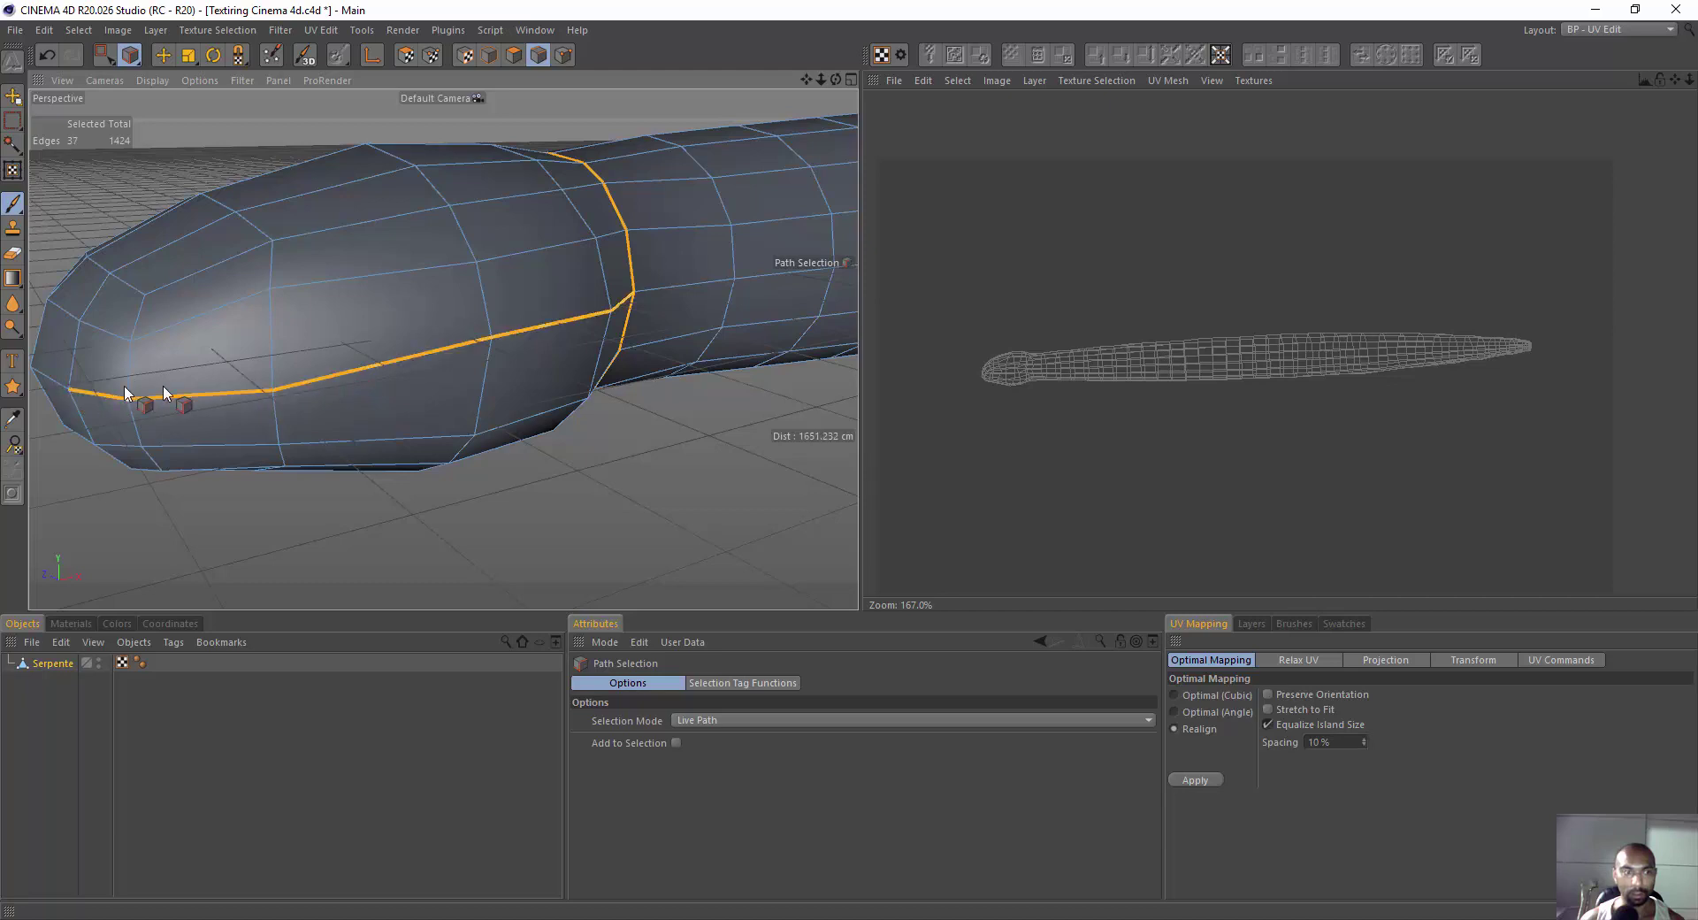
scroll(221, 389, "down", 5)
left_click_drag(342, 382, 198, 244, "alt")
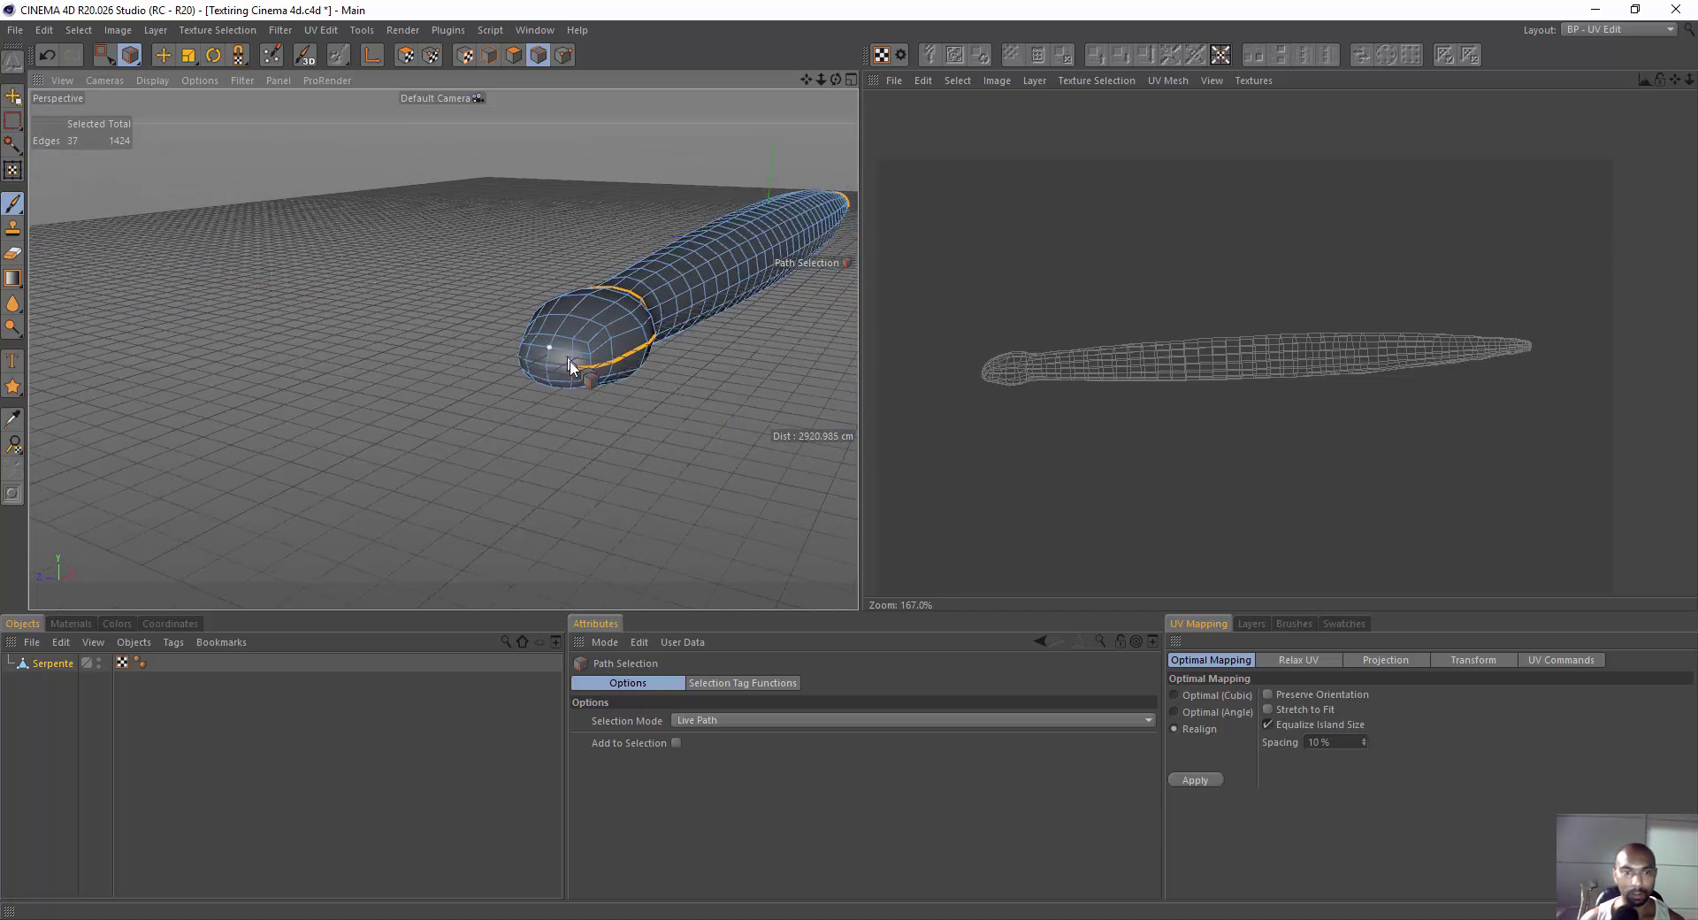
scroll(522, 363, "up", 2)
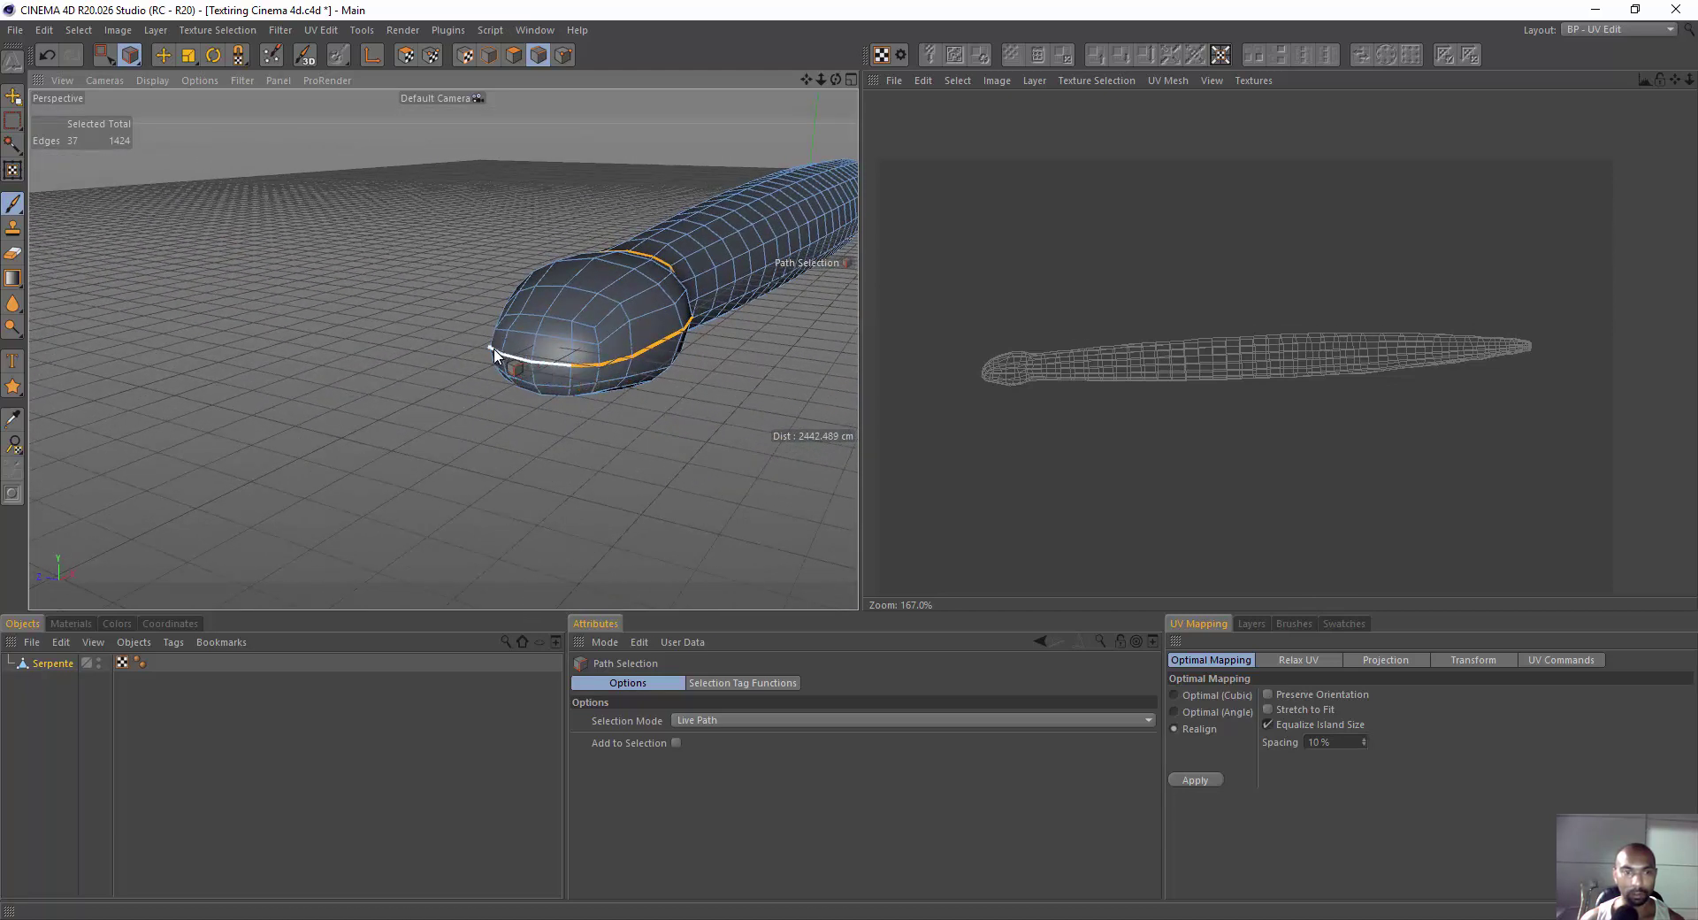
mouse_move(493, 354)
left_mouse_down()
mouse_move(576, 367)
mouse_move(422, 201)
mouse_move(407, 198)
mouse_move(571, 321)
mouse_move(324, 302)
mouse_move(466, 220)
mouse_move(486, 291)
mouse_move(588, 145)
mouse_move(237, 192)
mouse_move(204, 176)
mouse_move(141, 220)
mouse_move(256, 244)
mouse_move(157, 199)
left_mouse_up()
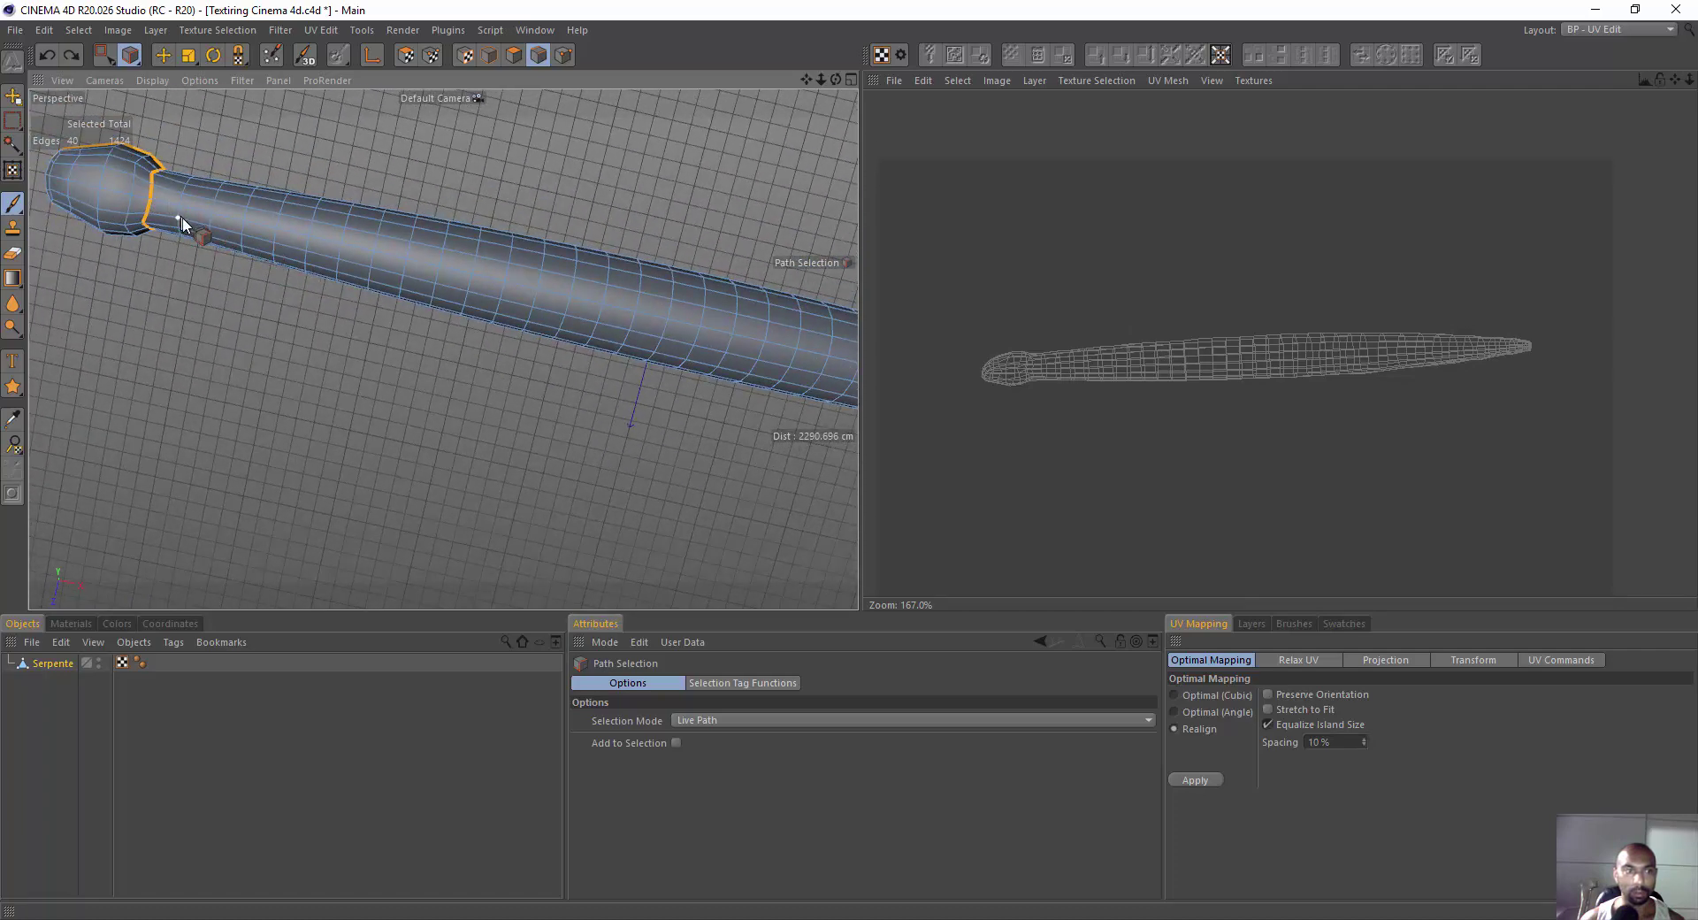
Extend the edge path along the snake's body all the way to the tail tip.
scroll(159, 196, "up", 2)
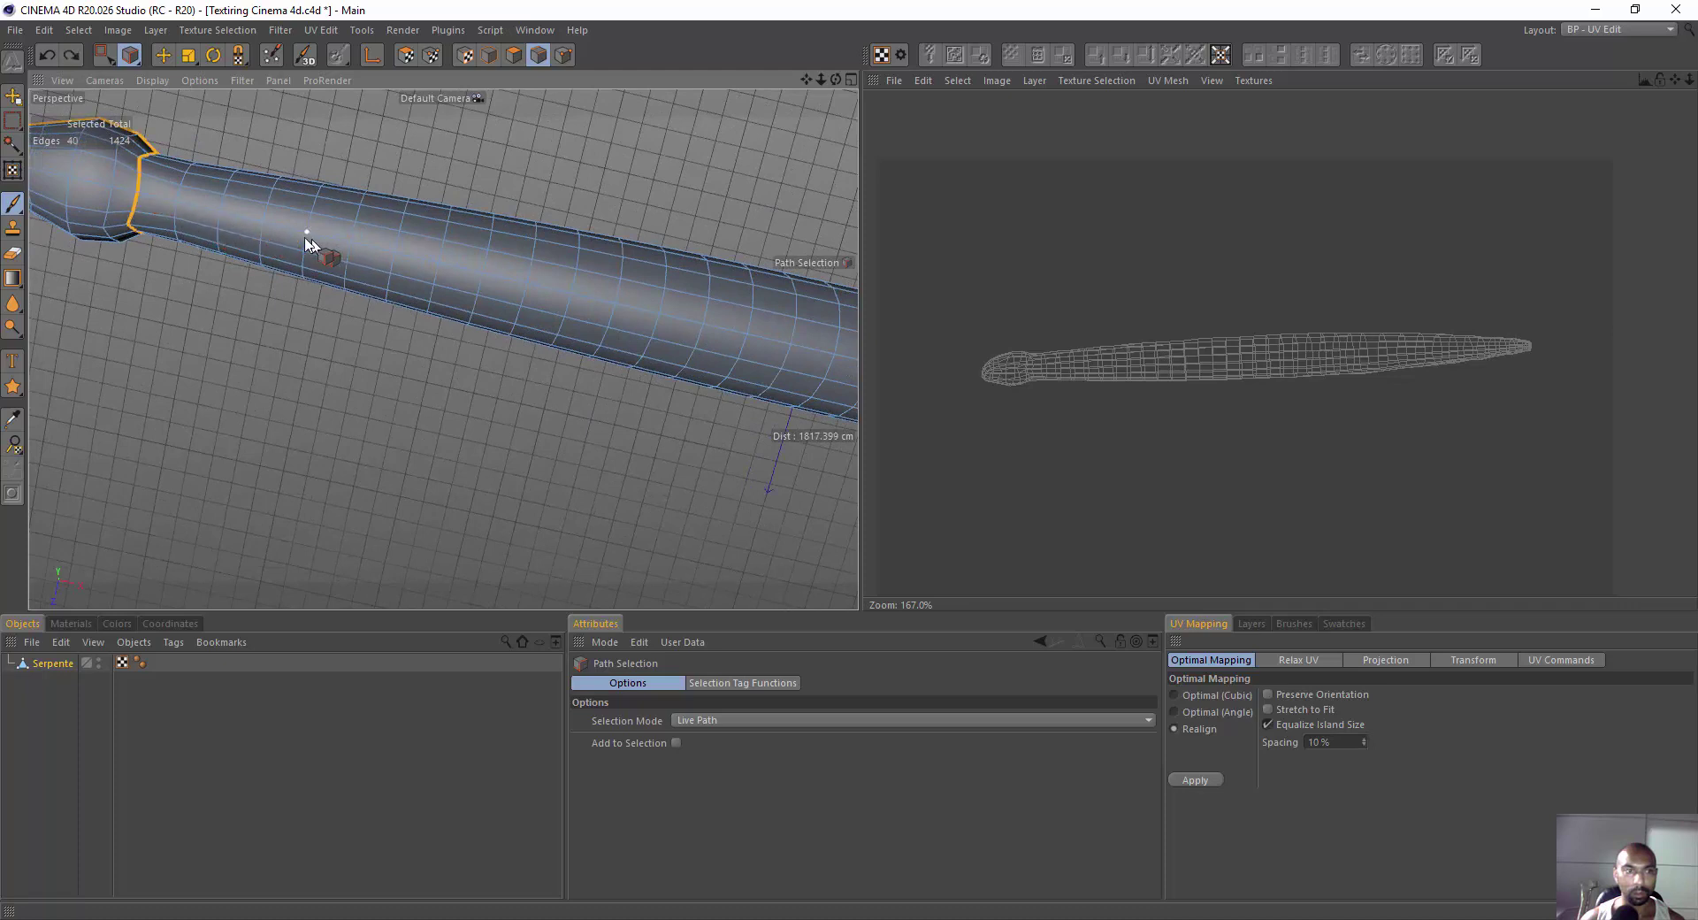
left_click(499, 285)
middle_click_drag(499, 285, 321, 236, "alt")
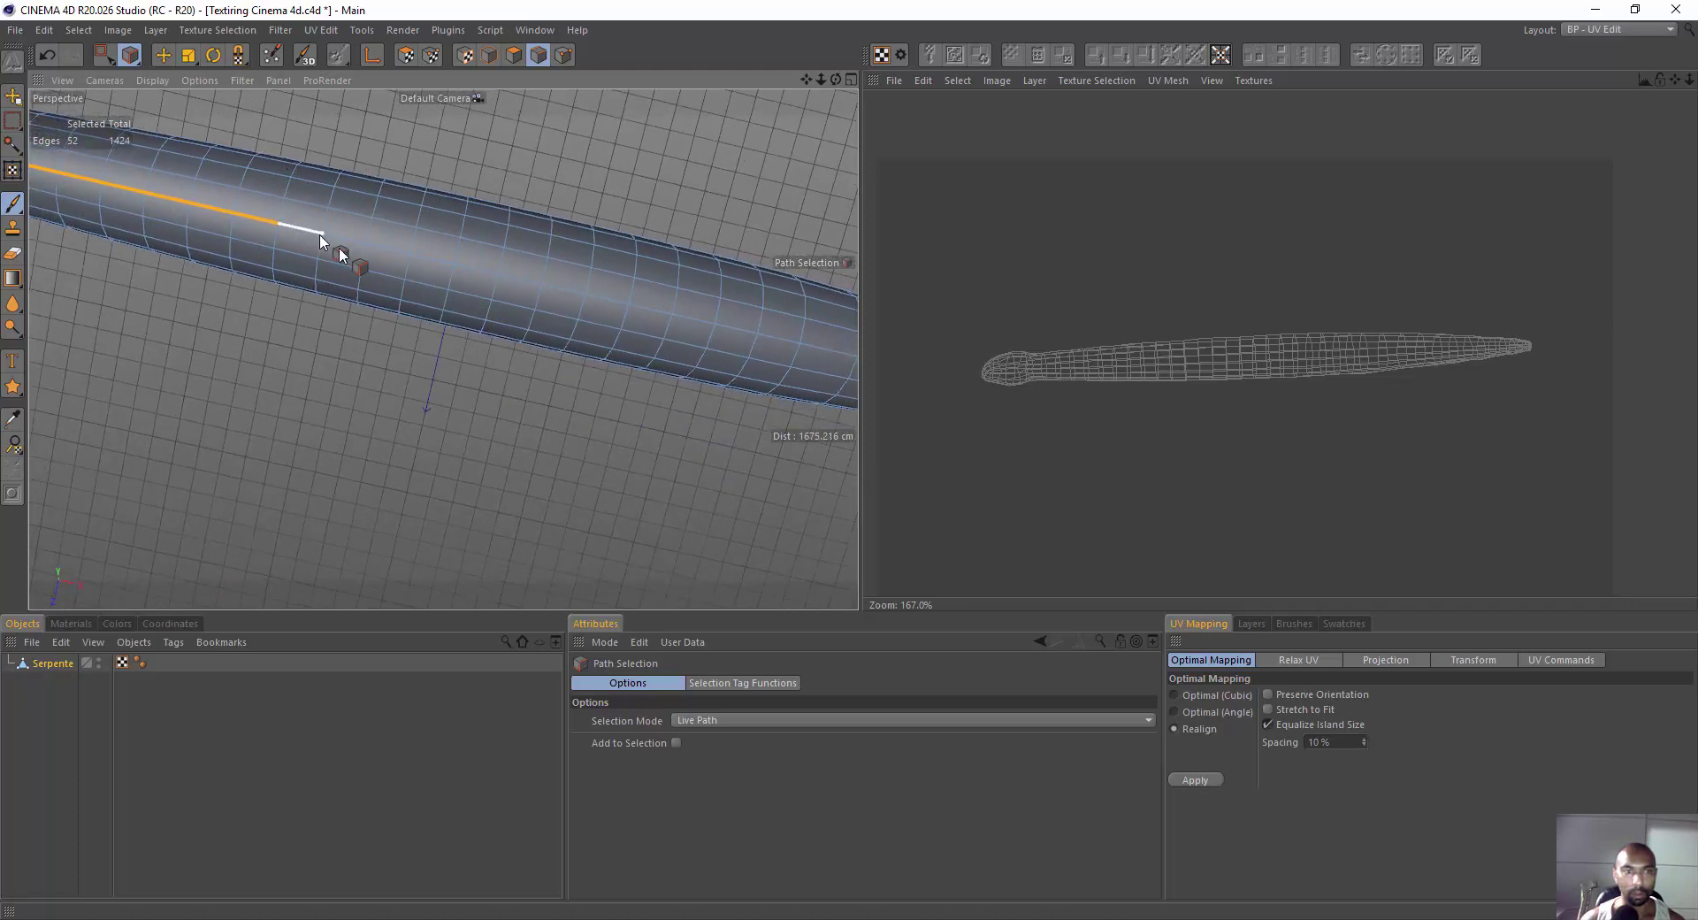
left_click(672, 329)
mouse_move(672, 329)
middle_mouse_down("alt")
mouse_move(390, 218)
mouse_move(352, 250)
middle_mouse_up("alt")
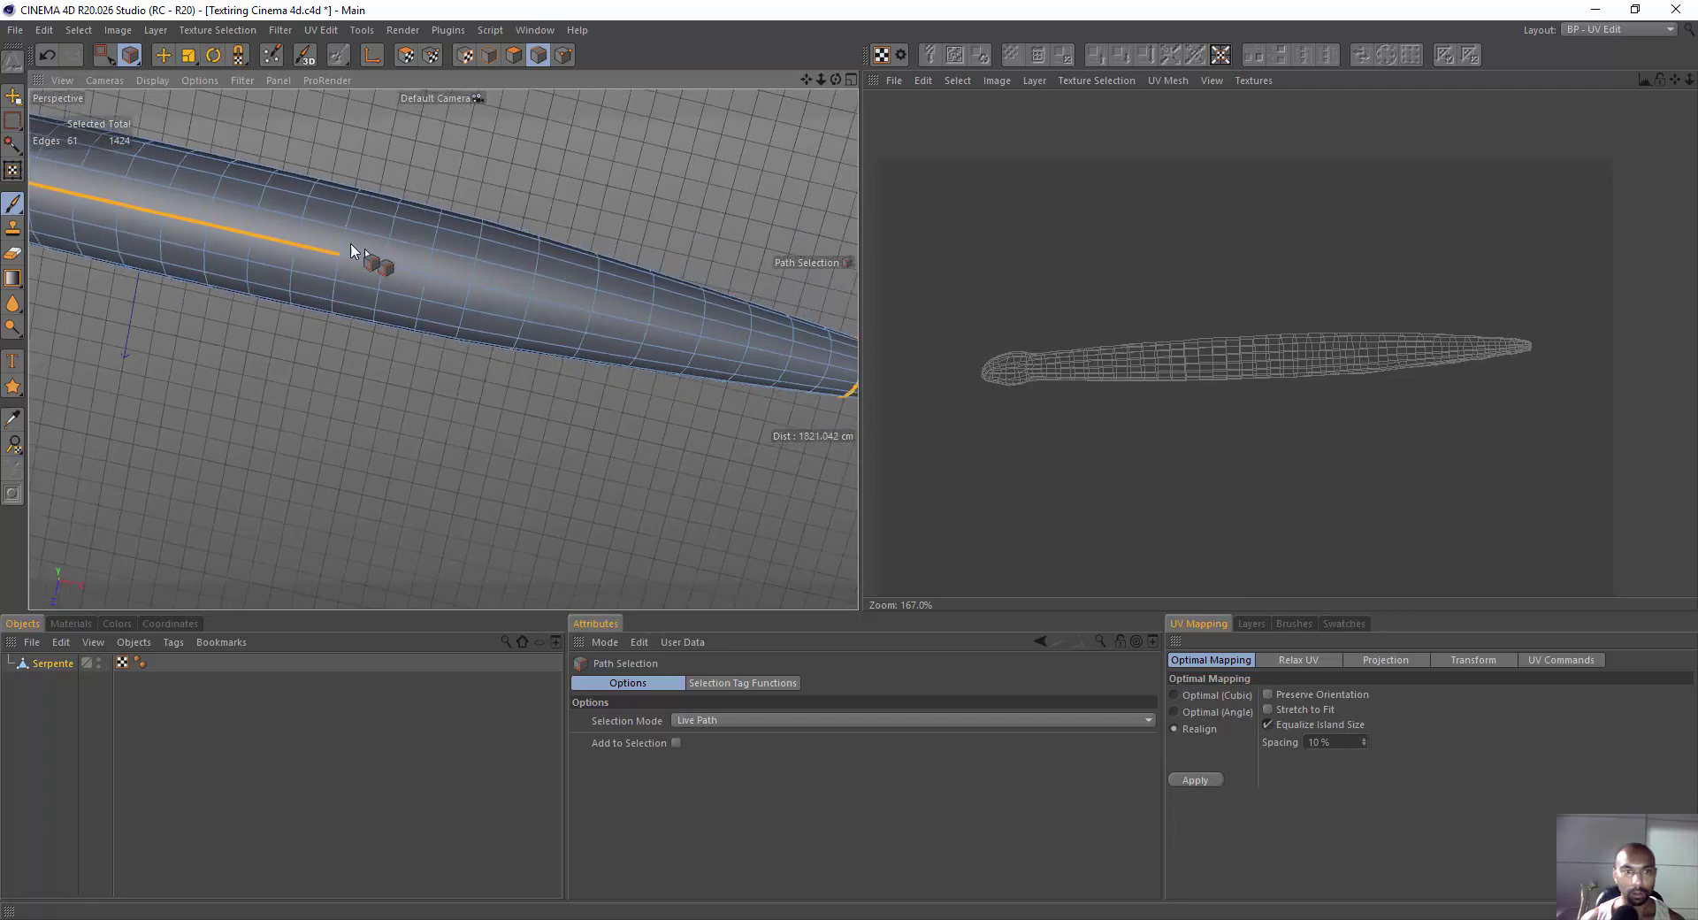
left_click(761, 348)
middle_click_drag(762, 349, 504, 274, "alt")
scroll(505, 274, "up", 3)
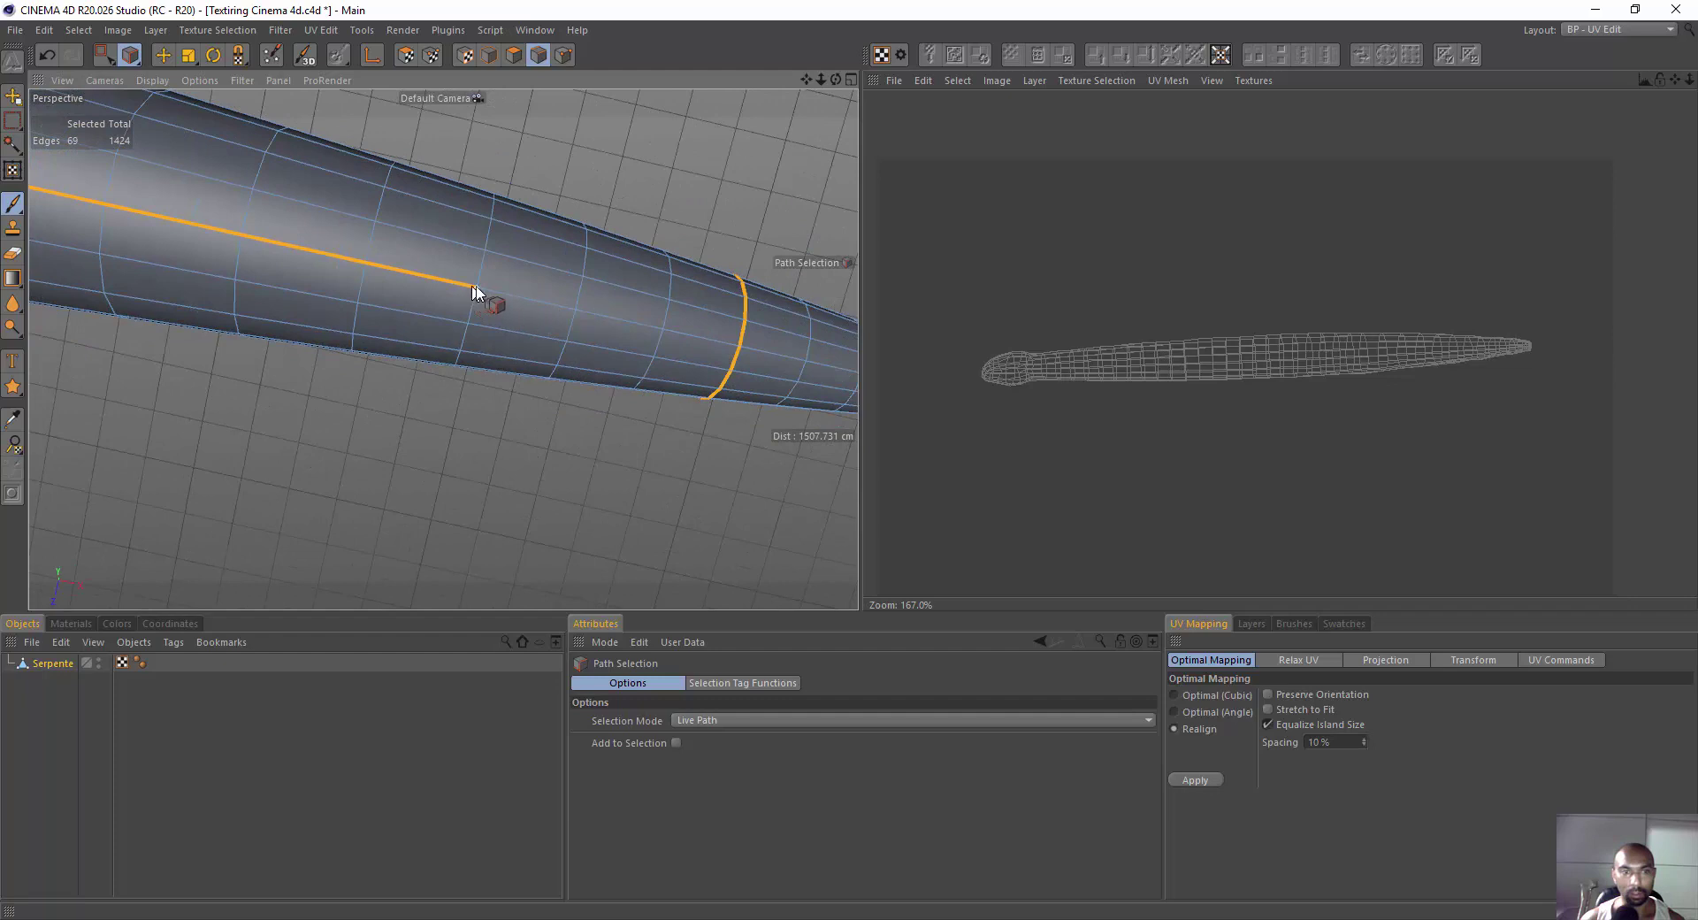
left_click(739, 348)
middle_click_drag(740, 347, 517, 316, "alt")
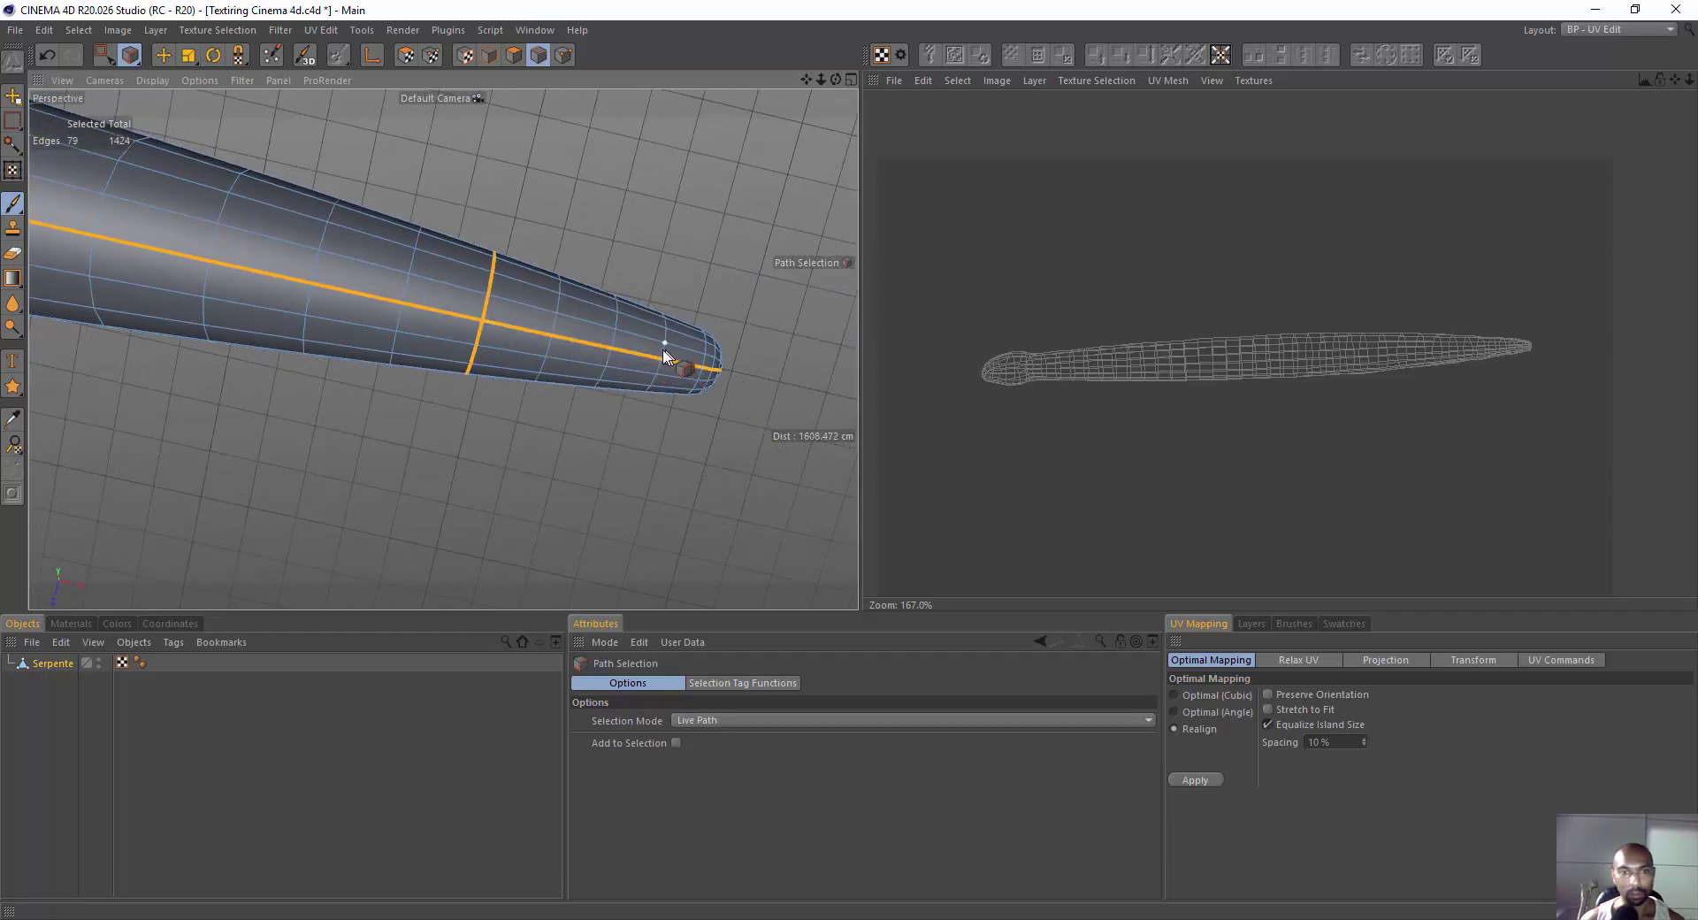
left_click(667, 352)
mouse_move(668, 352)
middle_mouse_down("alt")
mouse_move(592, 363)
mouse_move(607, 296)
middle_mouse_up("alt")
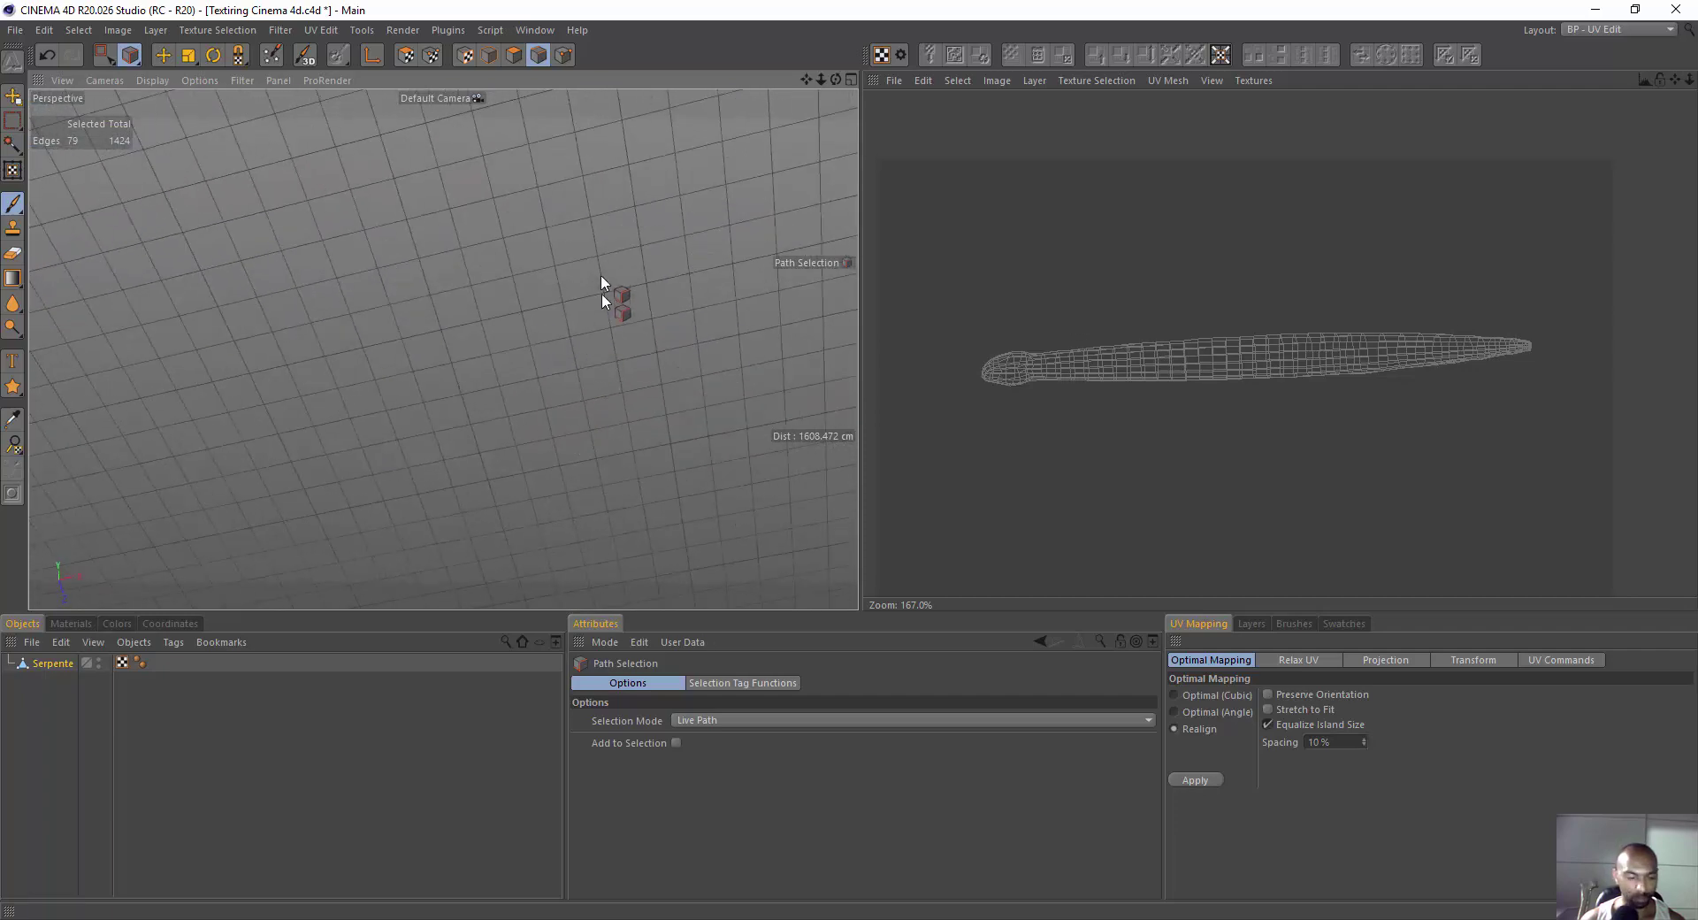
Frame the worm and trace the seam up over the head, reaching 84 selected edges.
key("h")
left_click_drag(570, 299, 499, 392, "alt")
mouse_move(368, 475)
left_mouse_down("alt")
mouse_move(412, 410)
mouse_move(490, 355)
left_mouse_up("alt")
scroll(531, 349, "up", 5)
left_click_drag(214, 581, 241, 441)
scroll(370, 352, "down", 5)
mouse_move(370, 352)
left_mouse_down("alt")
mouse_move(535, 460)
mouse_move(443, 291)
mouse_move(539, 326)
mouse_move(918, 330)
mouse_move(530, 254)
mouse_move(467, 322)
mouse_move(429, 266)
left_mouse_up("alt")
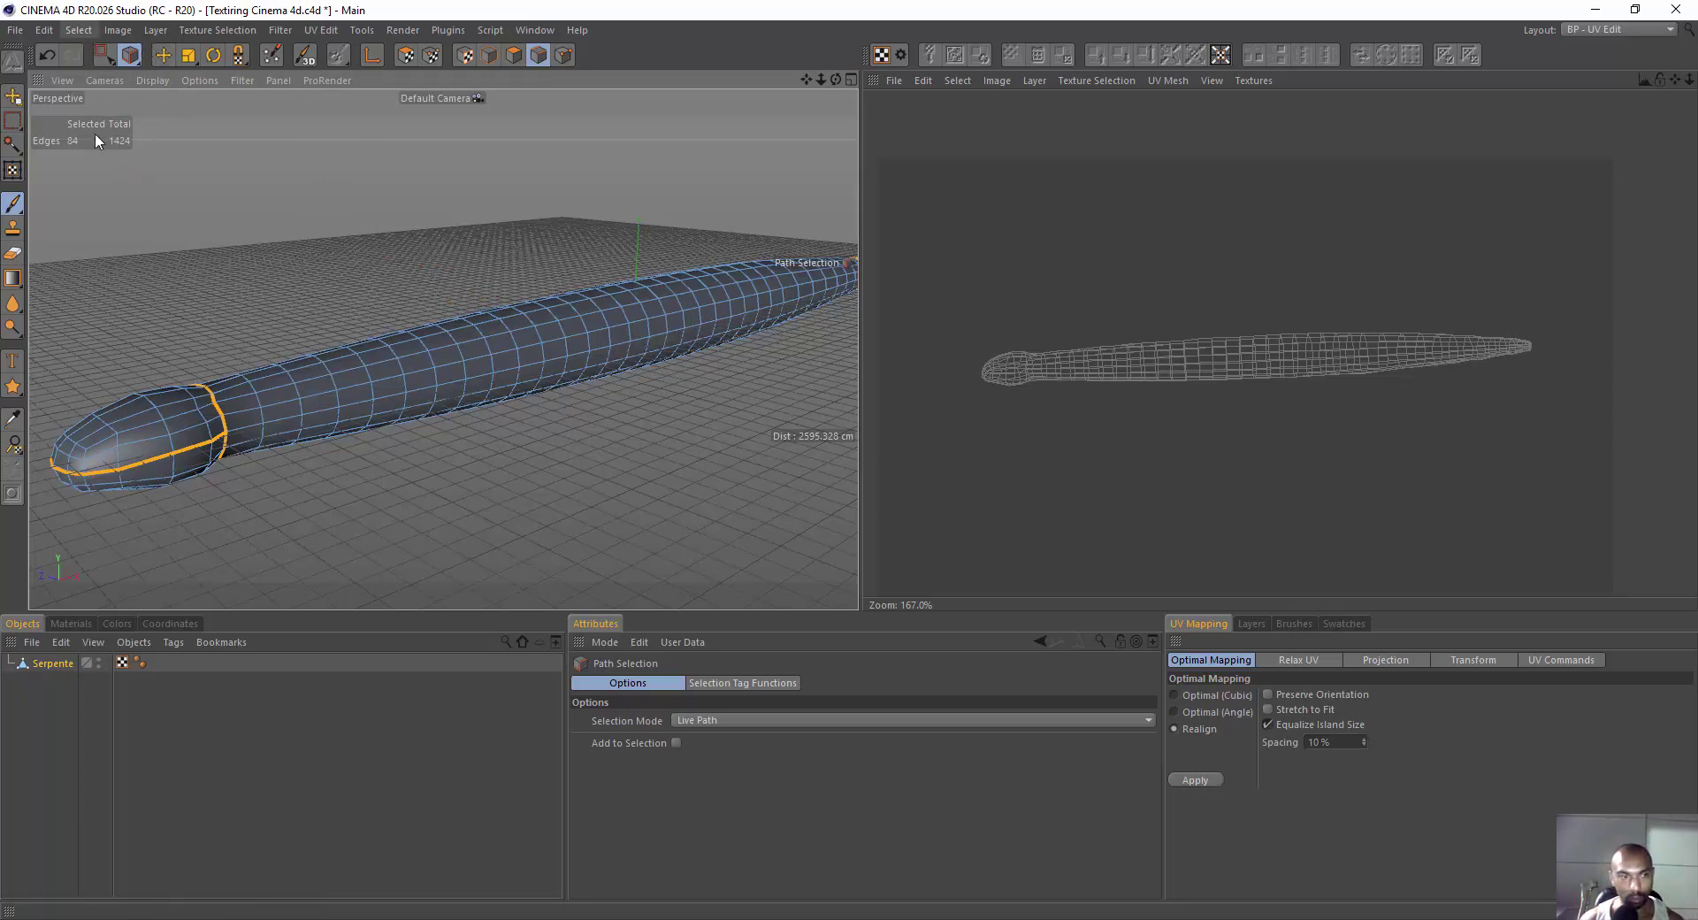
Store the seam edges with Set Selection as a selection tag on Serpente.
left_click(80, 30)
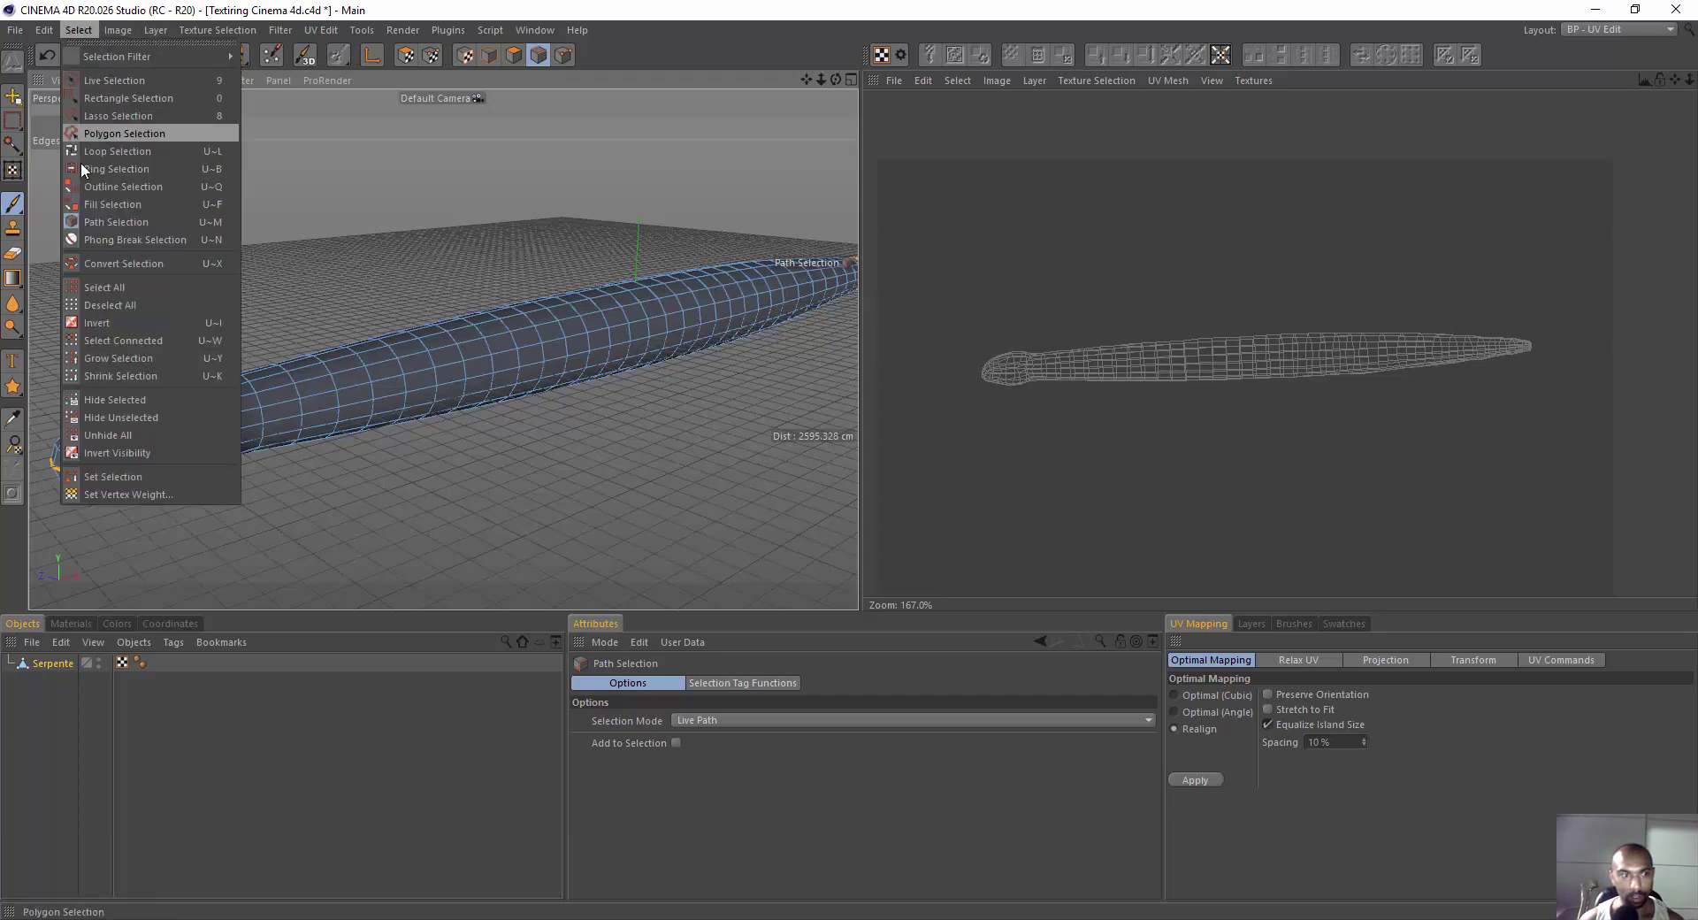
left_click(112, 477)
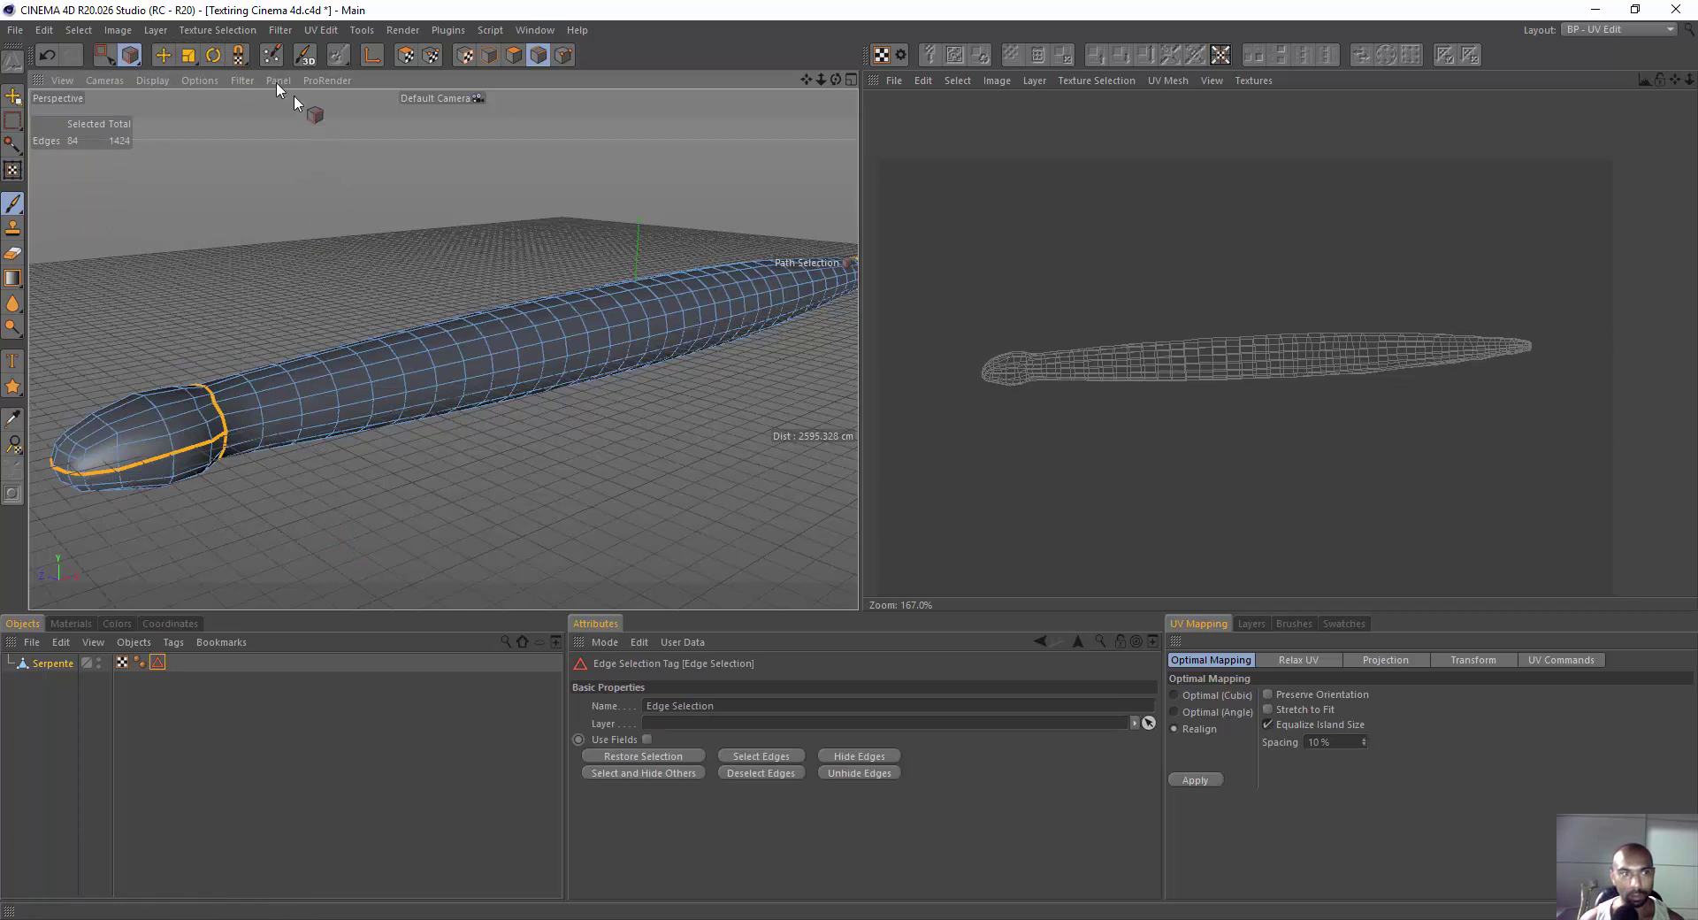
left_click(163, 55)
left_click(301, 508)
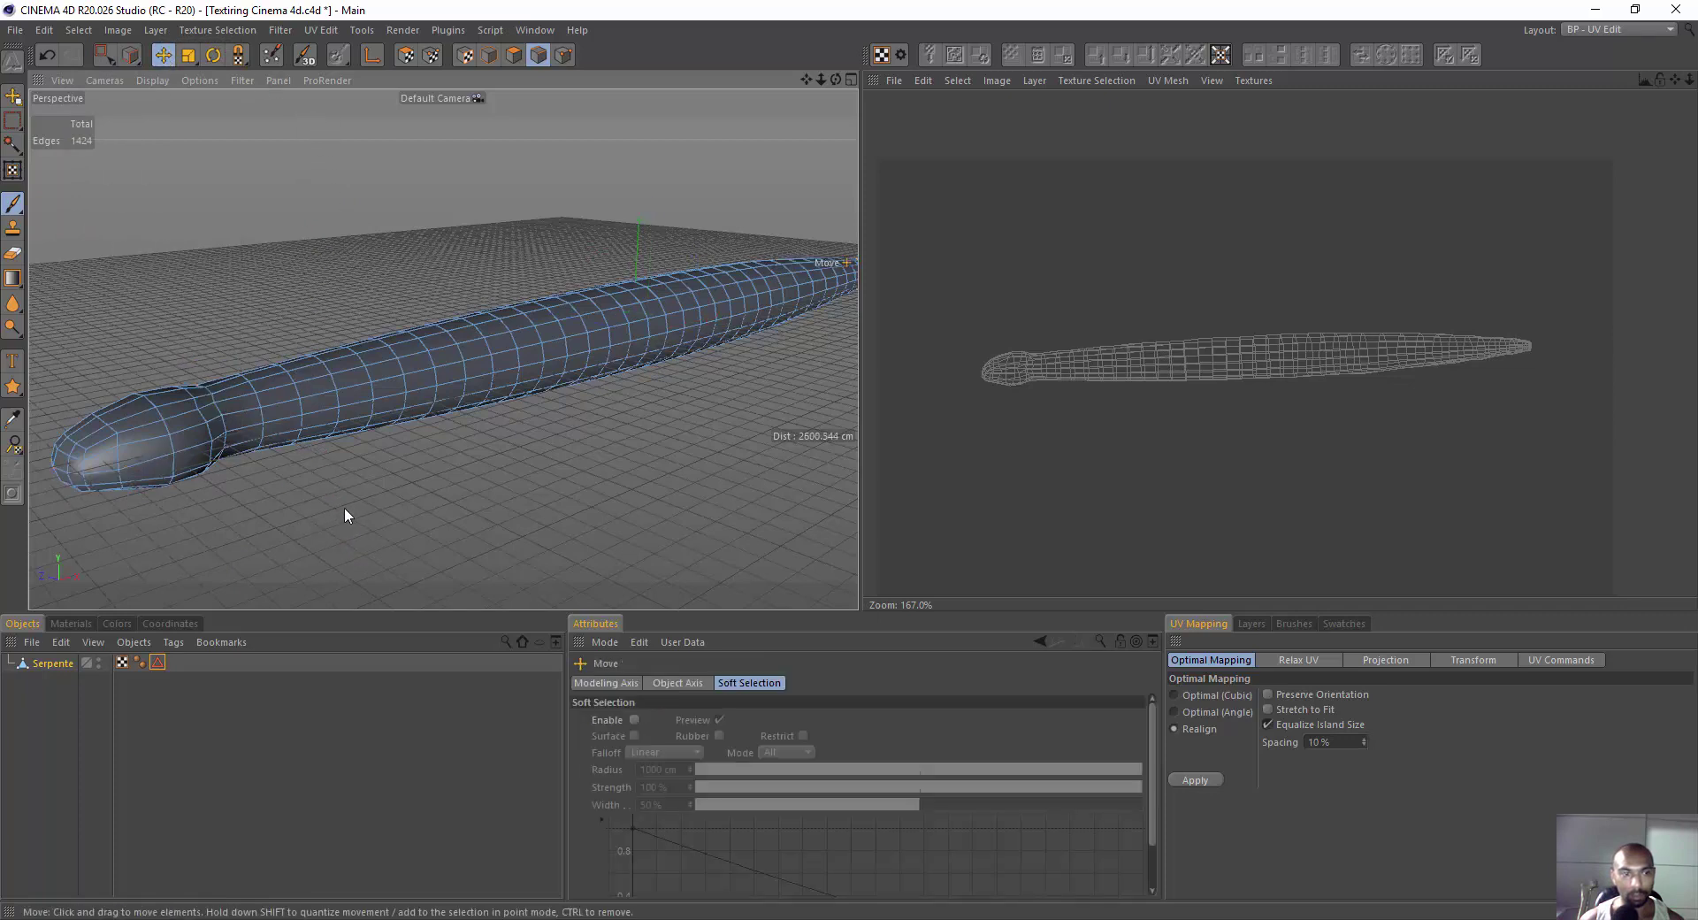
left_click(158, 661)
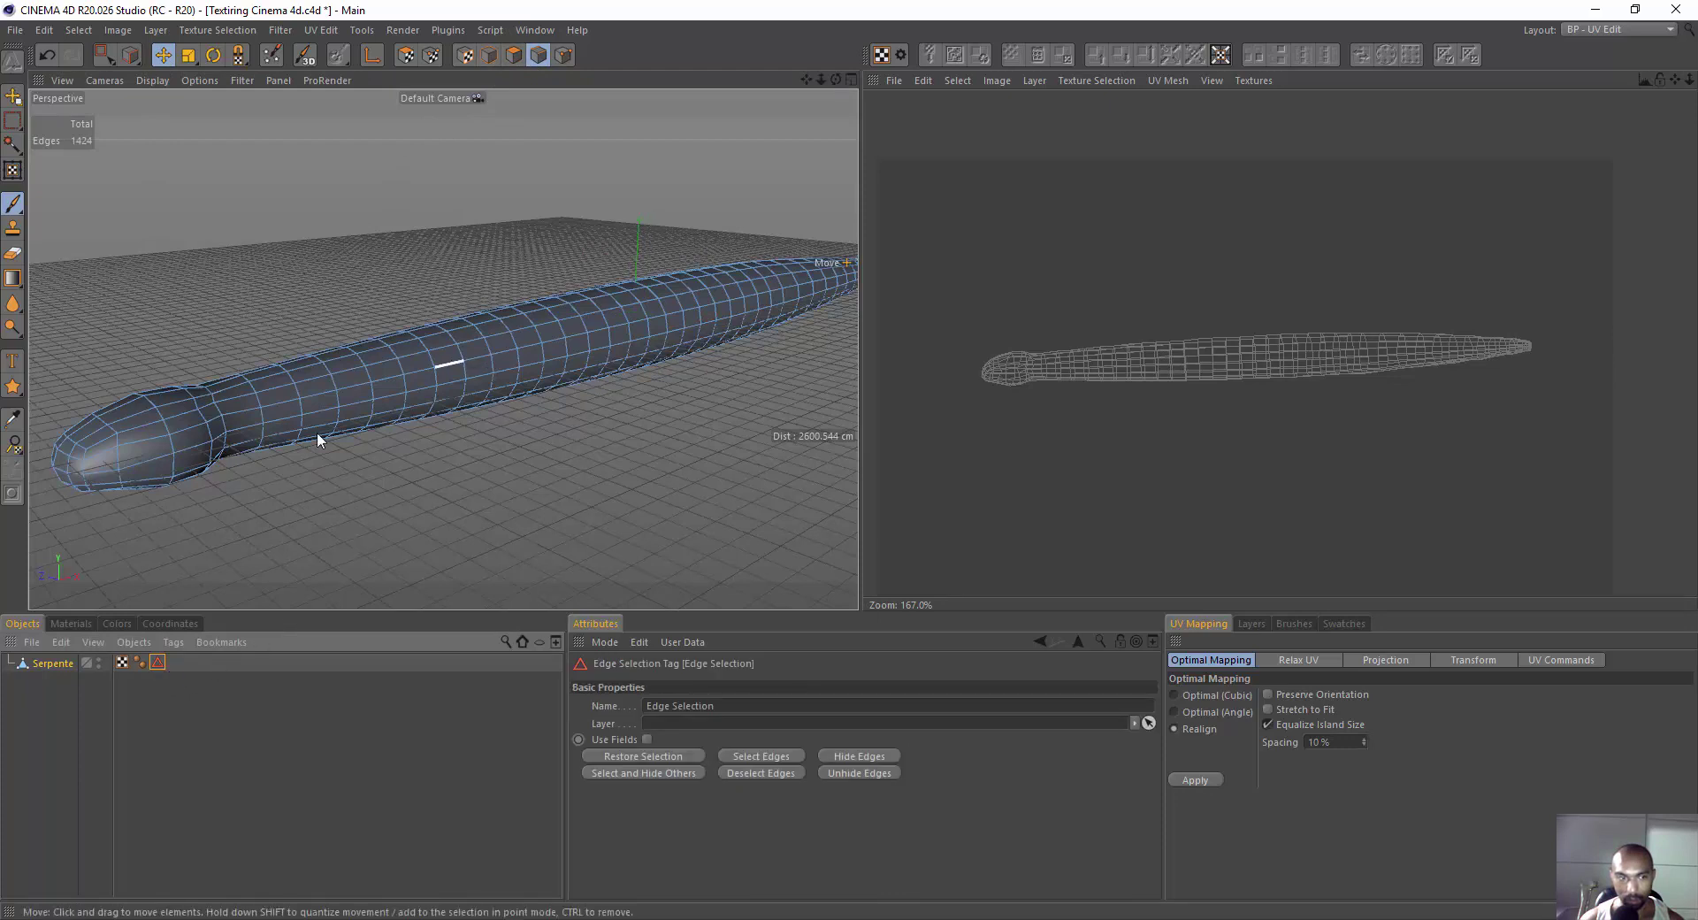
double_click(157, 662)
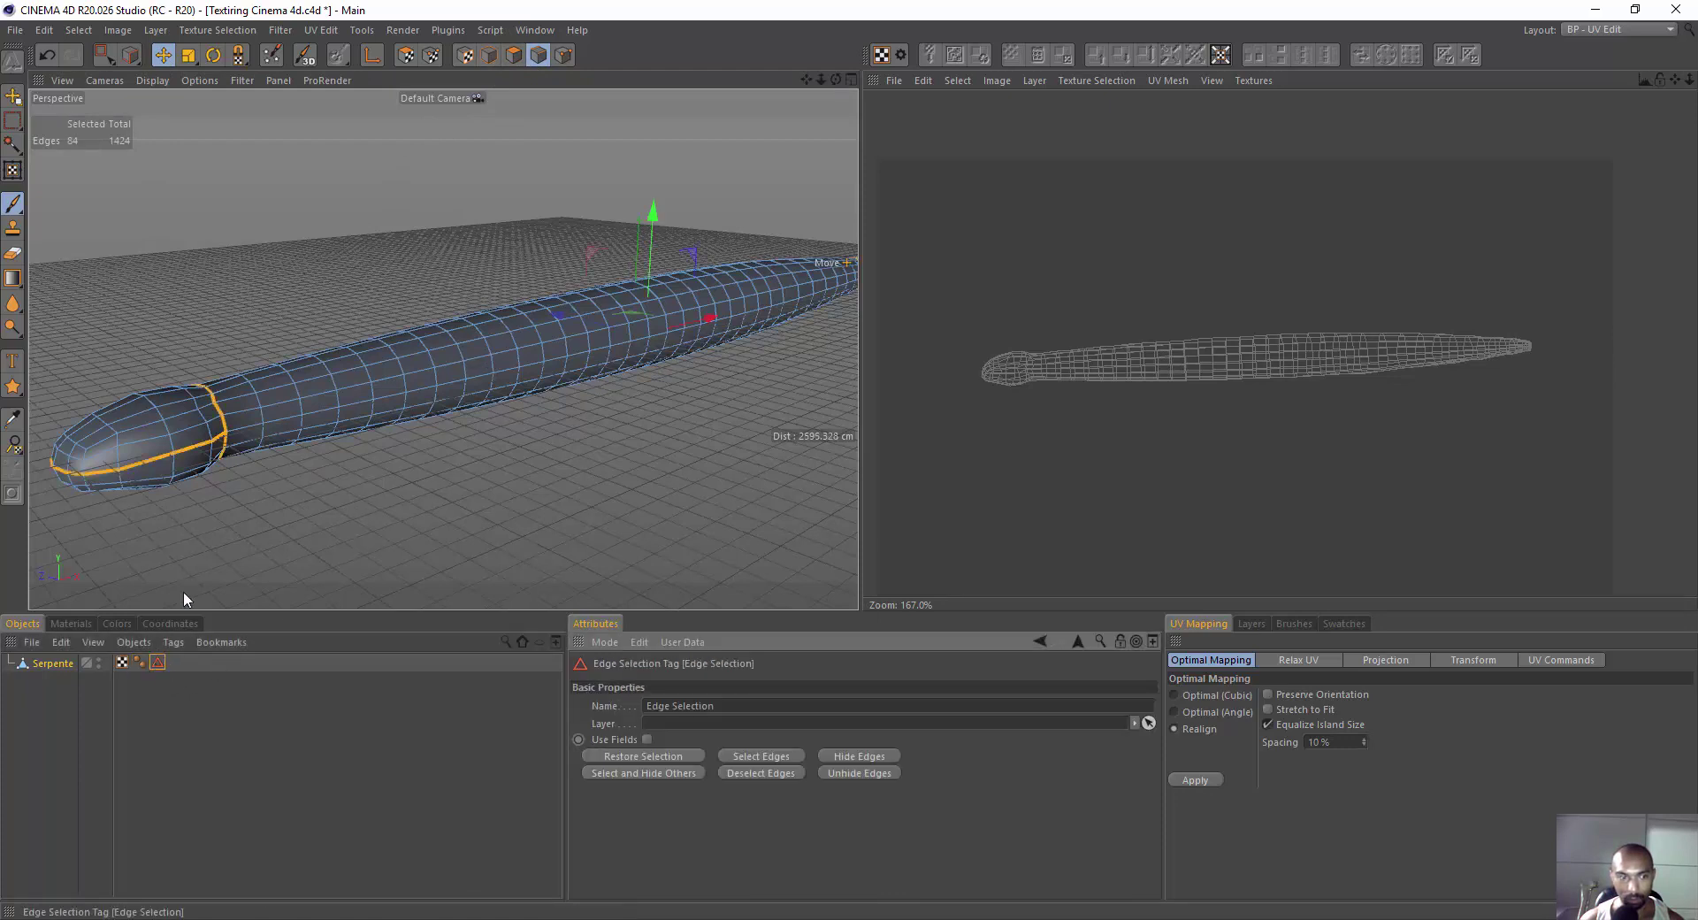
Rename the edge selection tag to 'Corte teste'.
left_click(671, 701)
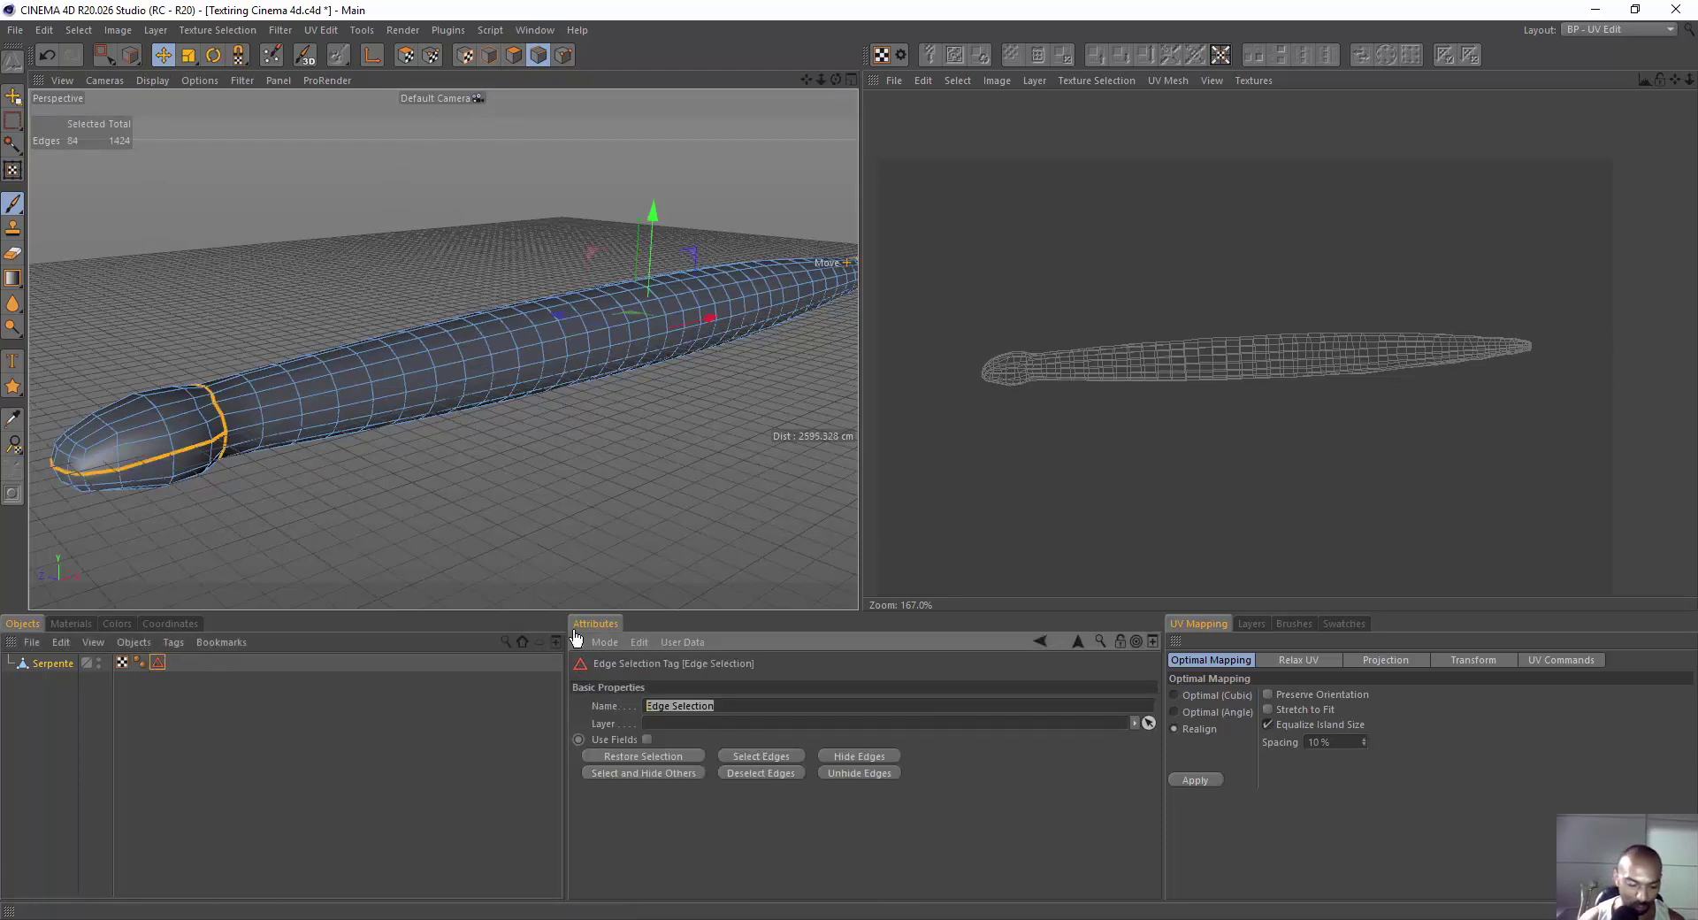
type("Crote")
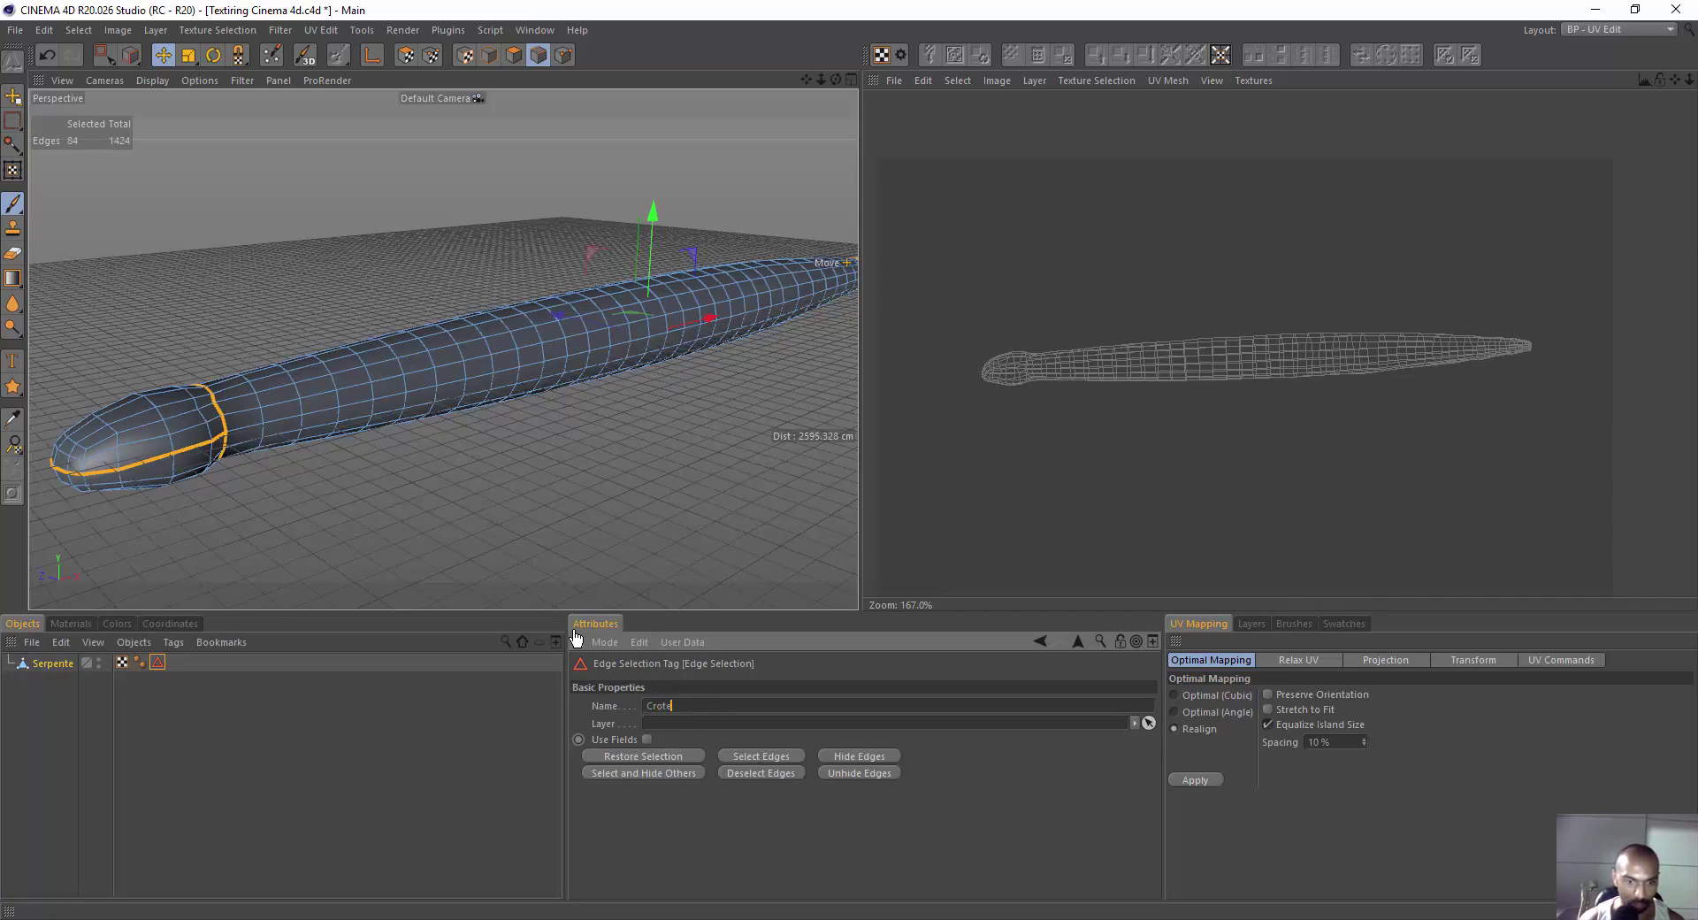
key("BackSpace")
key("BackSpace")
key("BackSpace")
type("ol")
type("rte teste")
key("Return")
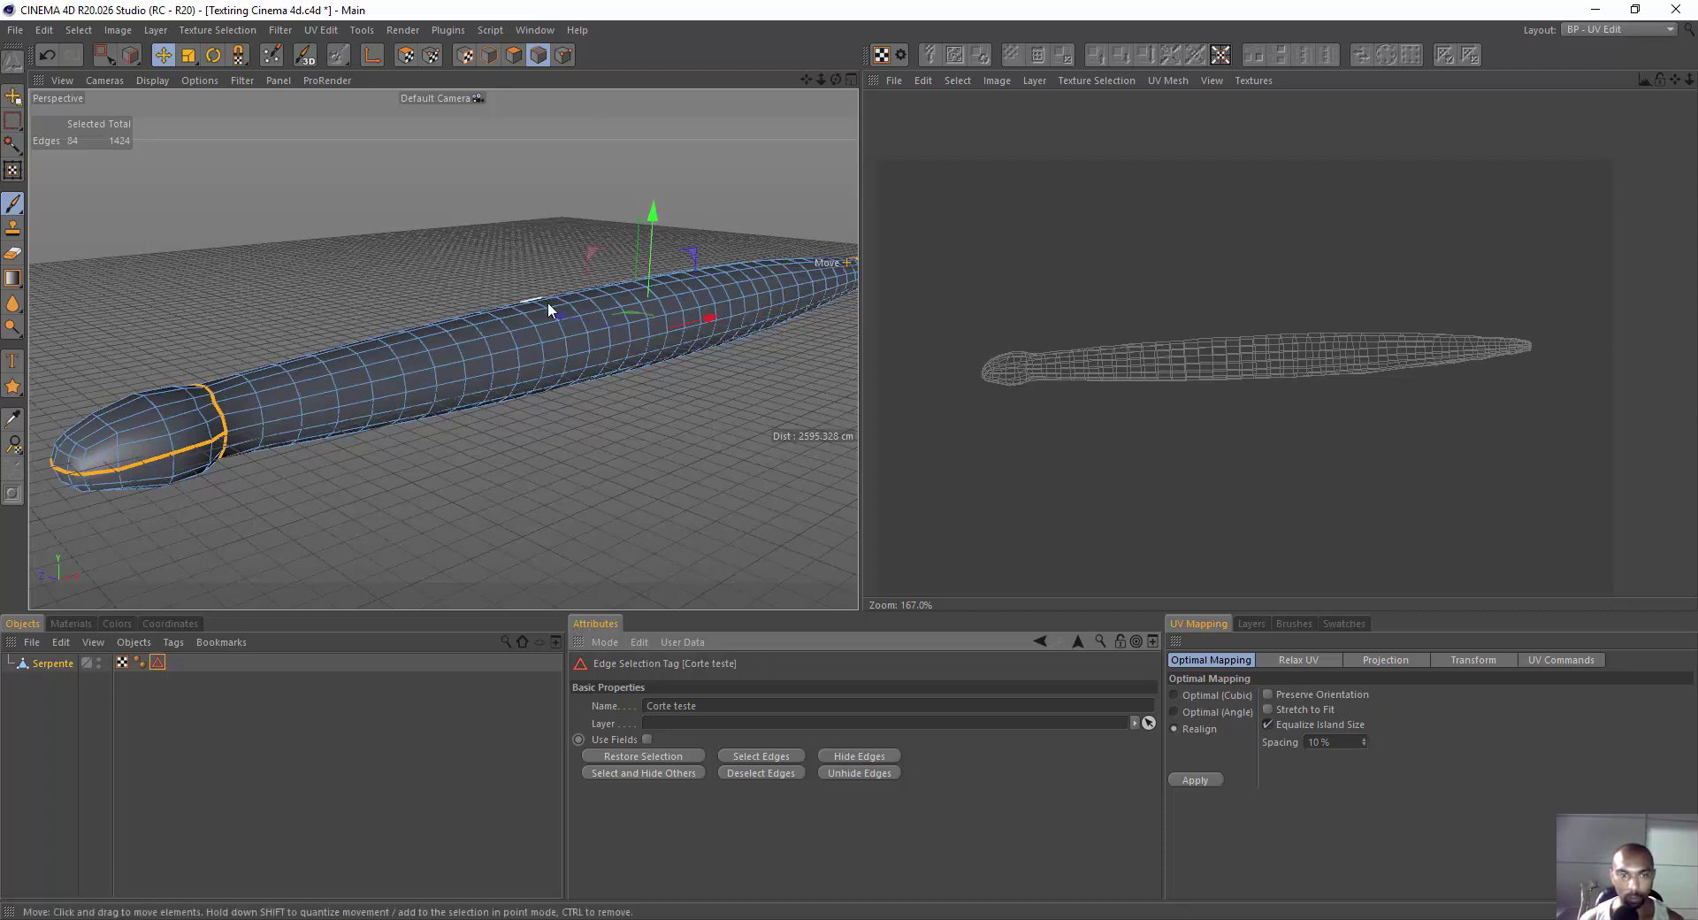
Enable UV Polygons mode with Rectangle Selection and select all the serpent's polygons.
mouse_move(548, 309)
left_mouse_down("alt")
mouse_move(513, 331)
mouse_move(472, 263)
mouse_move(421, 360)
mouse_move(532, 364)
mouse_move(433, 327)
mouse_move(464, 363)
mouse_move(353, 428)
mouse_move(560, 387)
left_mouse_up("alt")
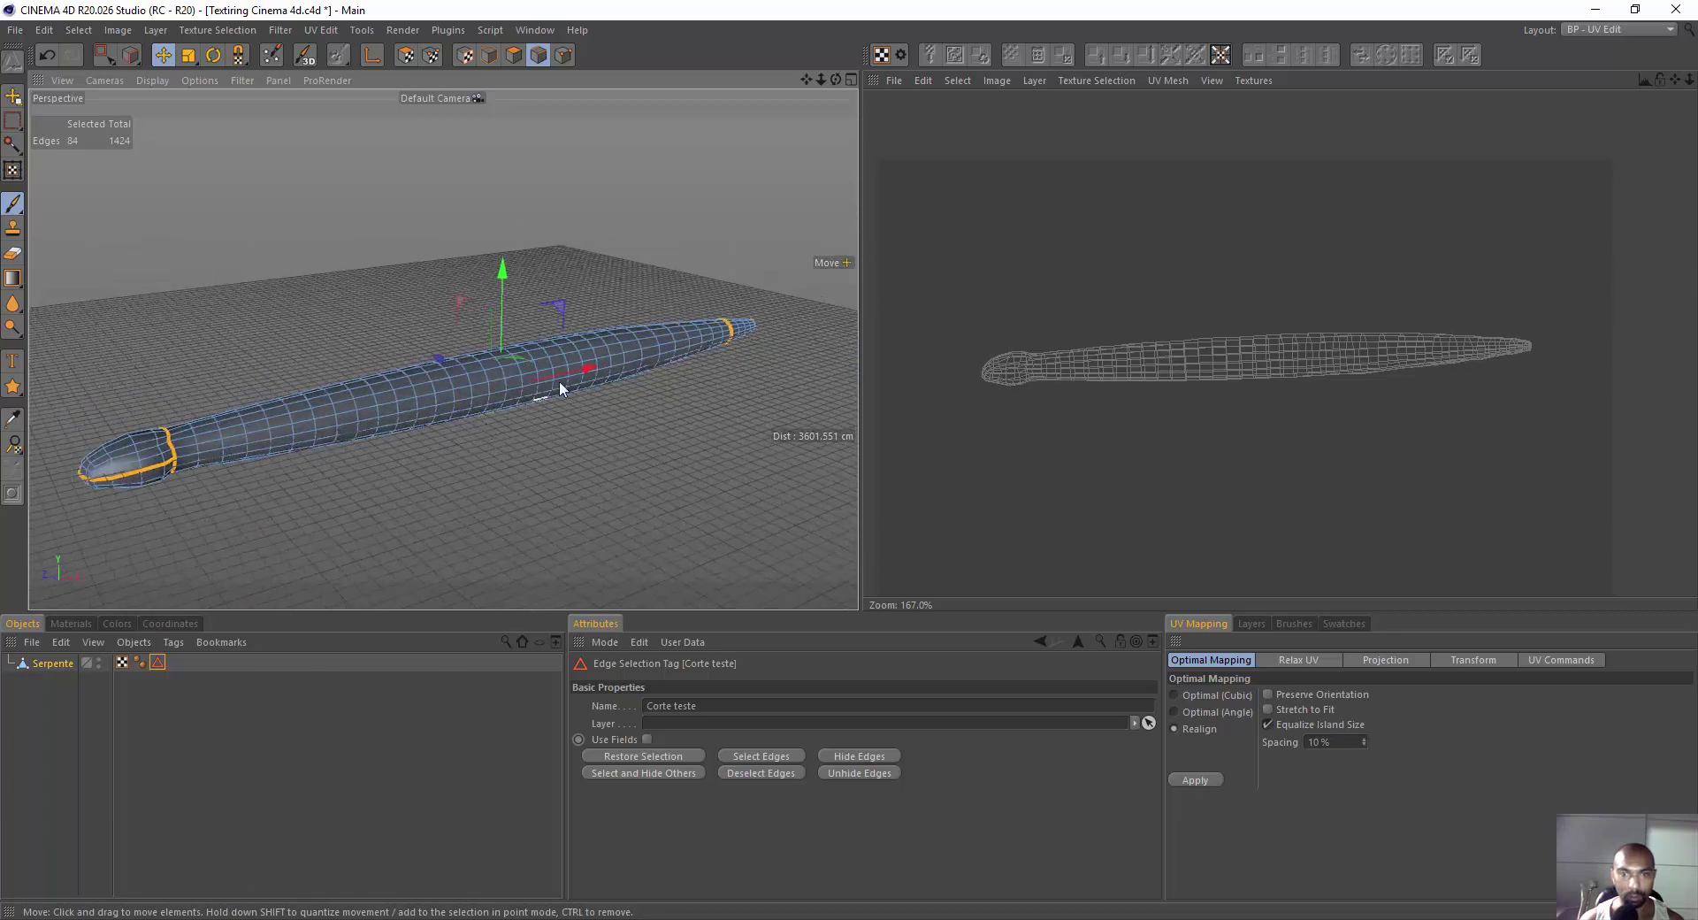
left_click(406, 56)
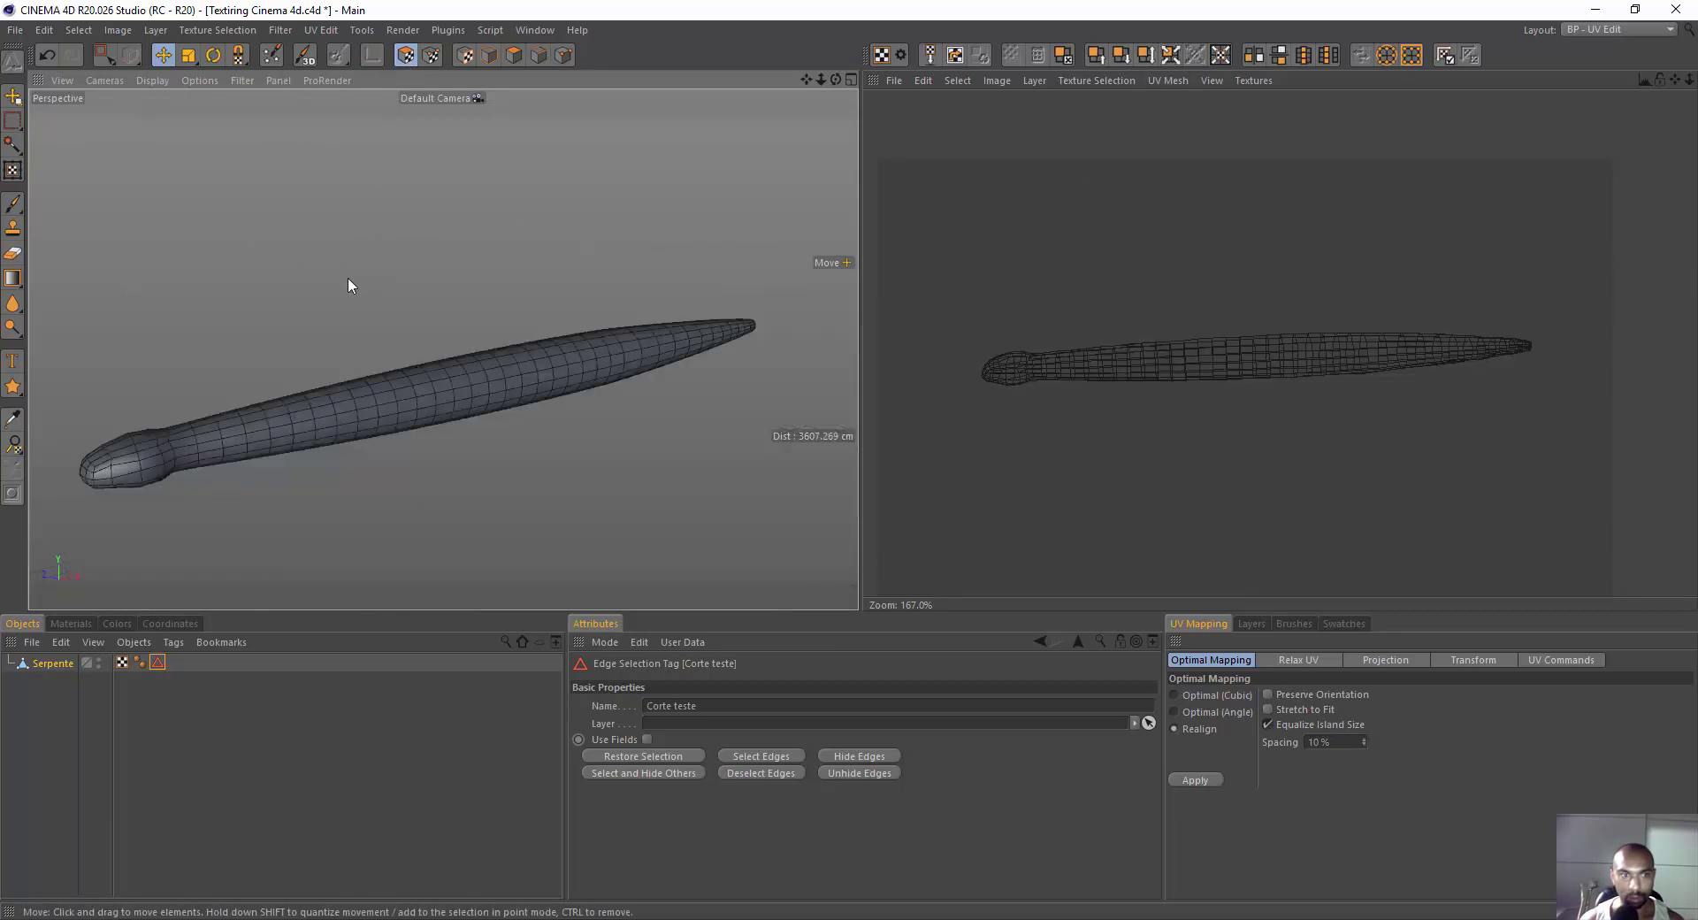
left_click(104, 55)
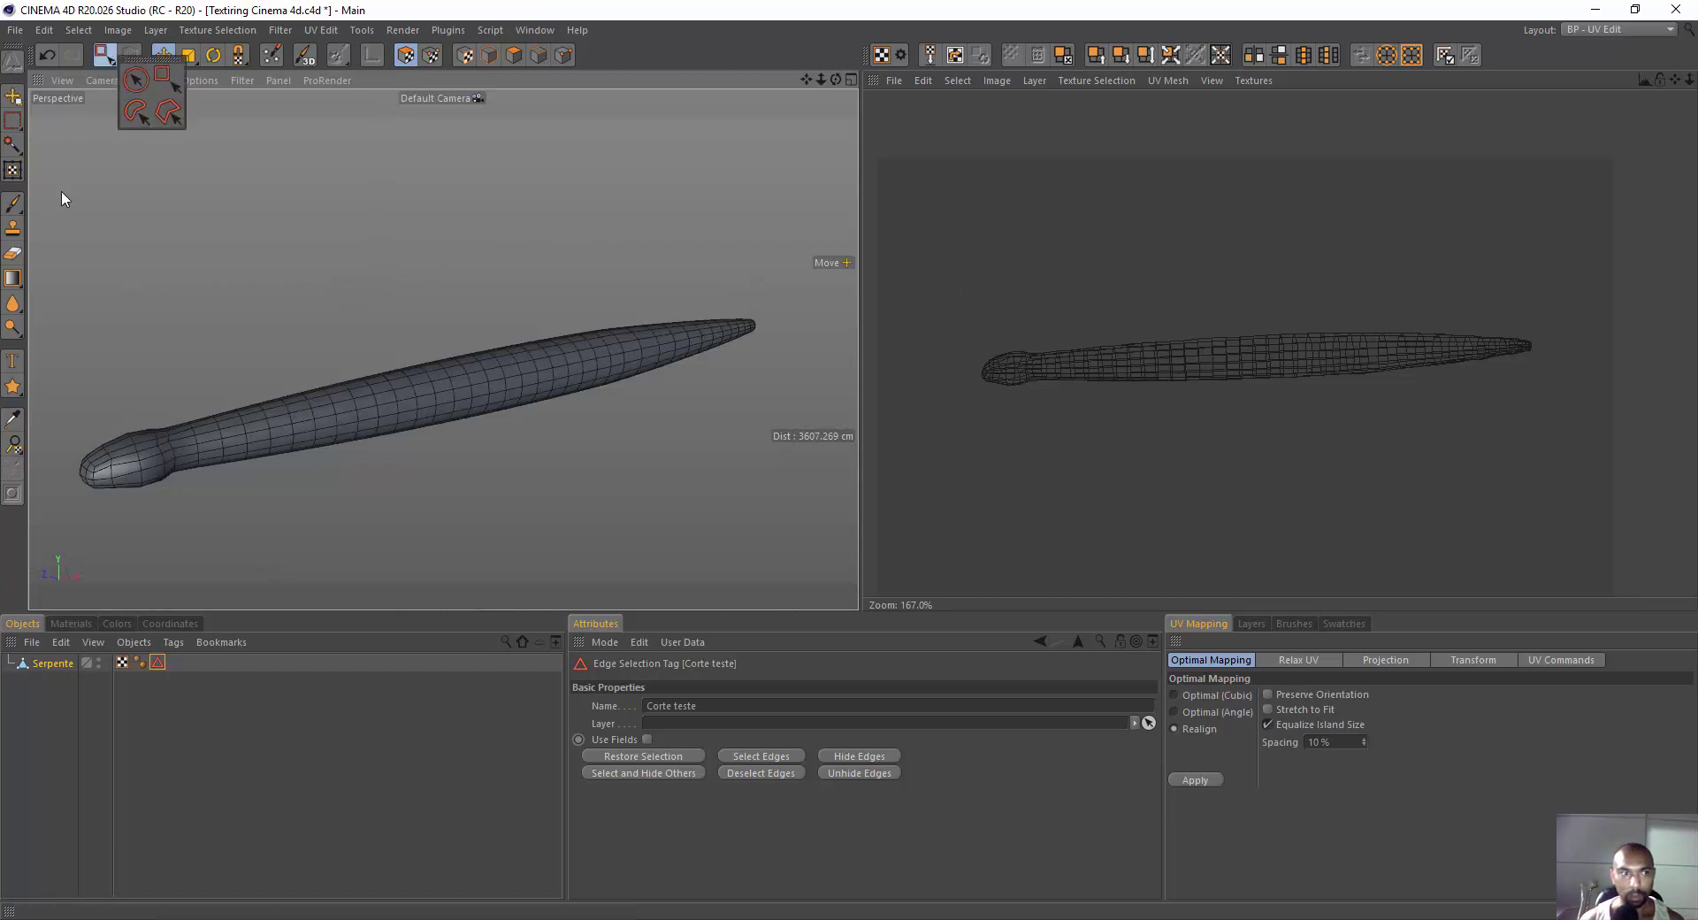
left_click(162, 76)
left_click_drag(43, 219, 783, 559)
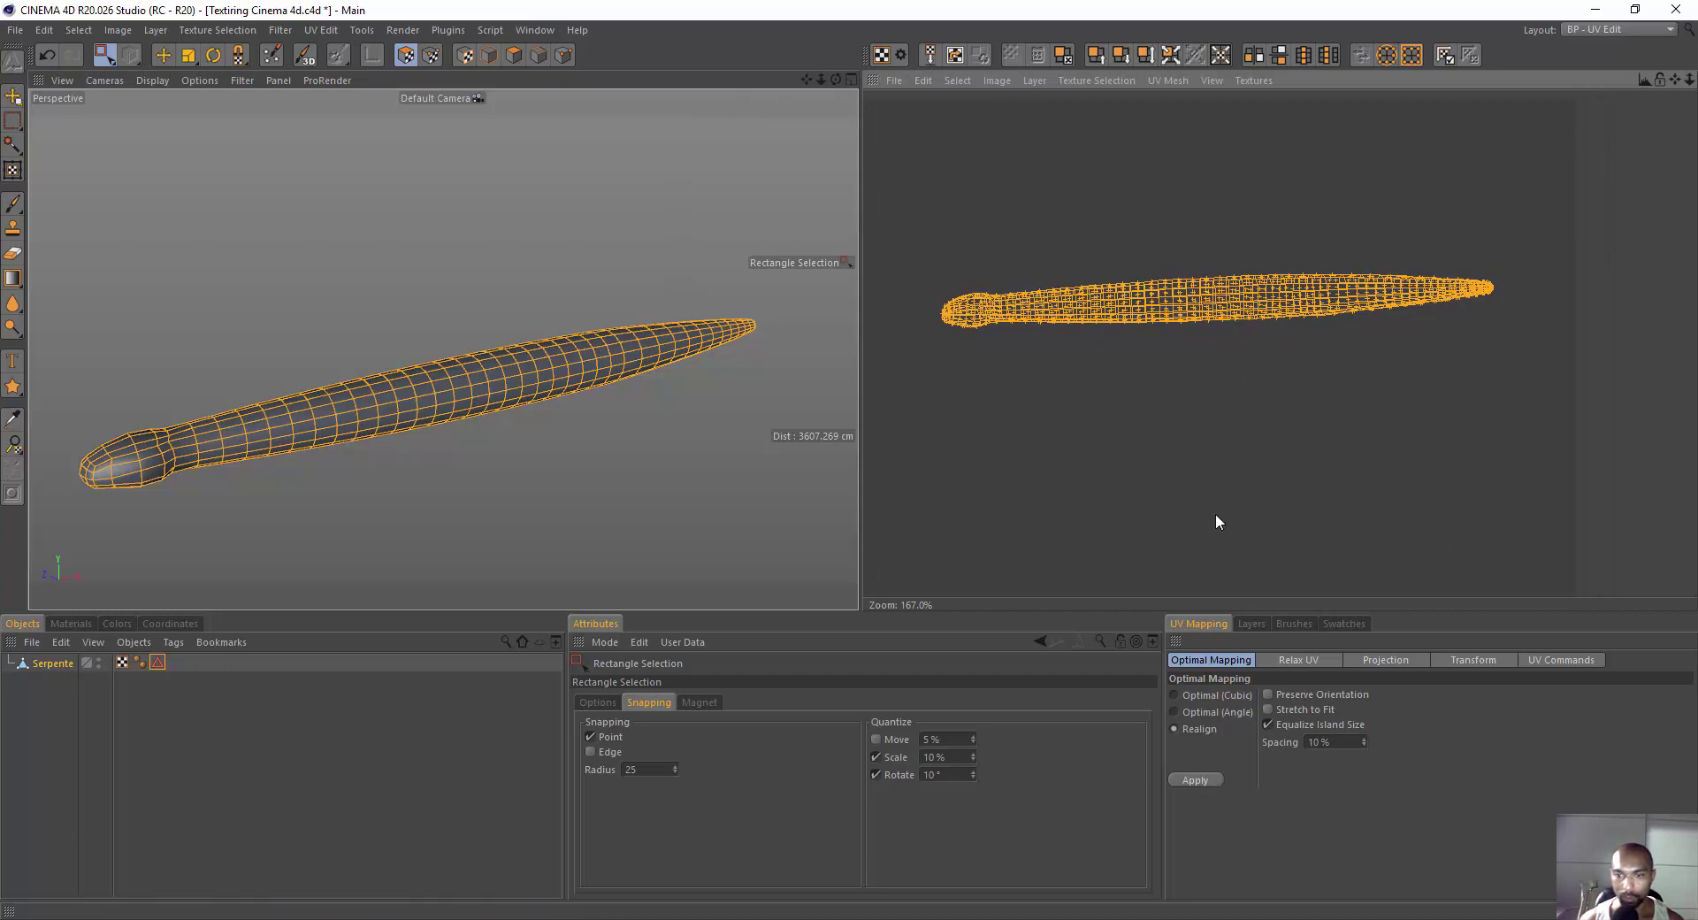
Maximize the Bottom view and apply a Frontal UV projection.
middle_click(653, 239)
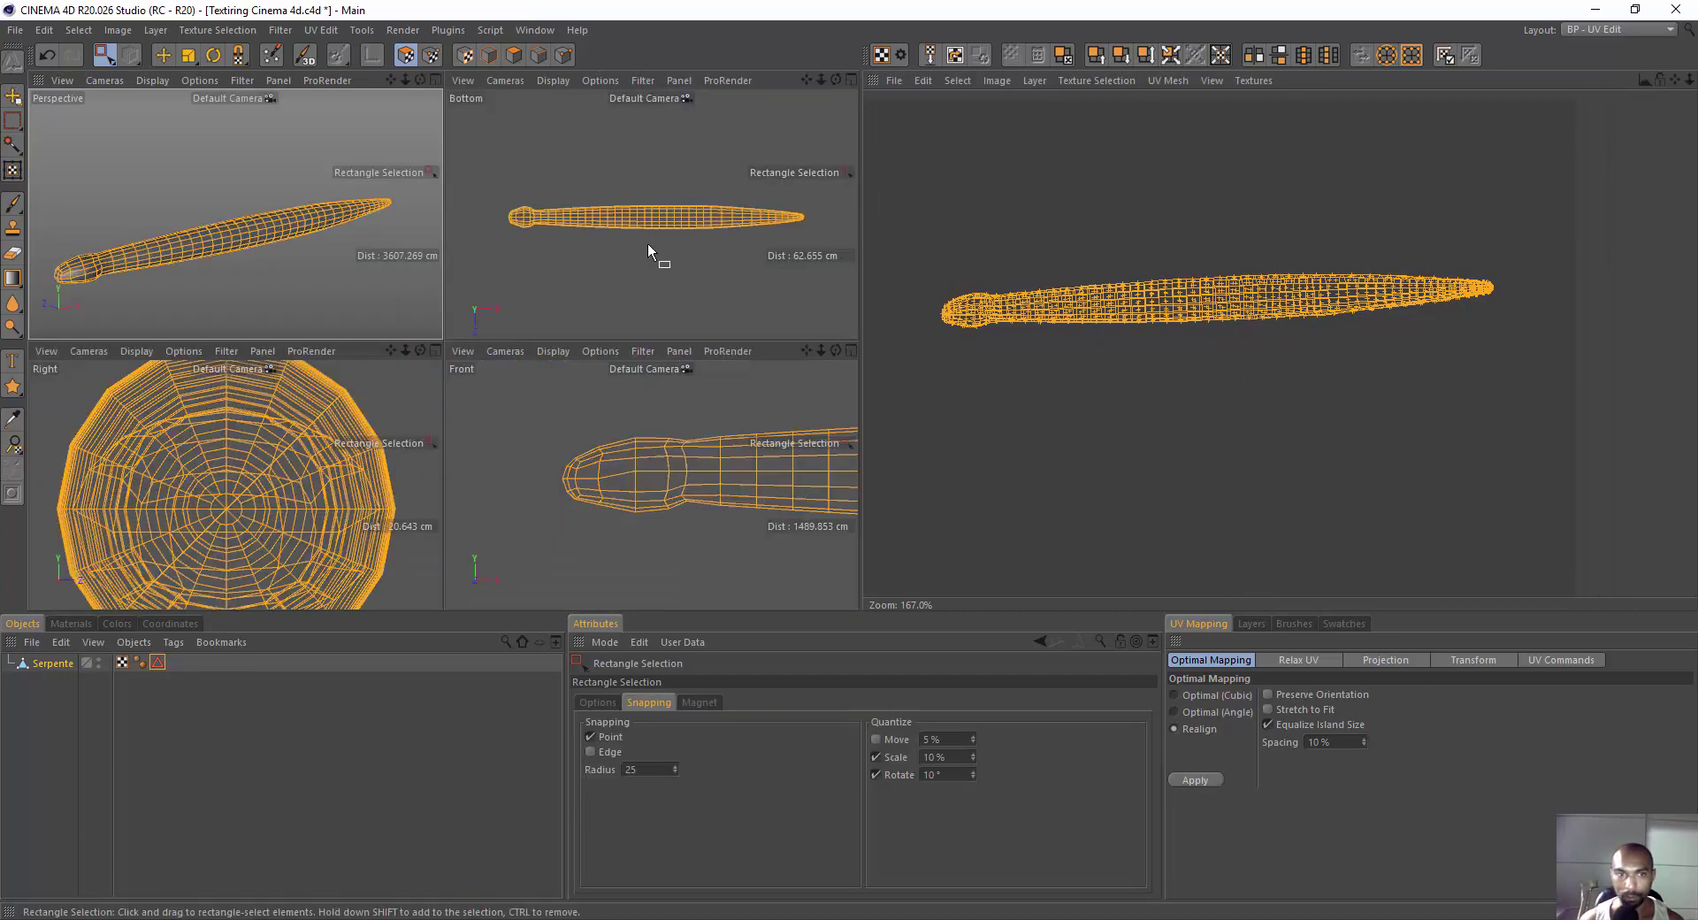
middle_click(666, 140)
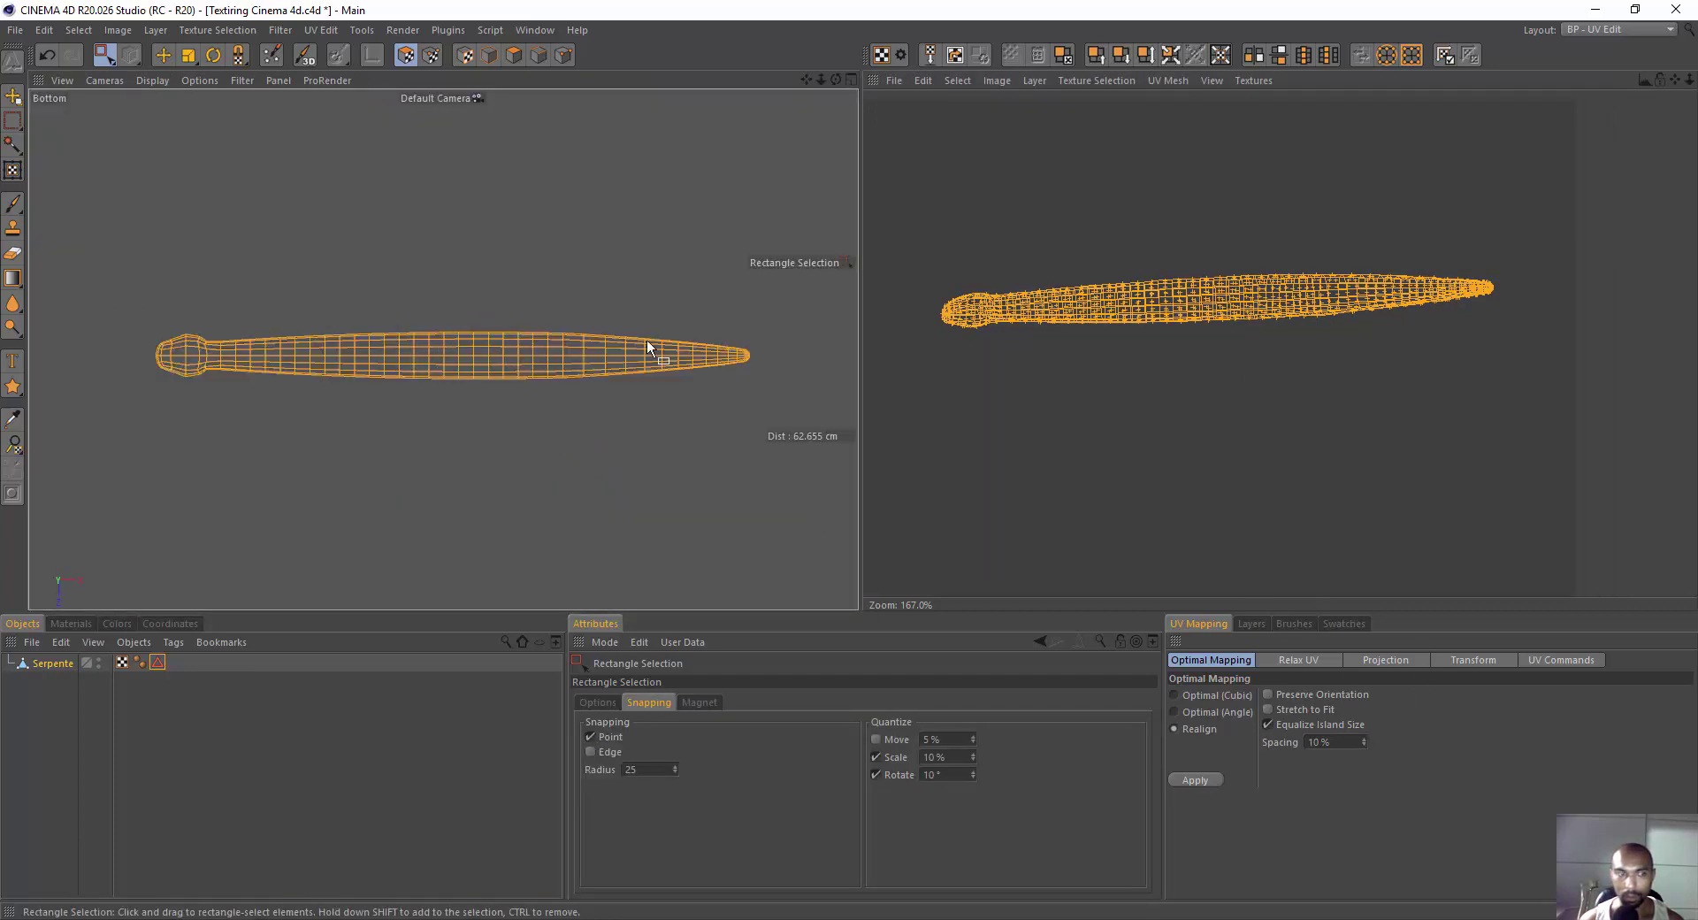
left_click(1387, 660)
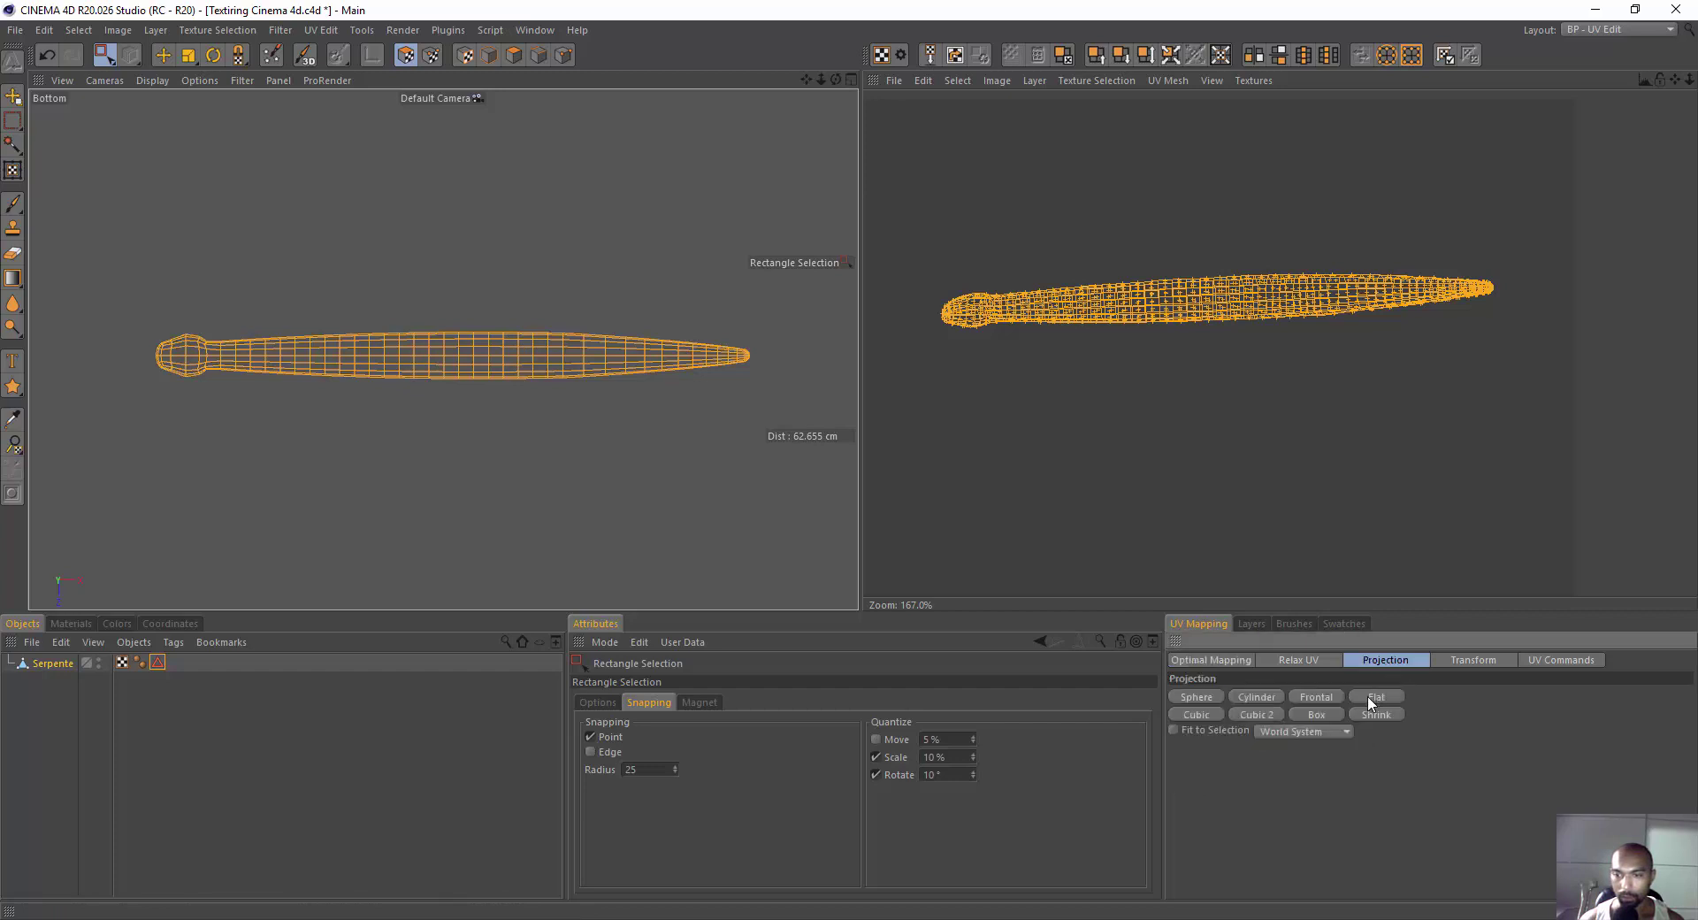
left_click(1319, 696)
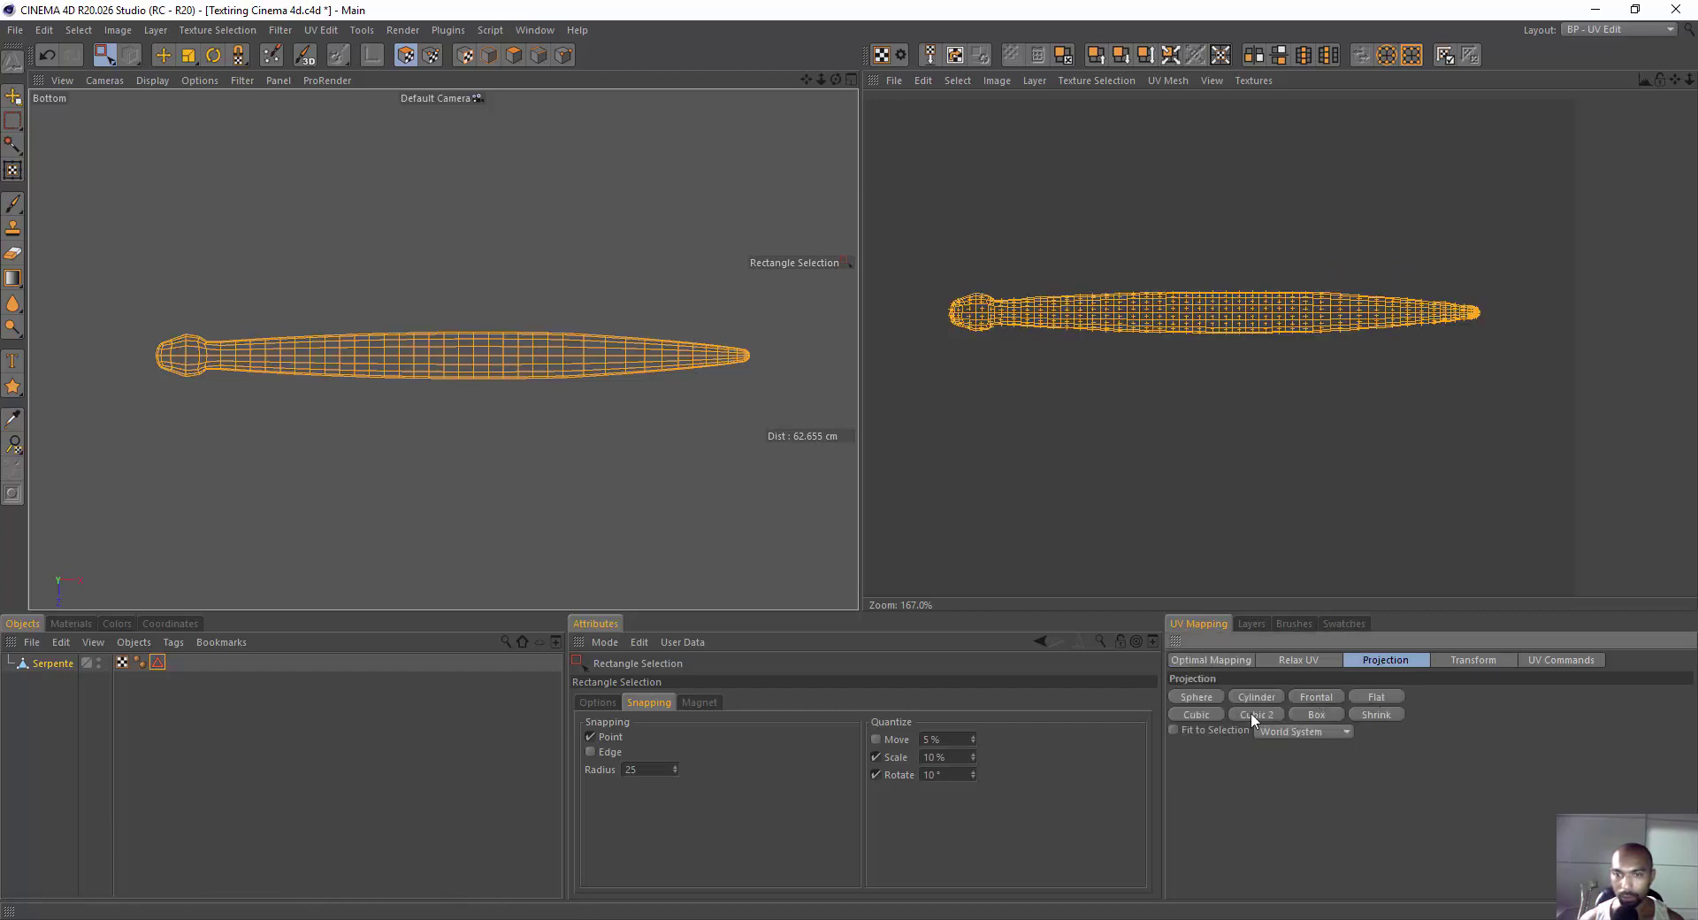
Compare Spherical, Cylindrical and Cubic projections, then return to Frontal.
left_click(1210, 690)
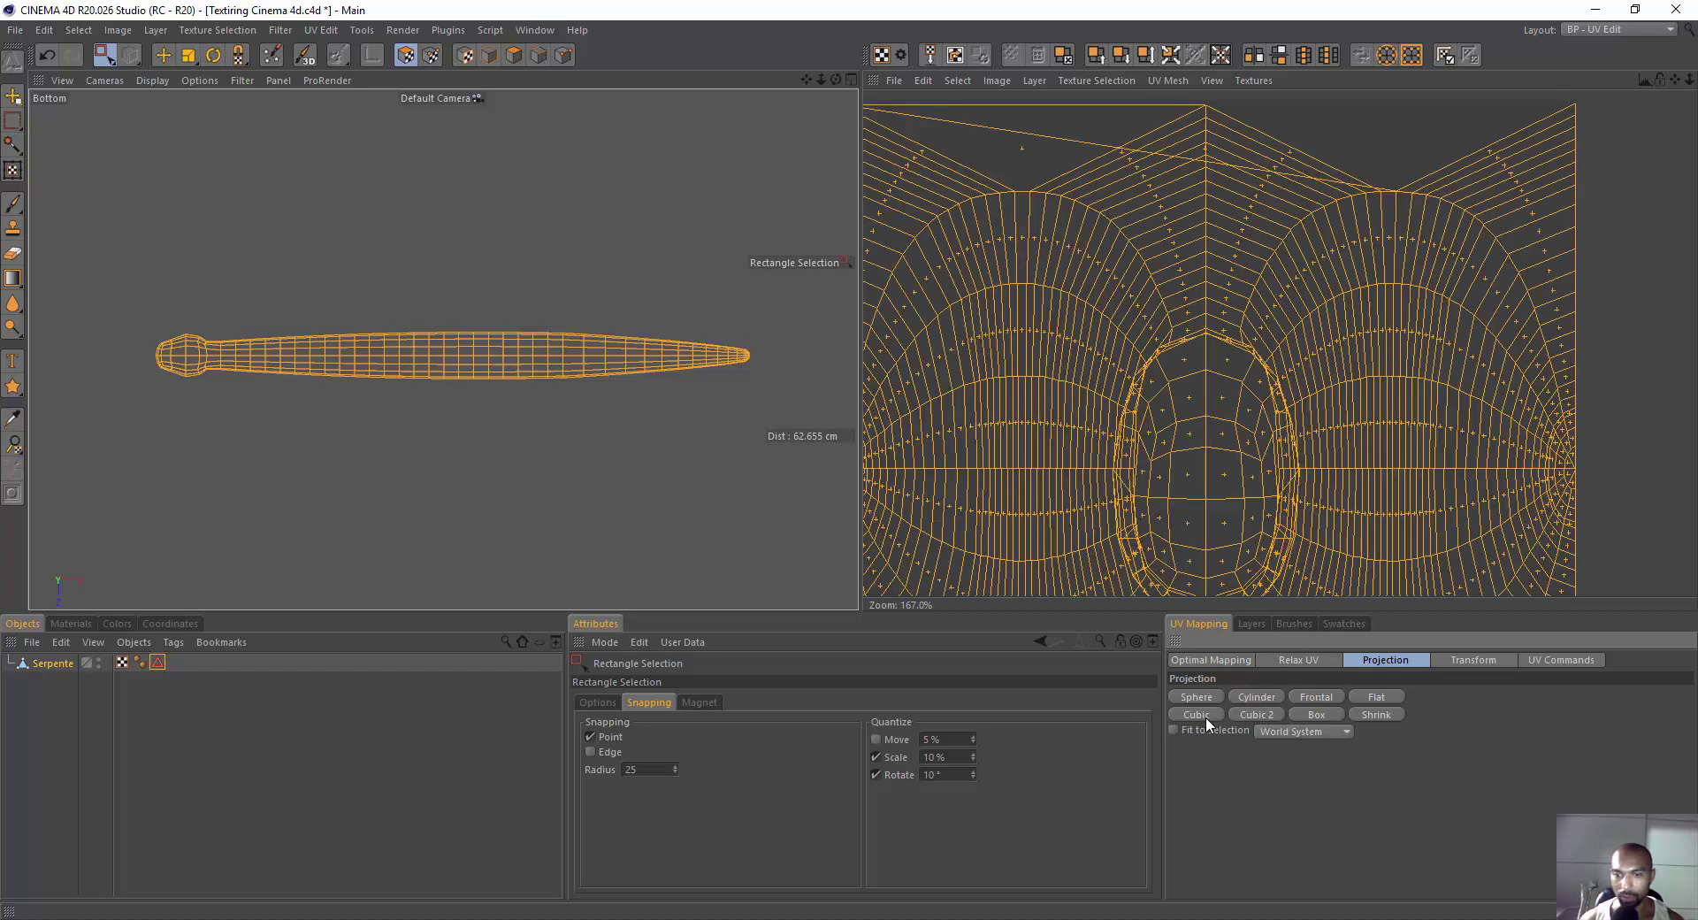
left_click(1259, 700)
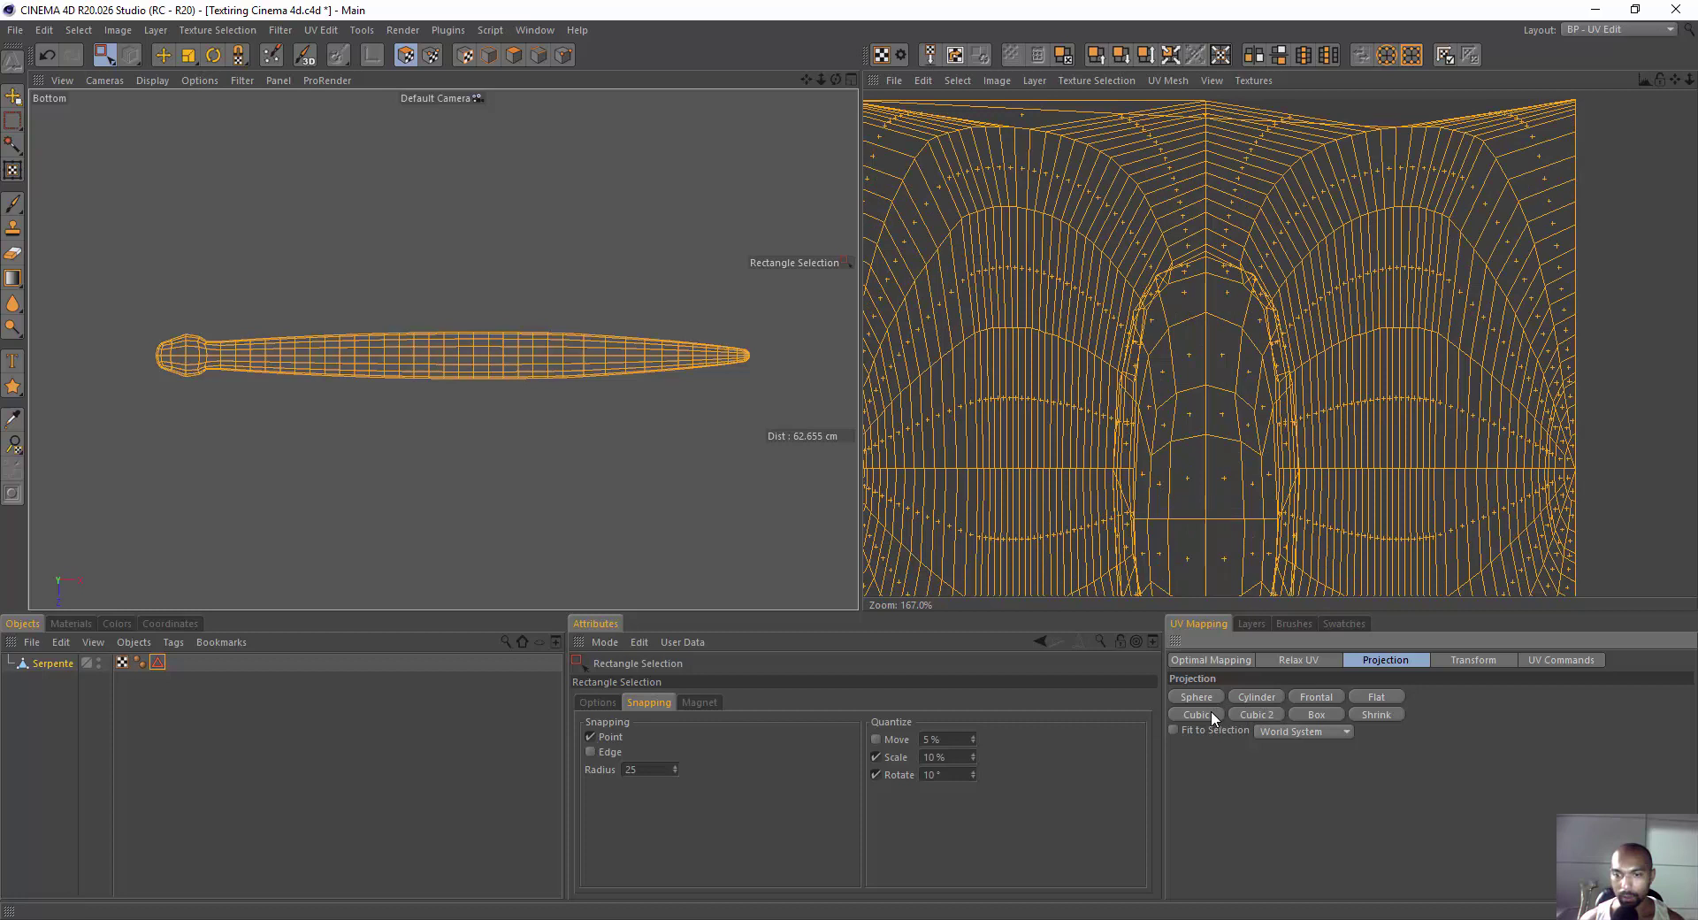
left_click(1208, 714)
left_click(1272, 716)
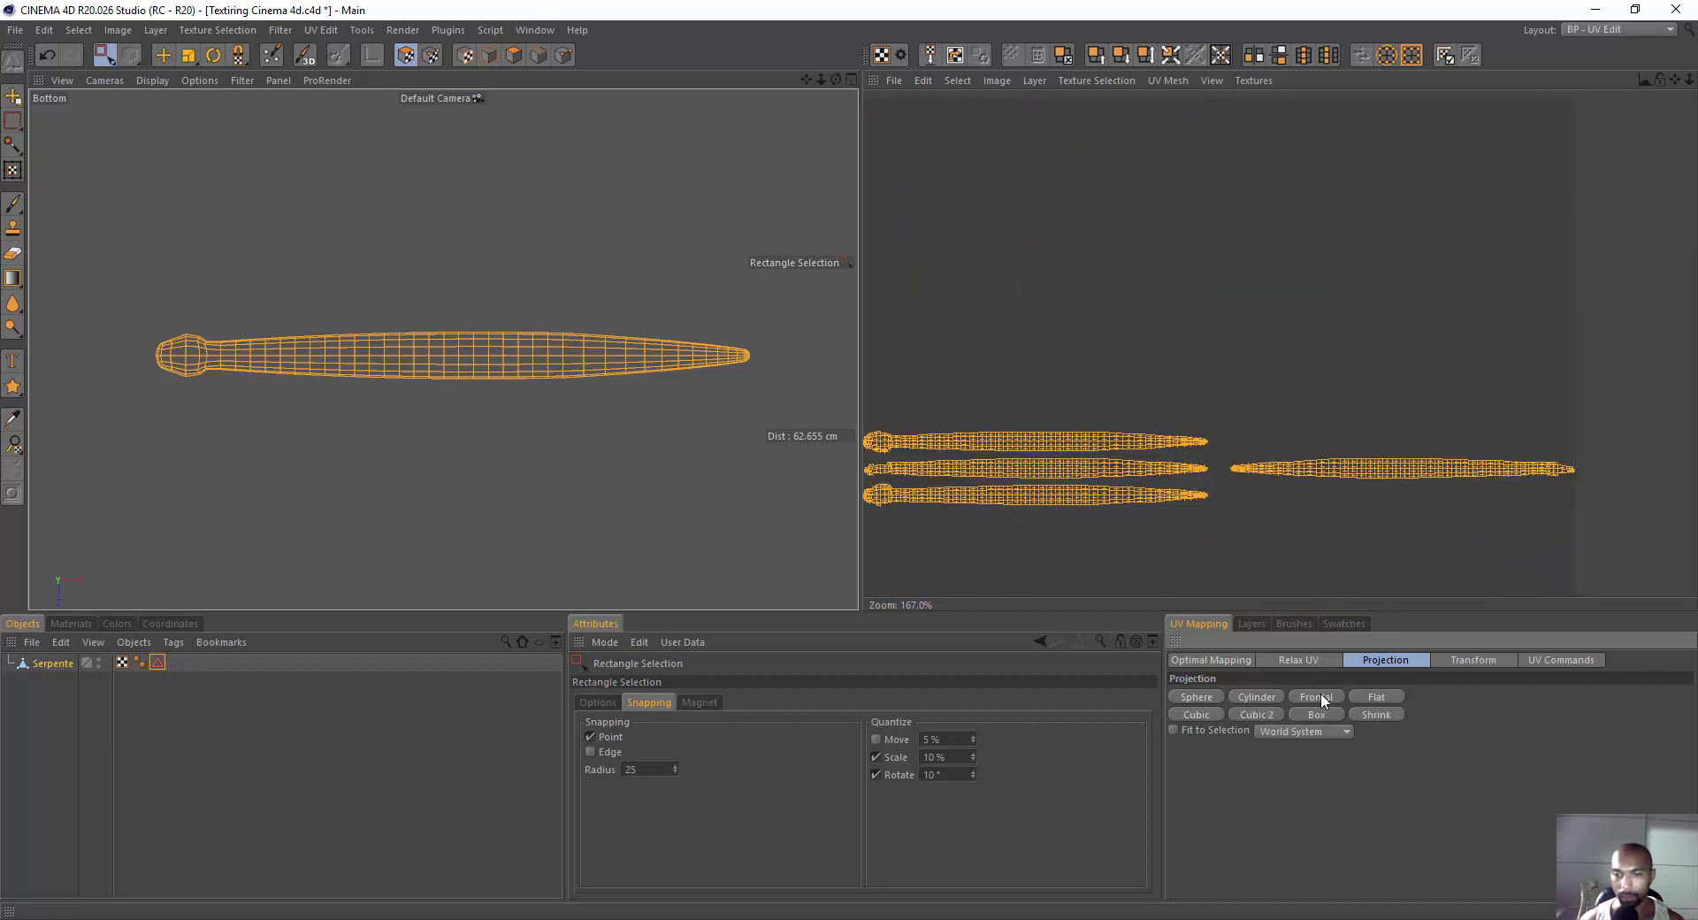
left_click(1317, 697)
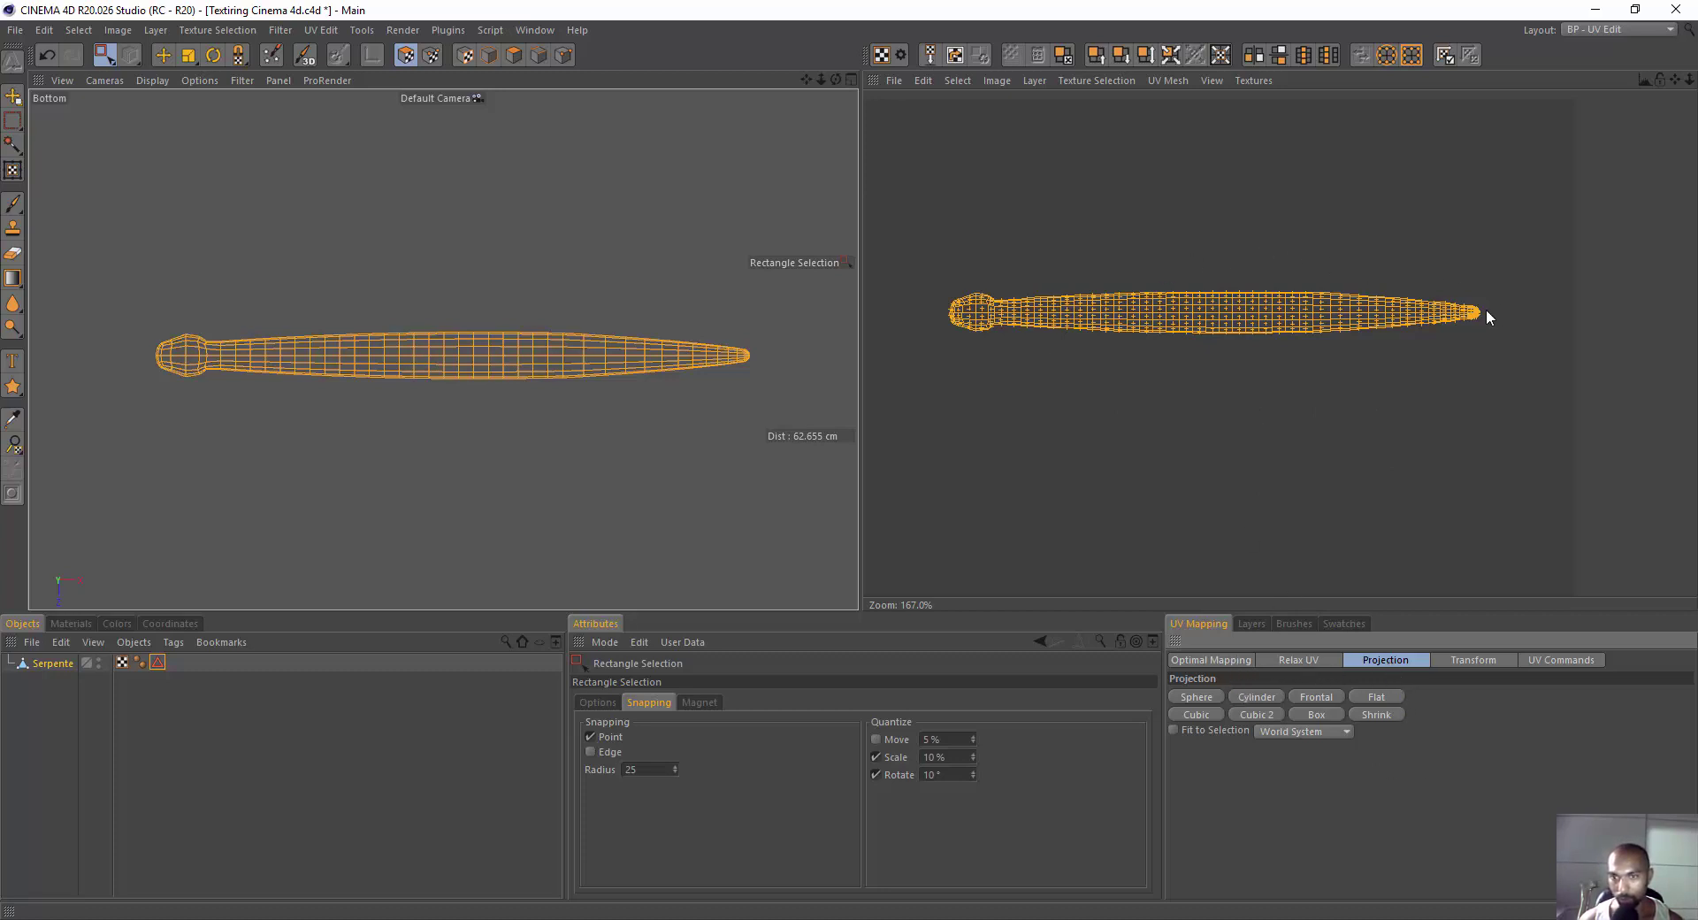
In Relax UV, enable Cut Selected Edges drawn from the Corte teste tag after a failed first relax.
left_click(1304, 661)
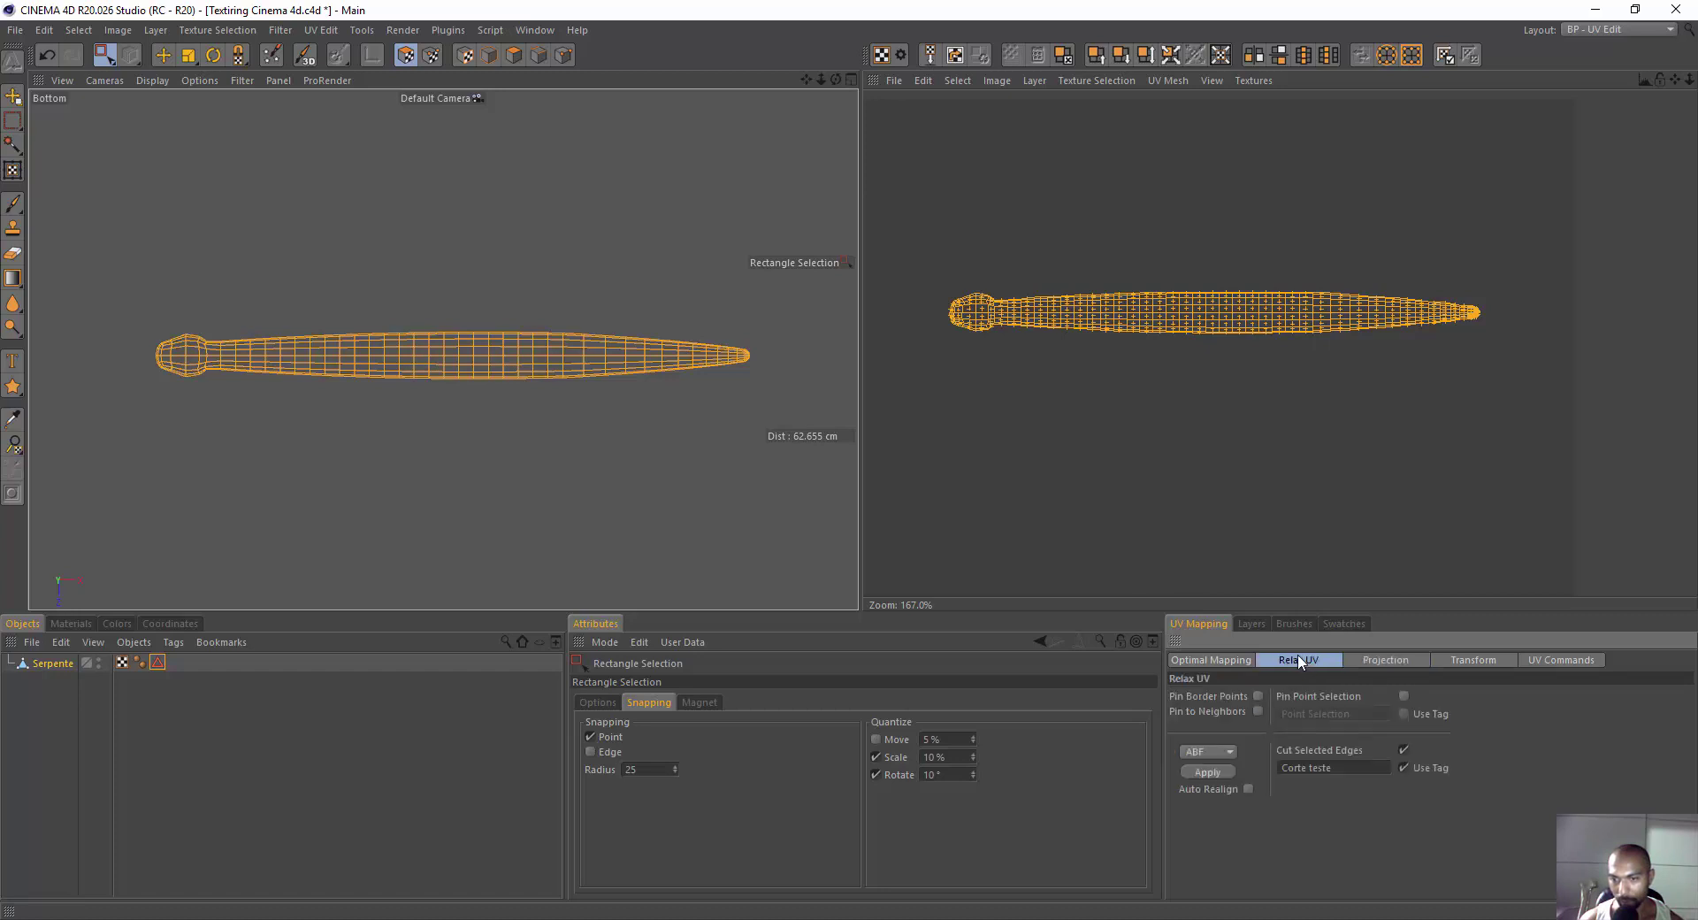
left_click(1404, 749)
left_click(1404, 768)
left_click(1404, 768)
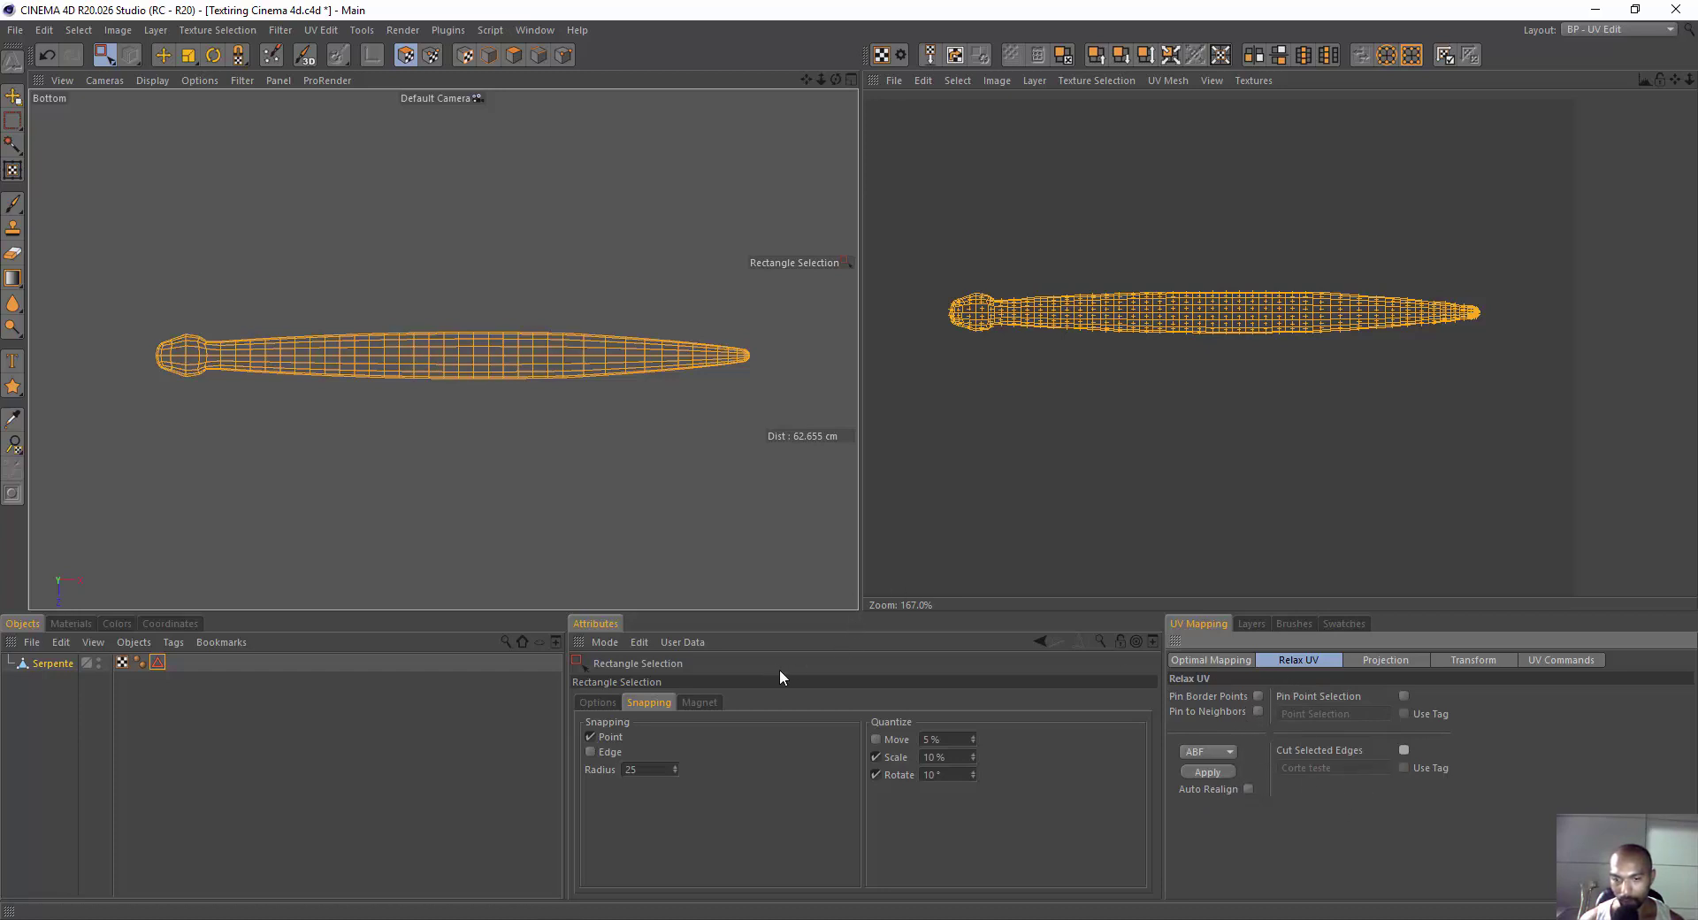
left_click(1208, 772)
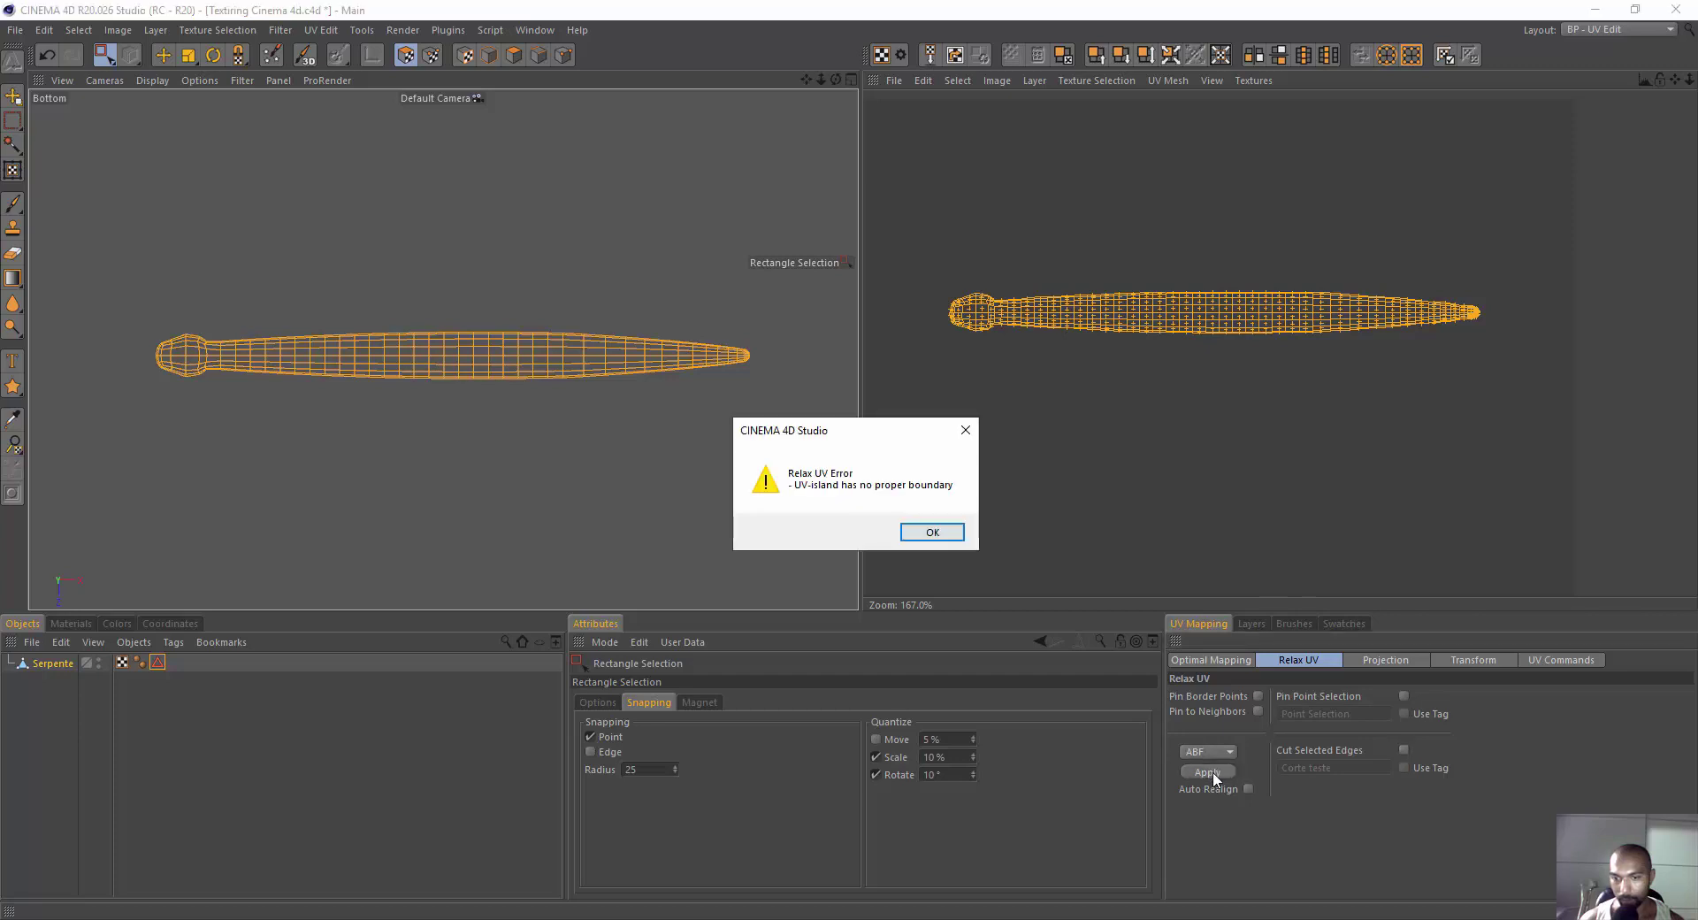
left_click(934, 532)
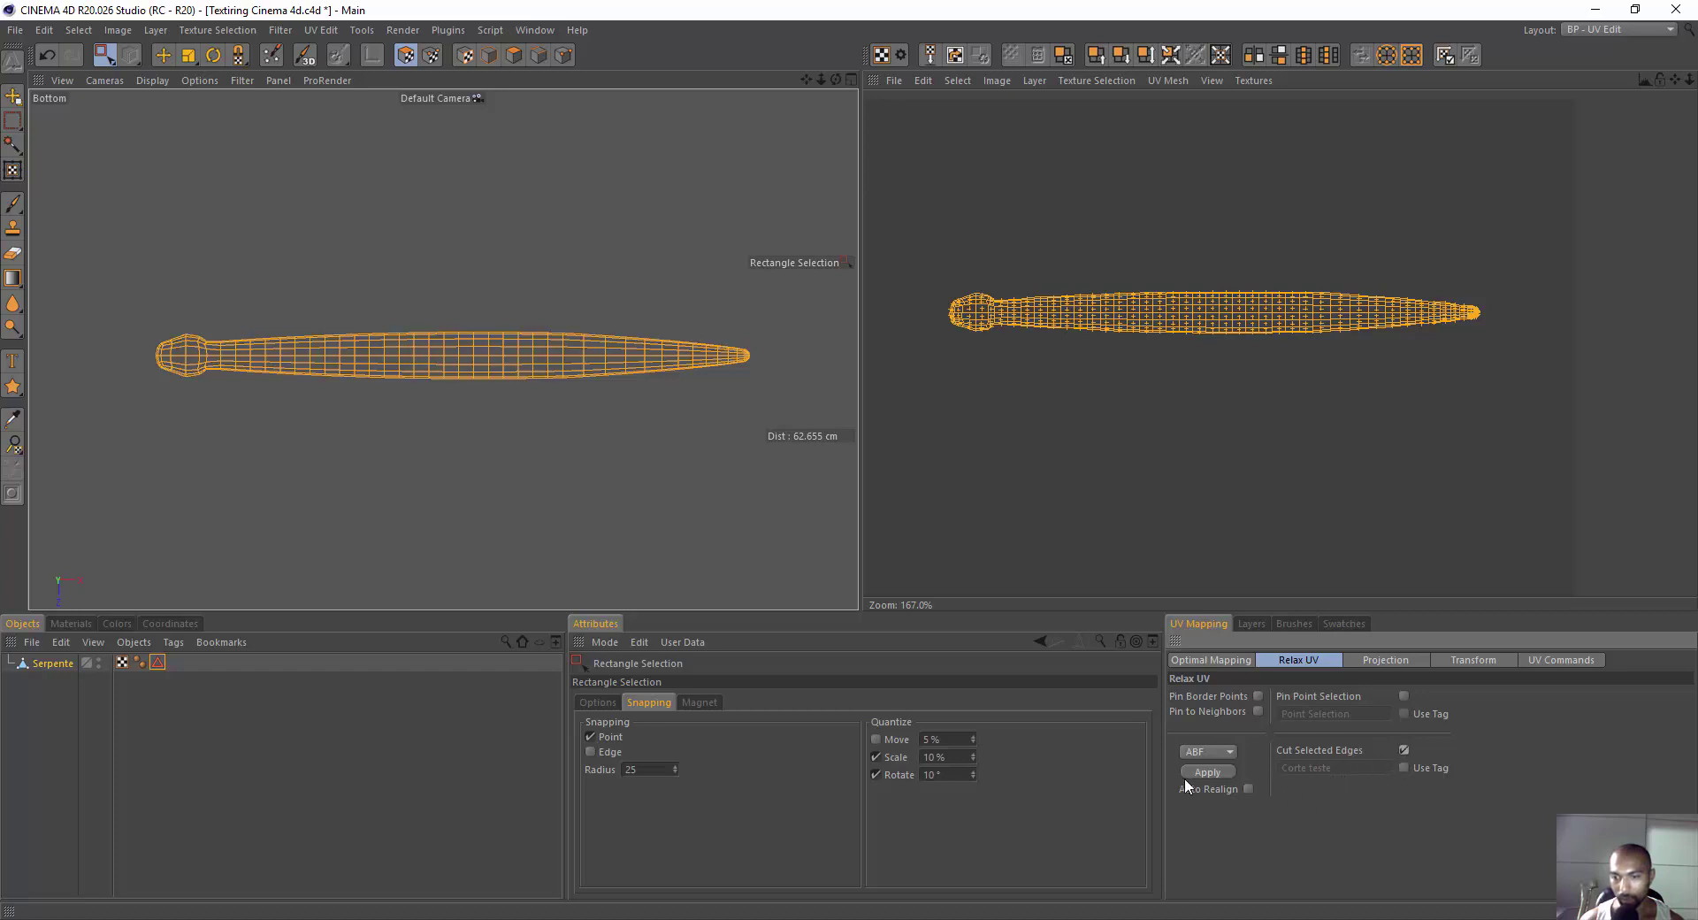
mouse_move(164, 664)
left_mouse_down()
mouse_move(1186, 774)
mouse_move(1330, 772)
left_mouse_up()
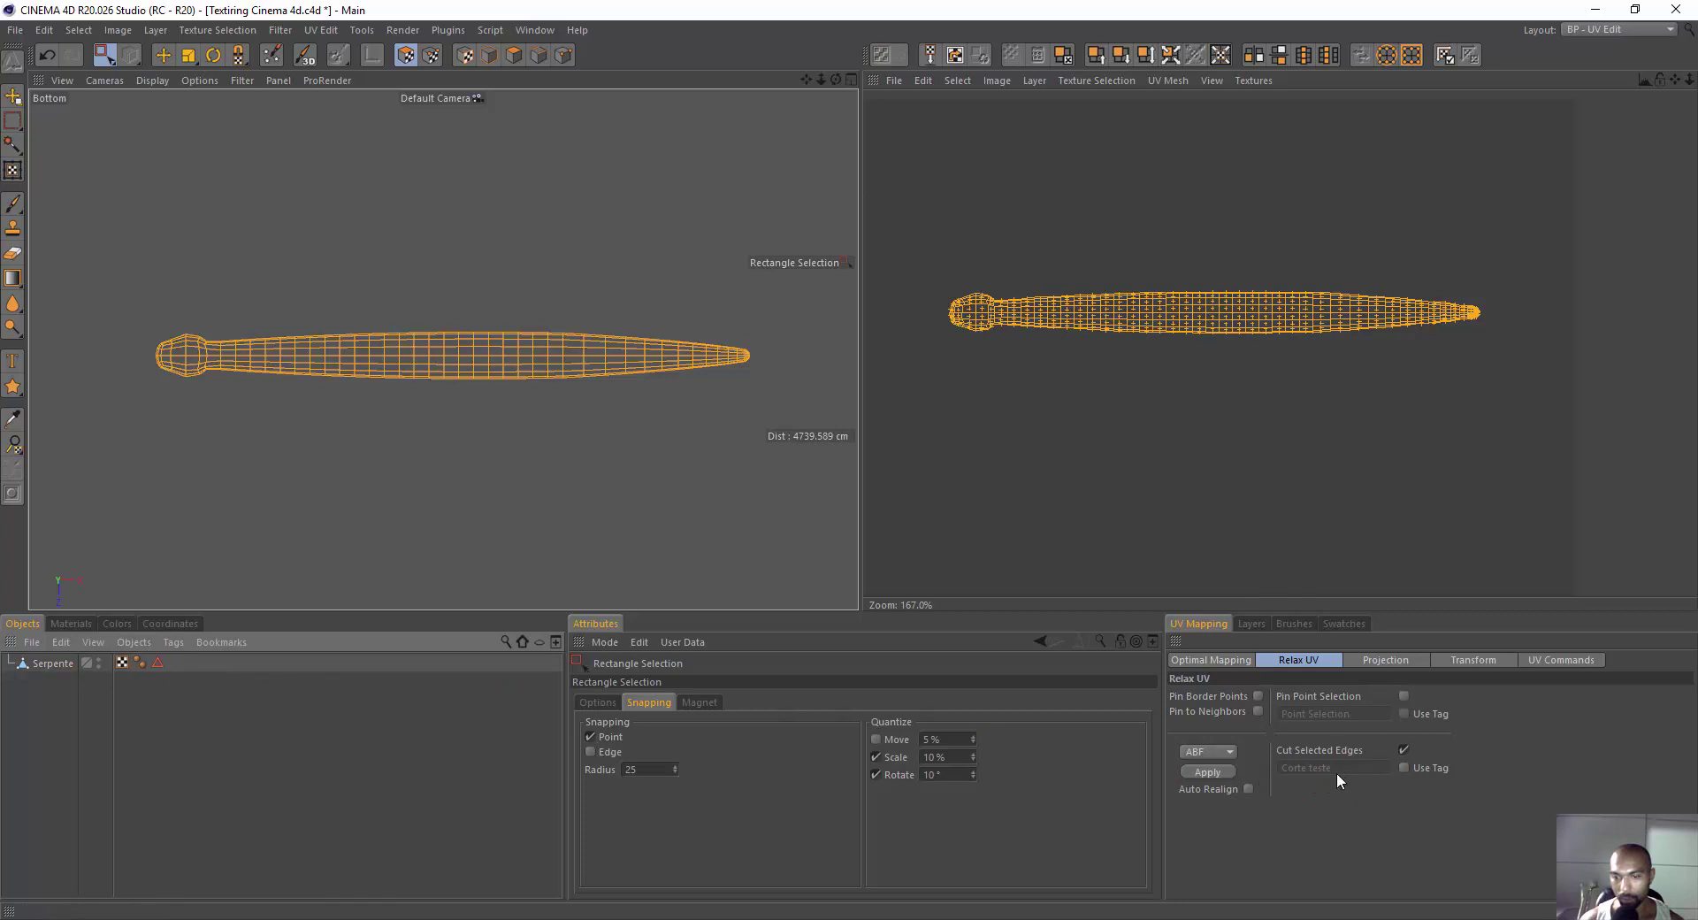
left_click(1404, 768)
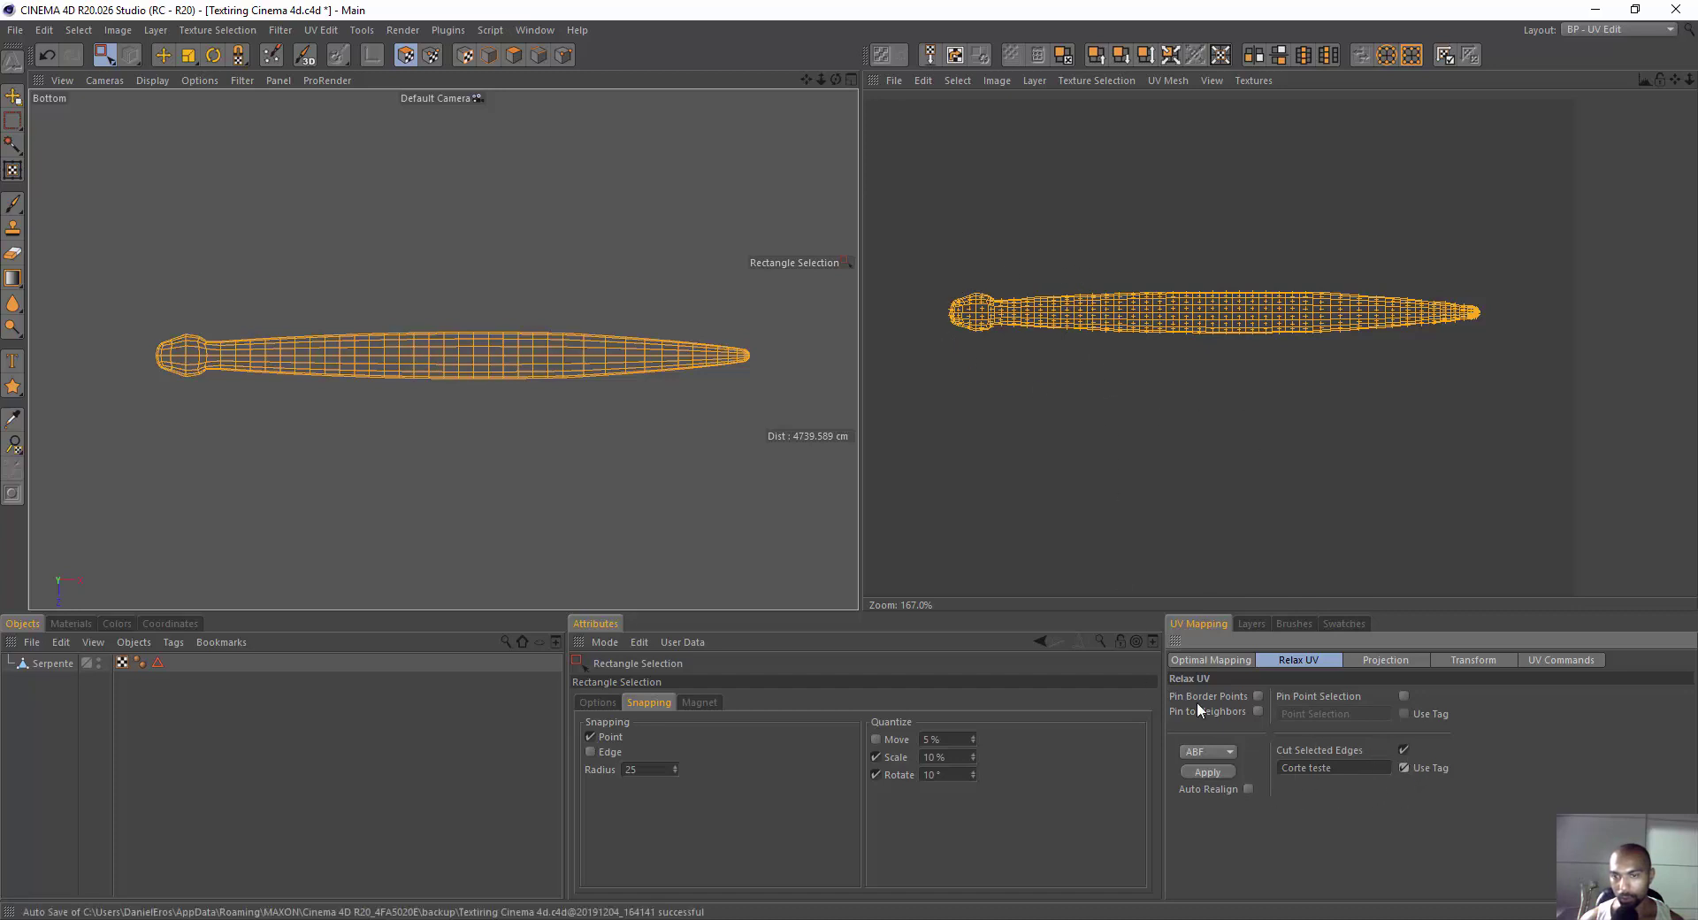
Relax the UVs along the Corte teste seam and view the whole layout.
left_click(1212, 773)
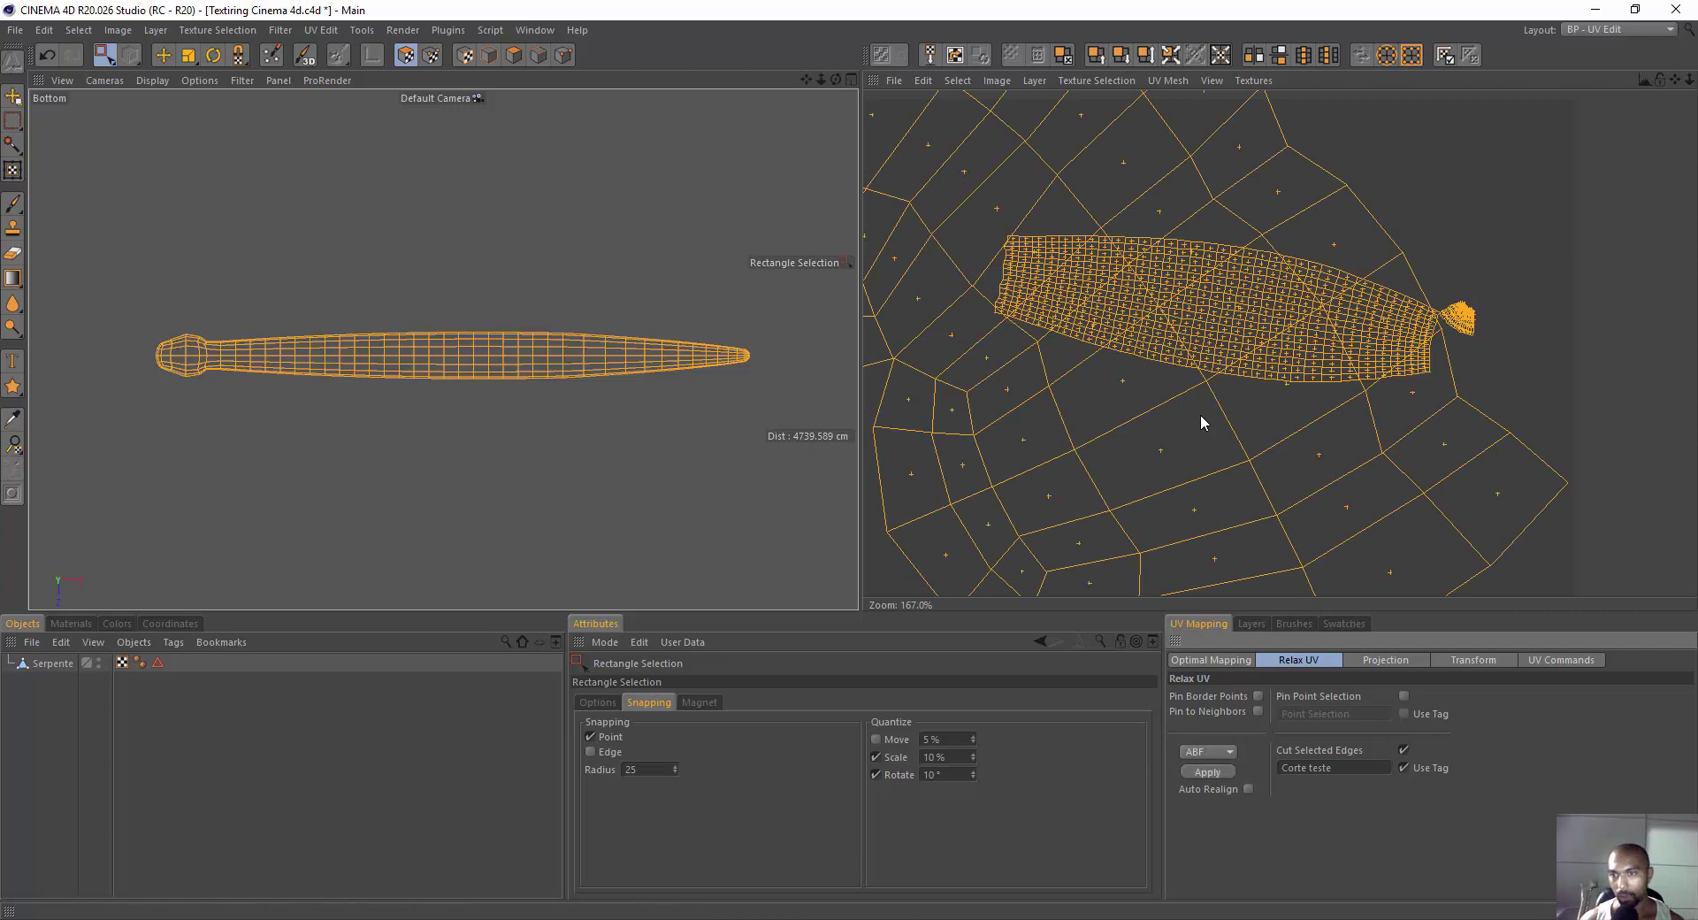
scroll(1217, 331, "down", 3)
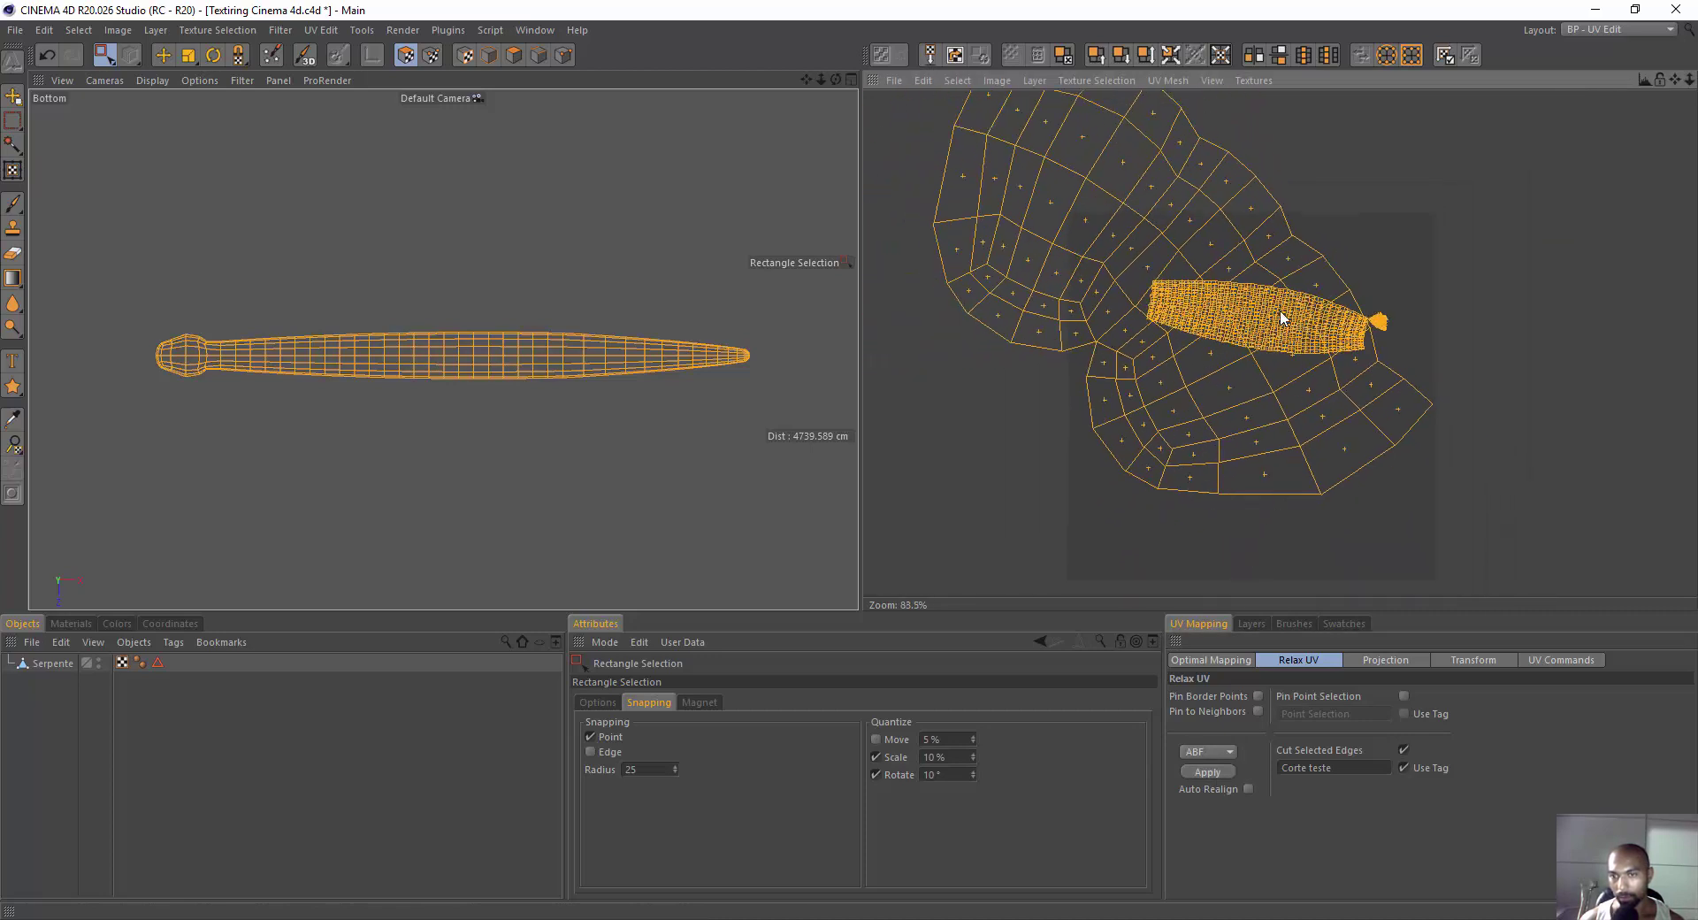
middle_click_drag(1282, 314, 1253, 391, "alt")
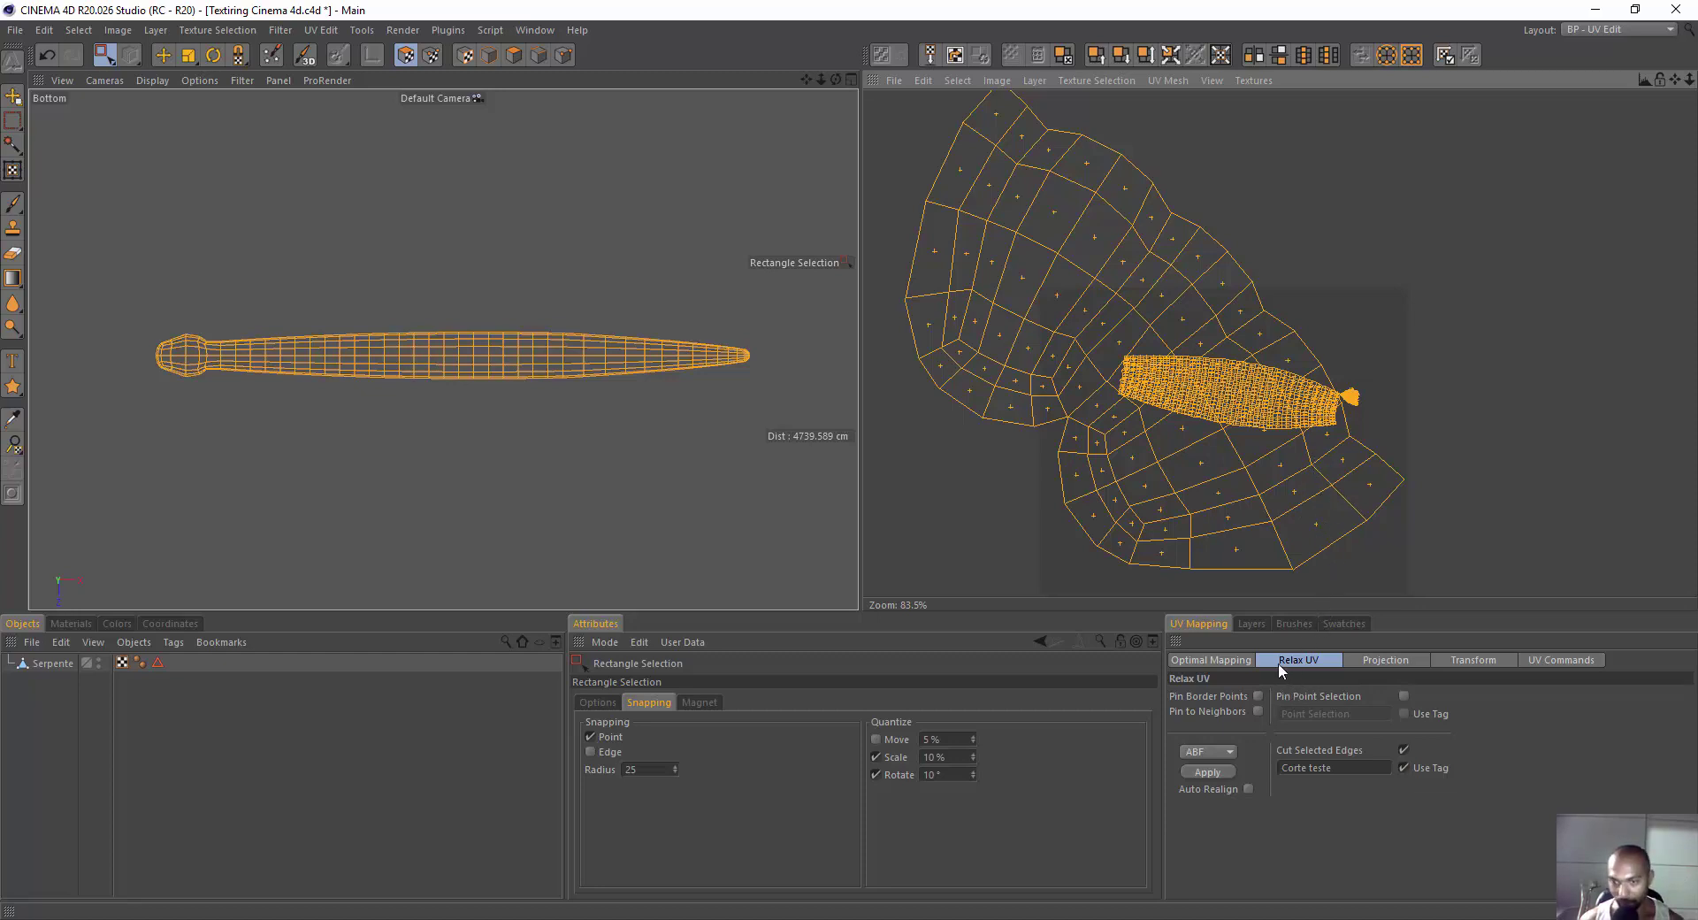
In Optimal Mapping, try the Cubic and Angle methods, then choose Realign.
left_click(1207, 658)
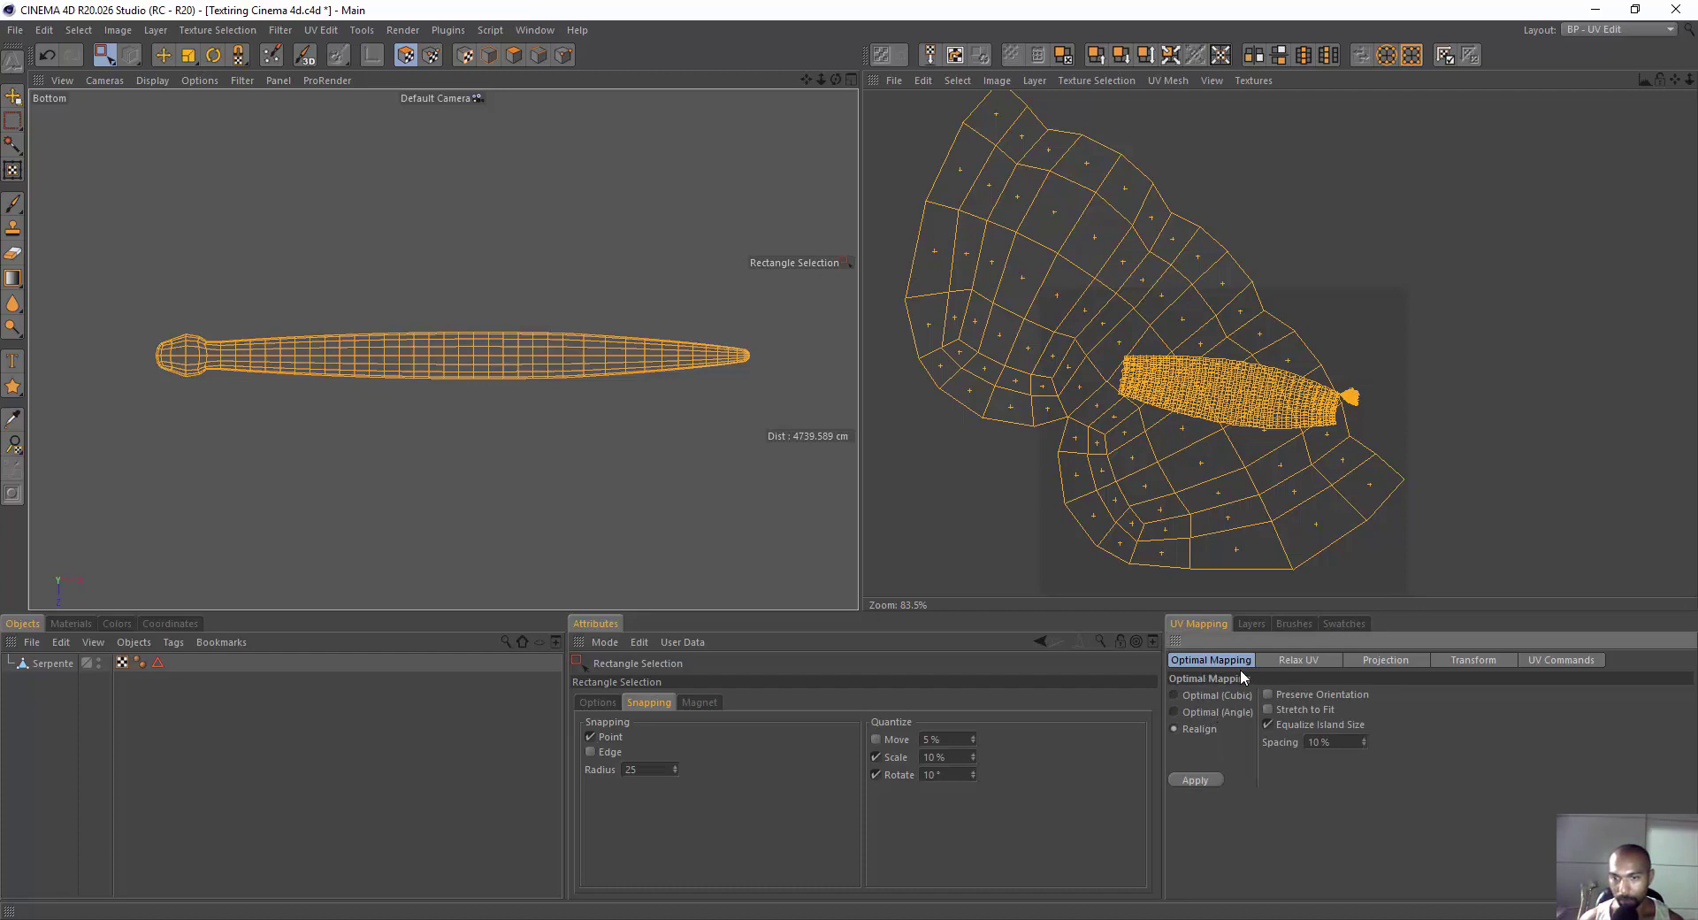
left_click(1201, 696)
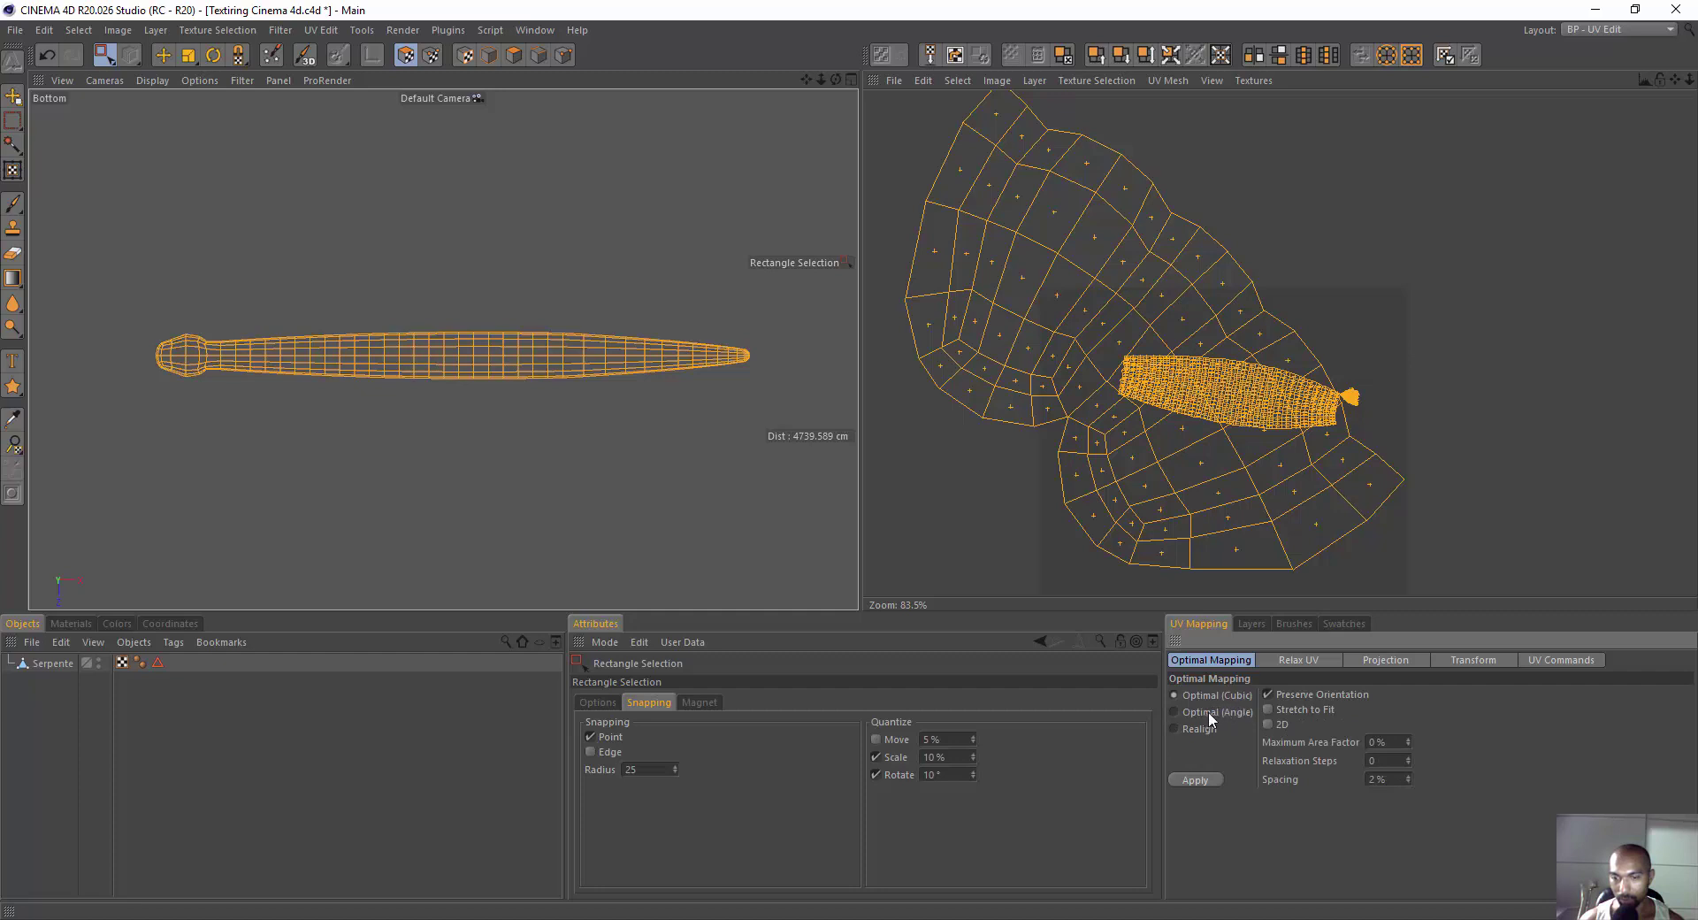
left_click(1208, 711)
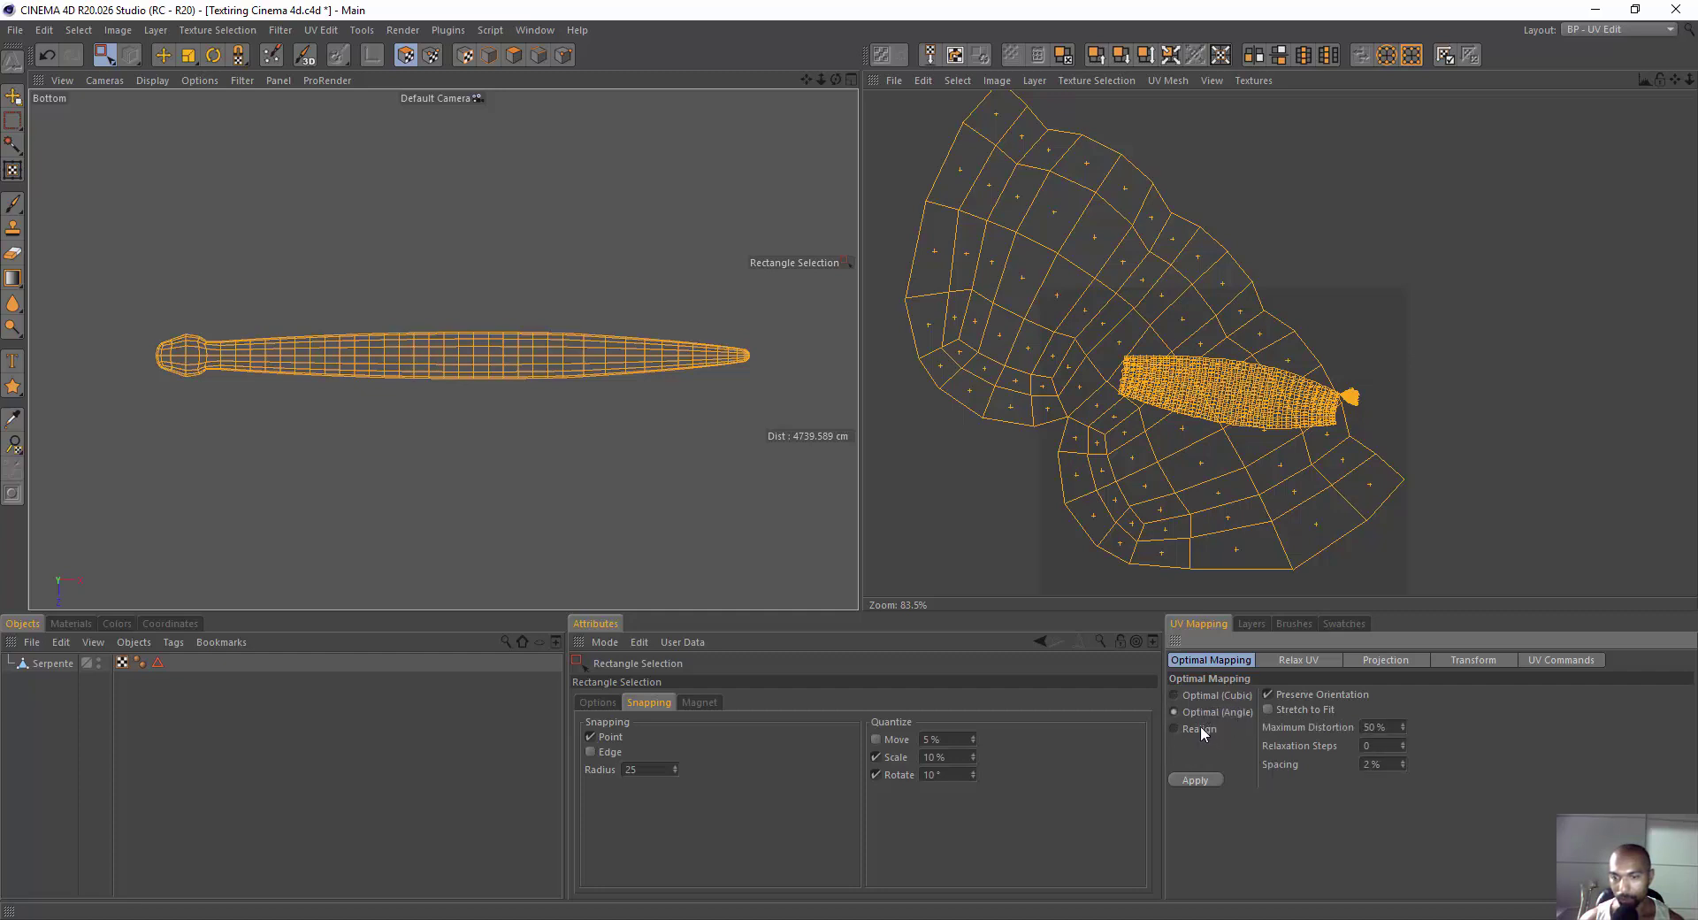
left_click(1200, 727)
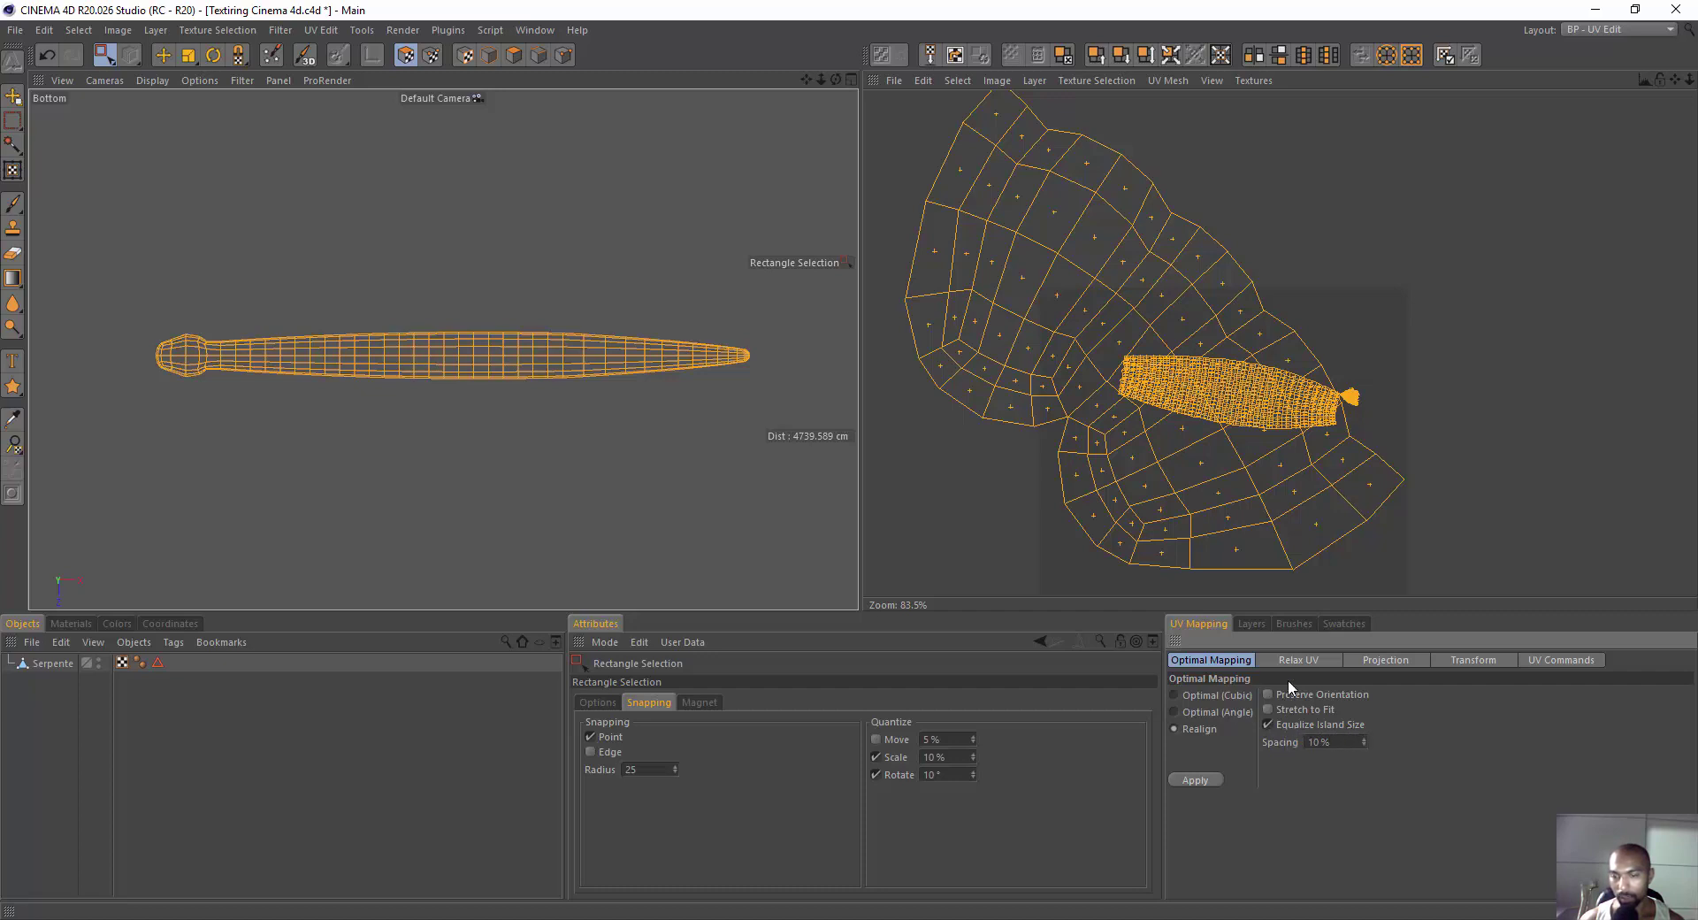
Apply Optimal Mapping Realign twice to pack the islands, then deselect and zoom in.
left_click(1203, 779)
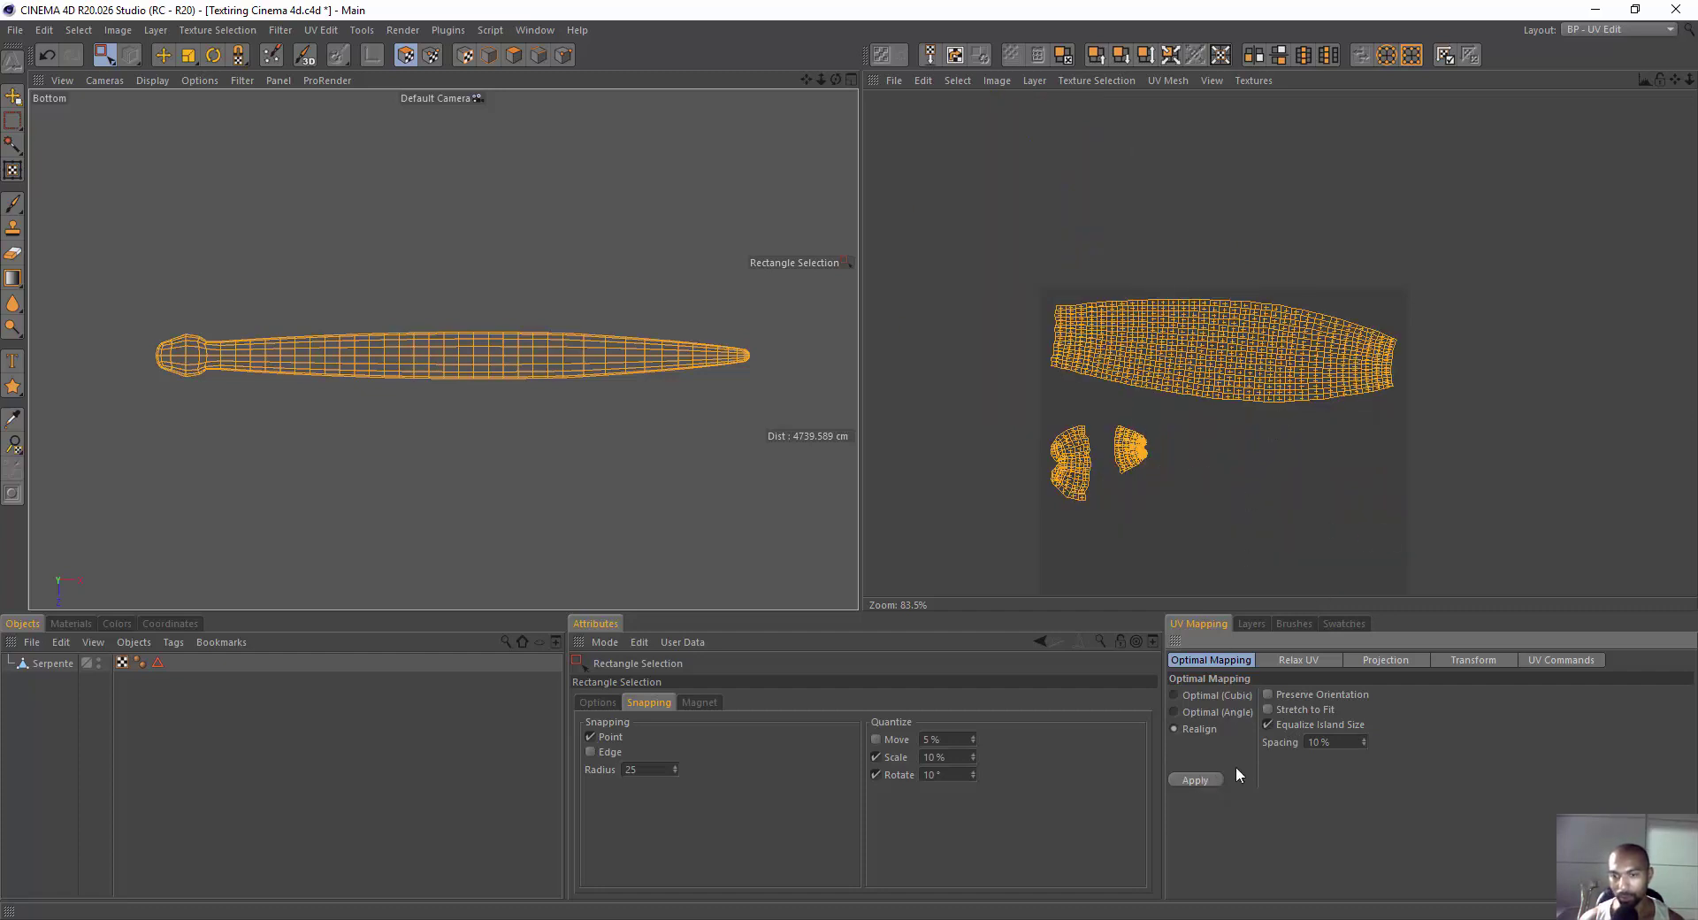
left_click(1201, 783)
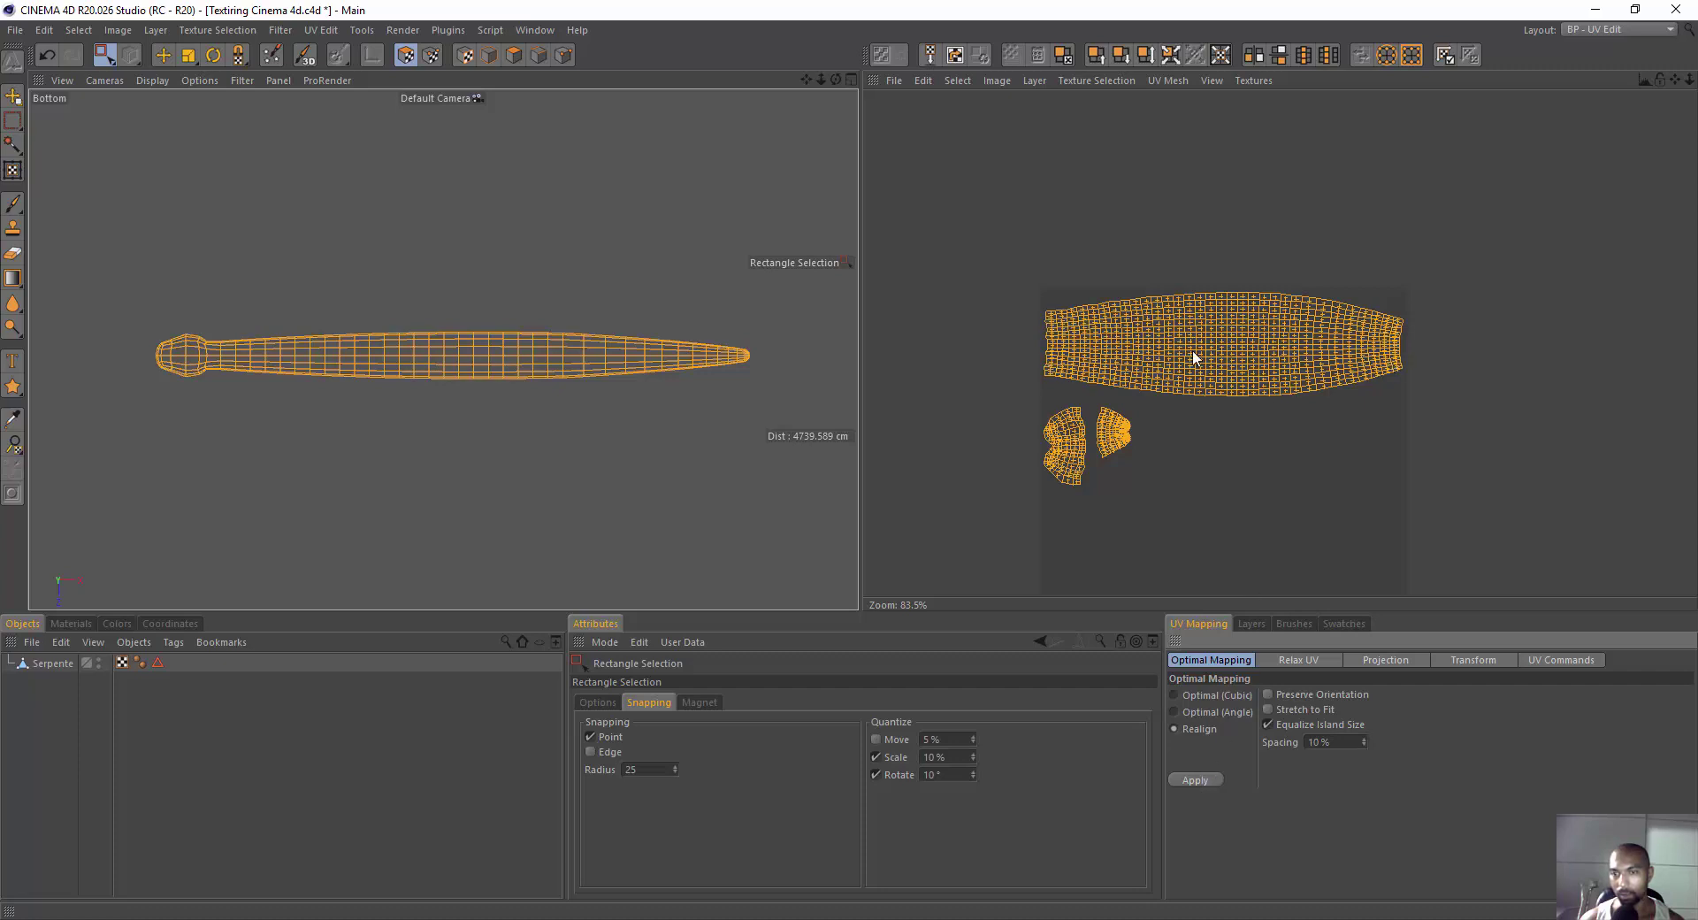
left_click(1222, 522)
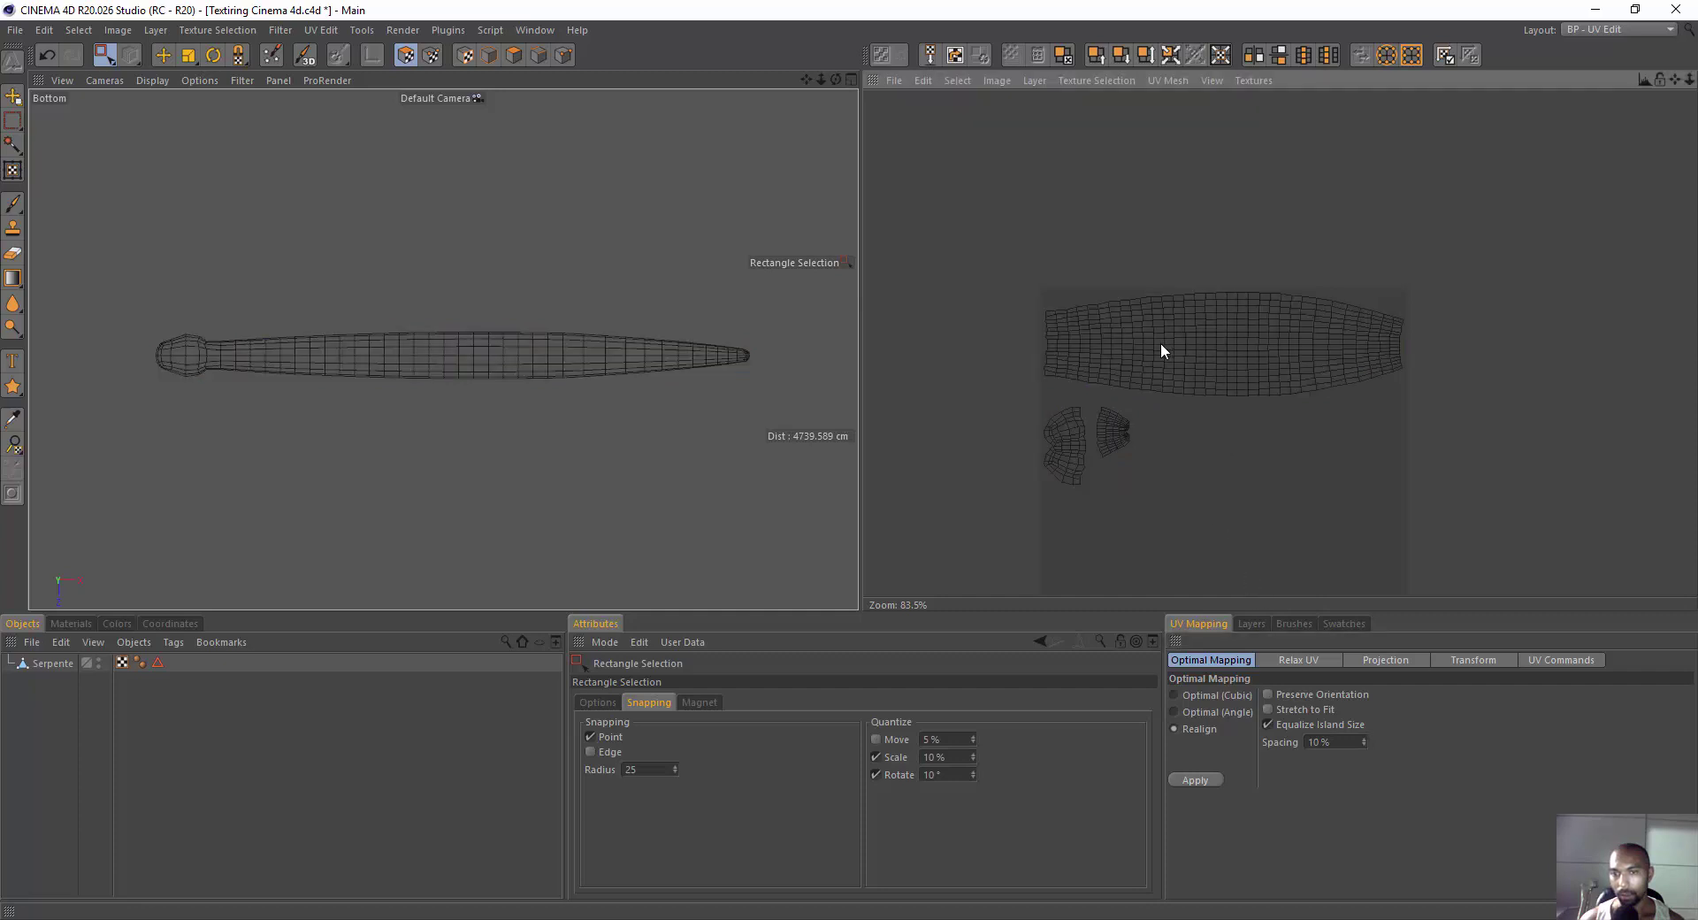
scroll(1160, 342, "up", 3)
middle_click_drag(1233, 343, 1217, 280)
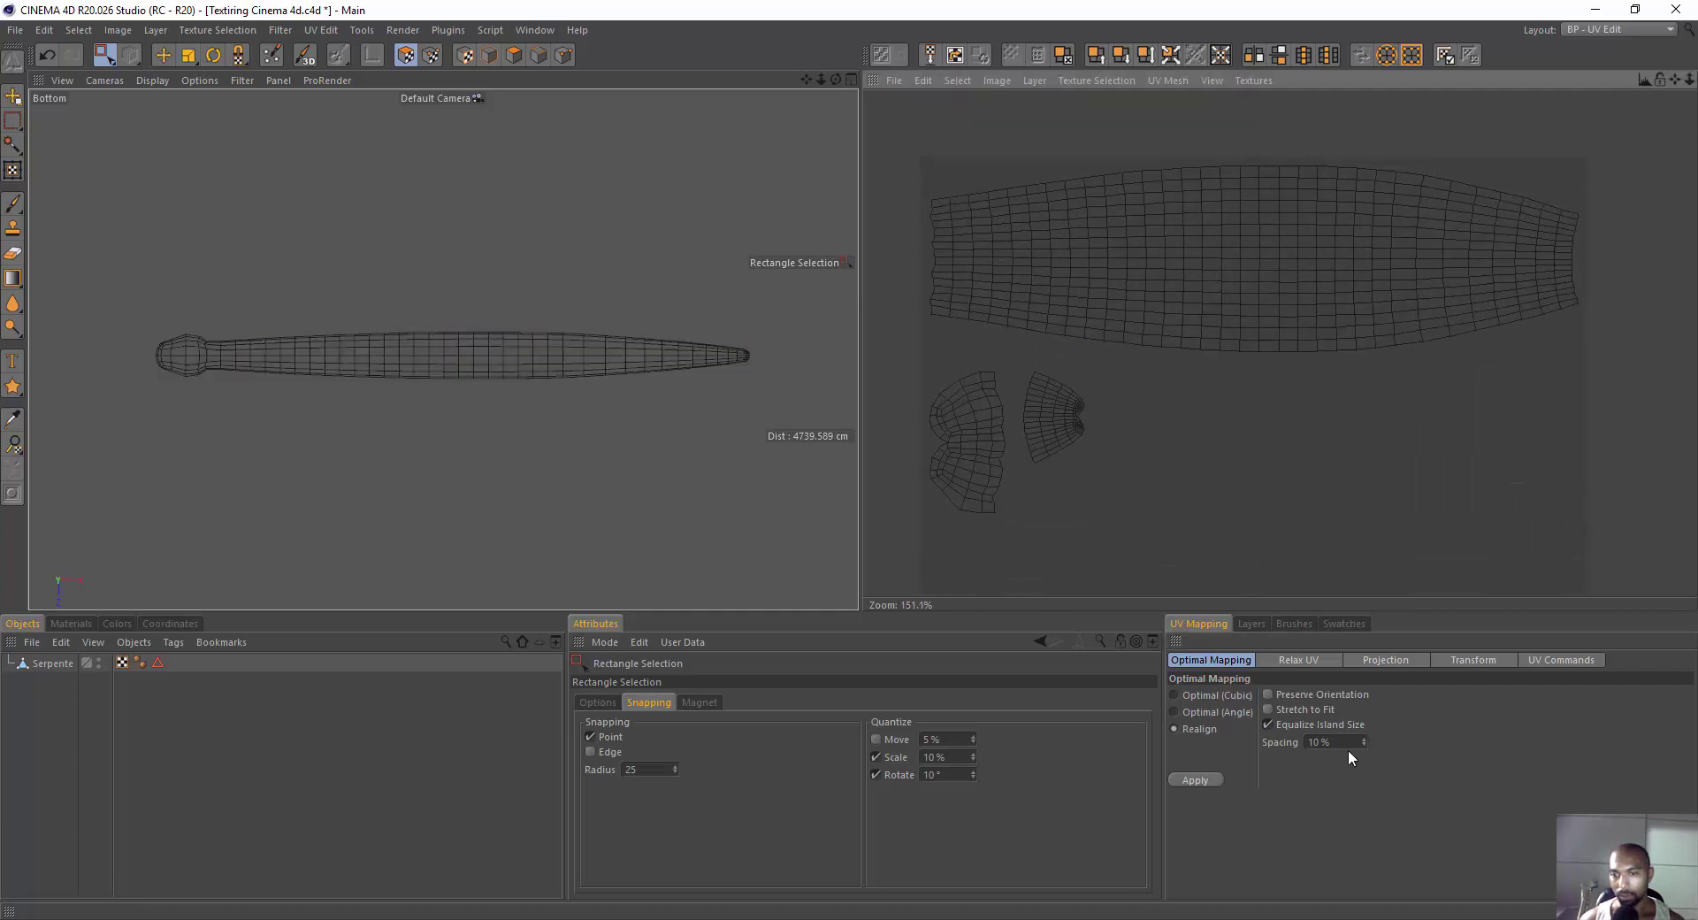
Adjust the spacing value and switch to the Relax UV settings.
left_click_drag(1330, 742, 1225, 741)
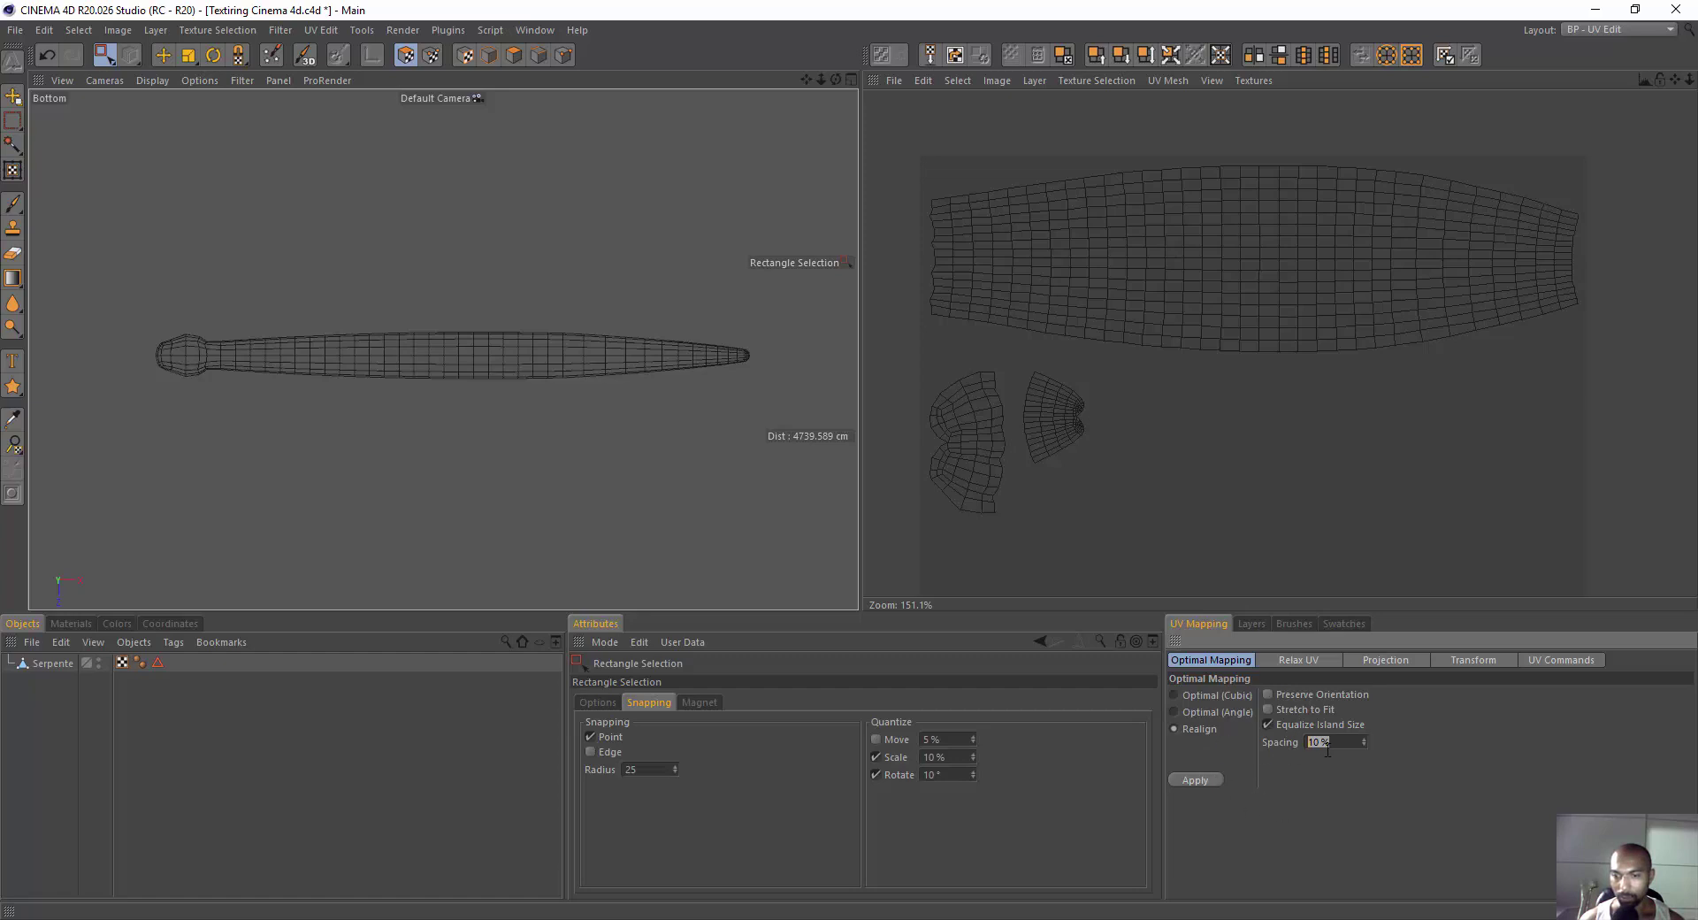
left_click(1292, 659)
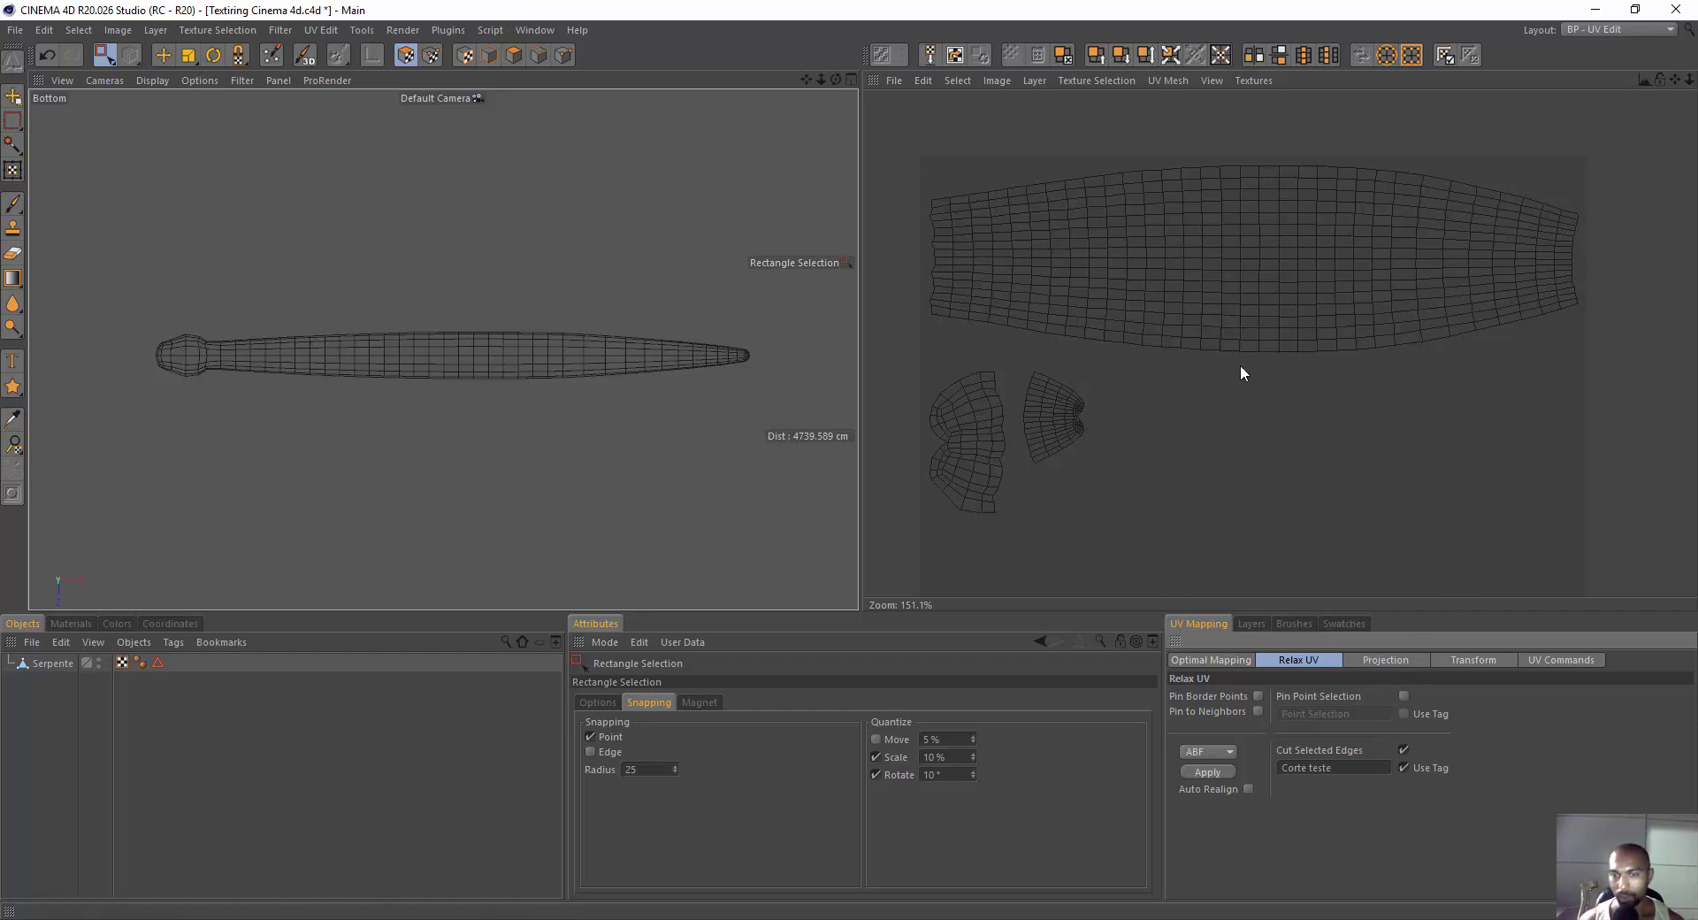
scroll(1242, 384, "down", 2)
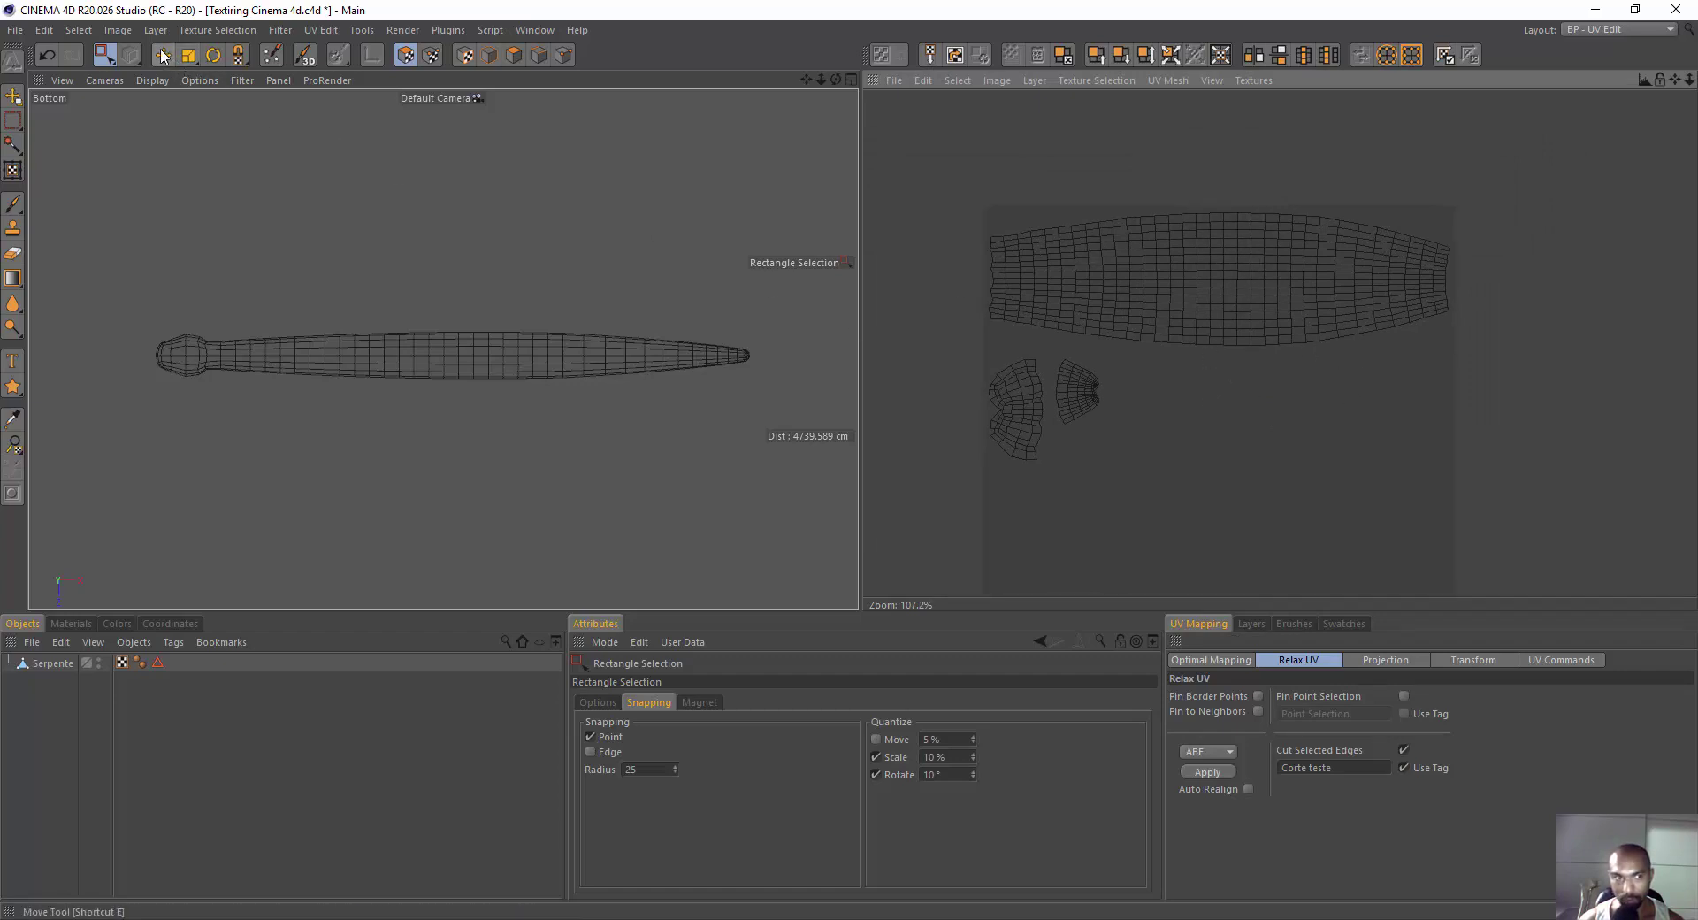
Select the rear body UVs, relax them, and realign them with Optimal Mapping.
left_click_drag(1234, 188, 1535, 457)
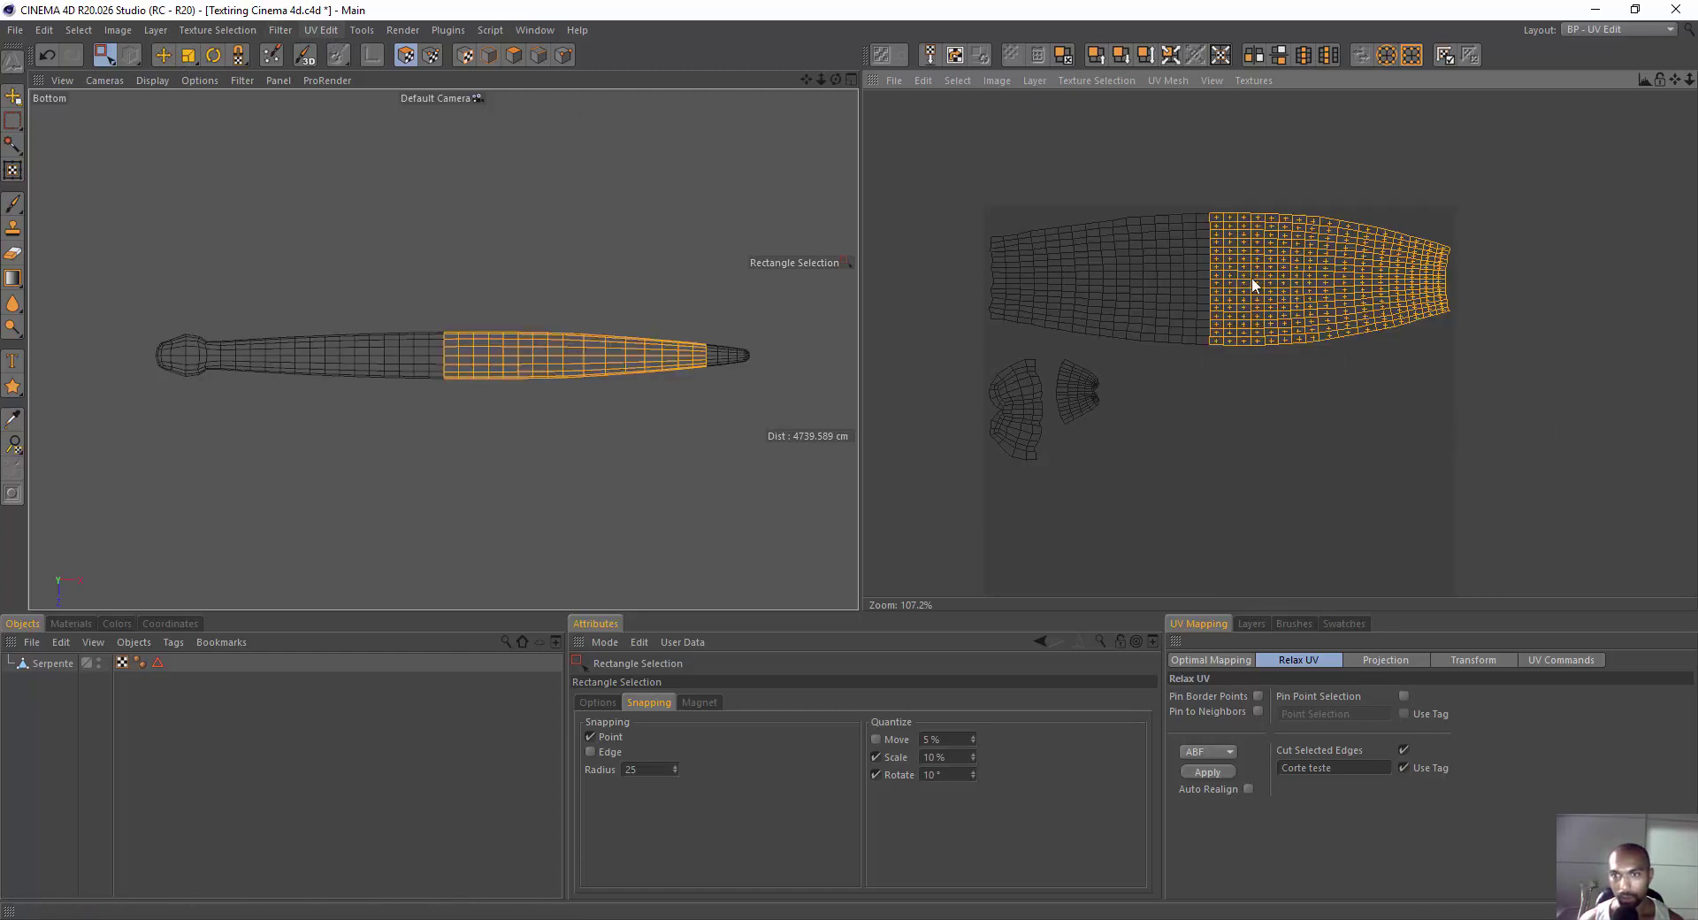
left_click_drag(1227, 174, 1492, 455)
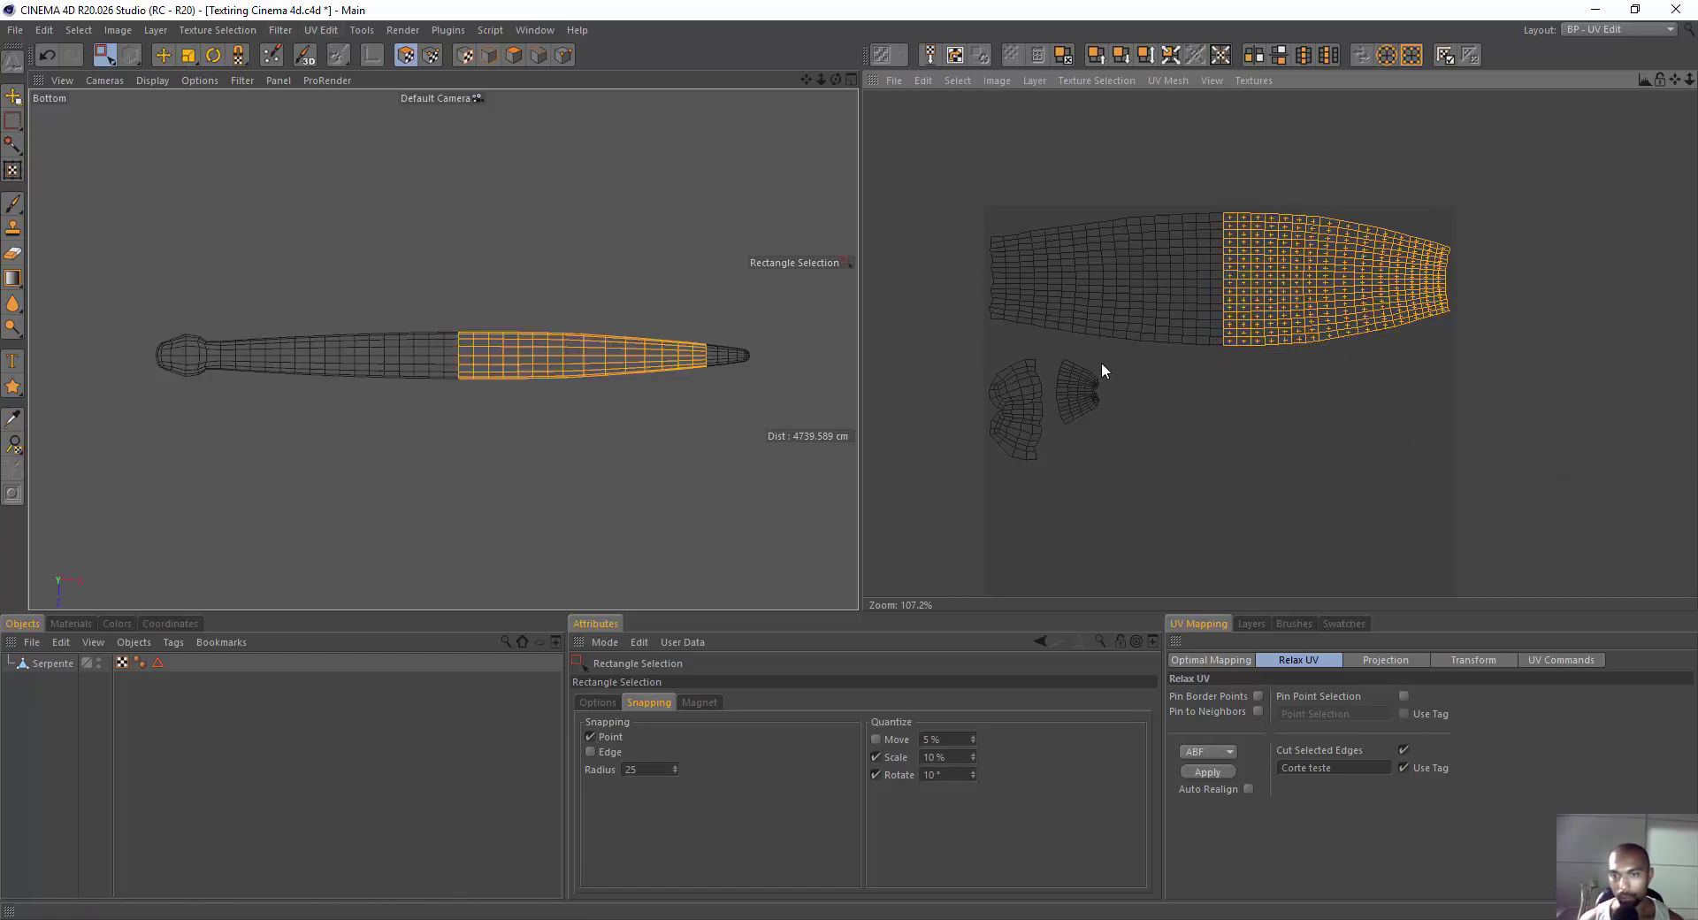
left_click(1217, 773)
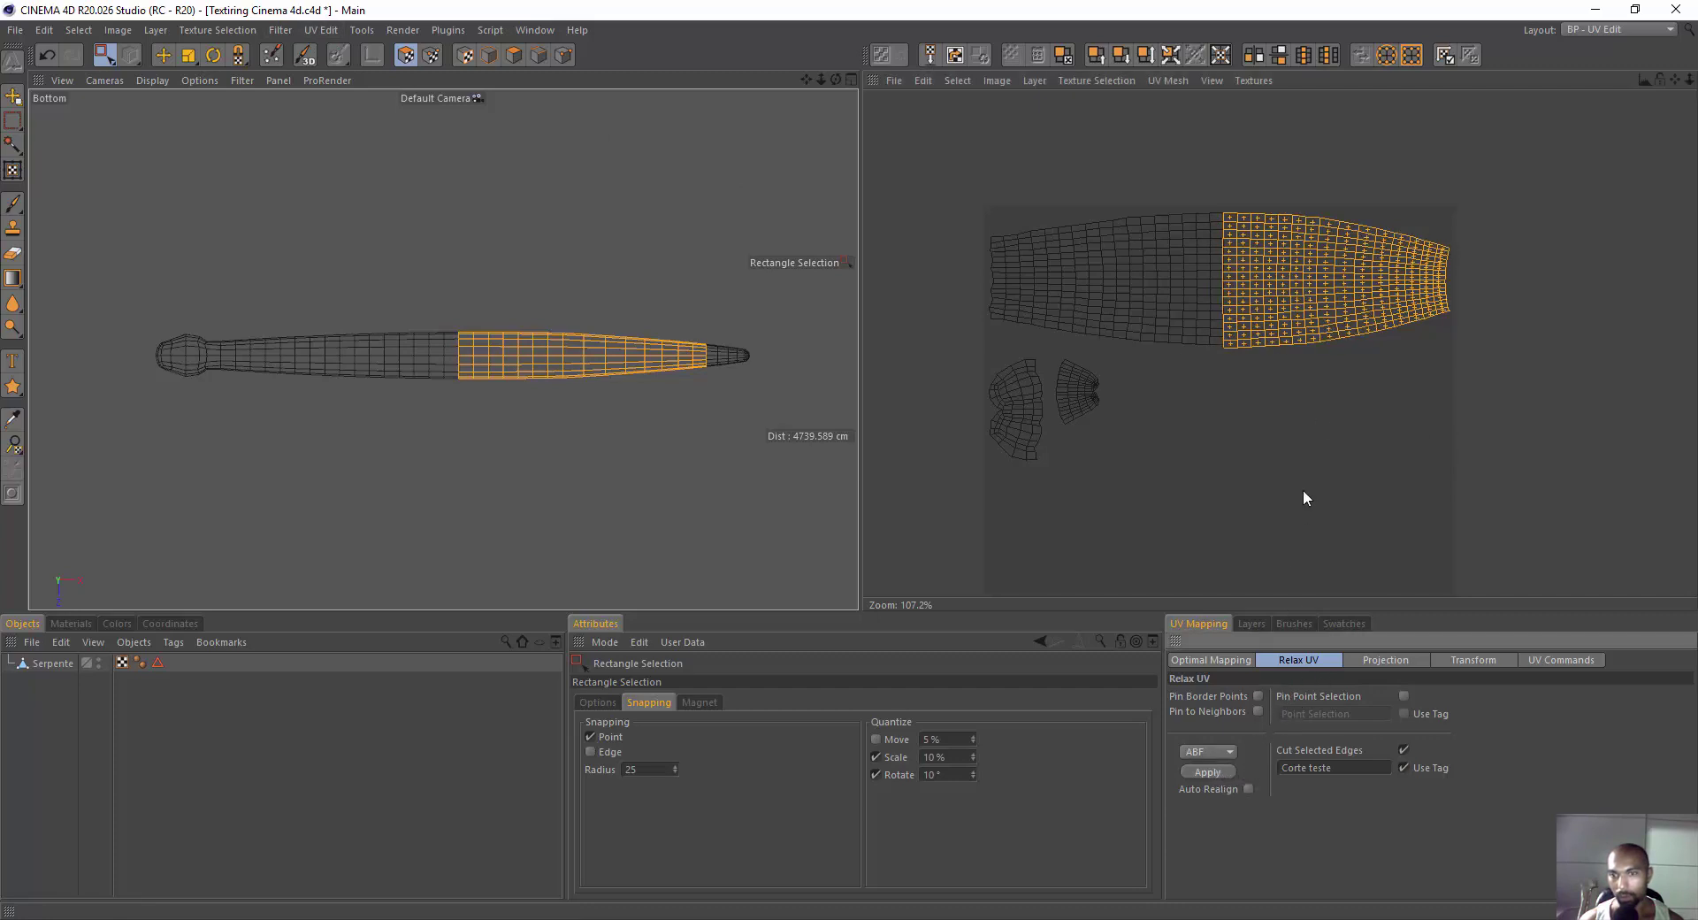
left_click(1209, 659)
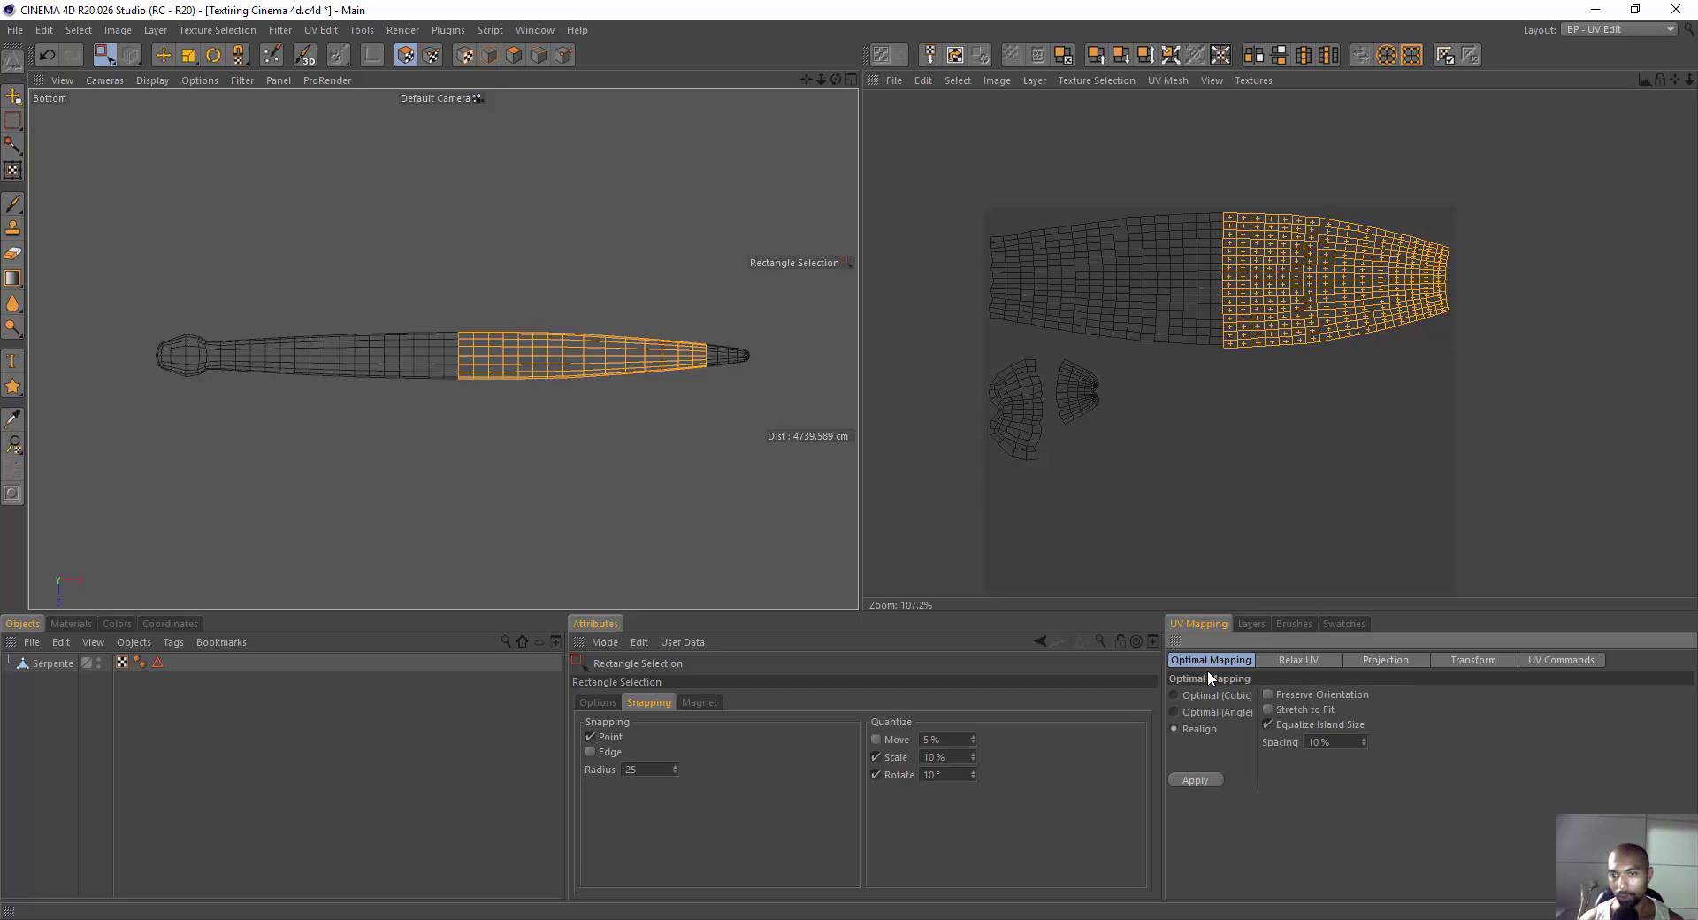
left_click(1198, 780)
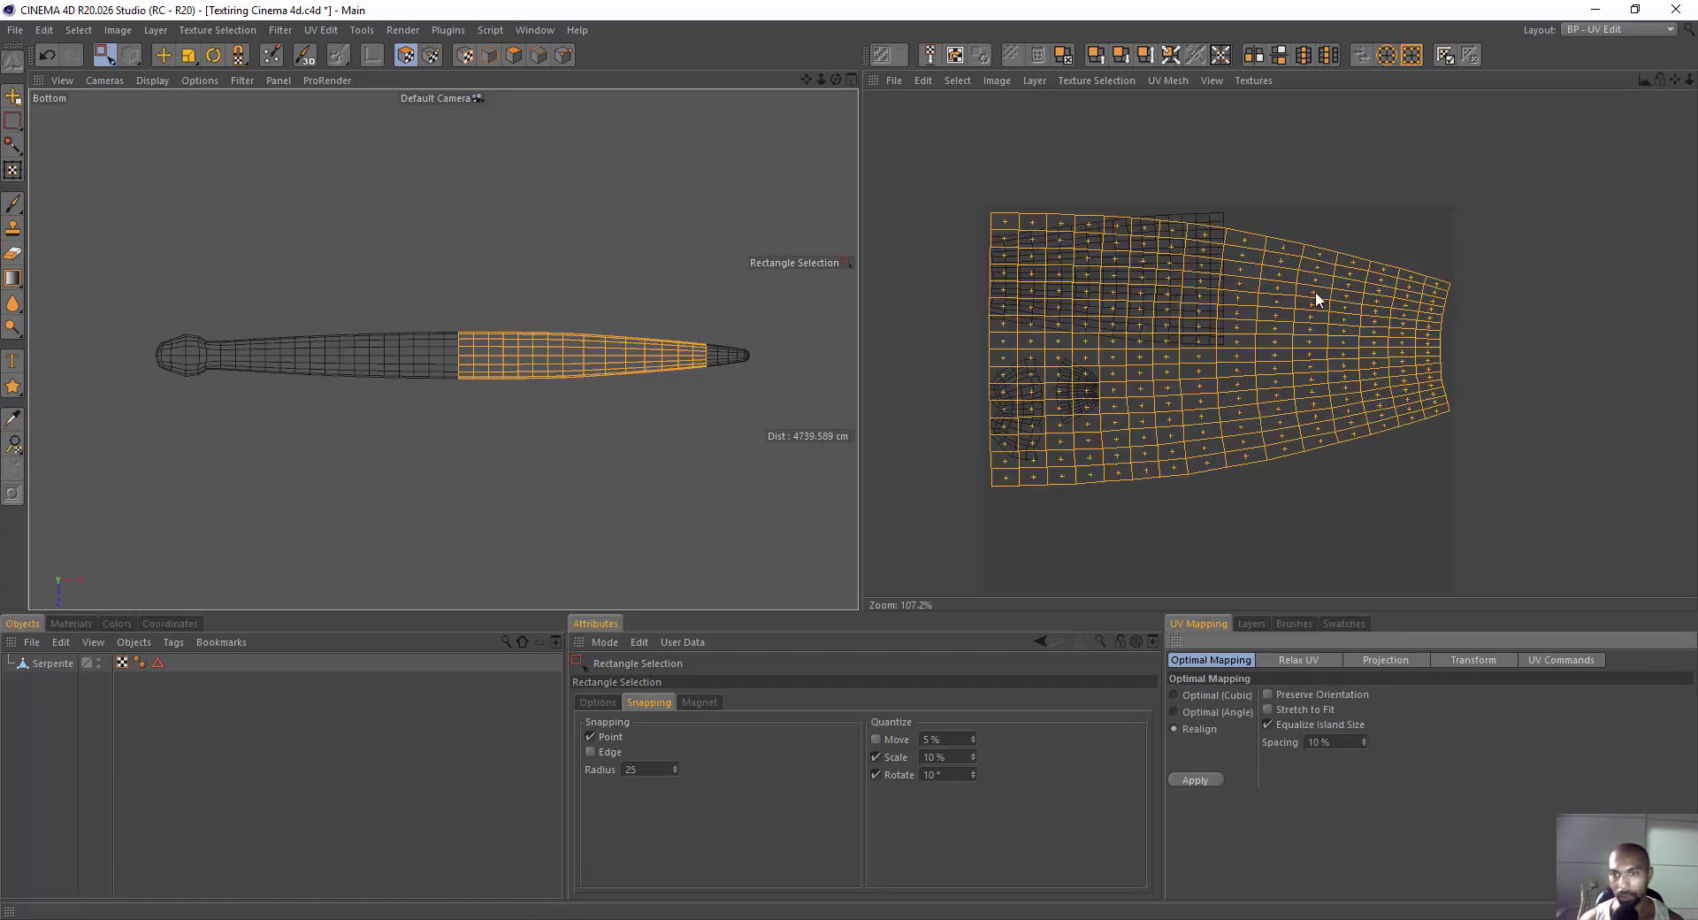
Move the realigned rear body island below the other islands.
key("e")
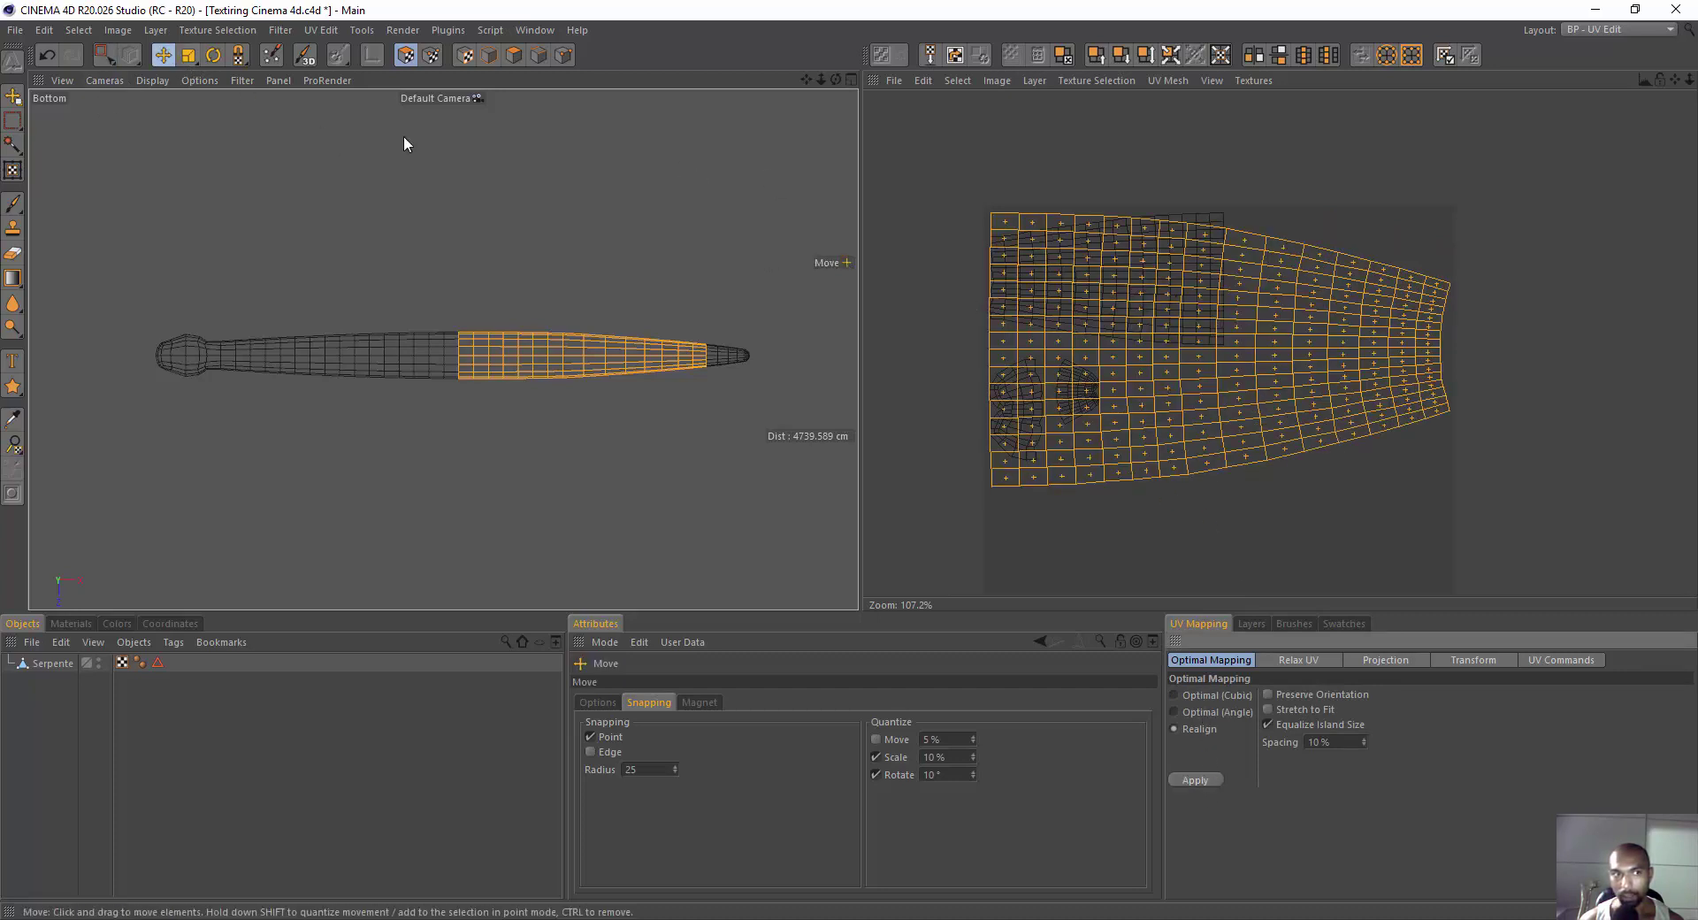
left_click_drag(1302, 343, 1304, 550)
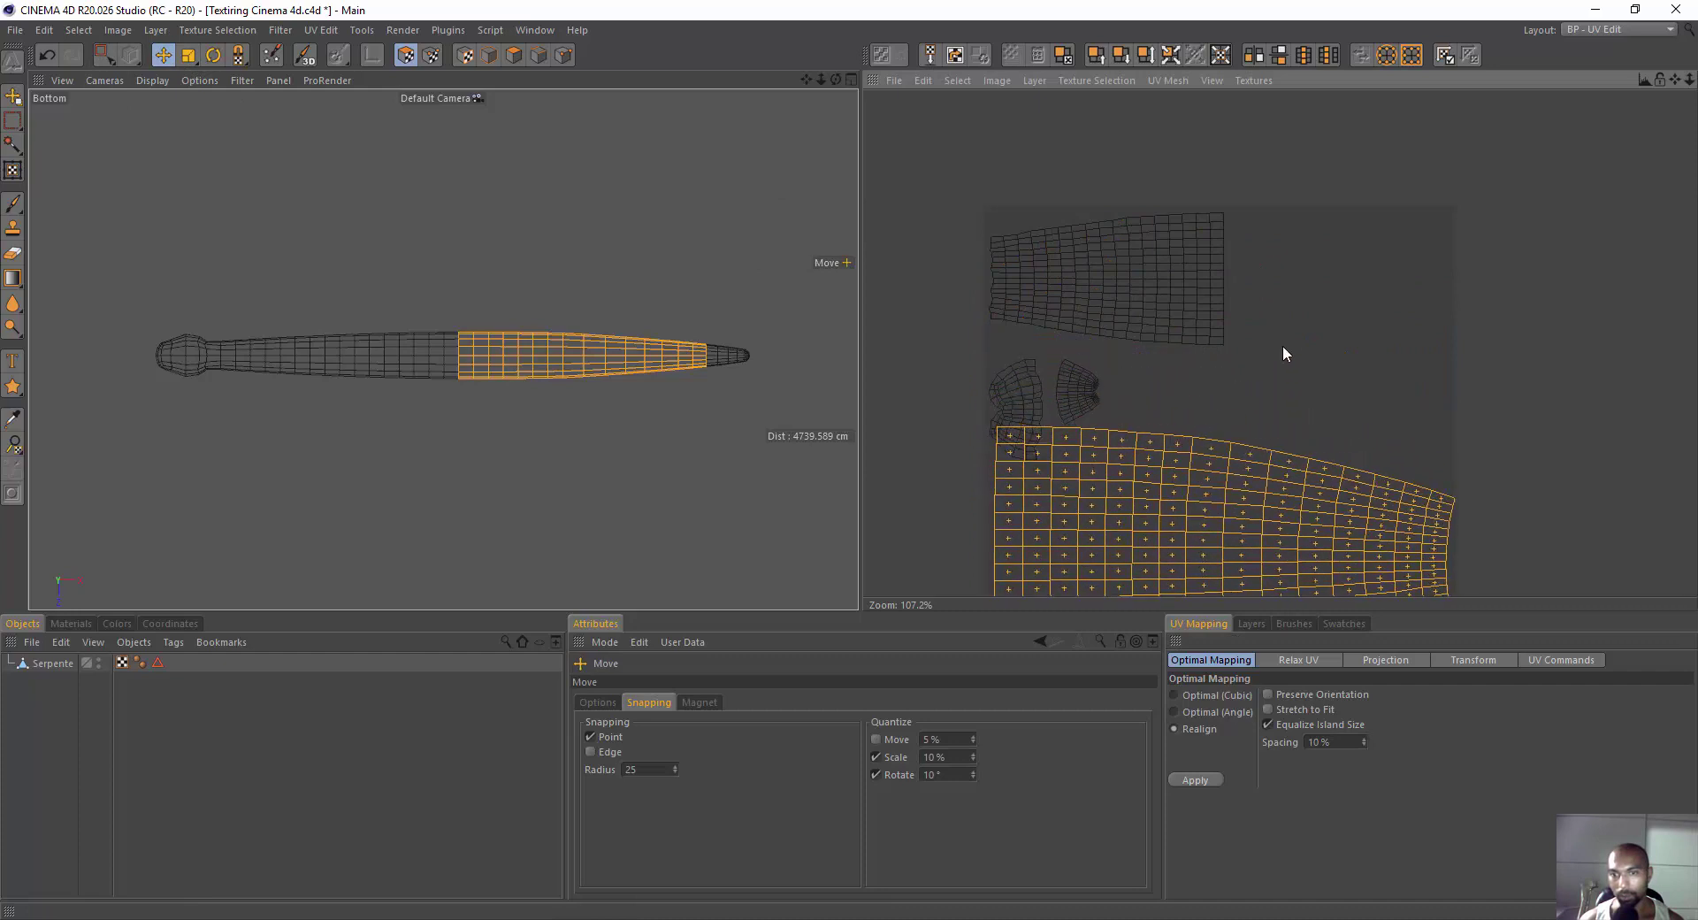
mouse_move(1283, 345)
middle_mouse_down("alt")
mouse_move(1212, 364)
mouse_move(1195, 434)
middle_mouse_up("alt")
scroll(1196, 434, "down", 2)
scroll(1162, 367, "down", 2)
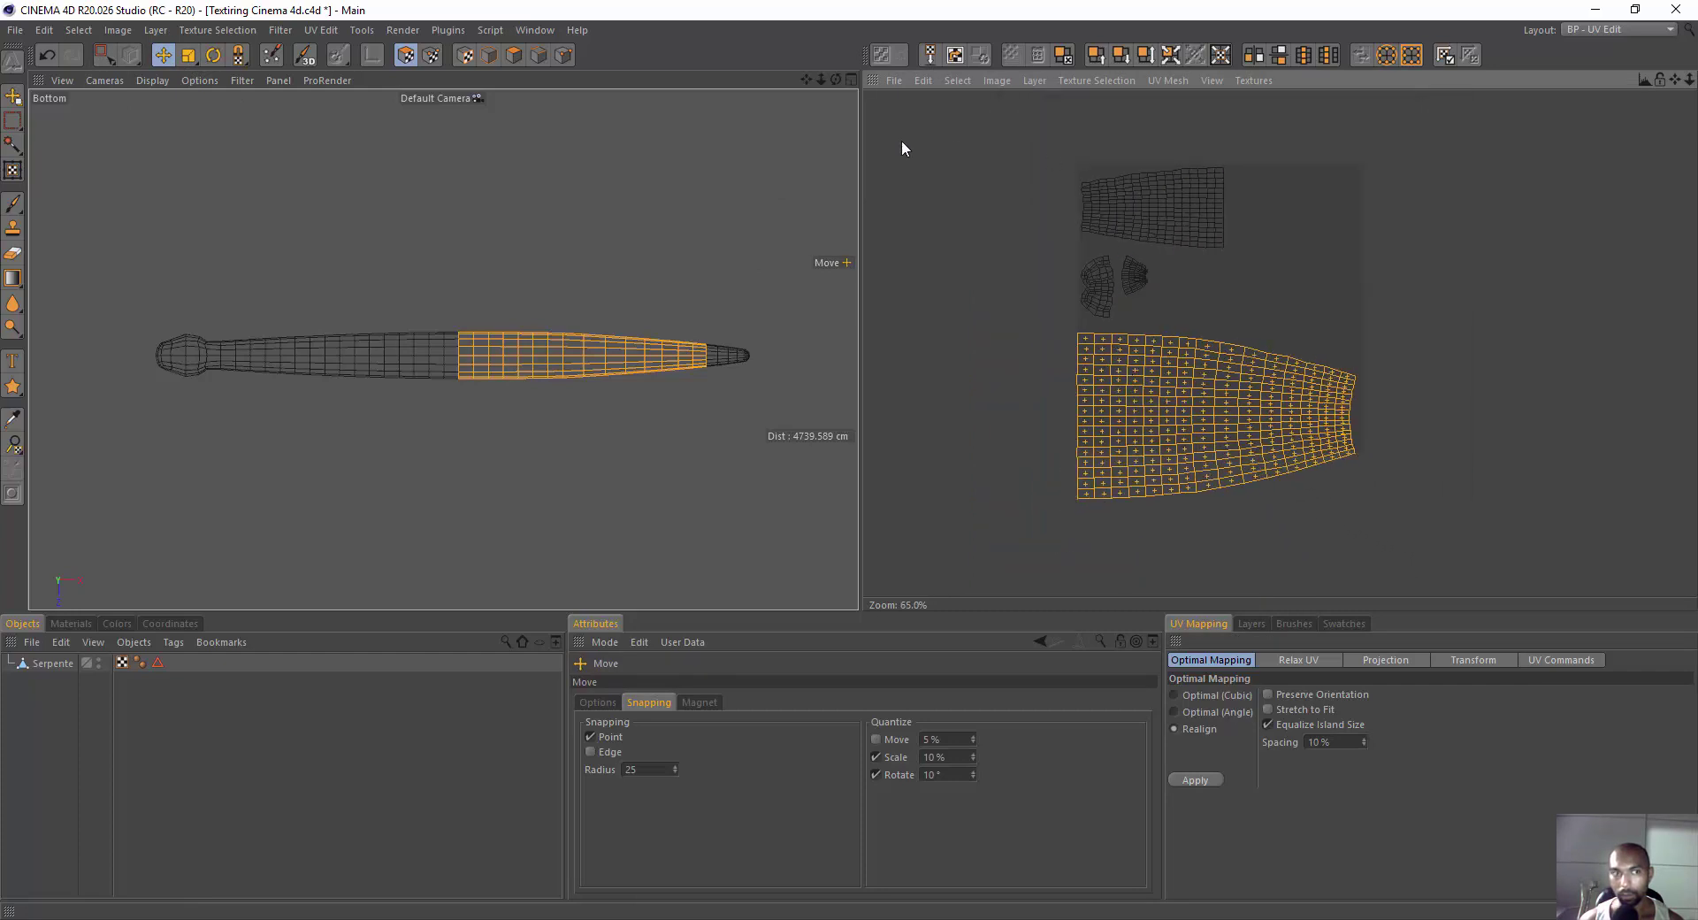
Select all four UV islands, repack them with Realign, then deselect and centre the layout.
left_click(105, 55)
left_click_drag(1059, 129, 1422, 594)
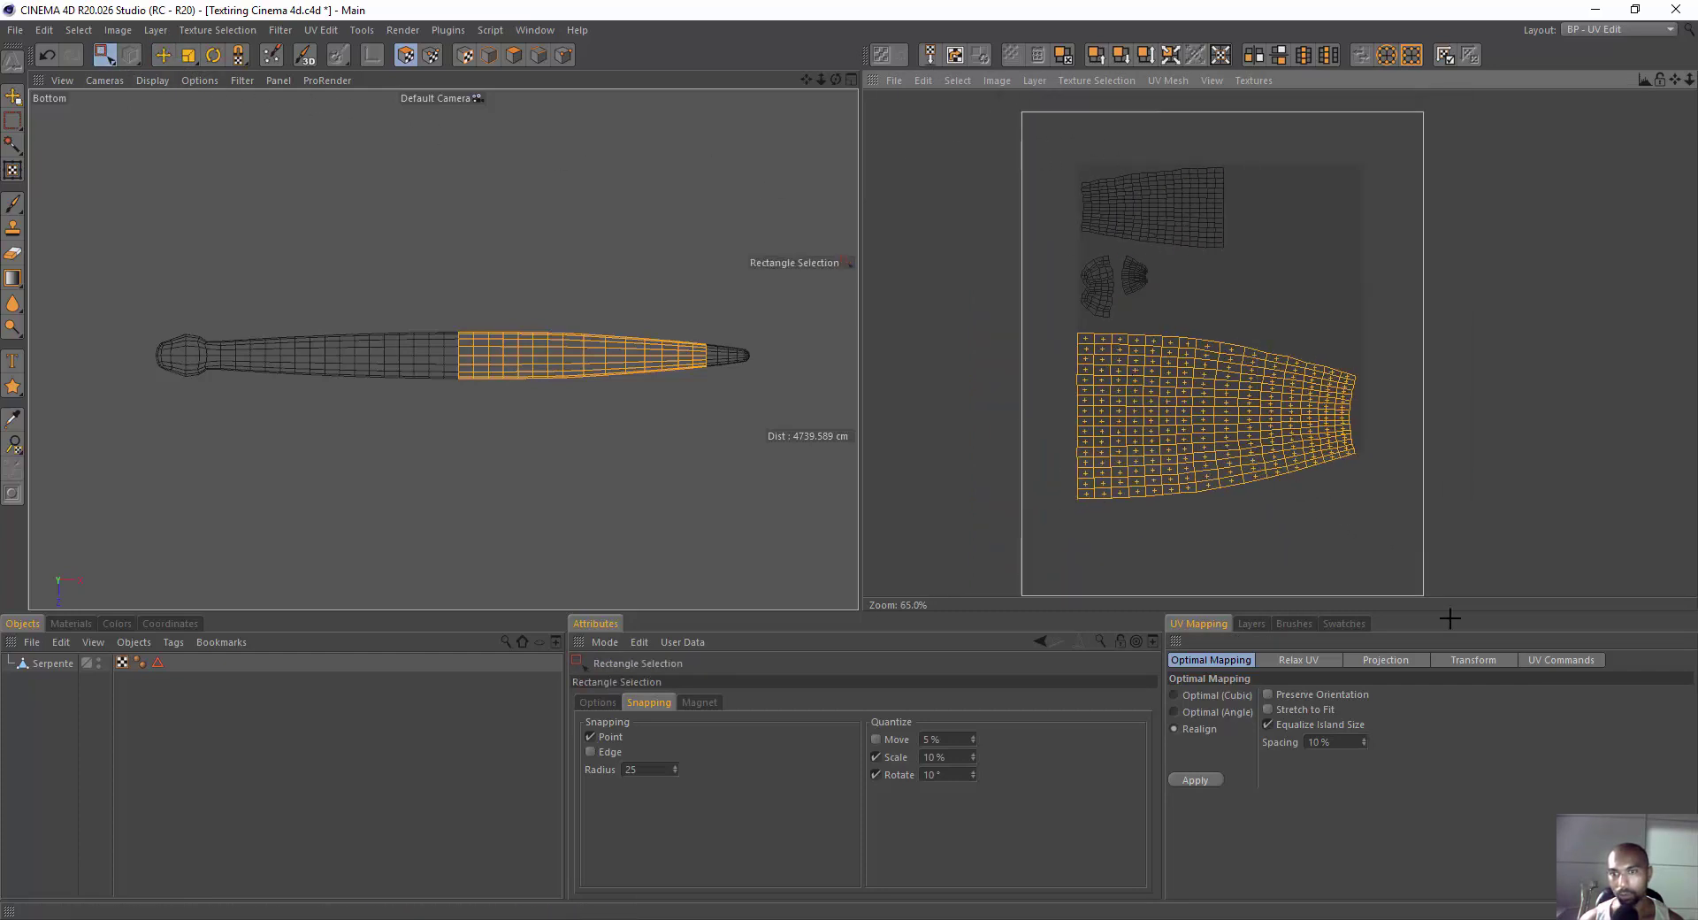
left_click(1192, 782)
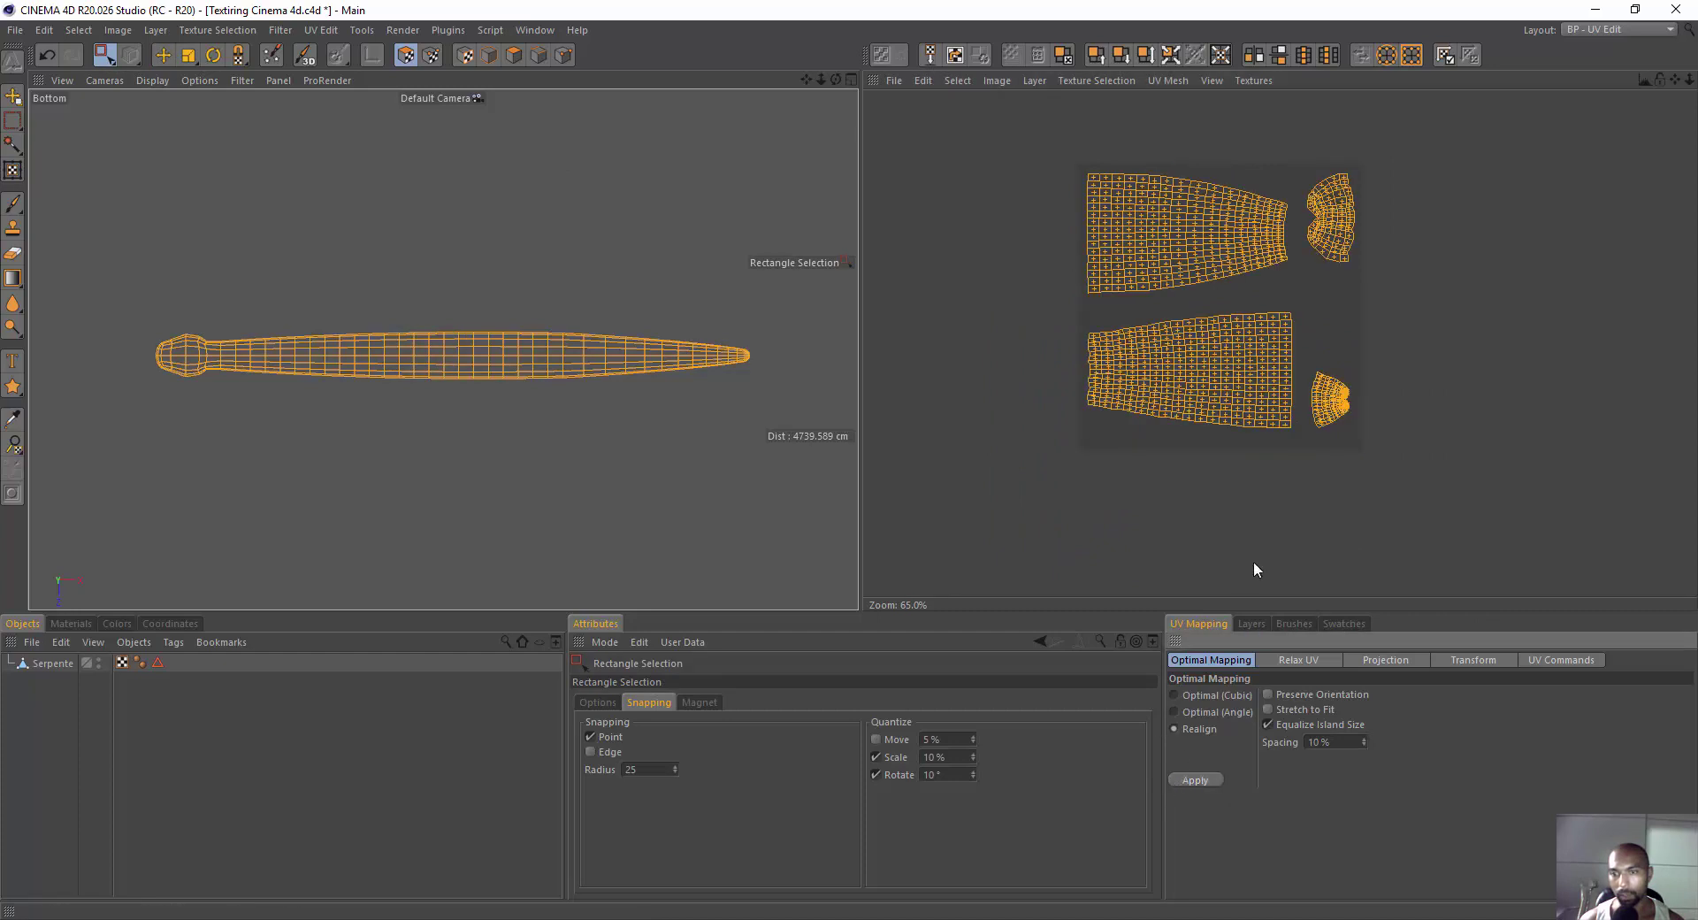
scroll(1335, 349, "up", 2)
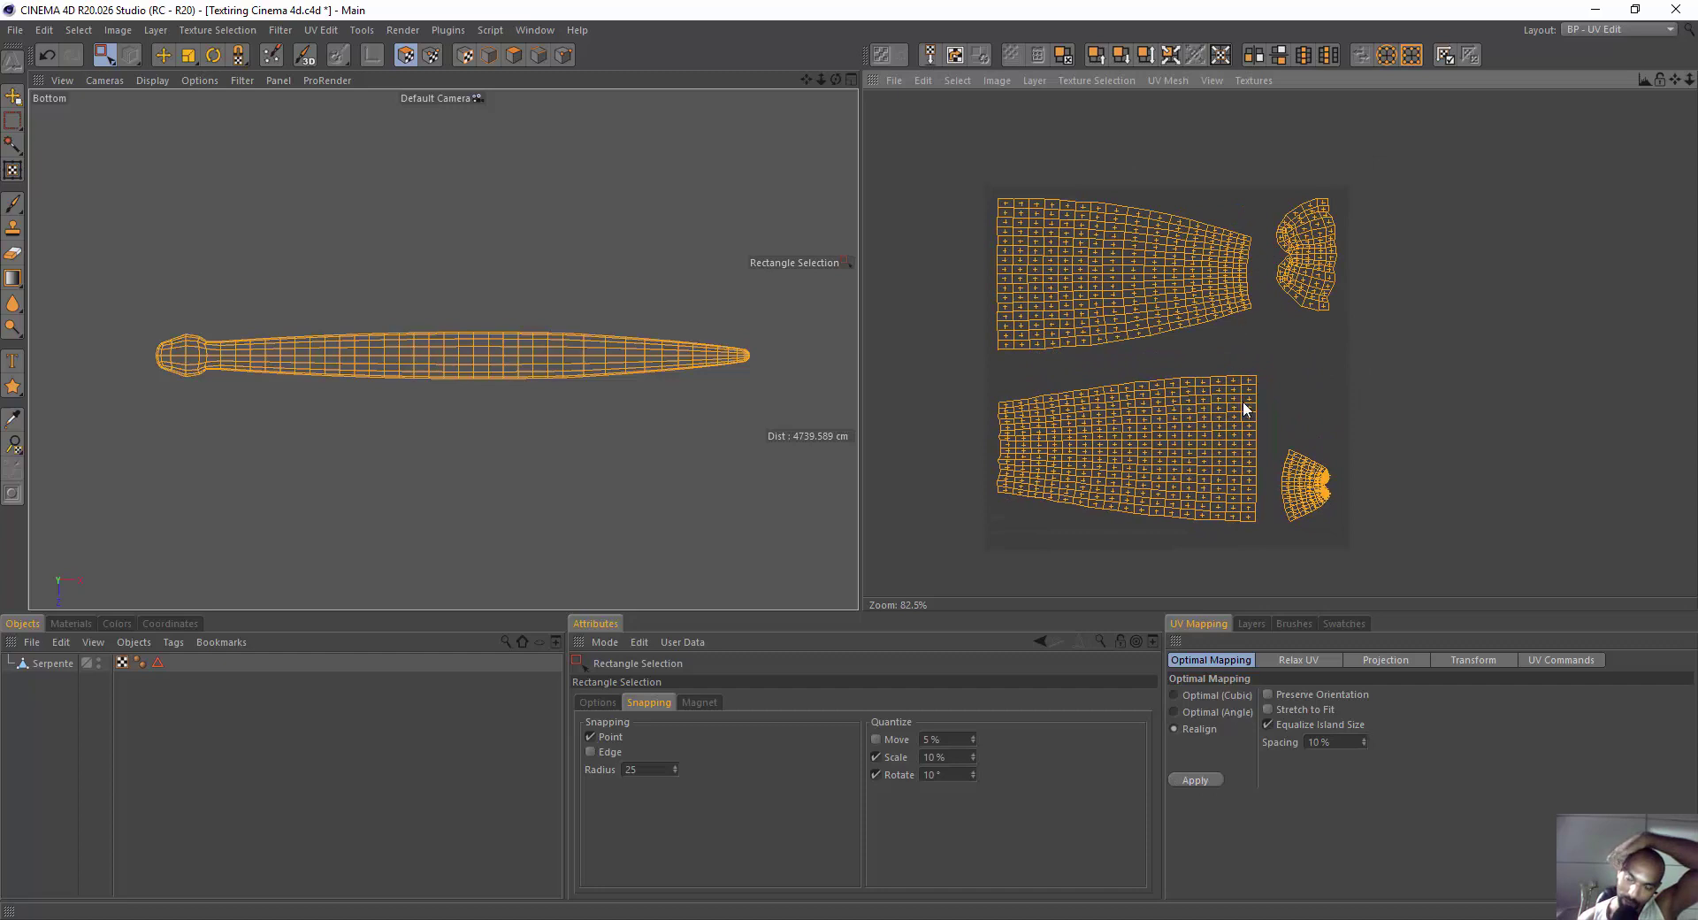
left_click(1401, 453)
scroll(1291, 368, "up", 5)
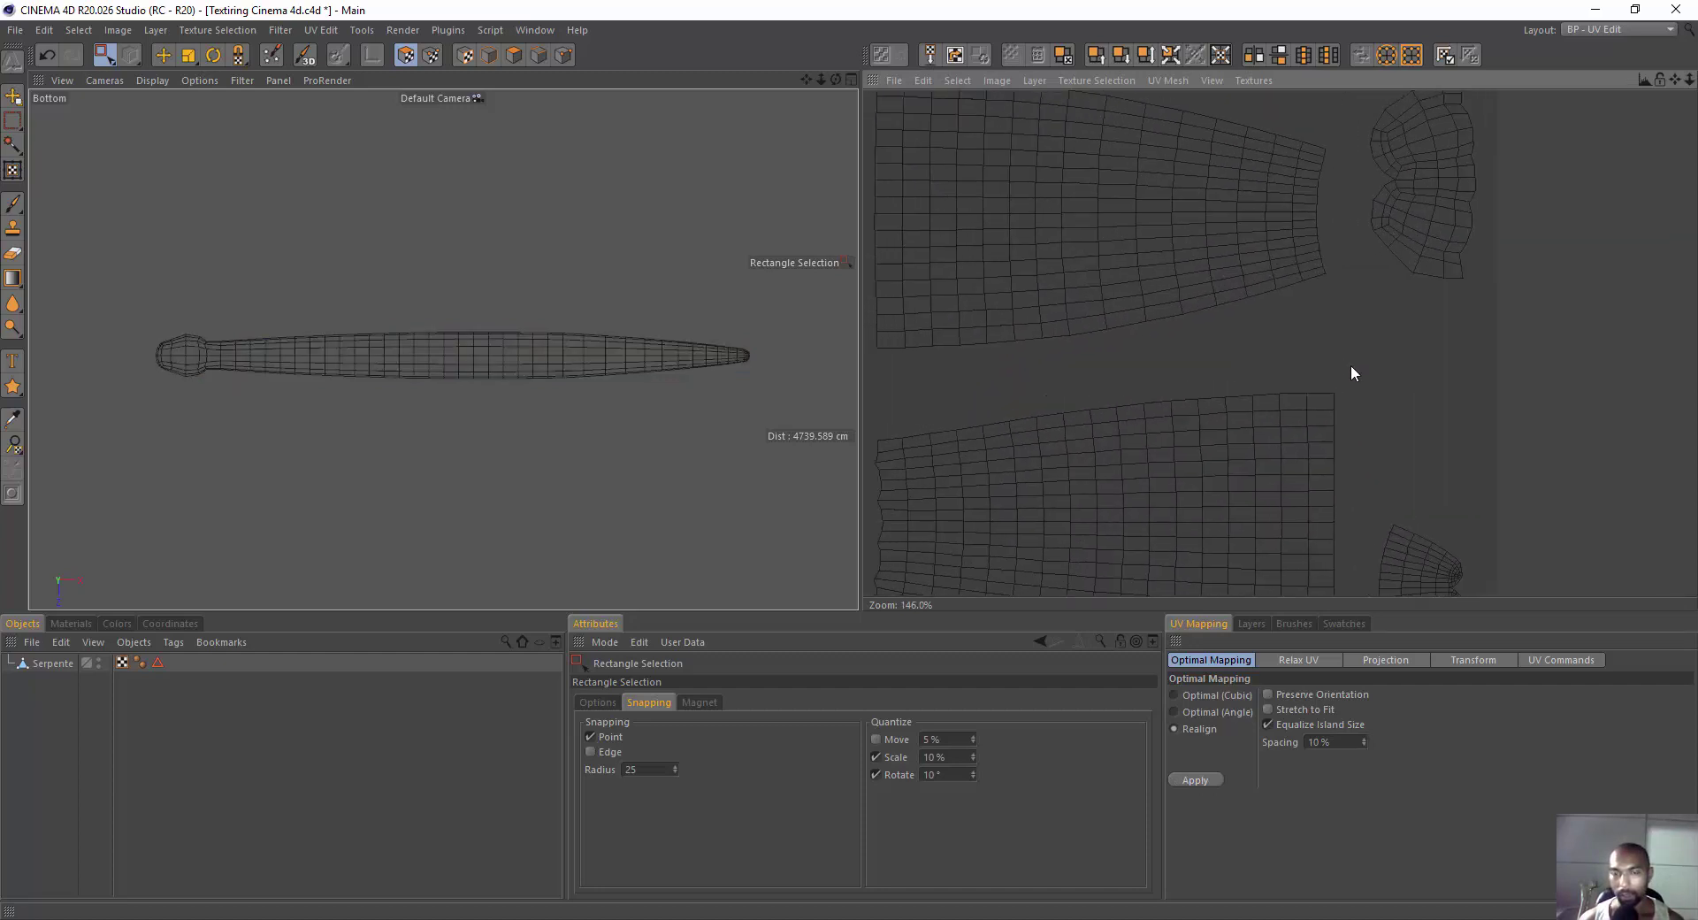
scroll(1318, 364, "down", 2)
scroll(1225, 389, "down", 2)
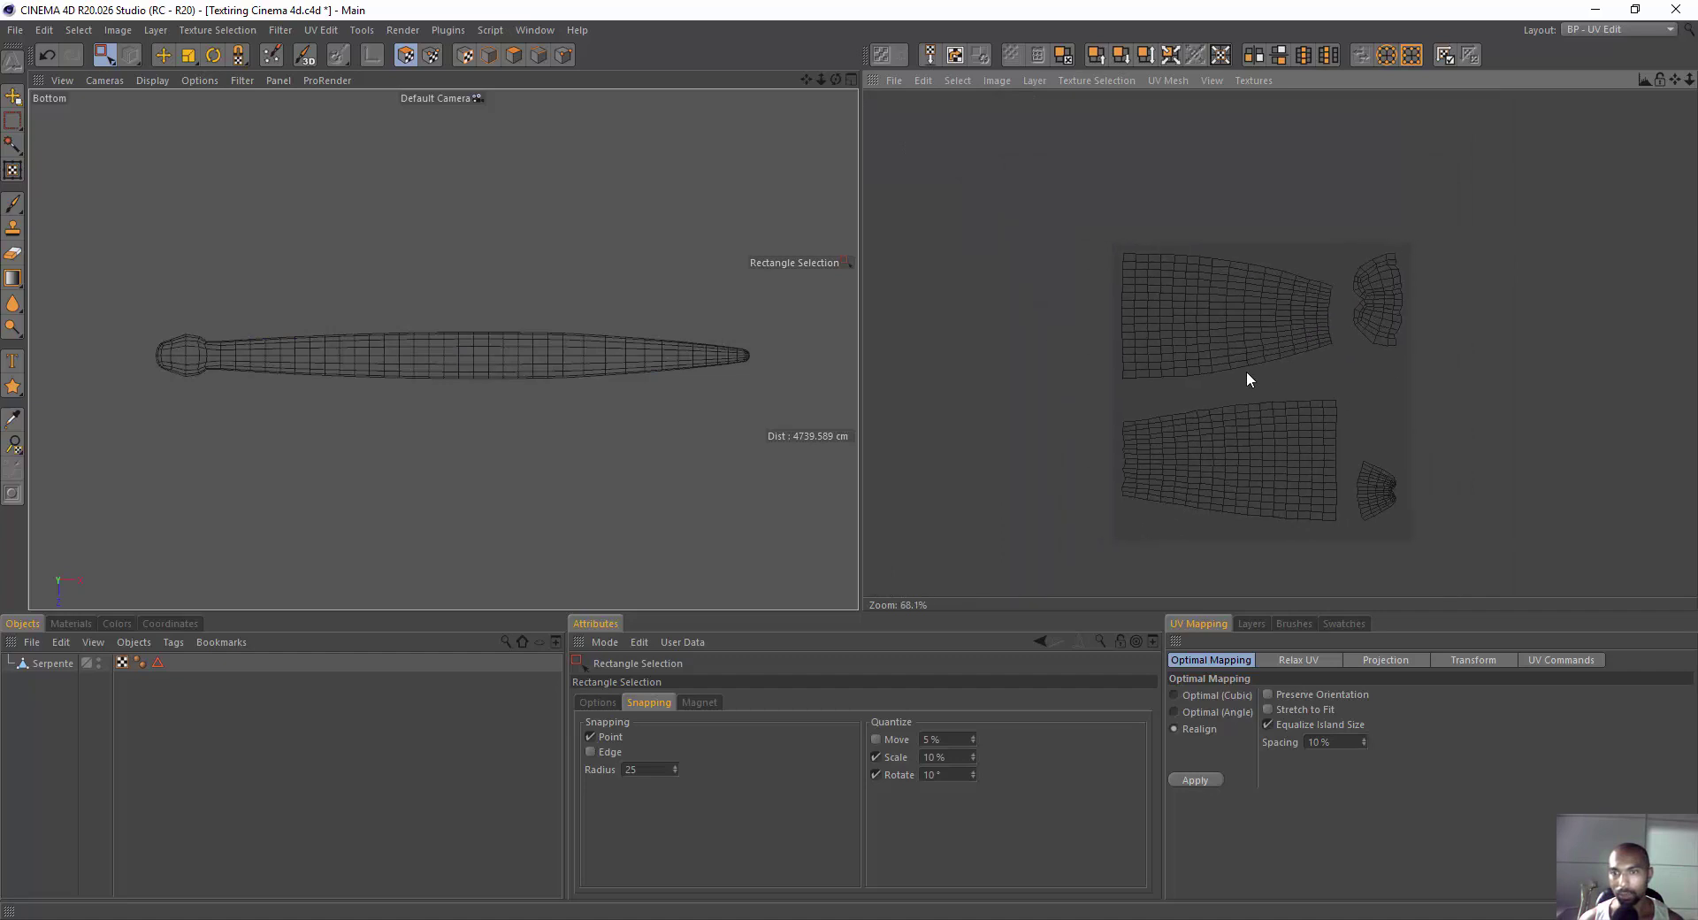
scroll(1264, 337, "up", 2)
scroll(1283, 305, "up", 1)
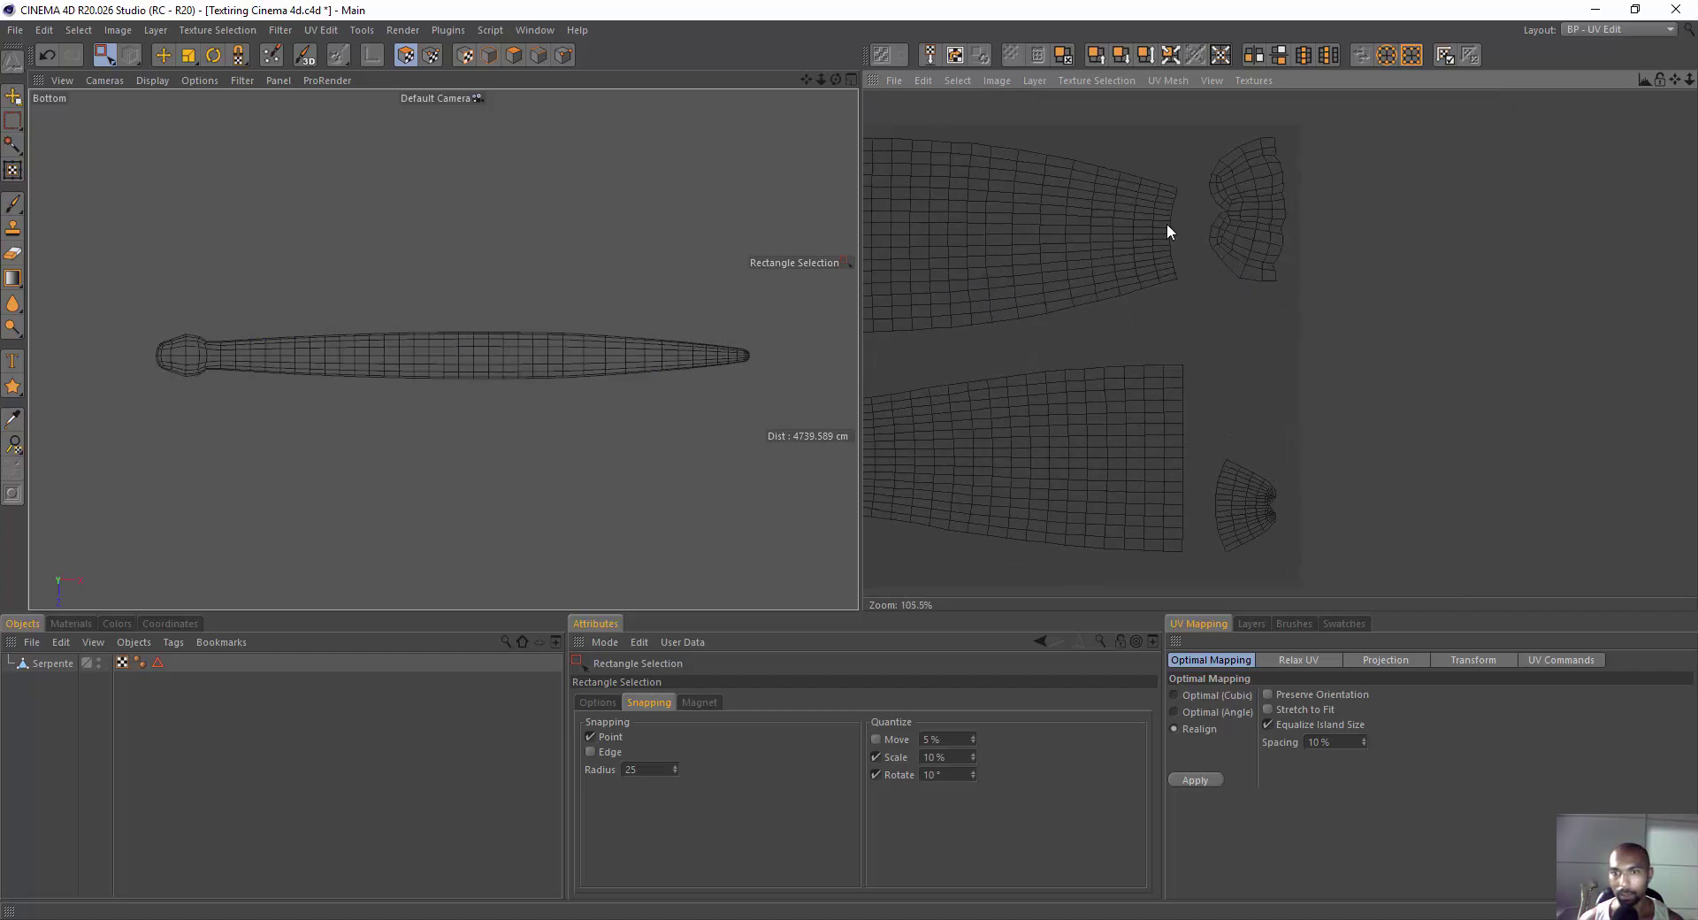
middle_click_drag(1077, 400, 1032, 447, "alt")
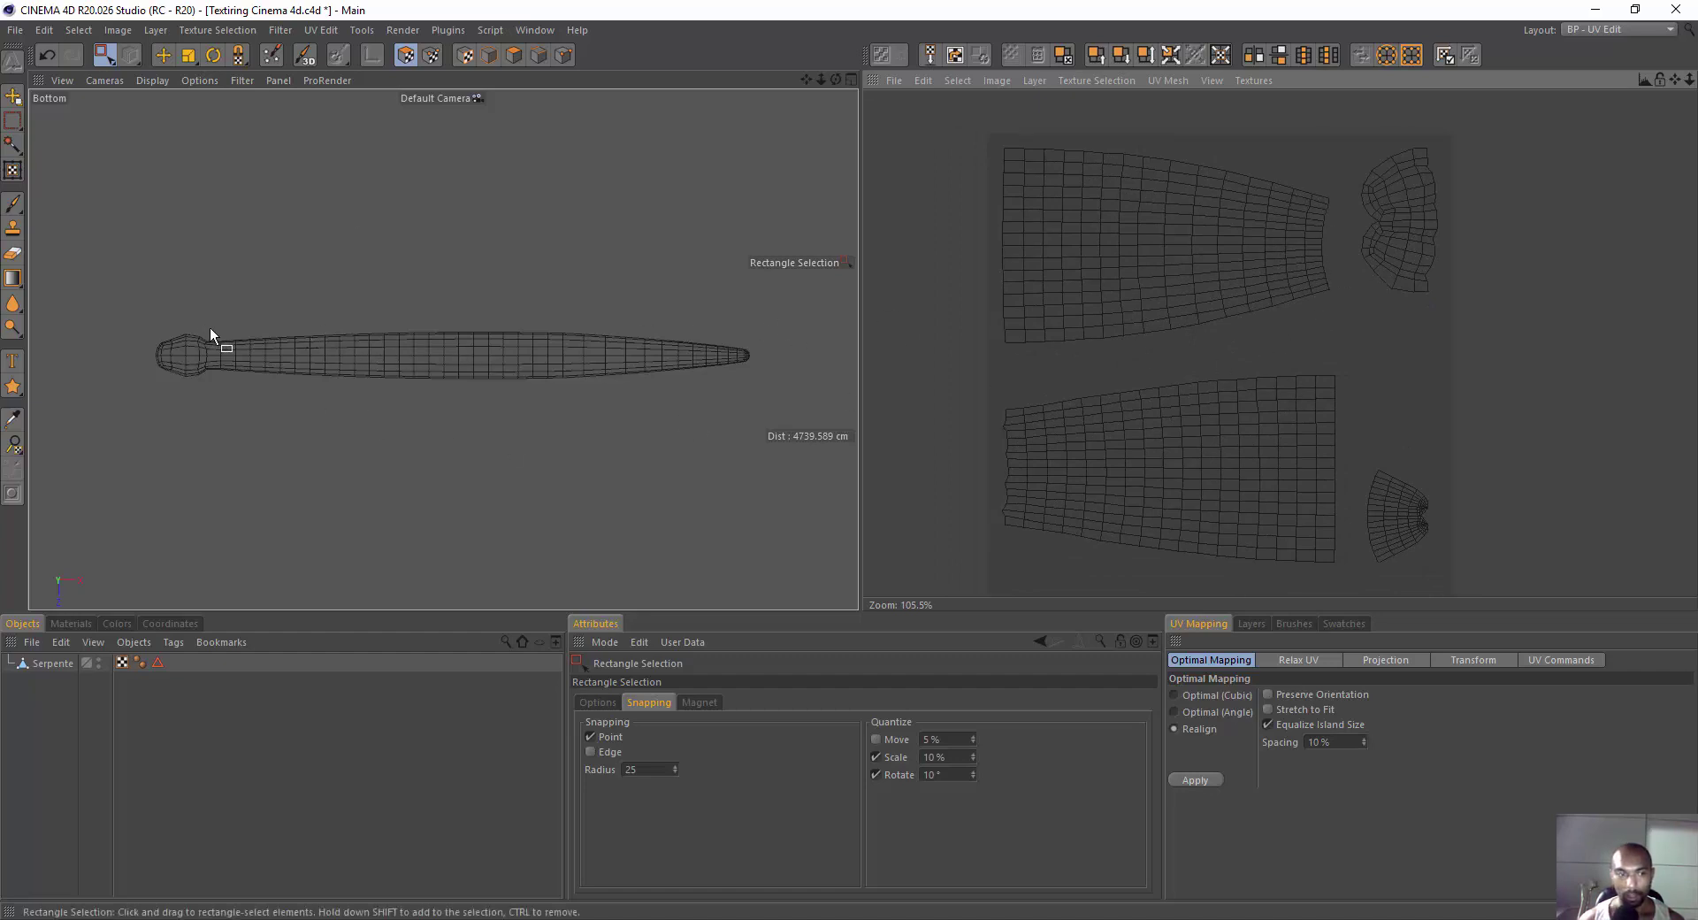
Create a new Mat material and switch off its reflectance.
left_click(71, 624)
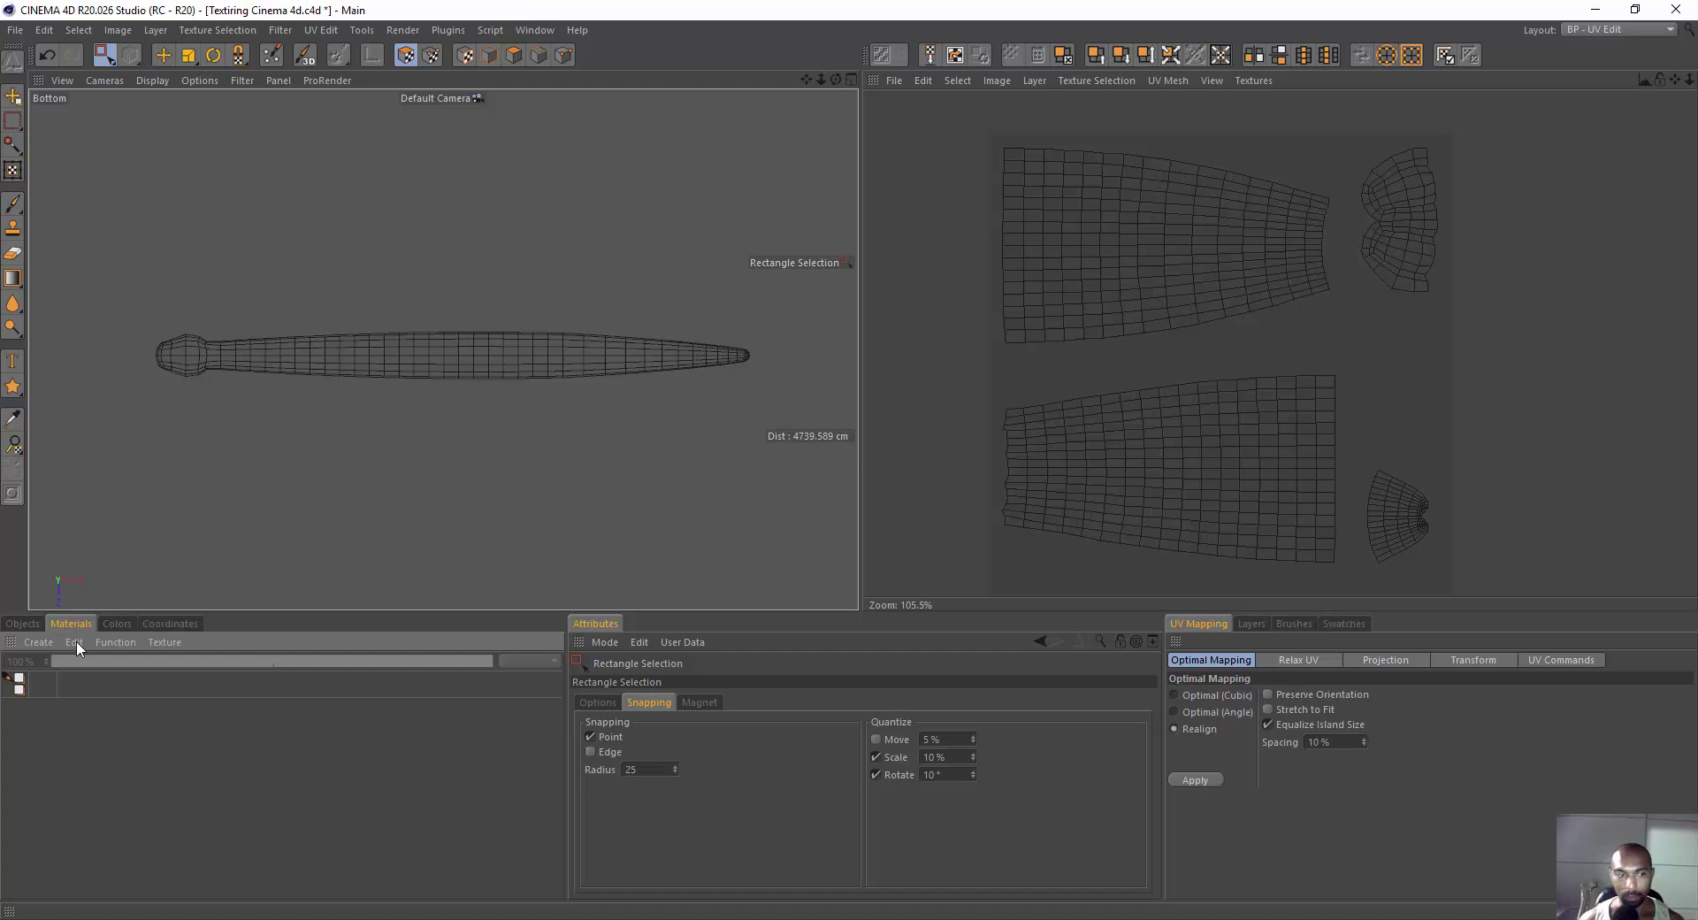
double_click(30, 732)
double_click(11, 708)
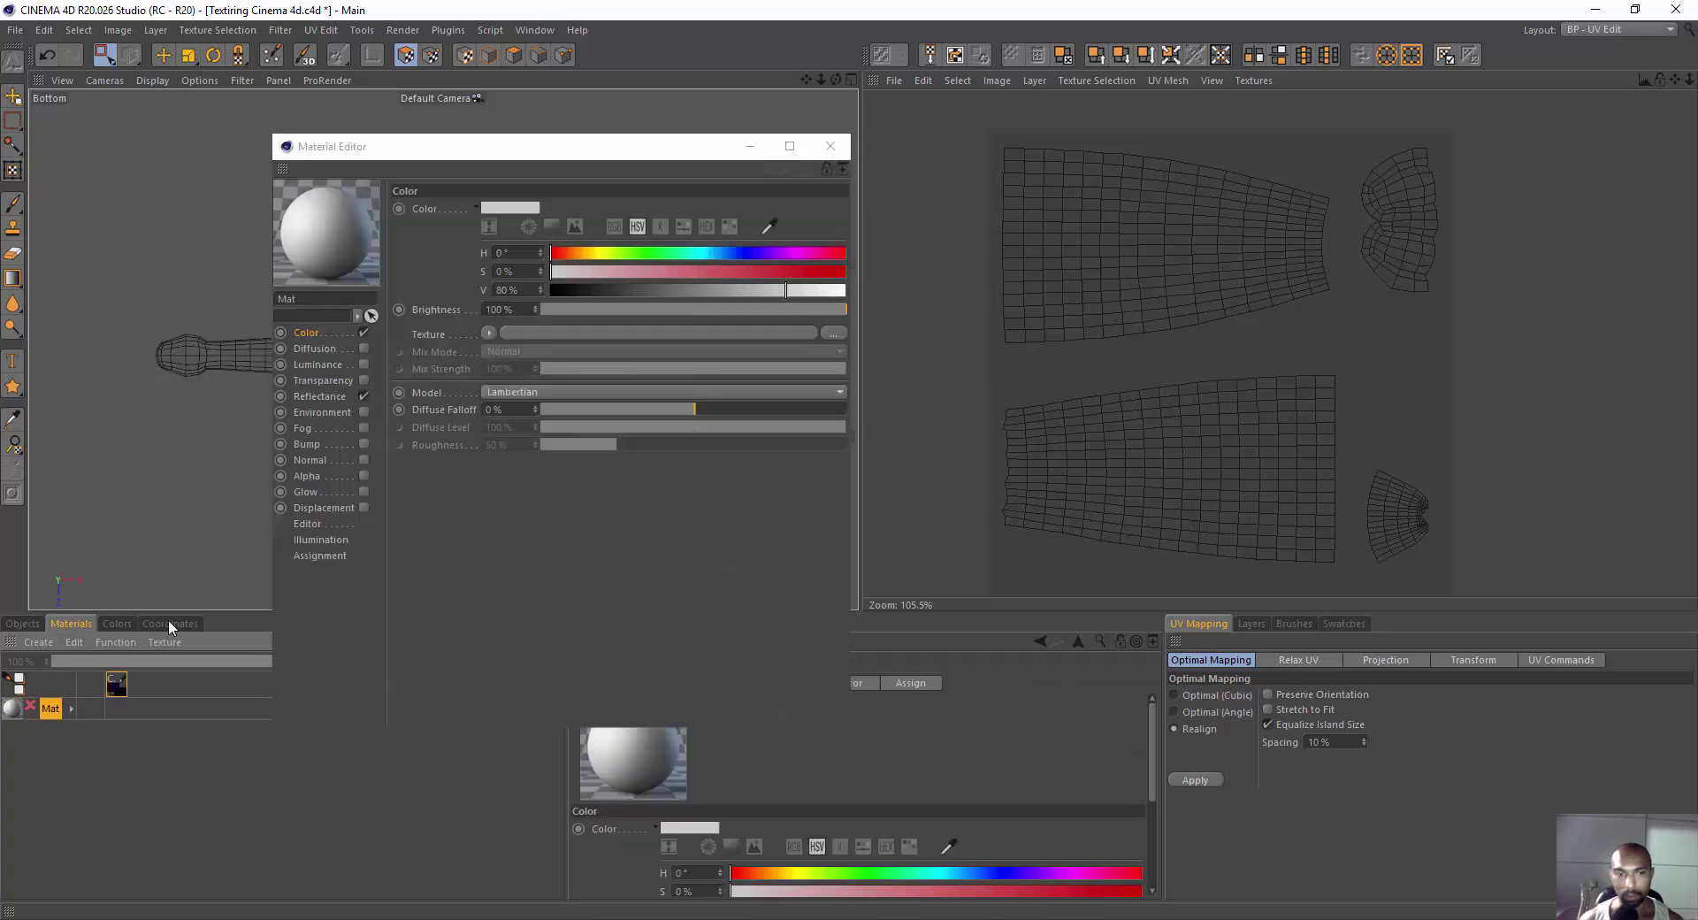
left_click(363, 396)
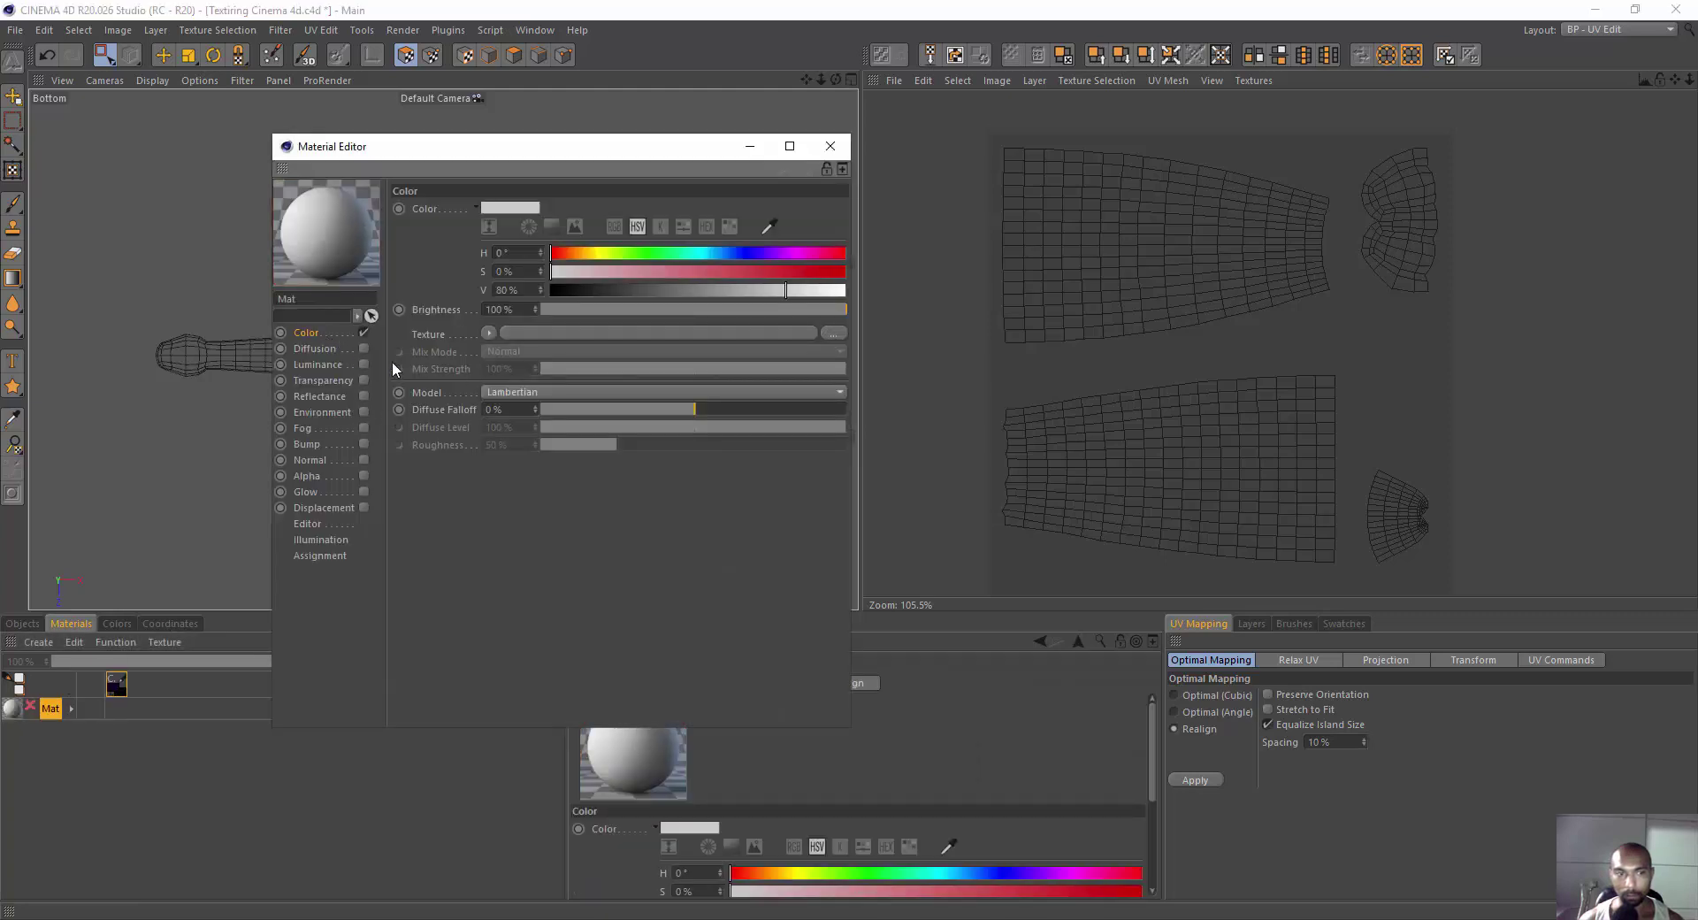
Give the Color channel a Checkerboard texture with U and V frequency 40, then close the editor.
left_click(488, 334)
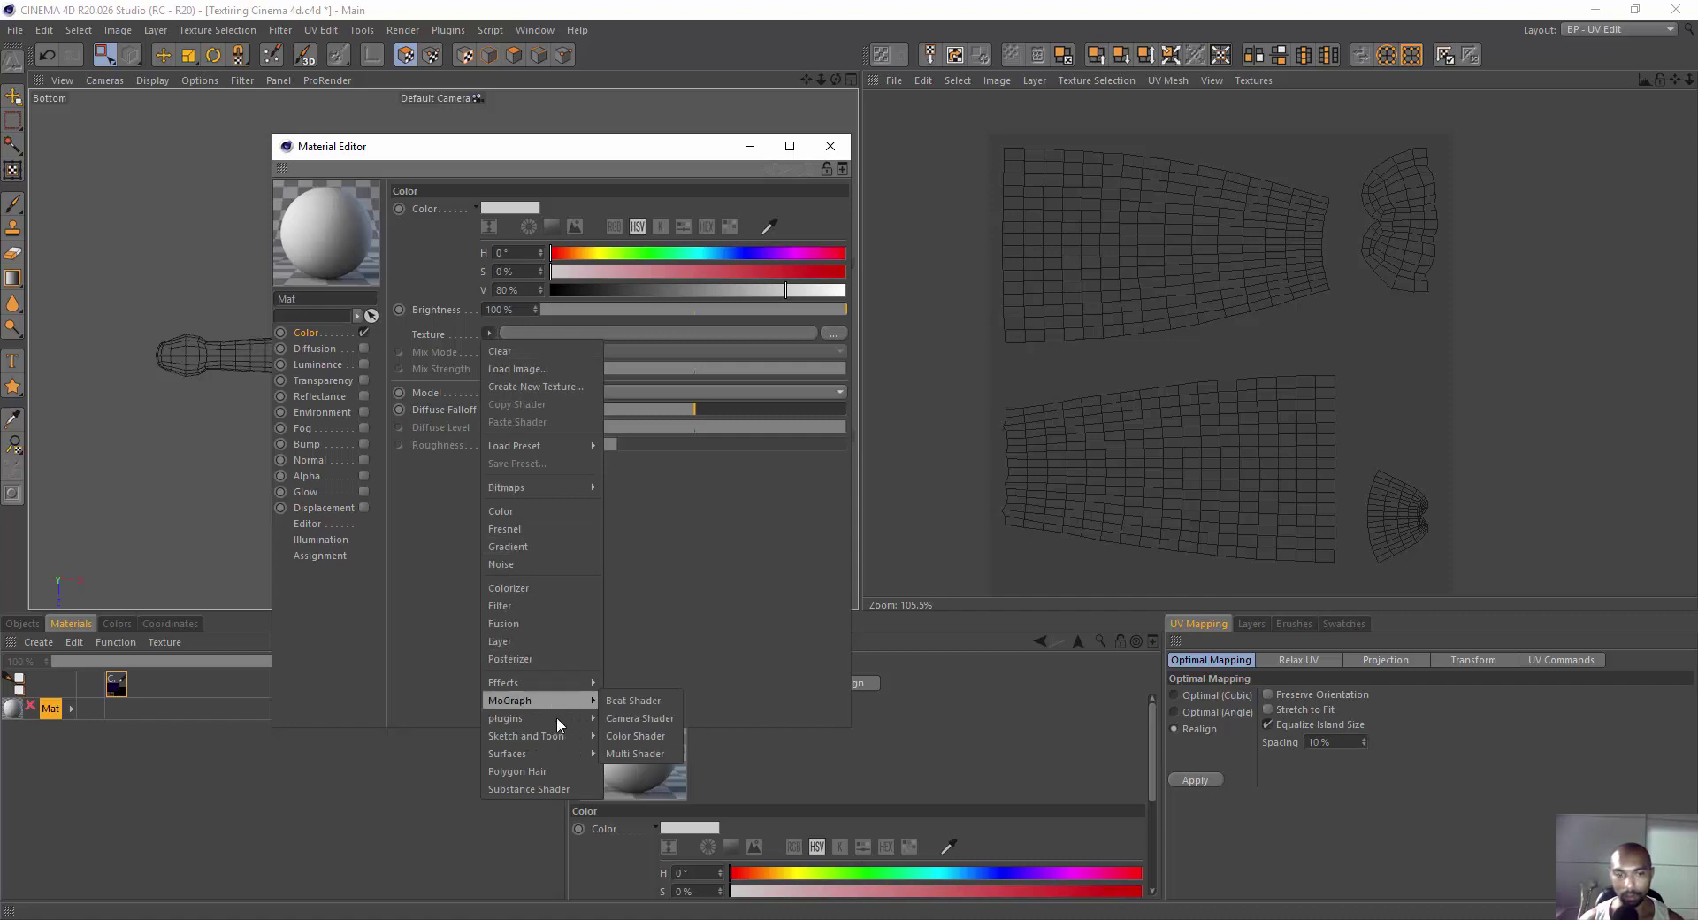
mouse_move(507, 752)
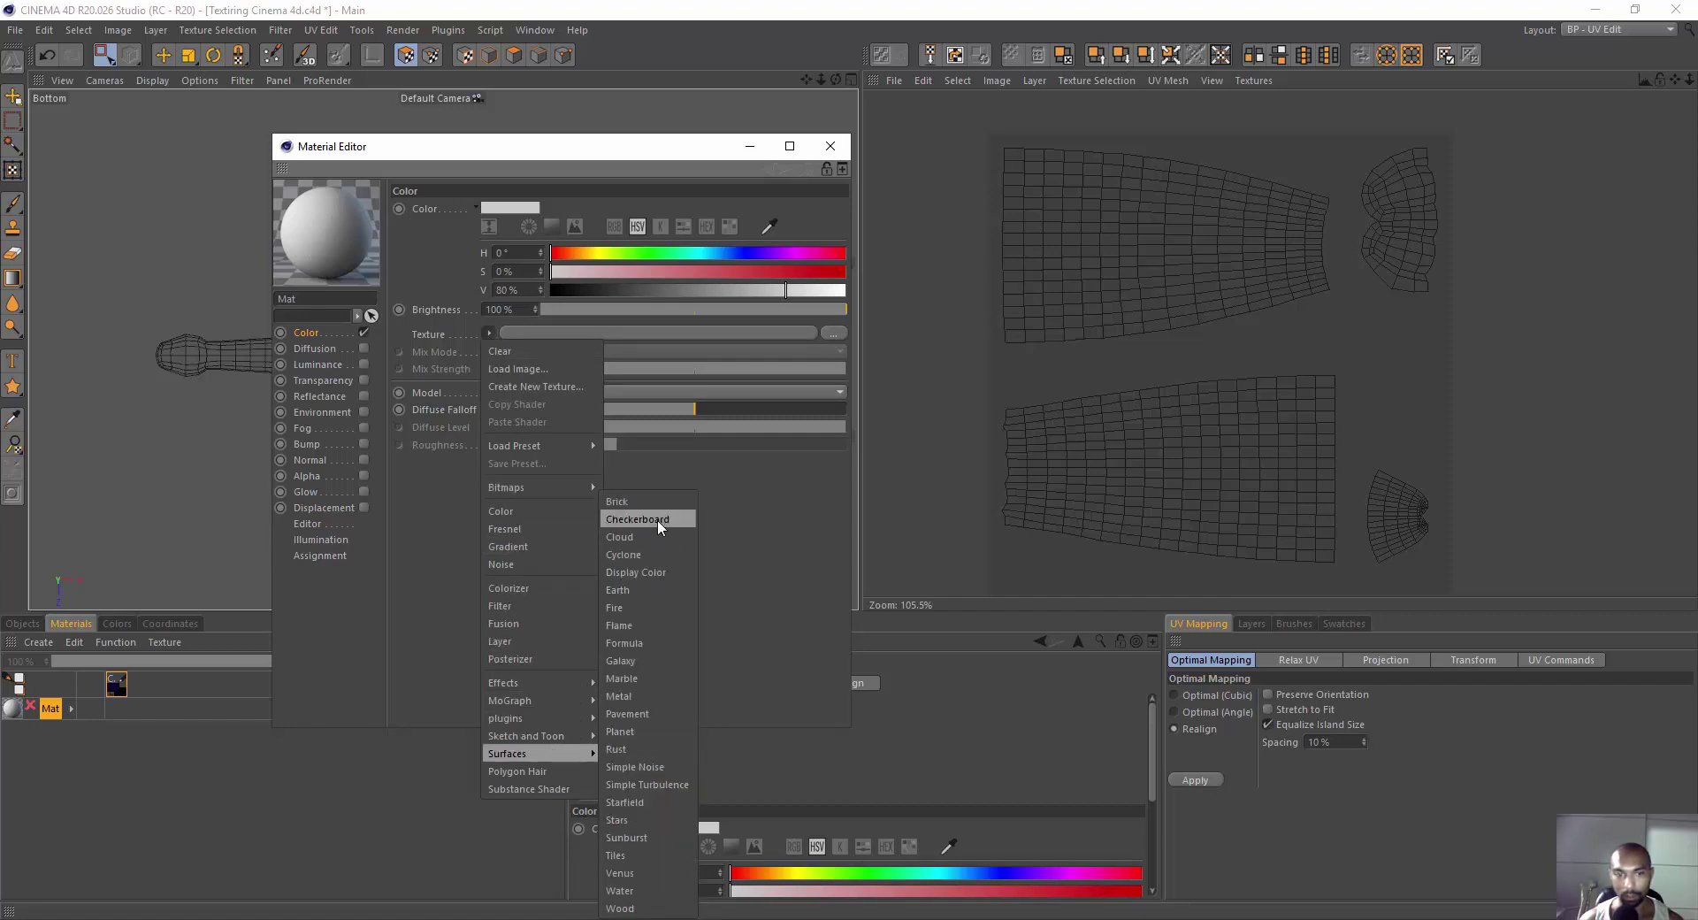
left_click(637, 520)
left_click(506, 361)
type("4")
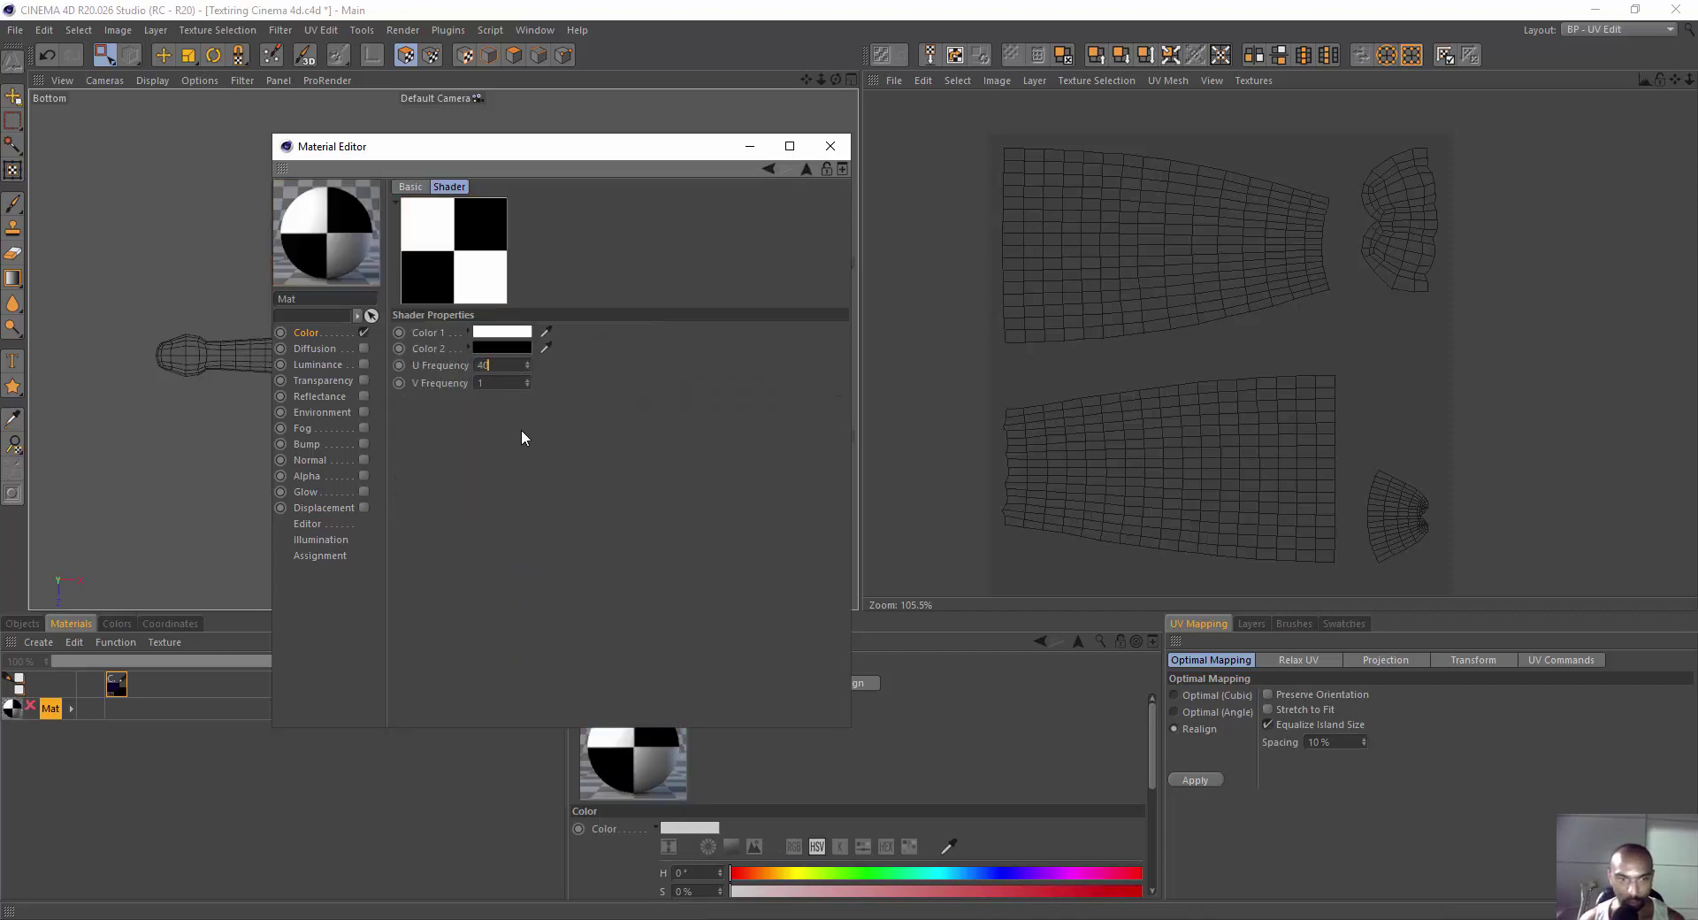
type("0")
key("Return")
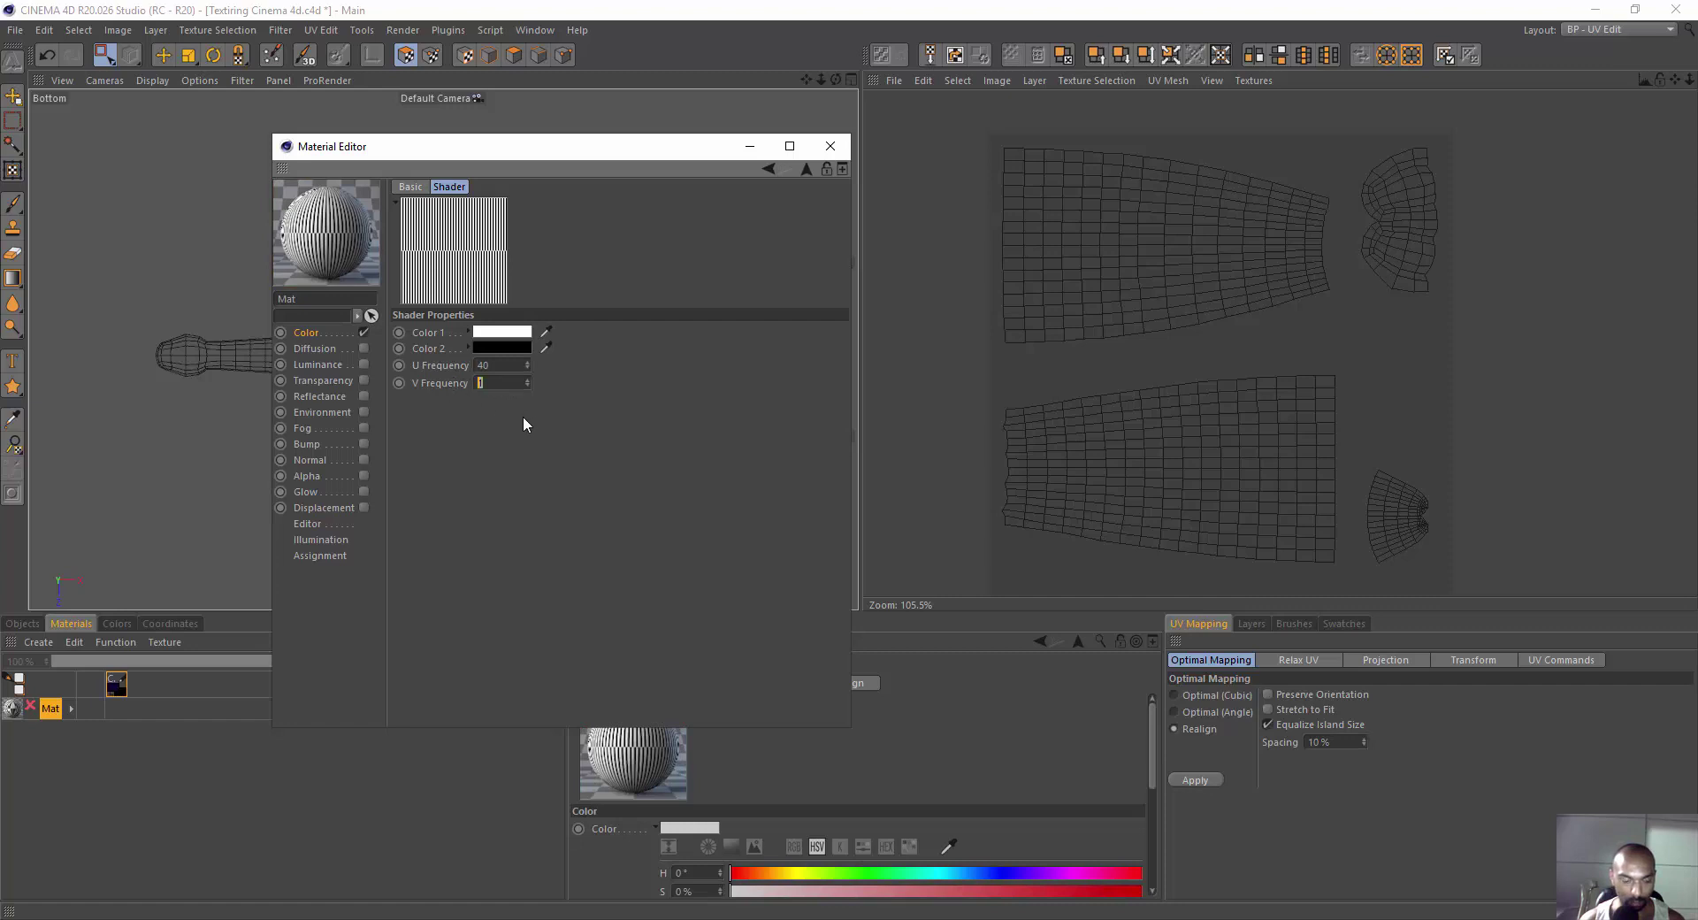
type("40")
key("Return")
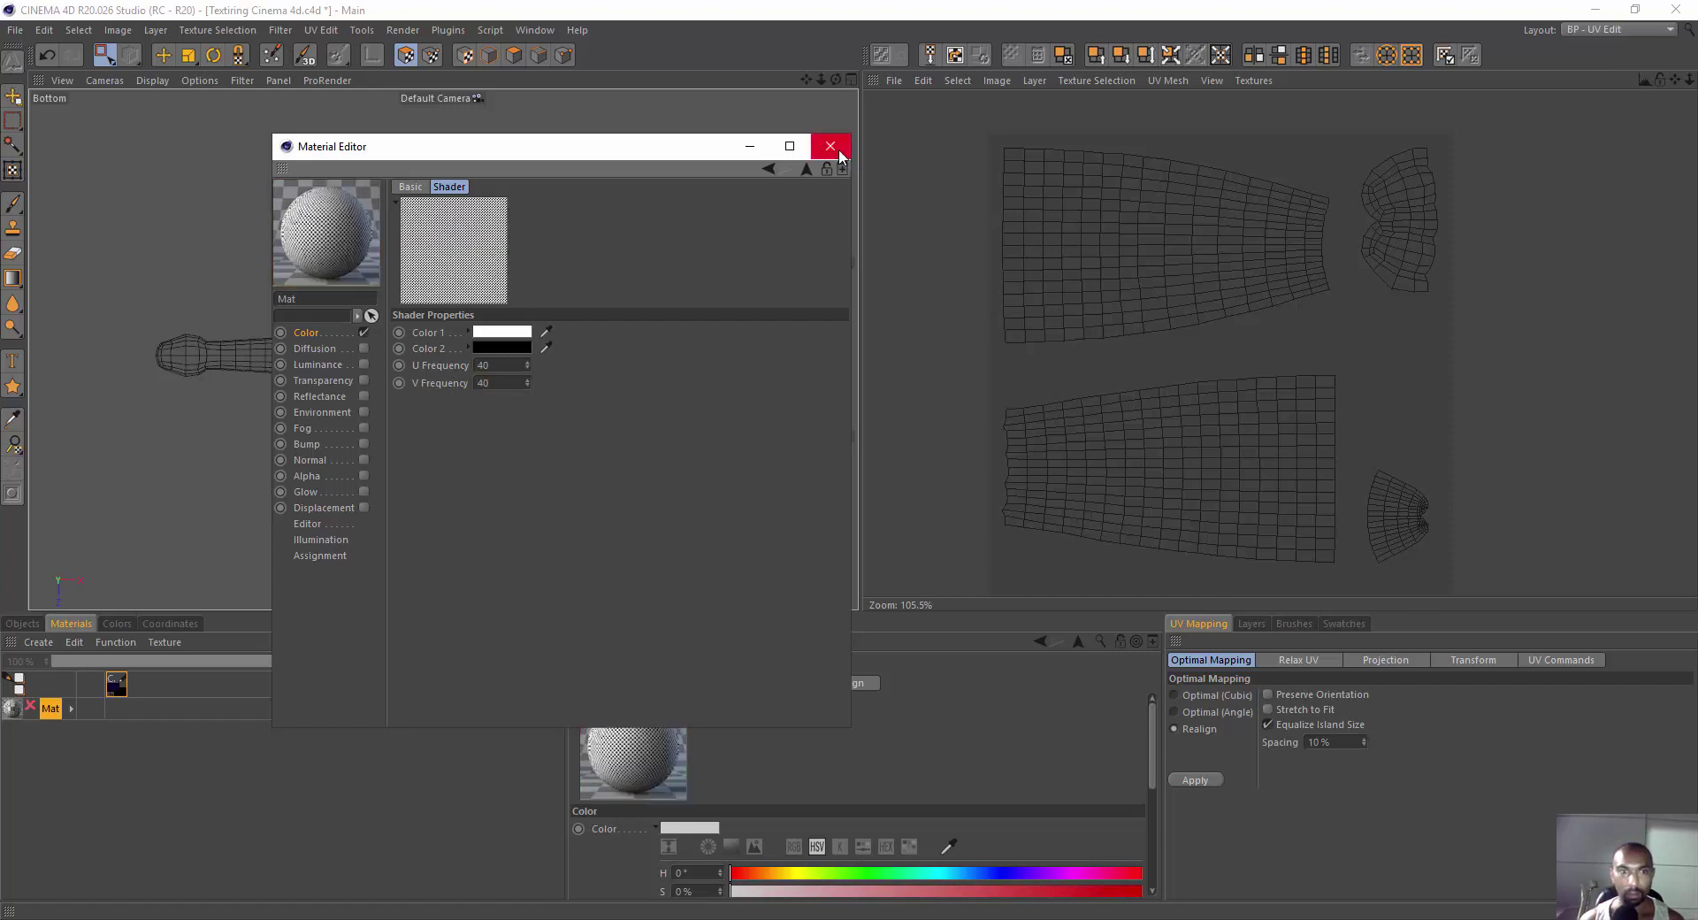
left_click(831, 147)
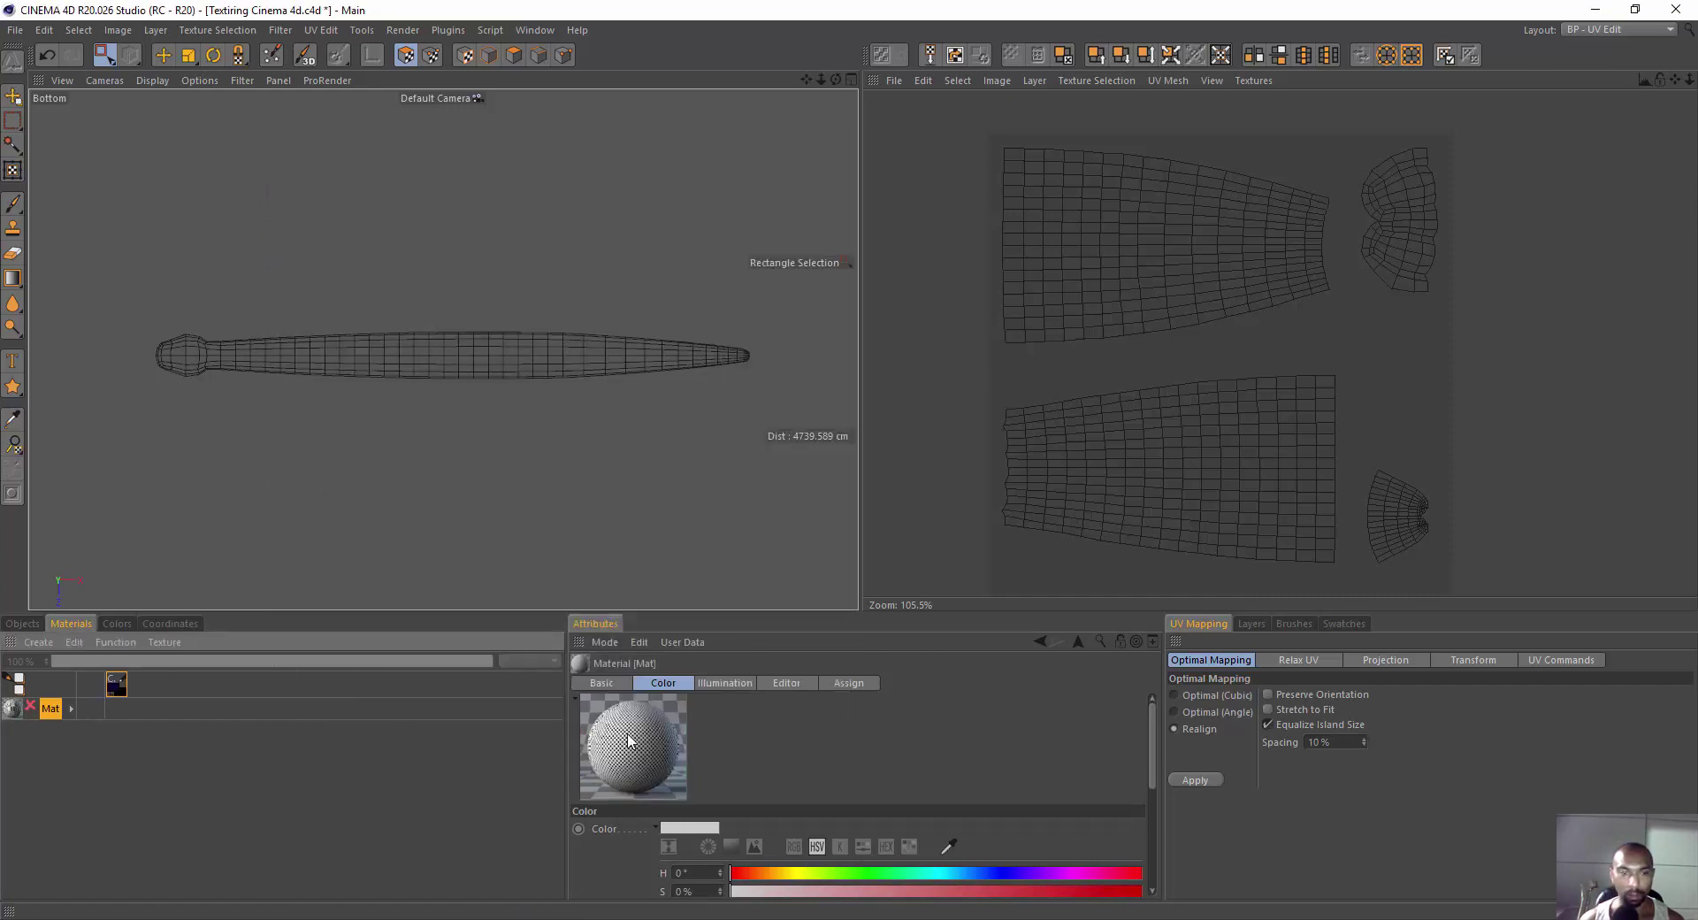
Drag the checker material onto the snake and set the display to Gouraud Shading (Lines).
left_click_drag(630, 741, 478, 523)
left_click_drag(475, 361, 473, 372)
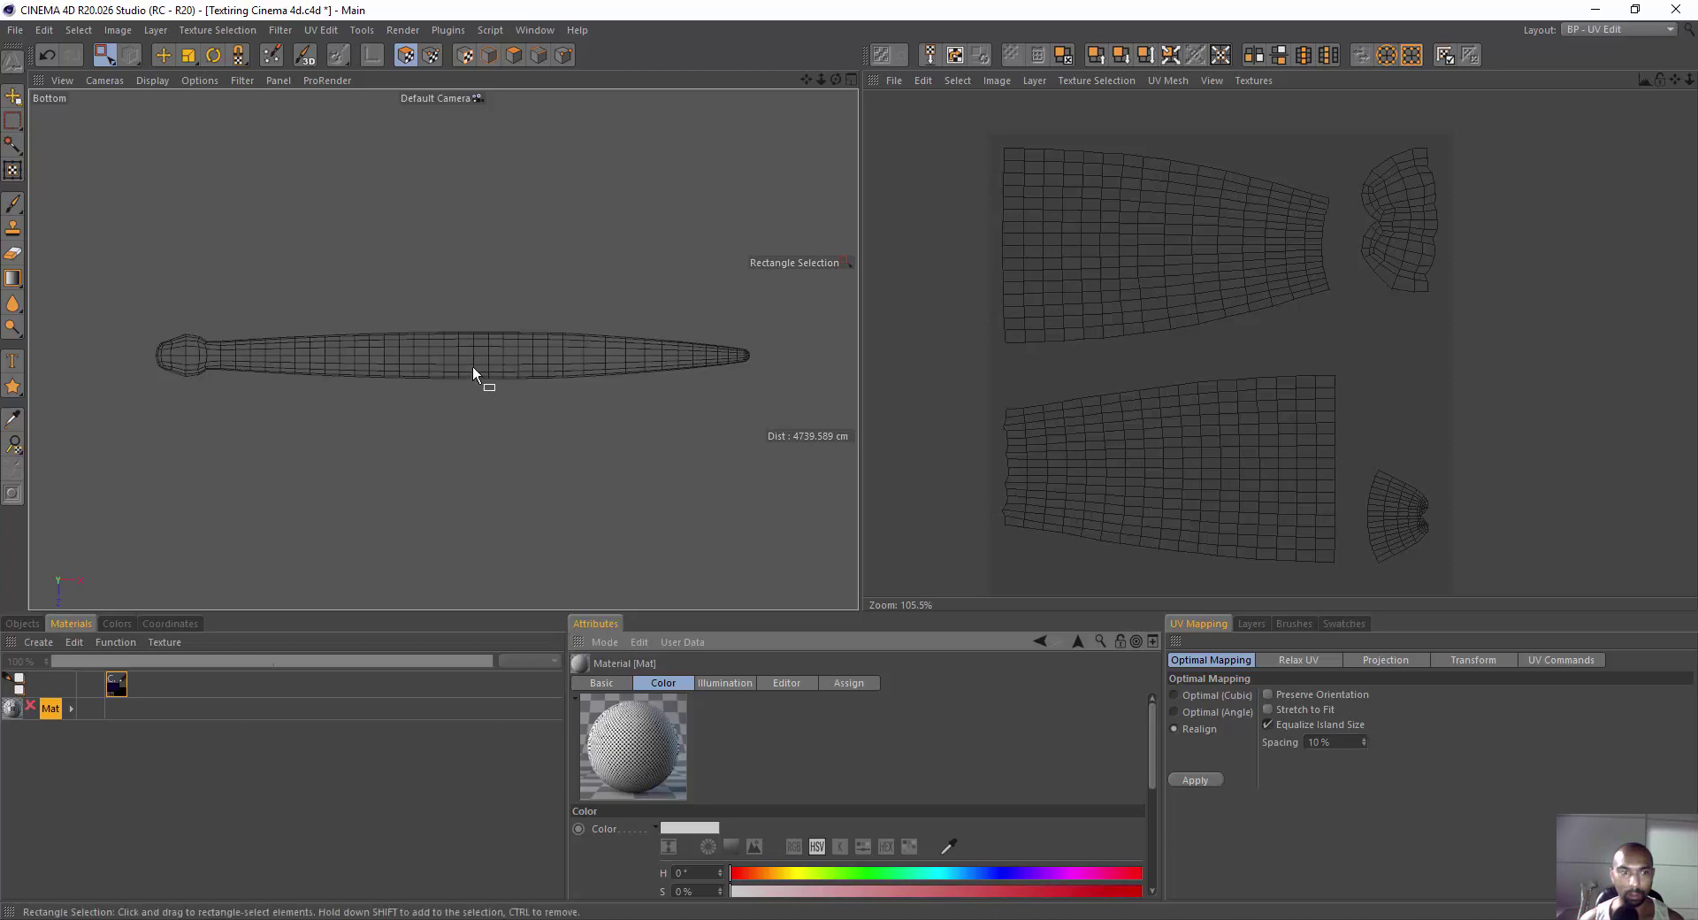
left_click(199, 81)
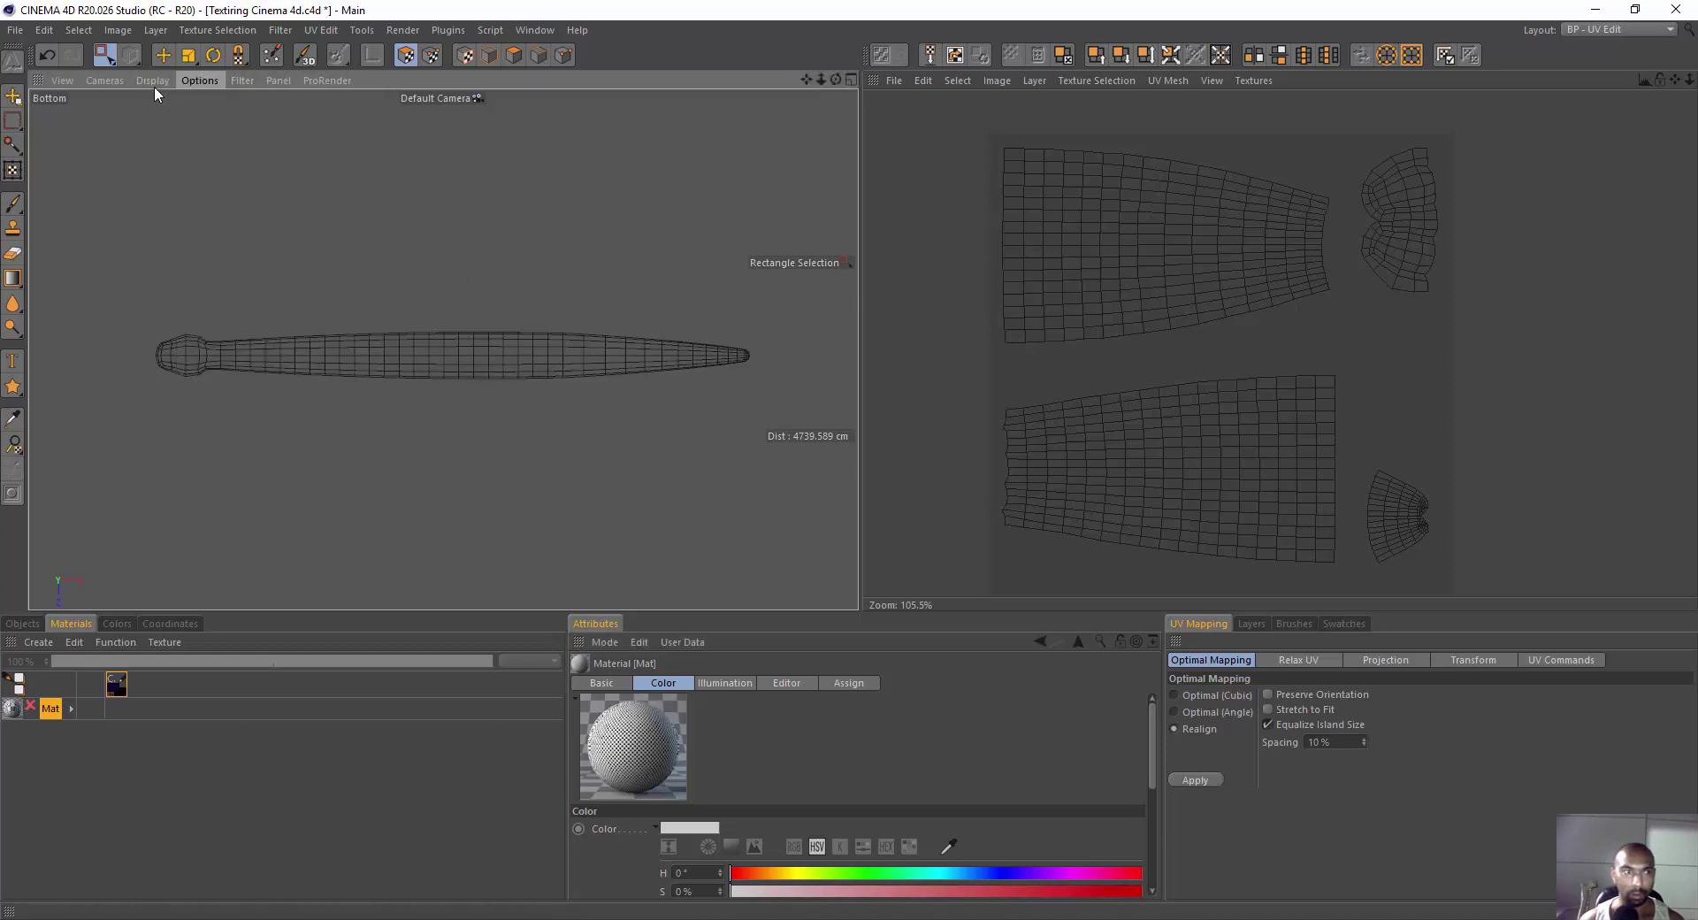
left_click(152, 81)
left_click(177, 110)
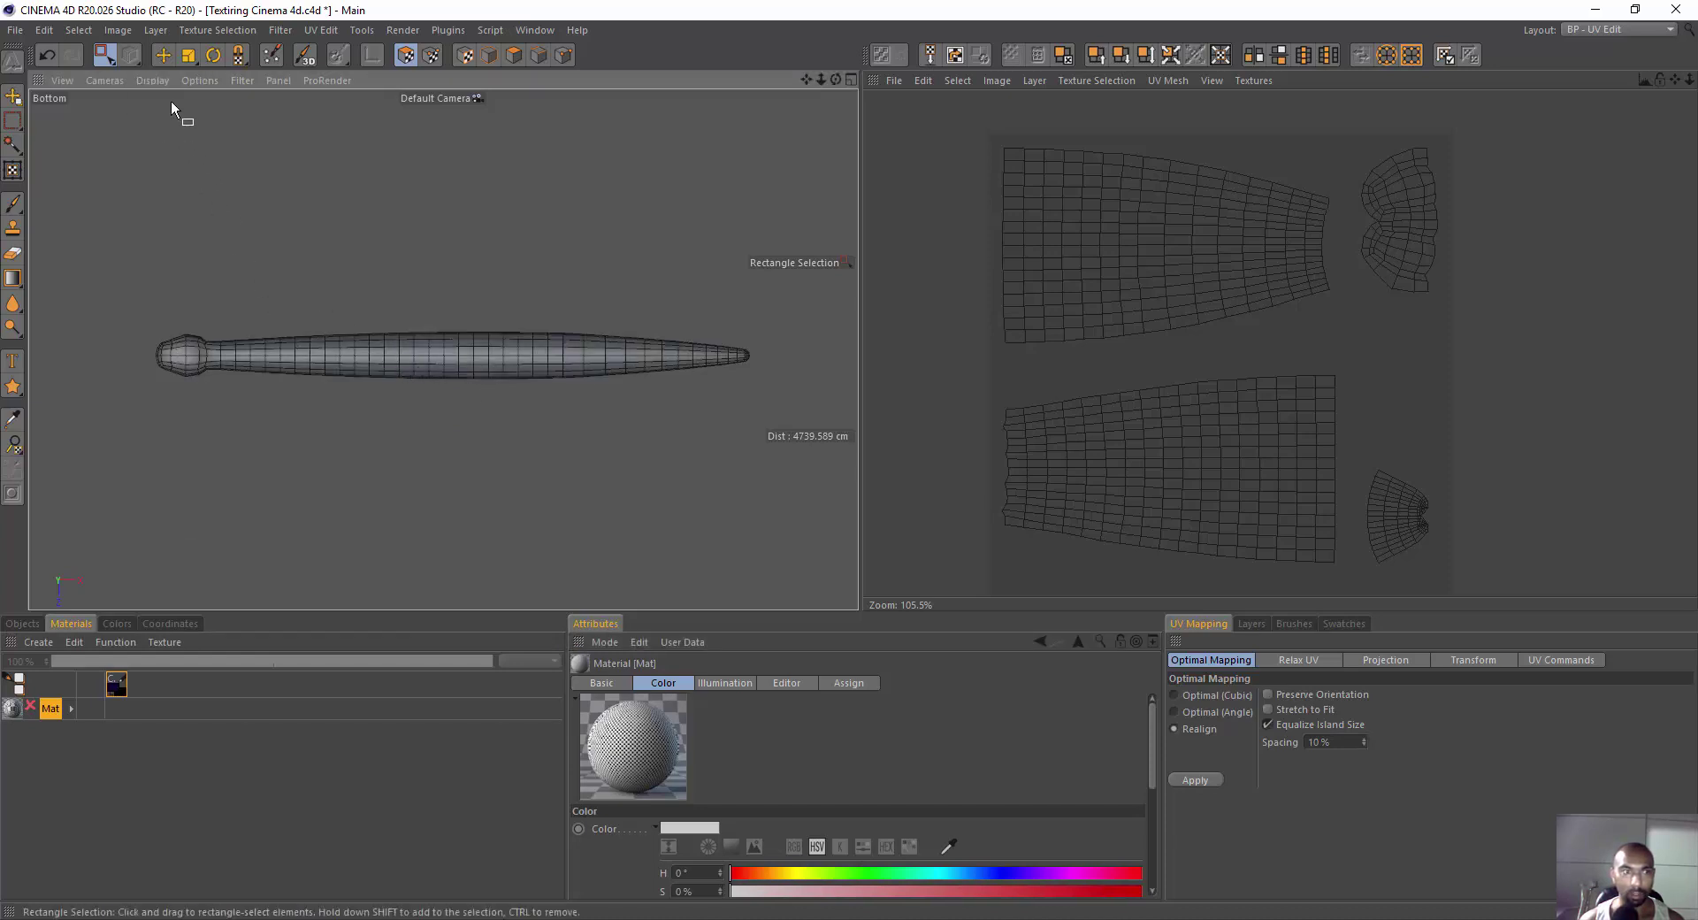
left_click(188, 80)
left_click(286, 687)
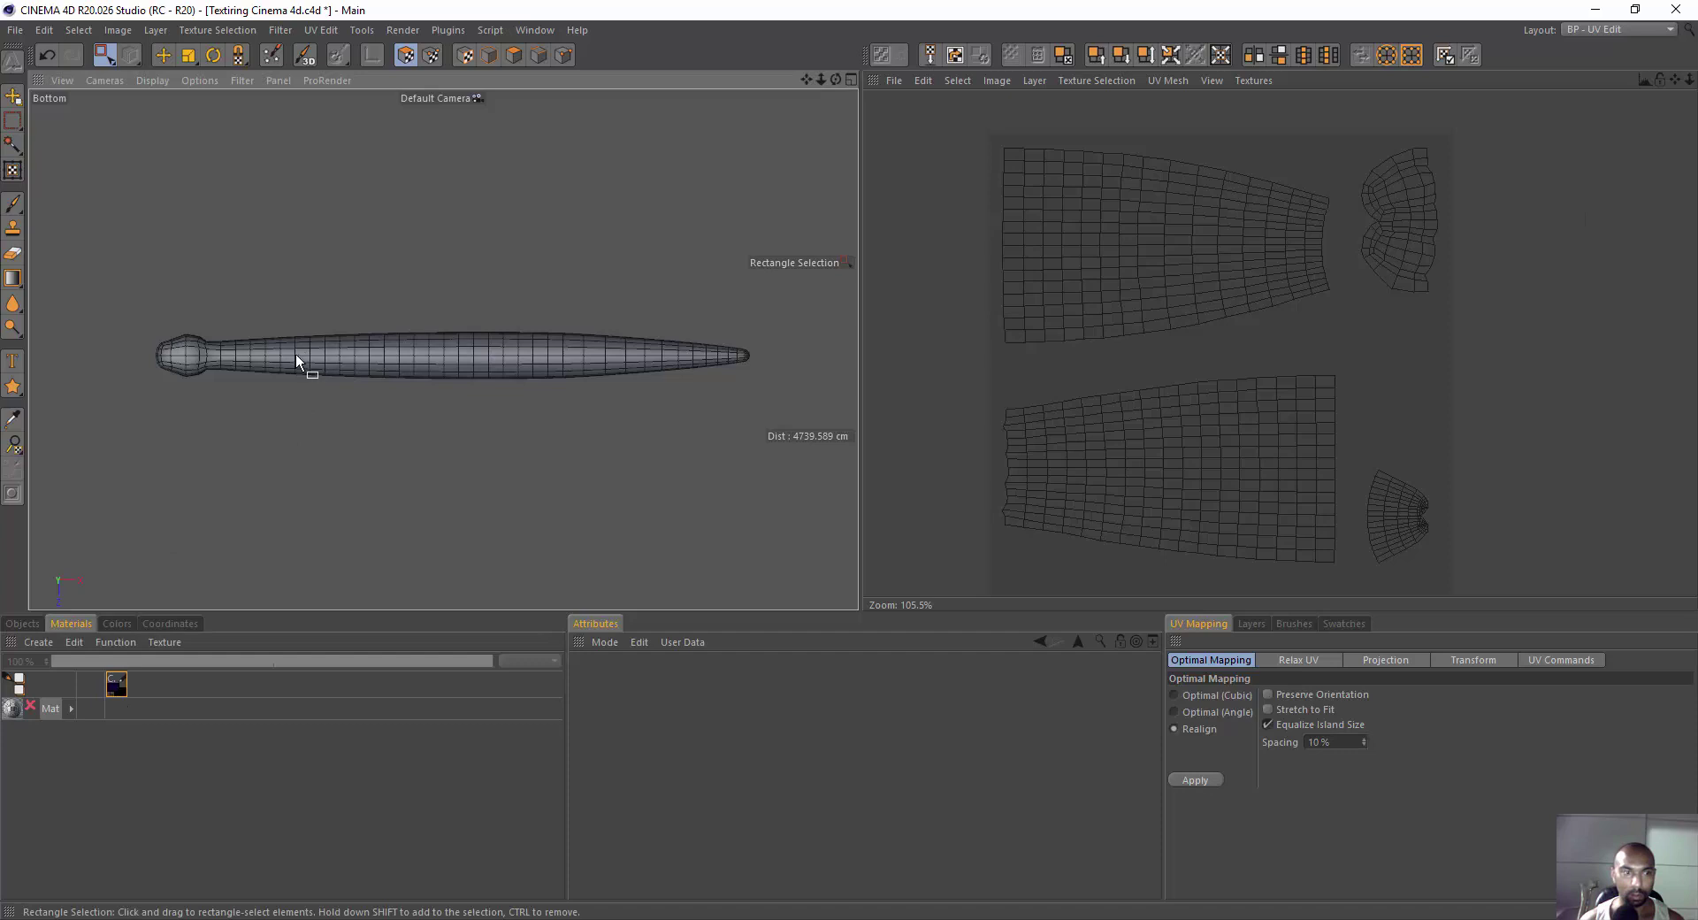
In Model mode, select the snake and apply the Mat material to it.
left_click(162, 55)
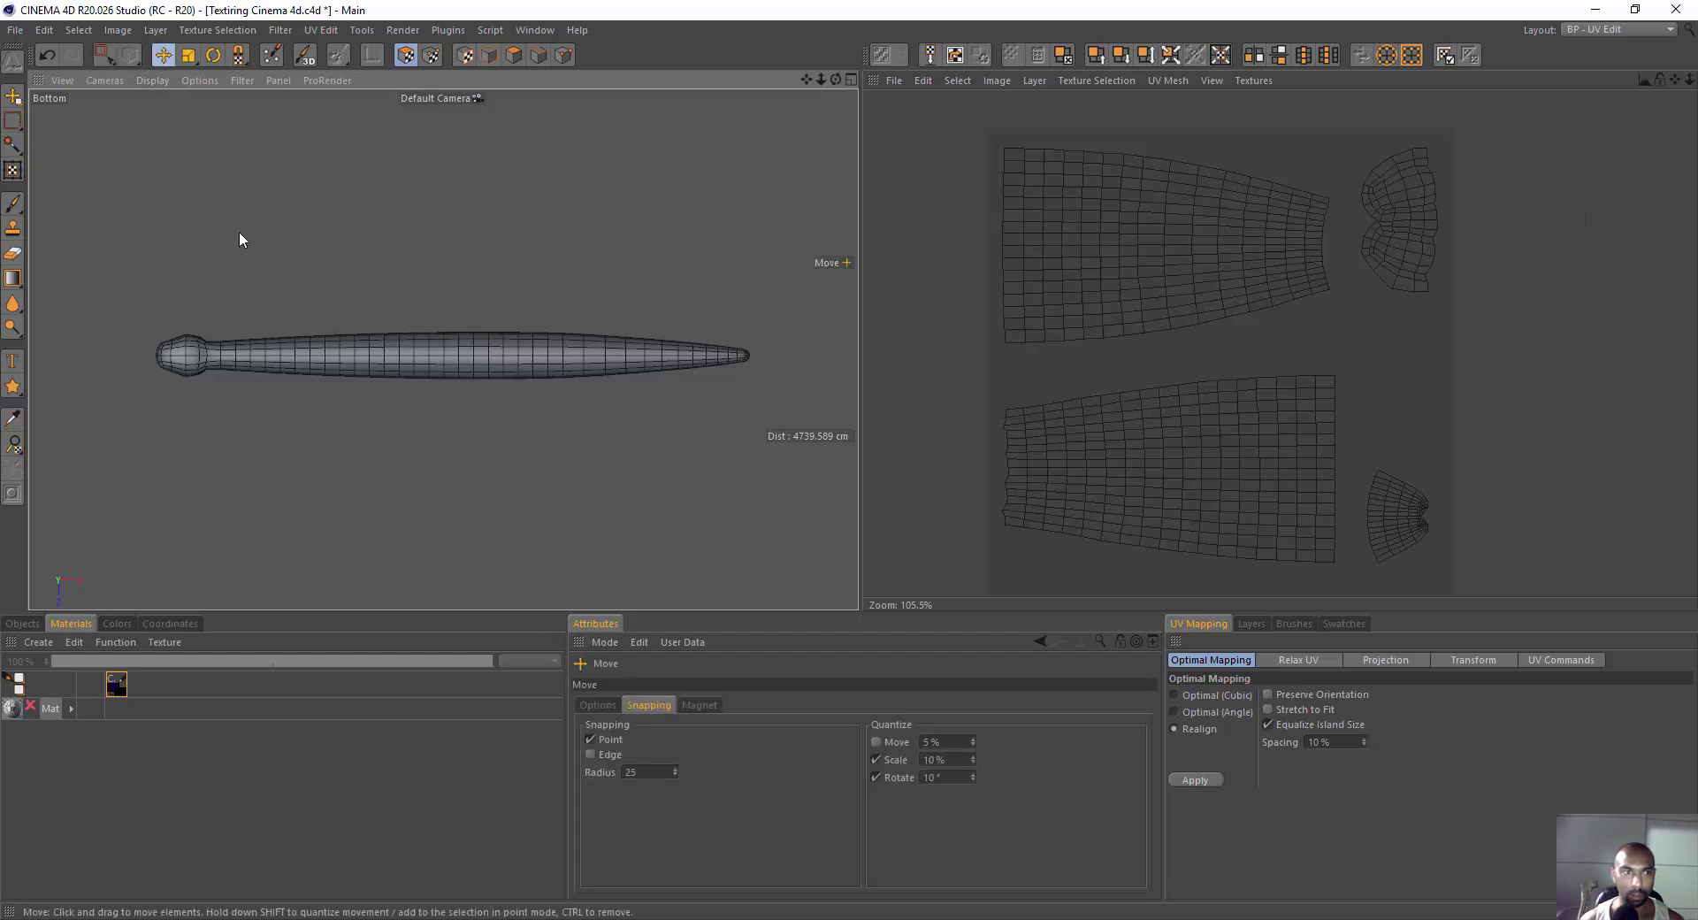
left_click(488, 55)
left_click(417, 361)
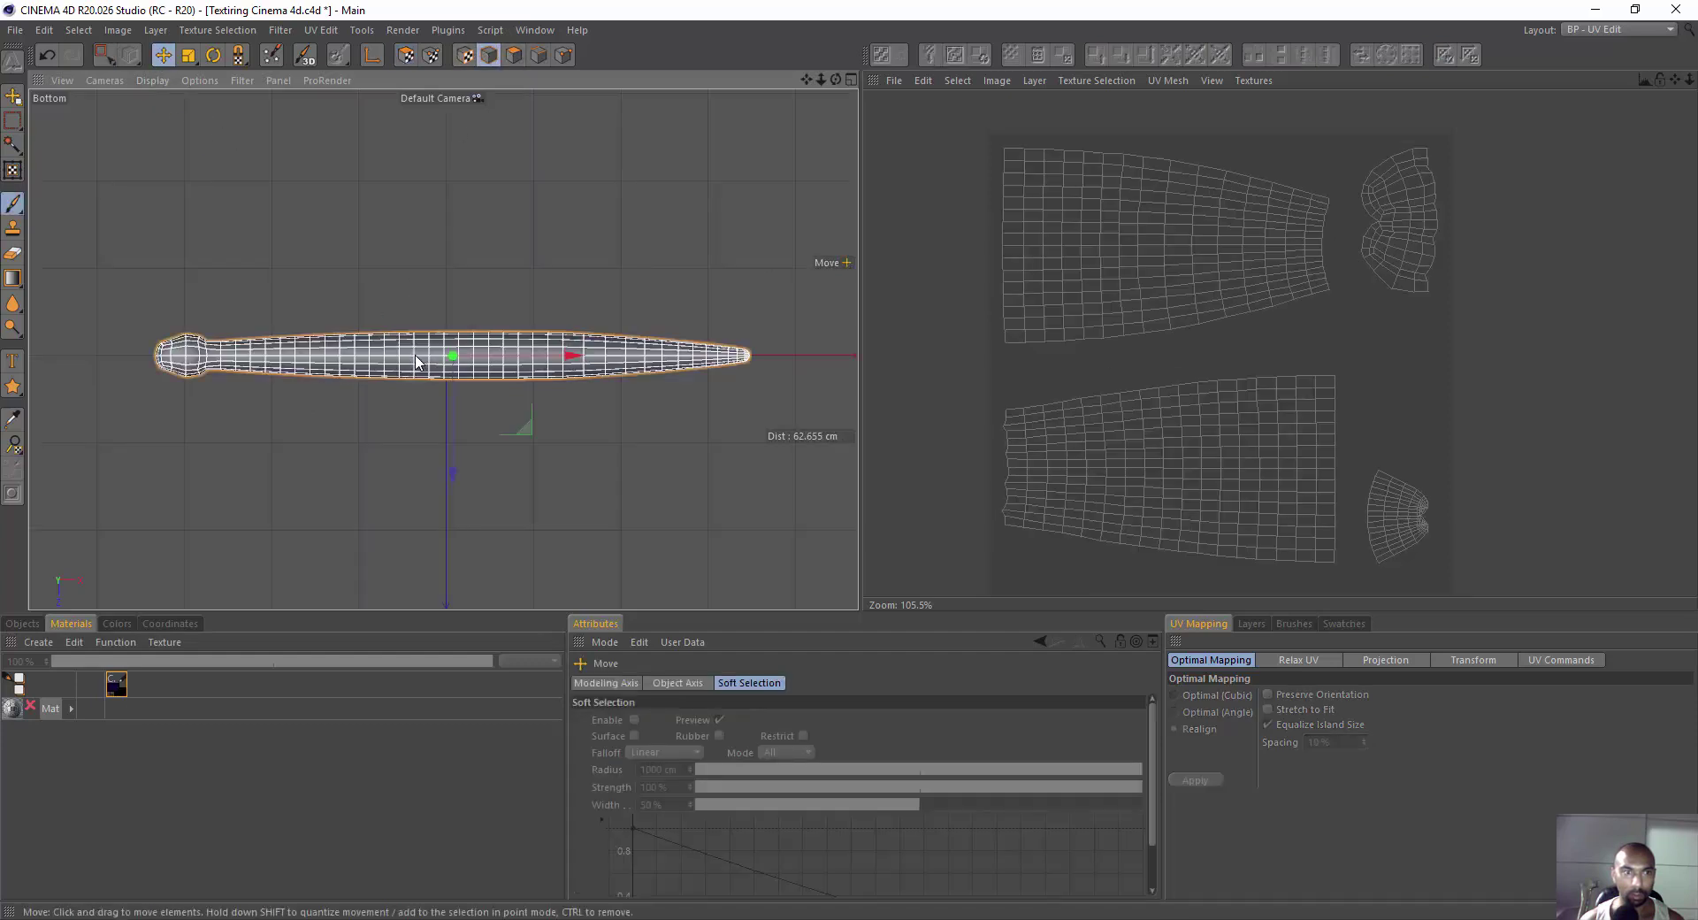
left_click(12, 709)
right_click(10, 710)
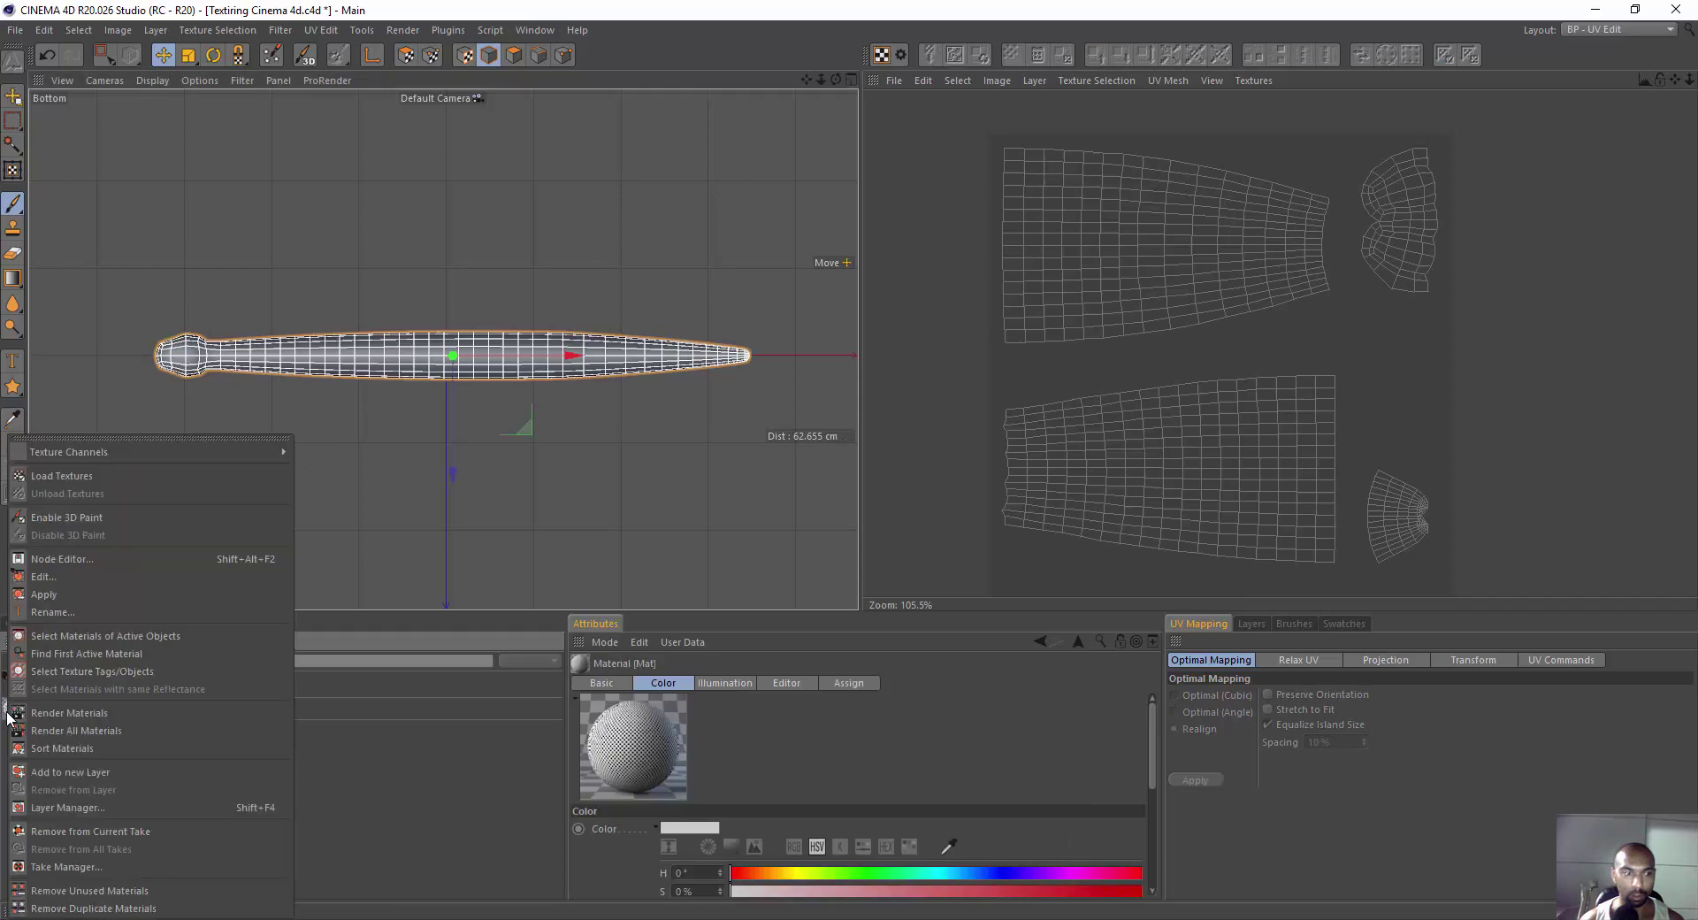
left_click(62, 596)
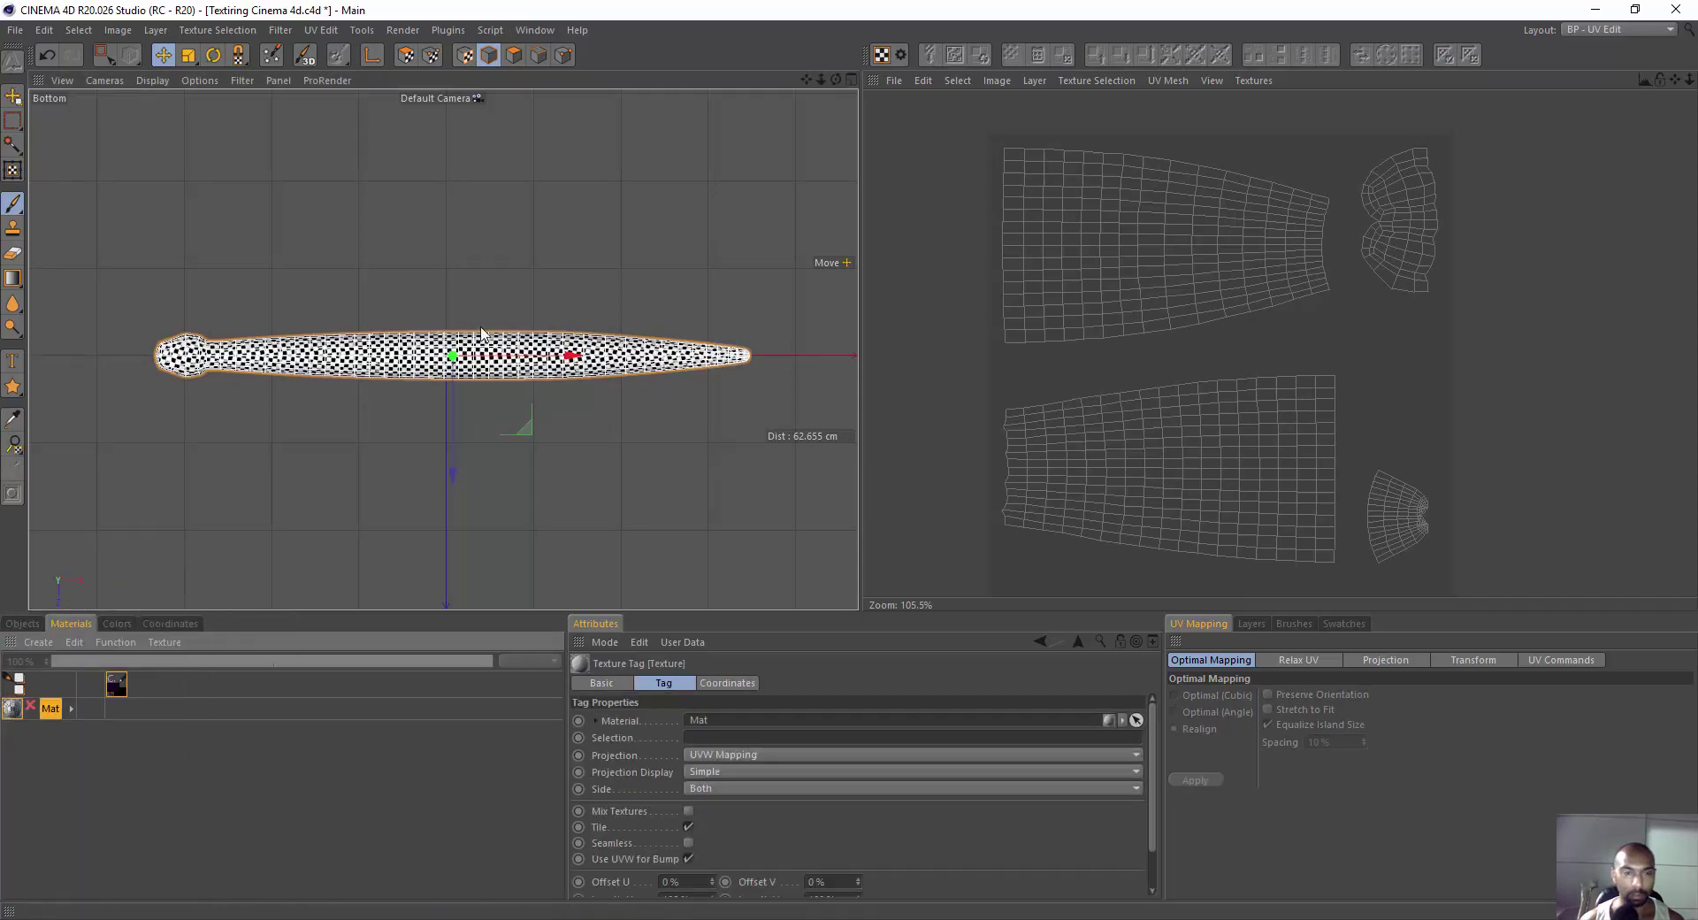
Enlarge the Perspective view and orbit and zoom around the checkered snake, ending on its head.
scroll(455, 322, "up", 5)
scroll(448, 310, "up", 3)
scroll(378, 264, "up", 3)
scroll(424, 274, "down", 3)
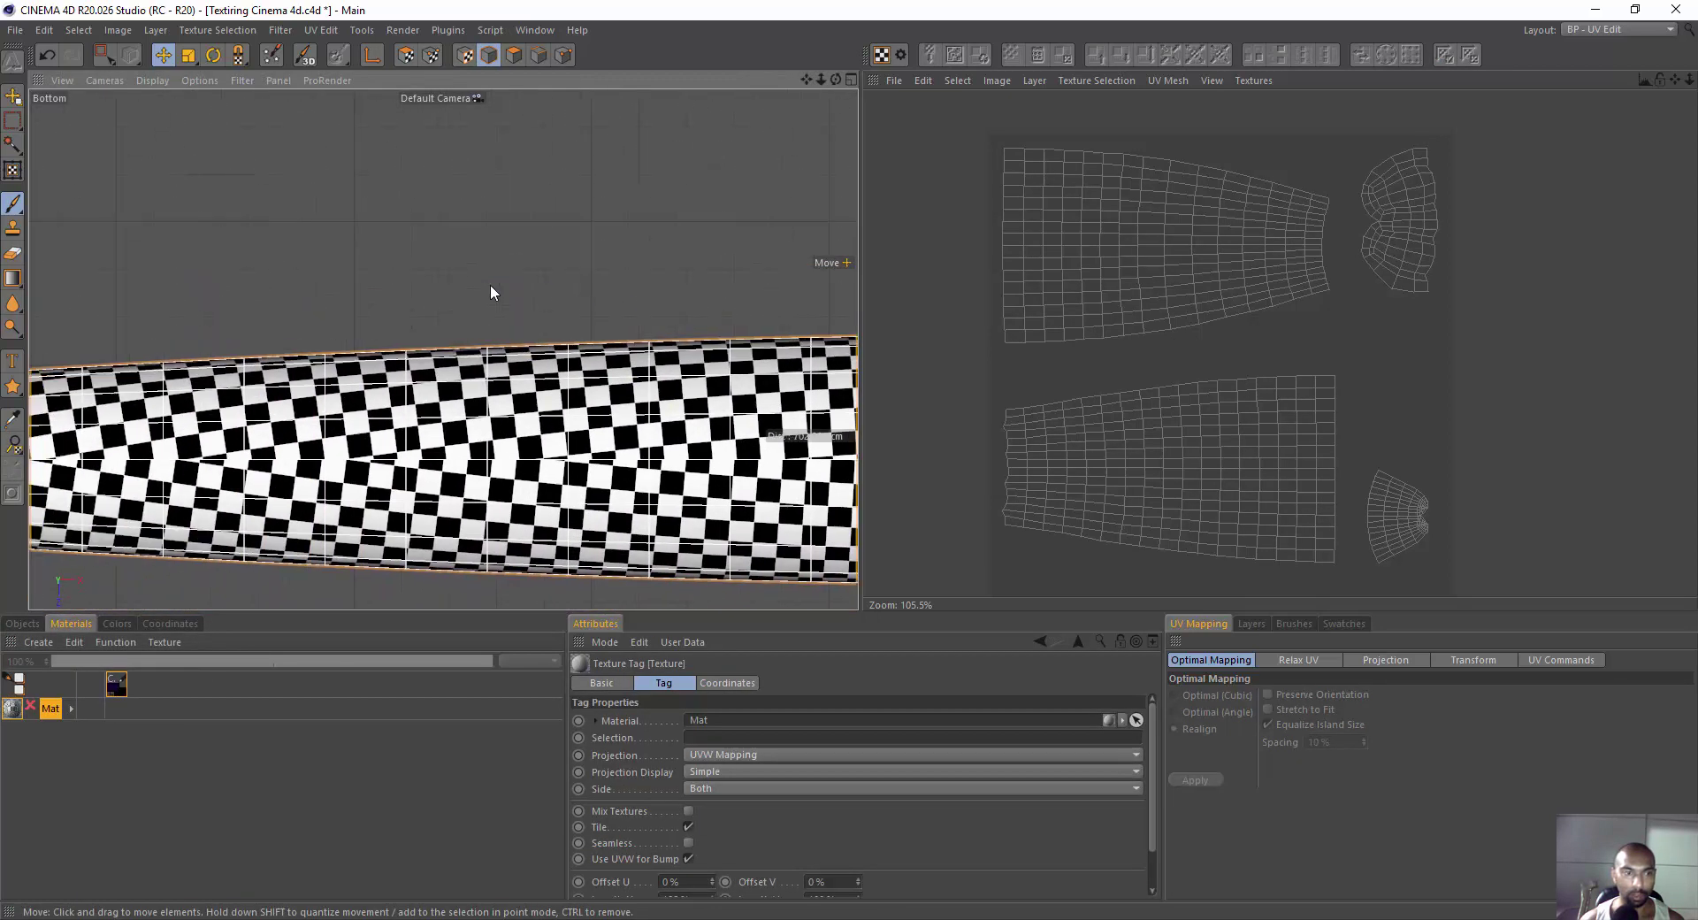
middle_click(490, 284)
middle_click(267, 265)
scroll(412, 337, "up", 3)
left_click_drag(412, 336, 561, 256, "alt")
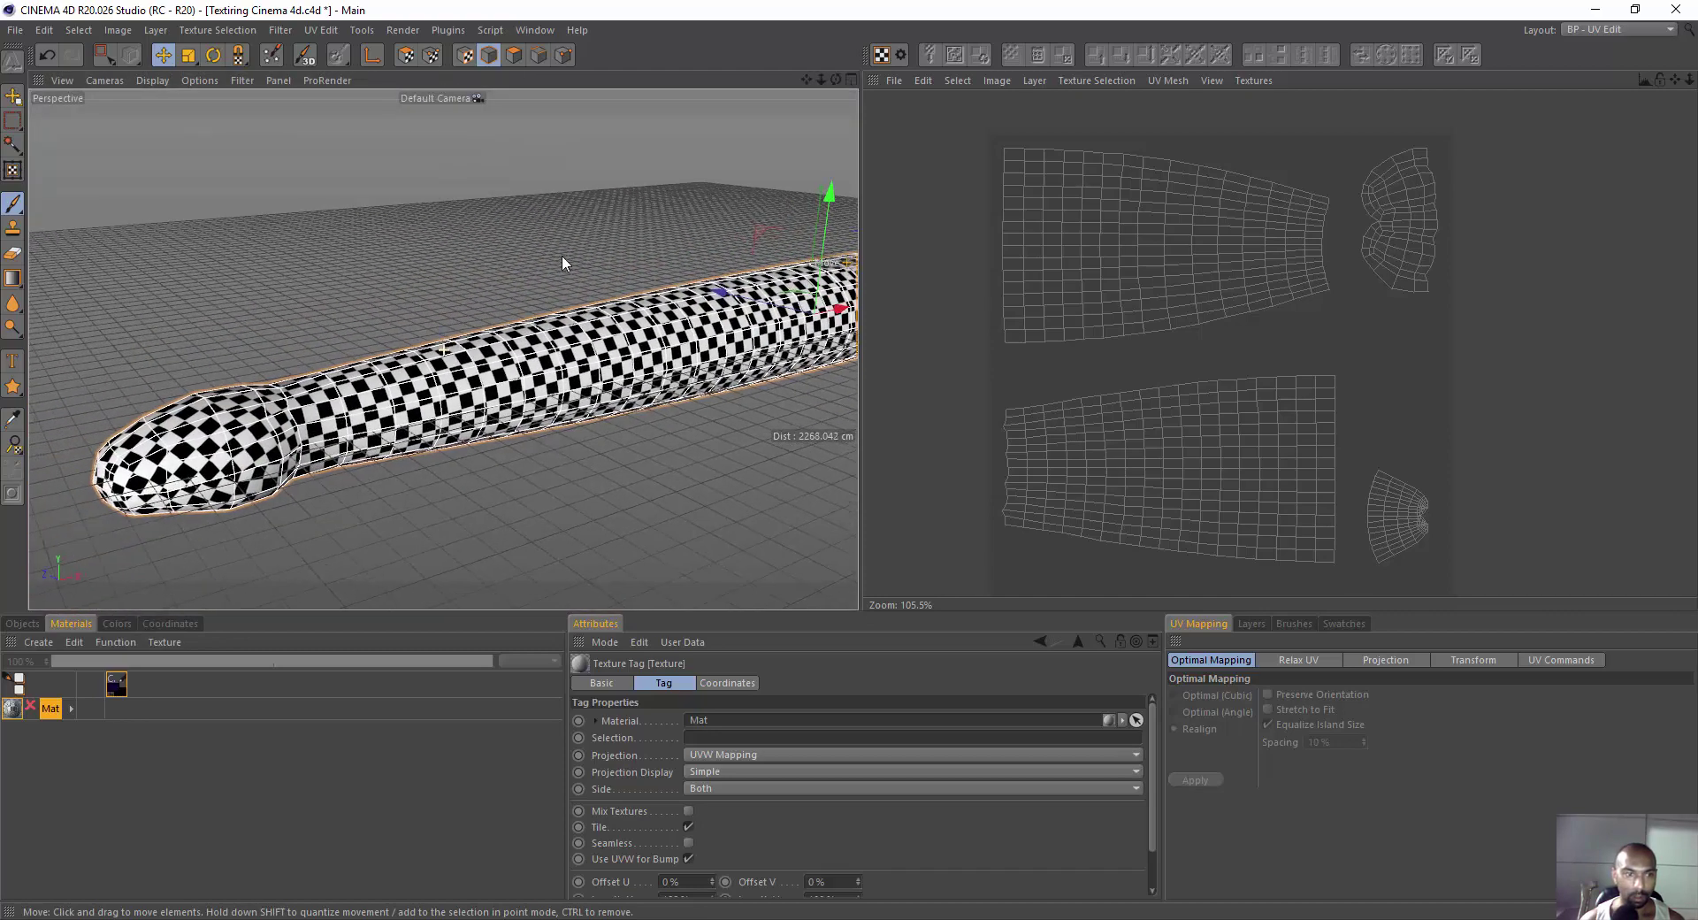
scroll(454, 467, "down", 1)
mouse_move(392, 483)
left_mouse_down("alt")
mouse_move(500, 442)
mouse_move(511, 405)
mouse_move(544, 398)
left_mouse_up("alt")
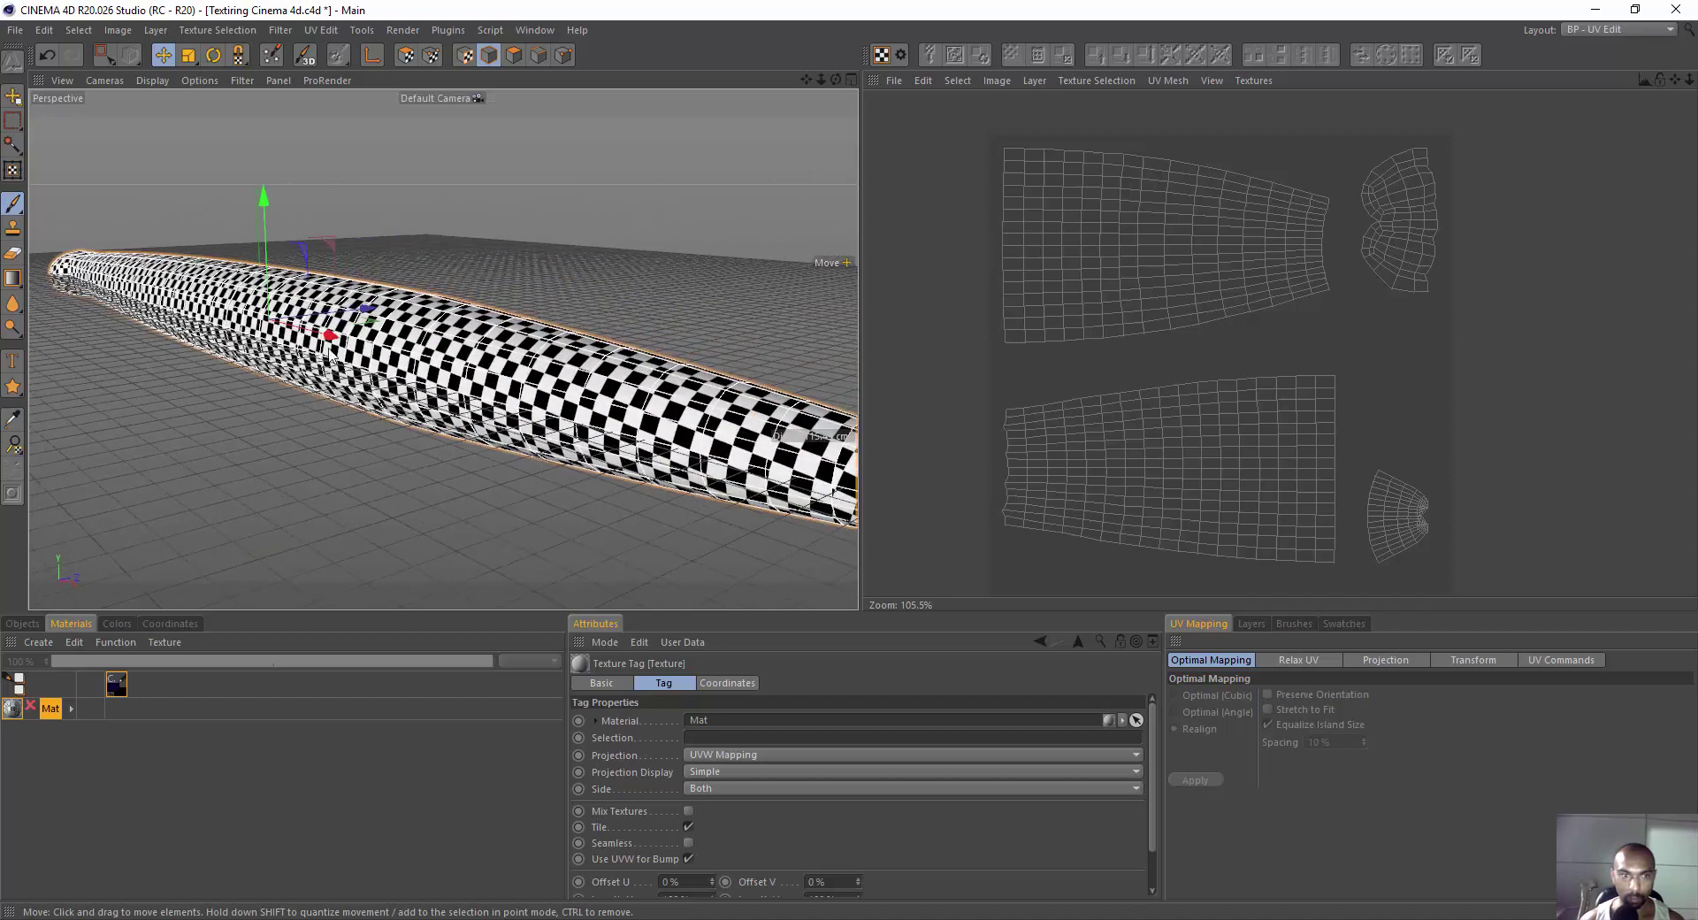
scroll(380, 368, "down", 3)
scroll(617, 375, "up", 3)
scroll(617, 375, "up", 3)
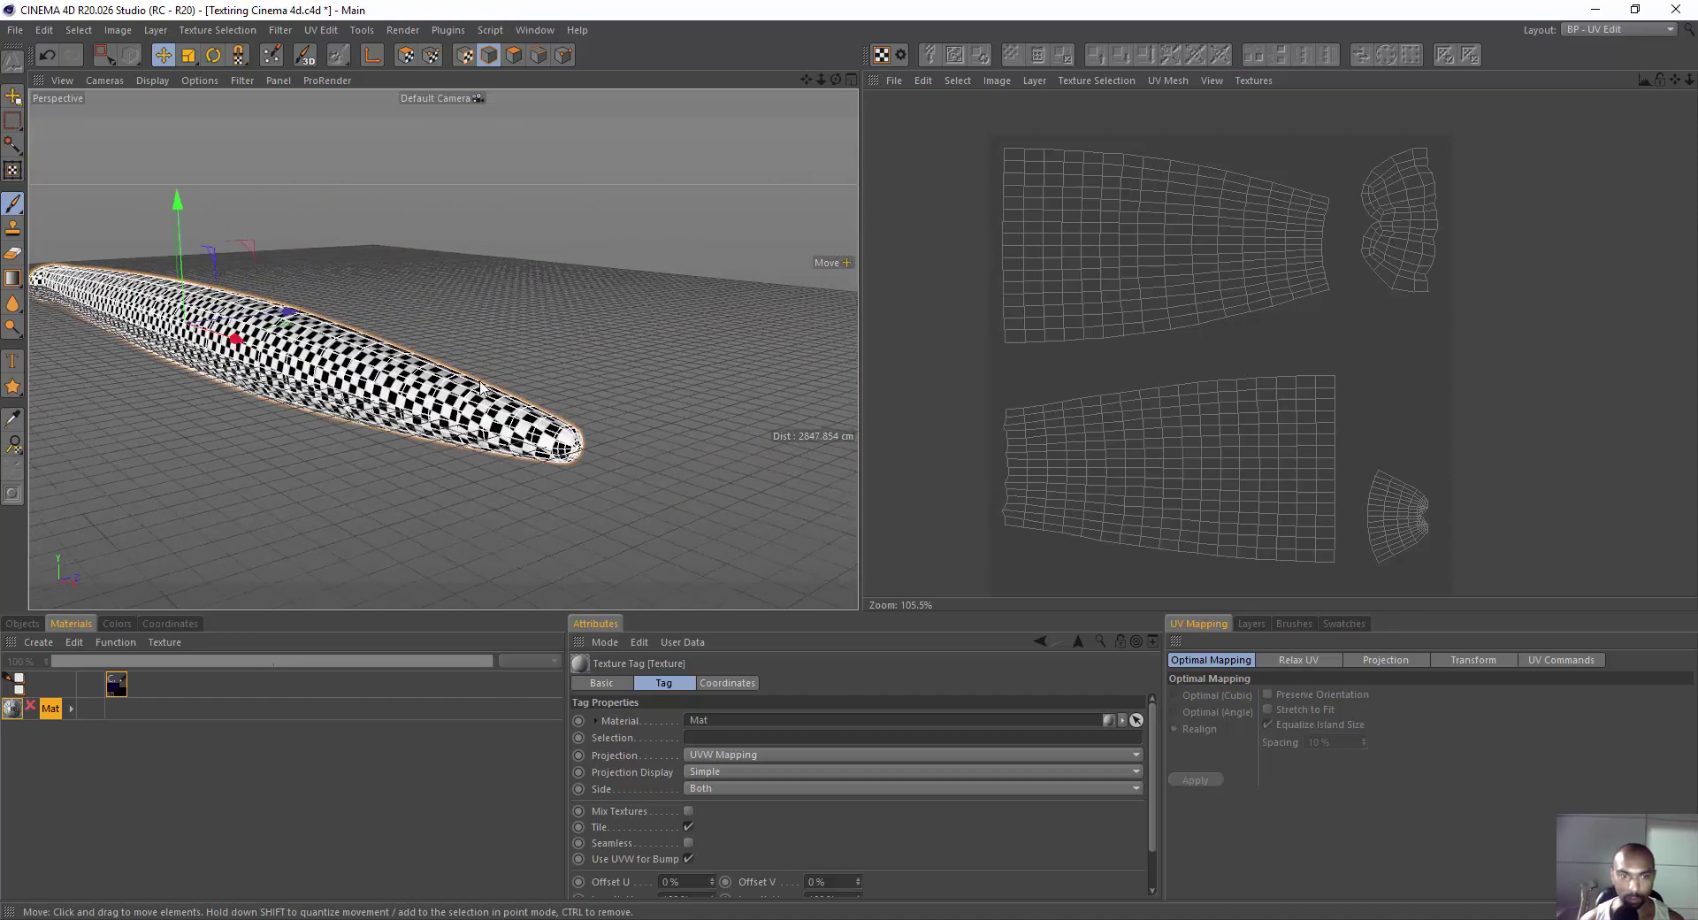
scroll(617, 375, "up", 2)
left_click_drag(618, 375, 617, 416, "alt")
scroll(748, 431, "up", 2)
mouse_move(747, 431)
left_mouse_down("alt")
mouse_move(537, 423)
mouse_move(565, 397)
left_mouse_up("alt")
scroll(537, 423, "up", 2)
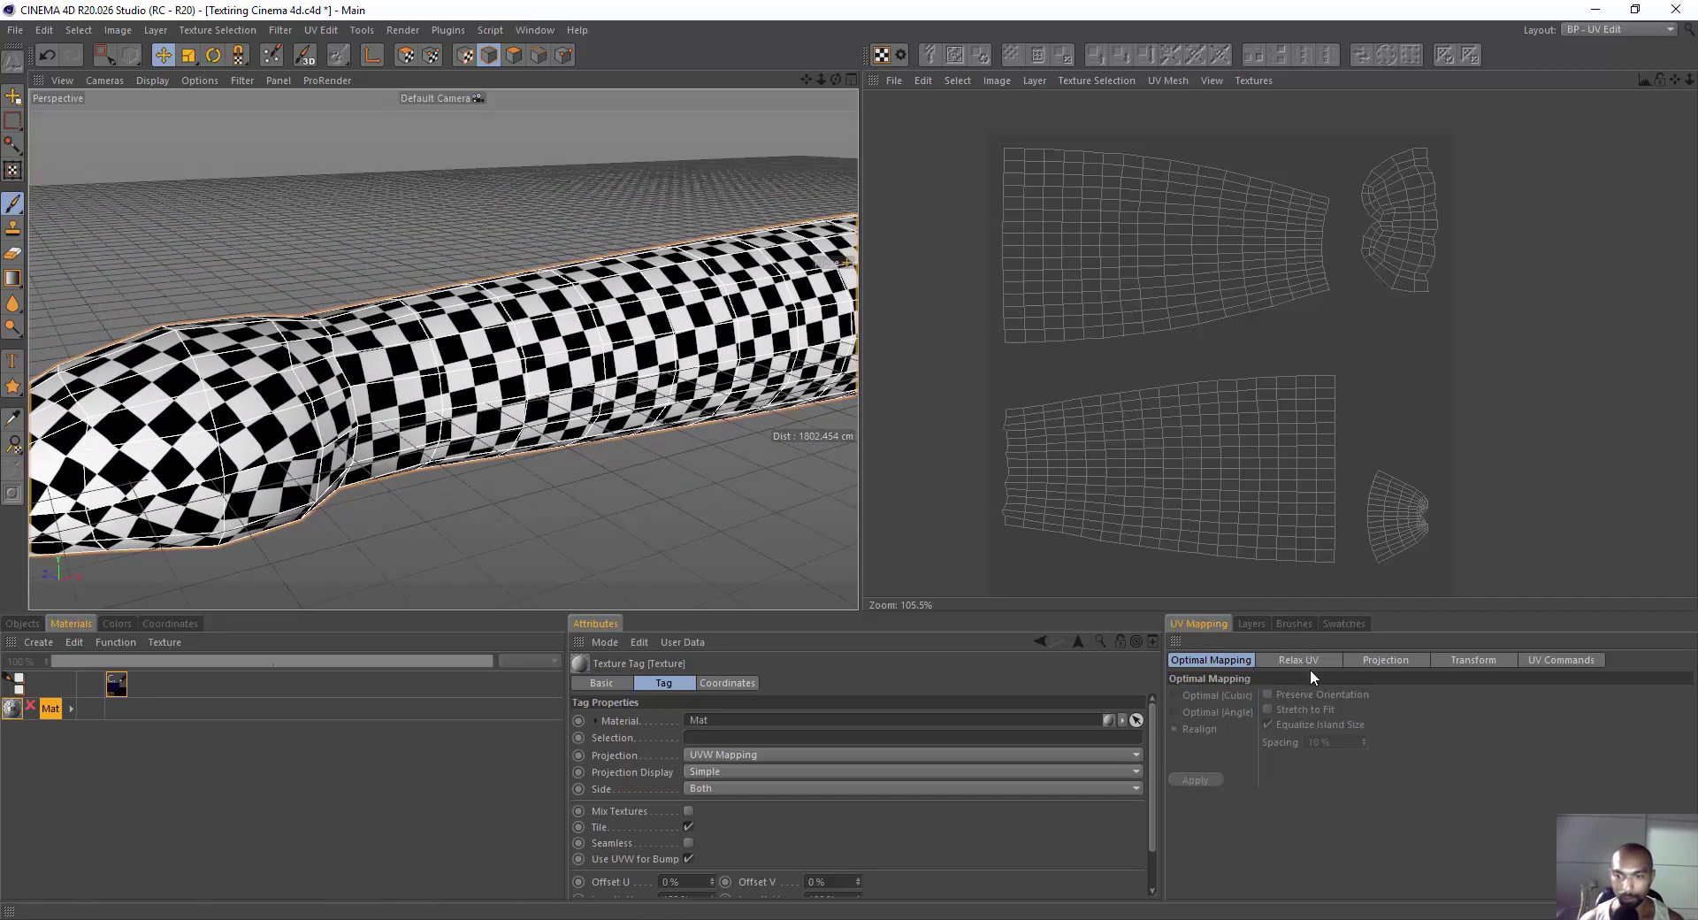
Flatten the lower island's left-edge UV points into a vertical line with horizontal scale 0.
left_click(433, 56)
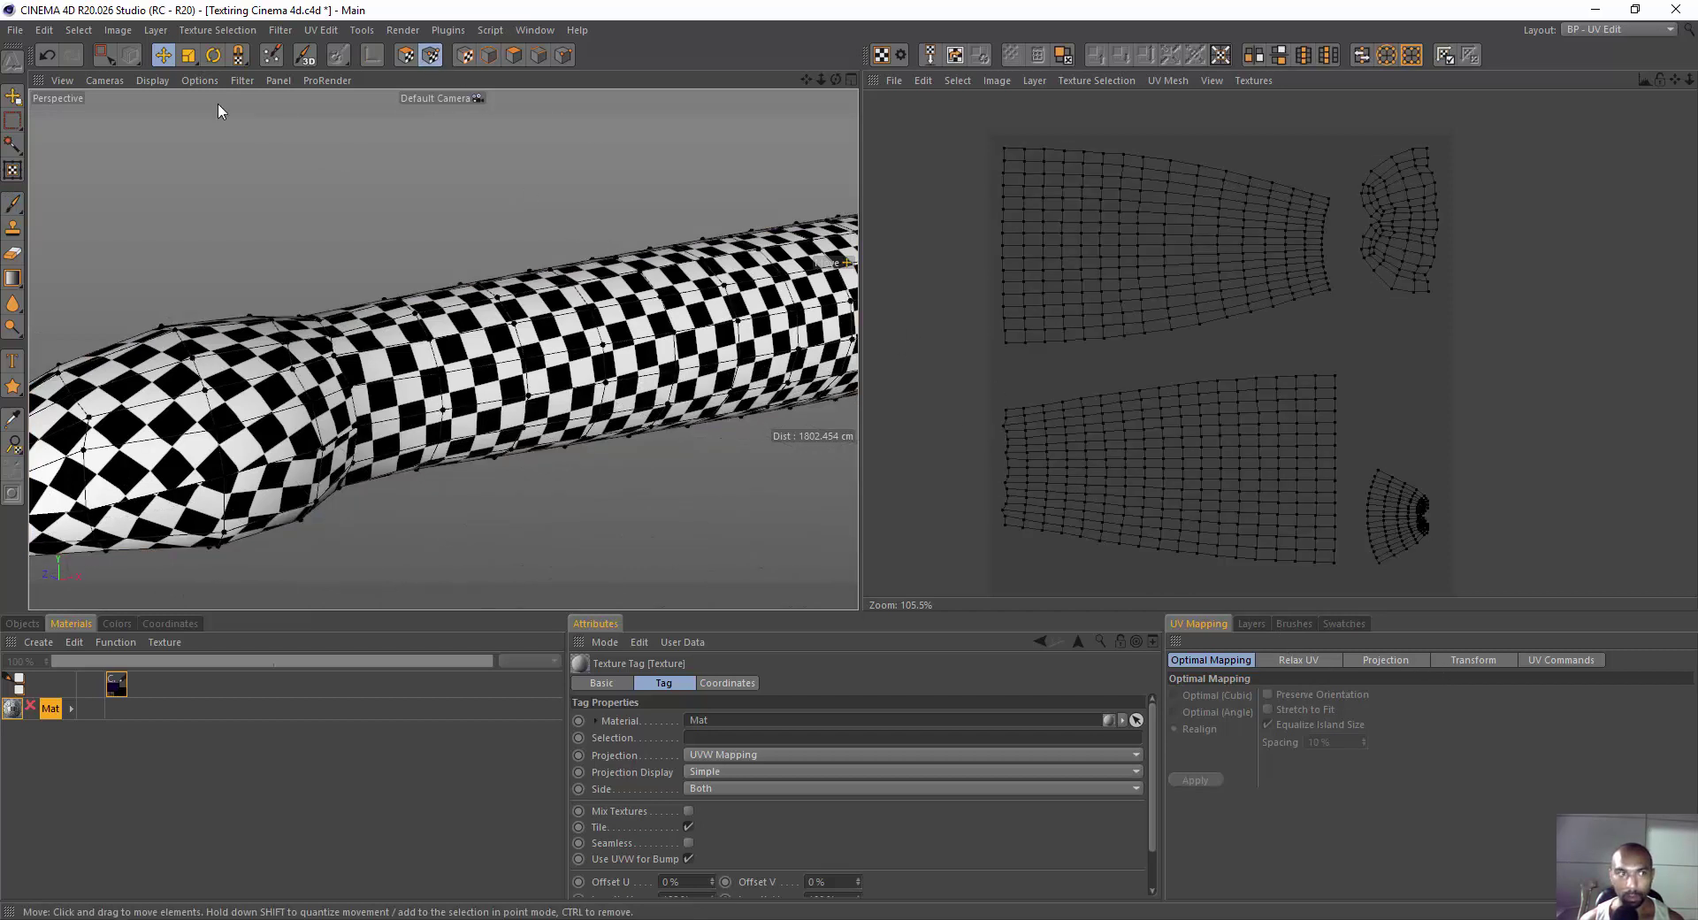
key("0")
left_click_drag(976, 397, 1017, 579)
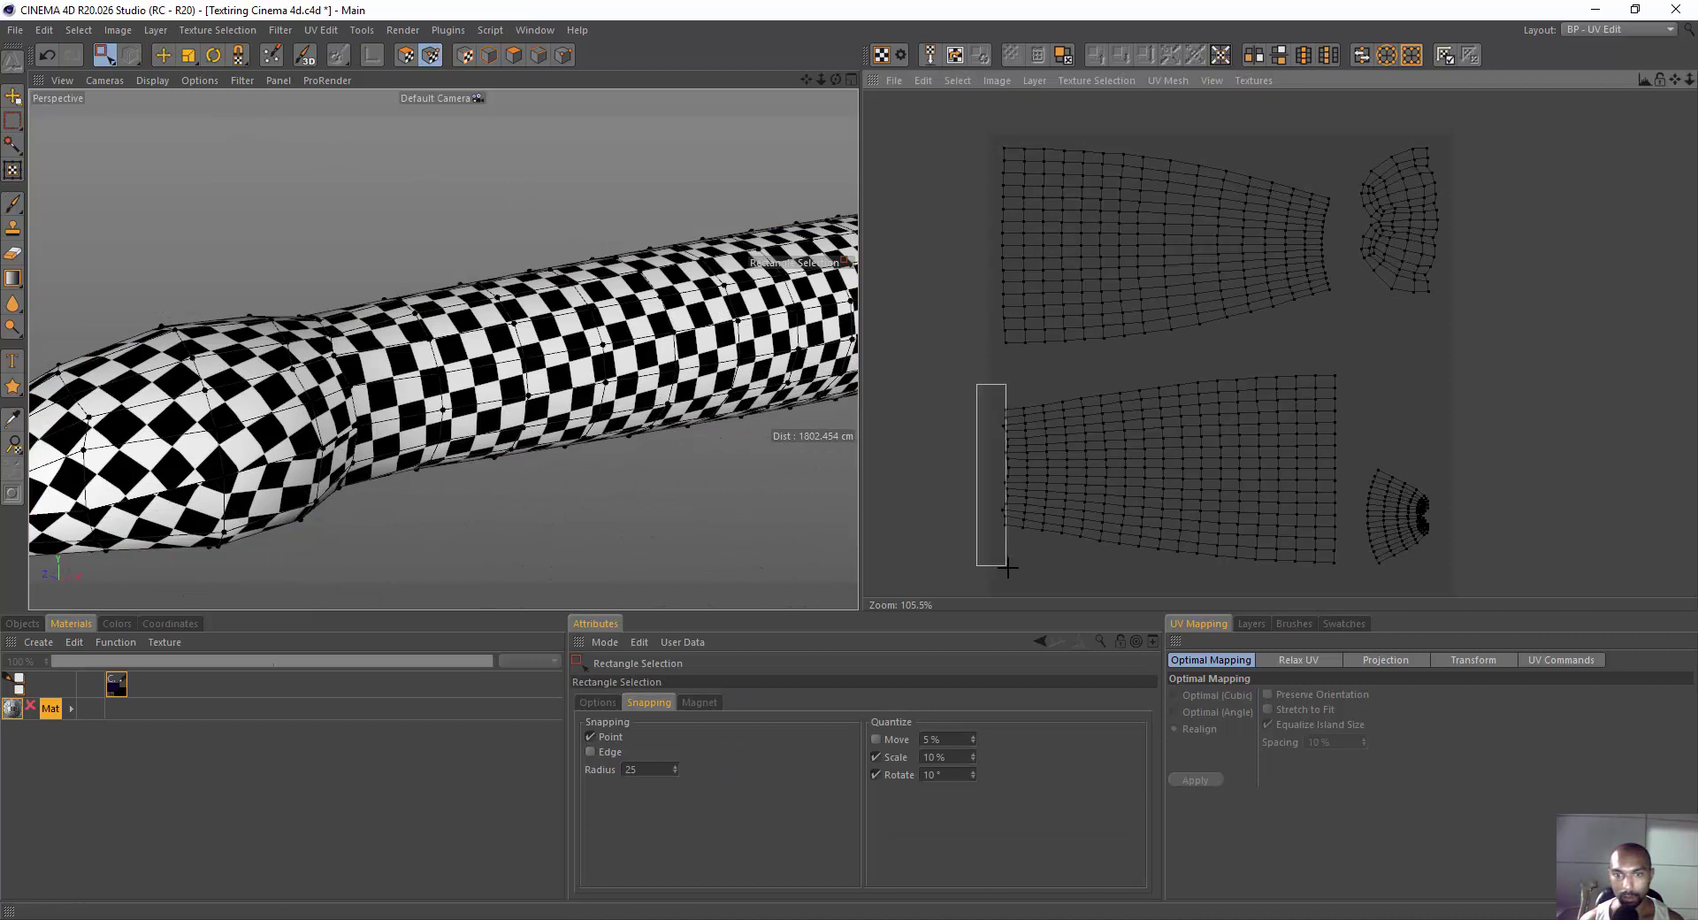
left_click(1470, 663)
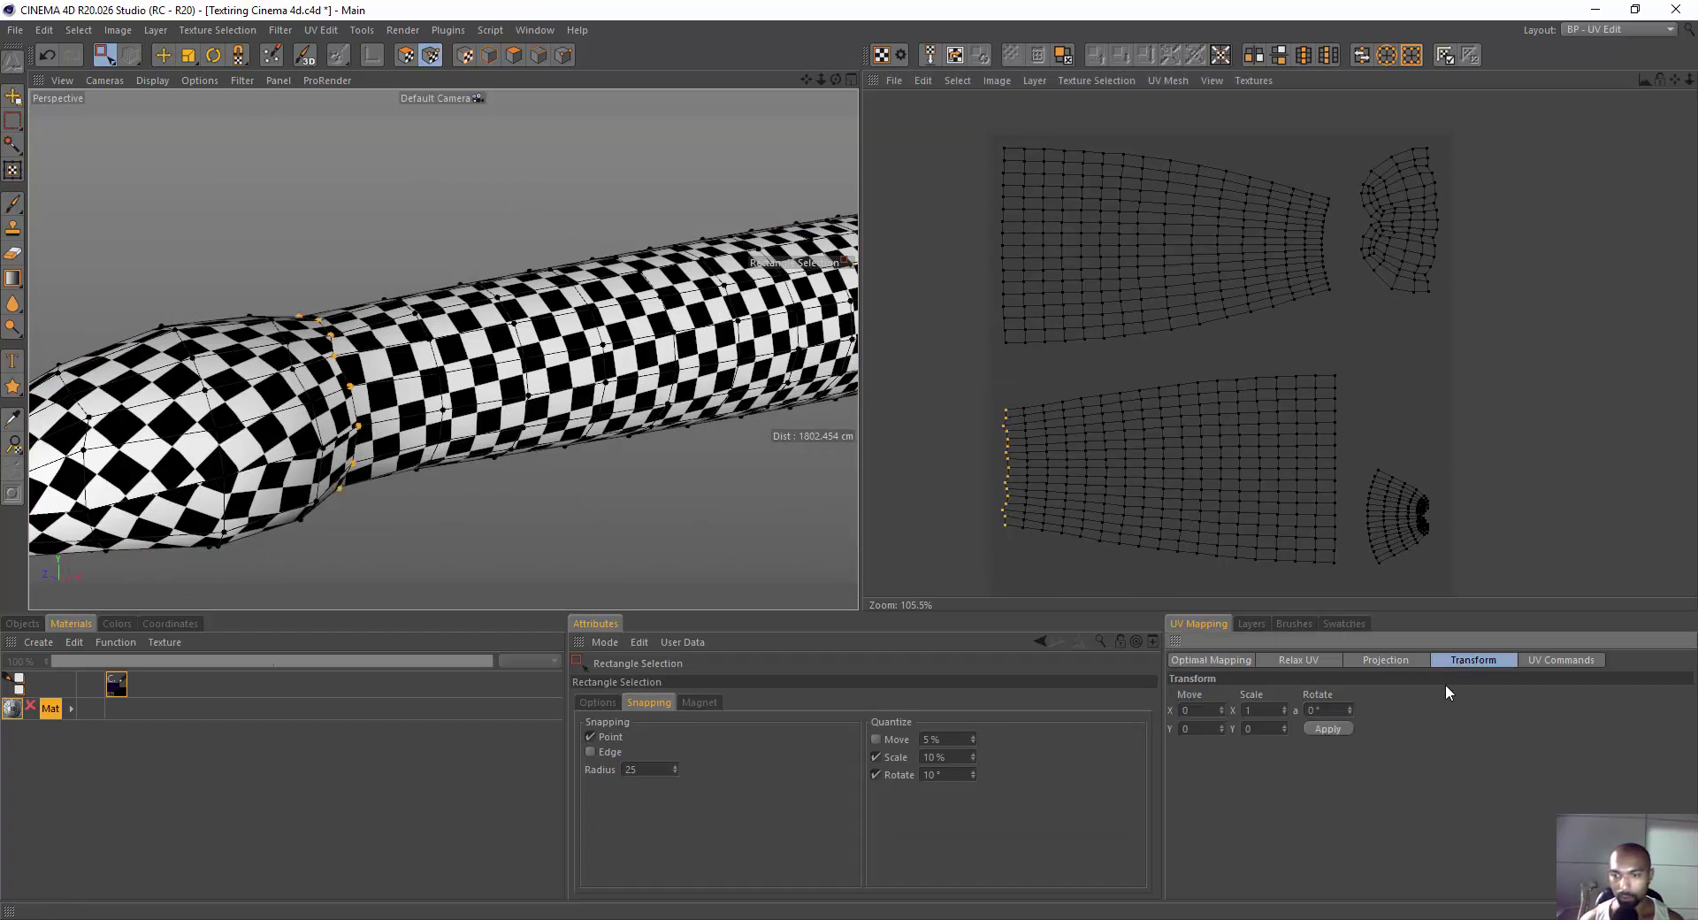
left_click(1263, 728)
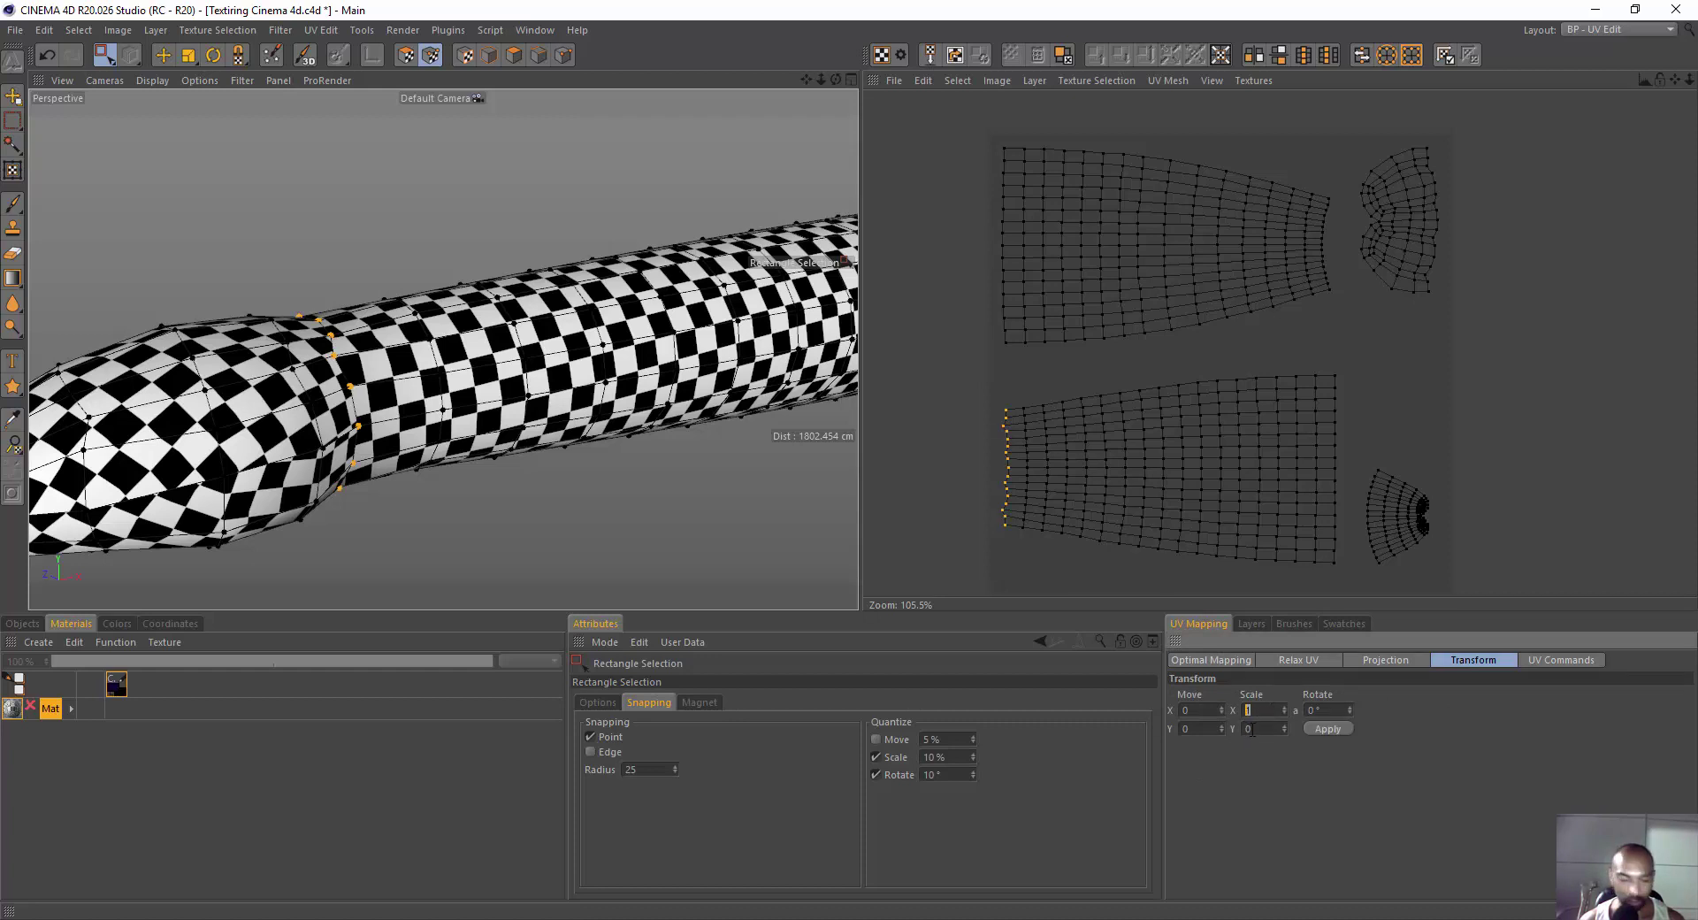
type("0")
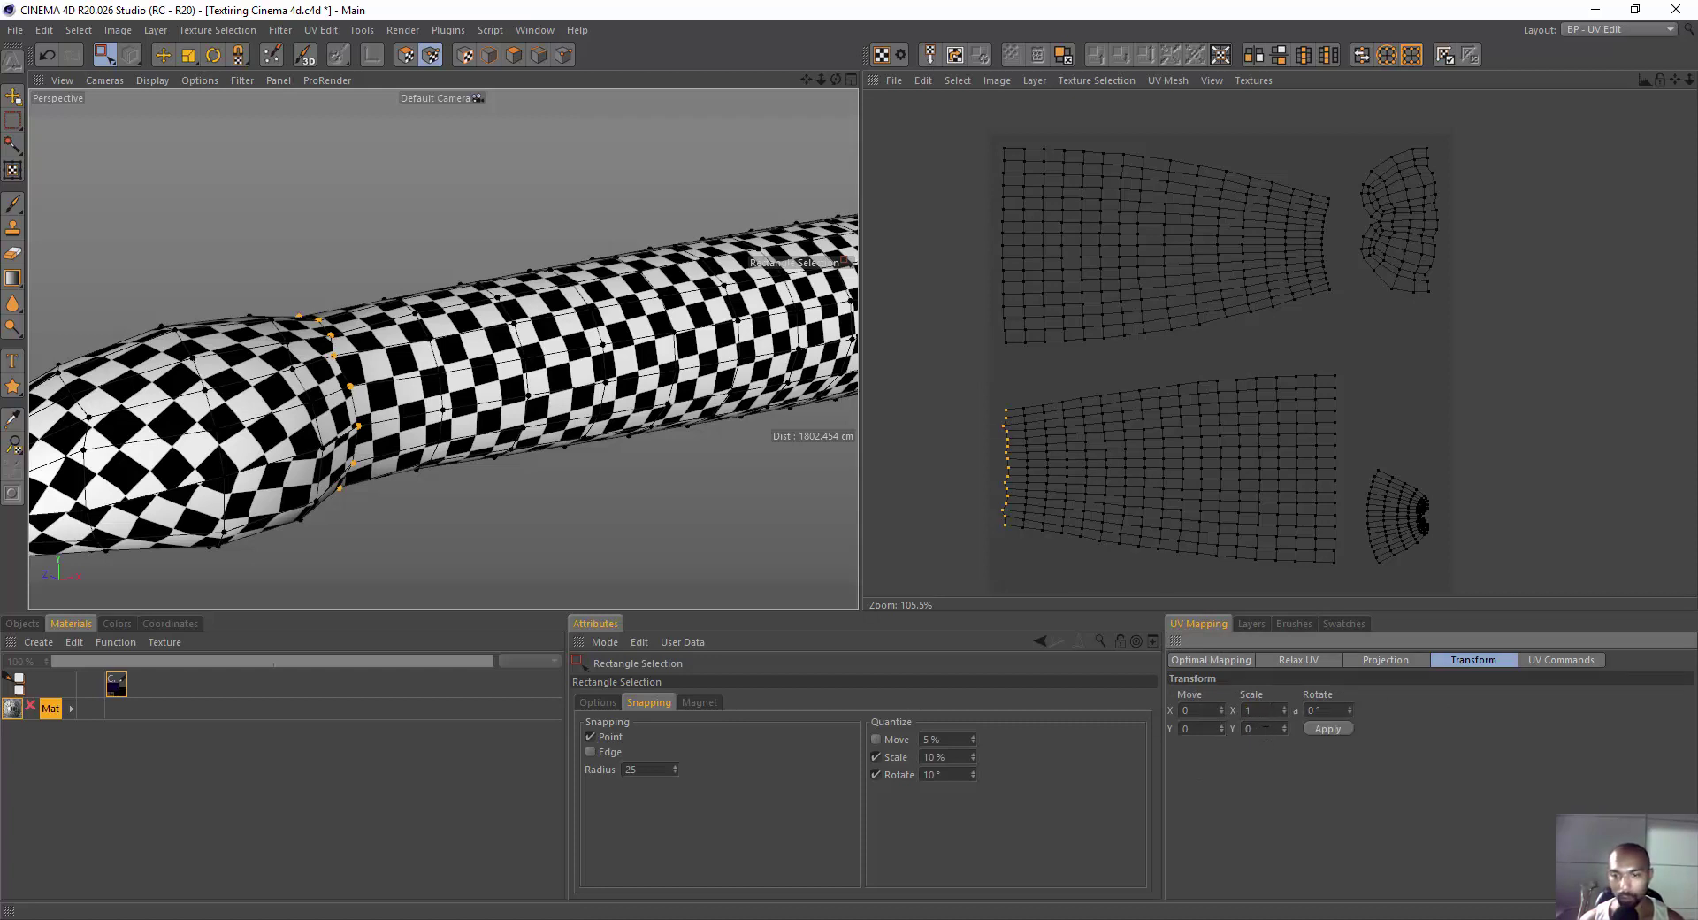
key("BackSpace")
type("1")
left_click(1248, 711)
type("0")
left_click(1327, 728)
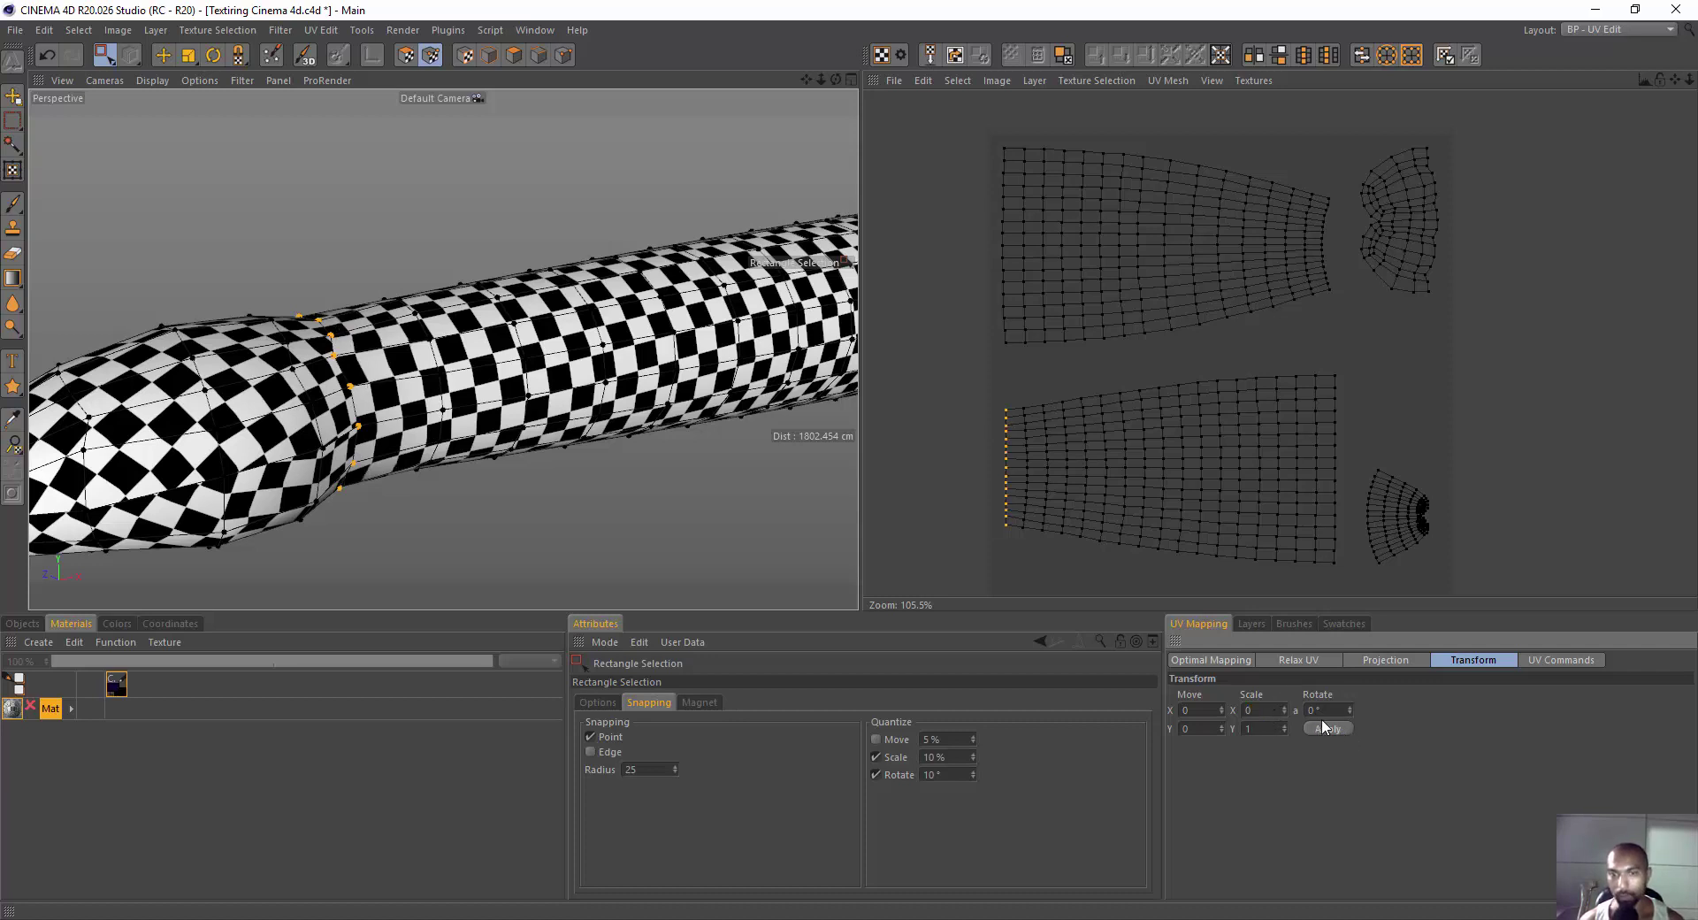
Straighten the remaining edges of the upper, lower and small islands the same way.
left_click_drag(1337, 356, 1332, 610)
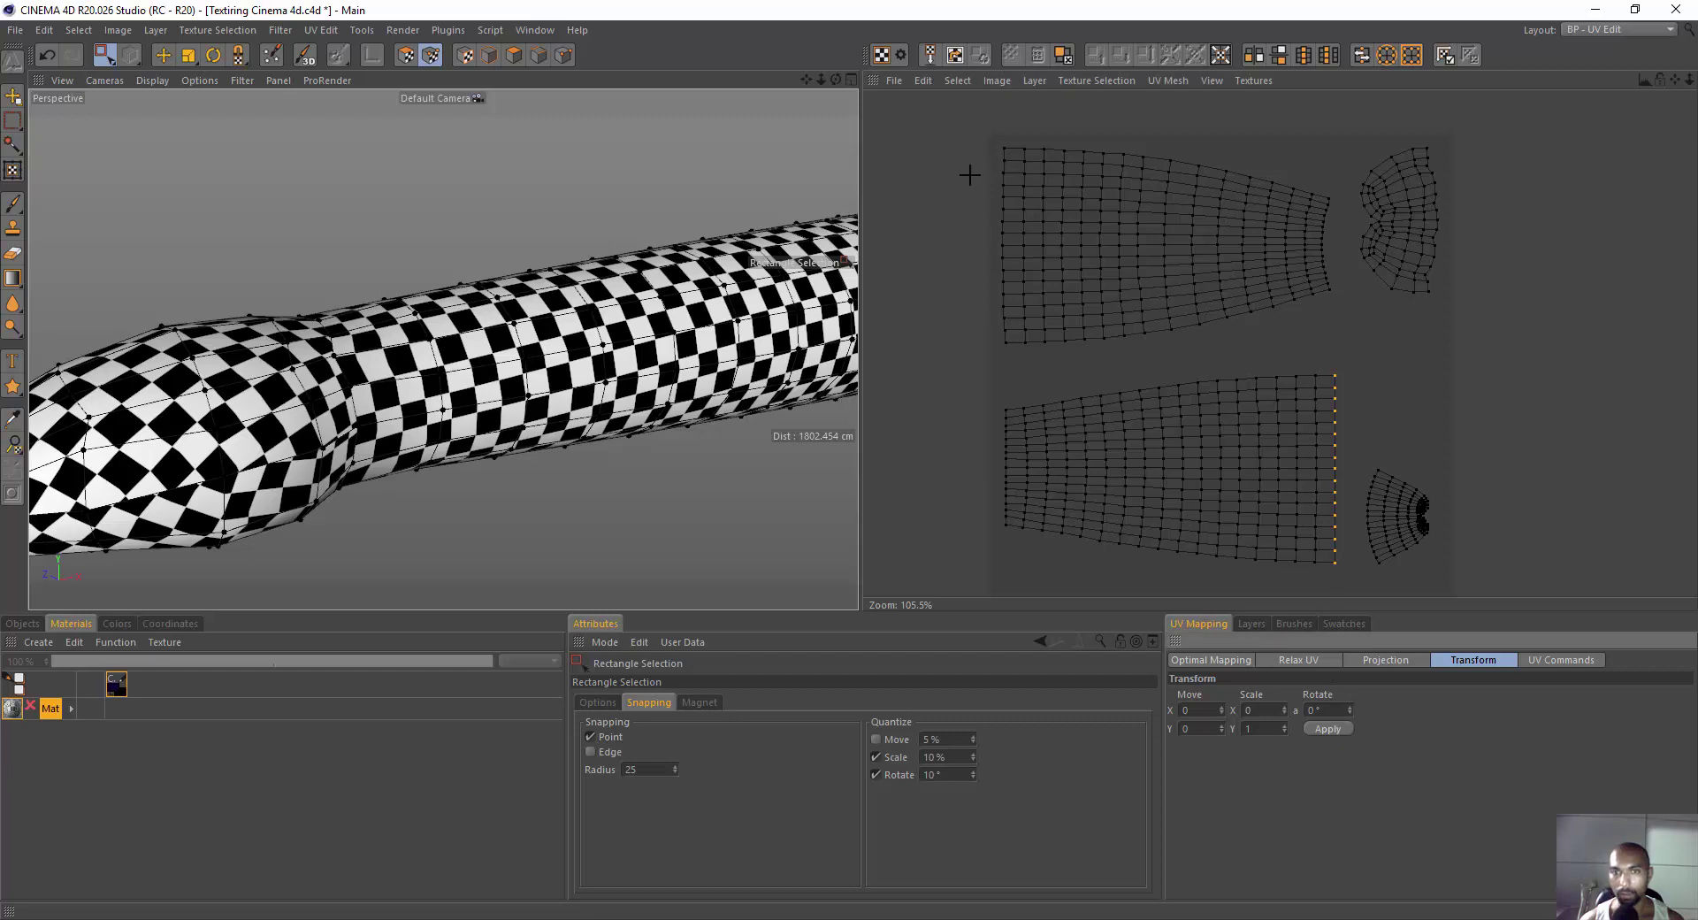
left_click_drag(973, 128, 1011, 382)
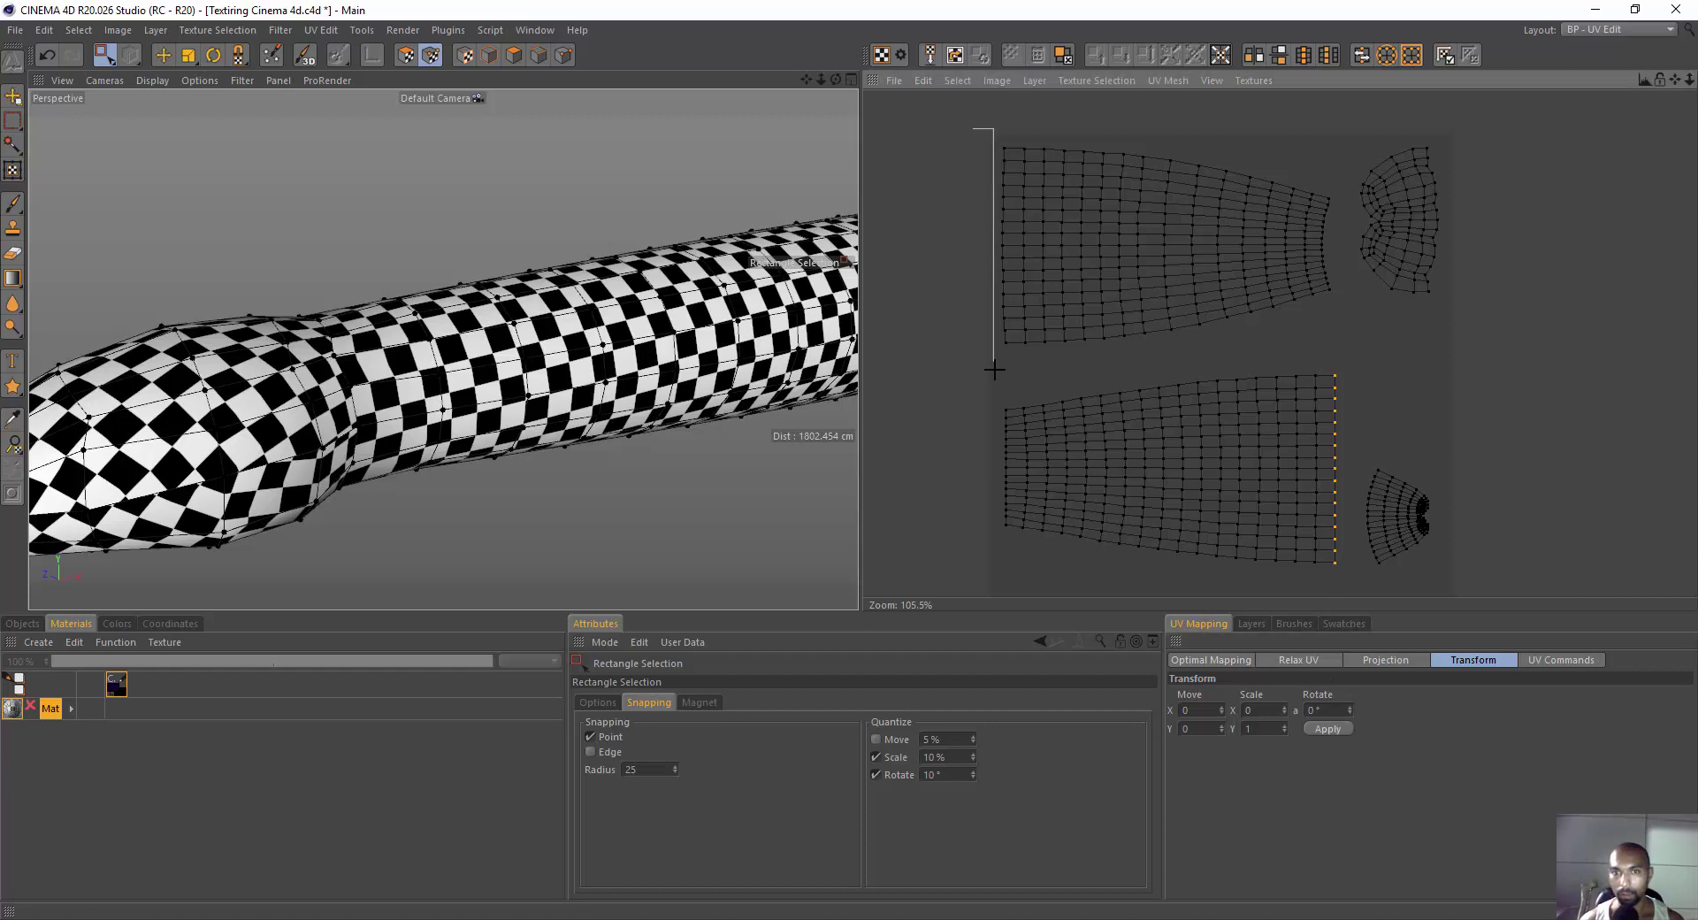
left_click(1327, 728)
left_click_drag(1323, 181, 1348, 324)
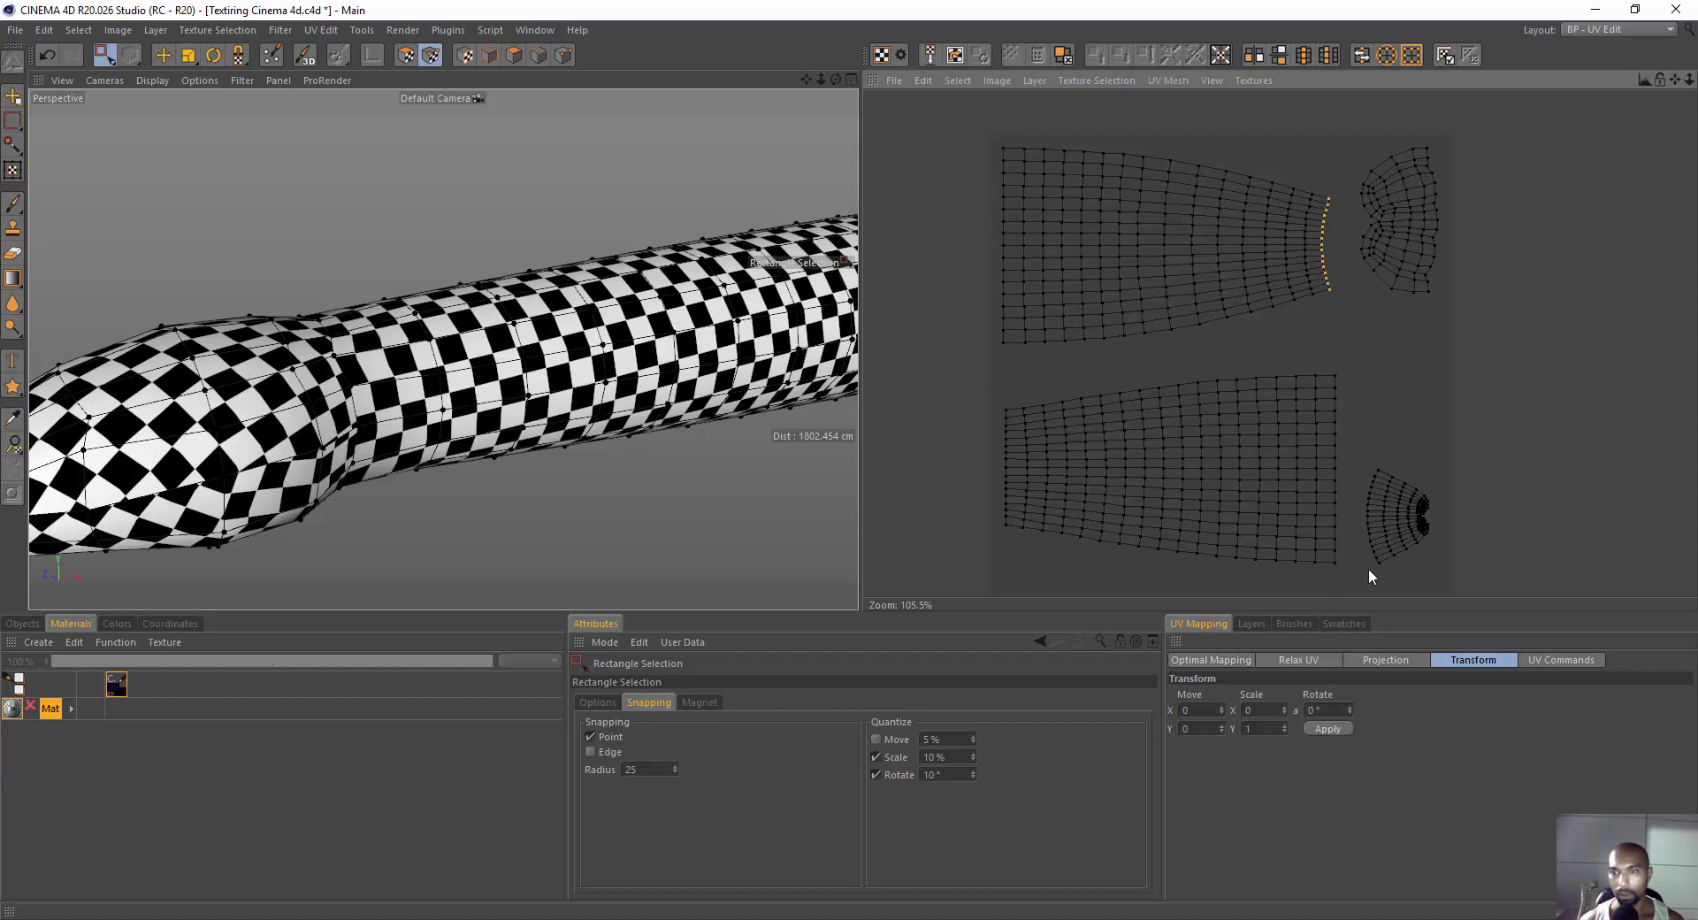
left_click(1327, 728)
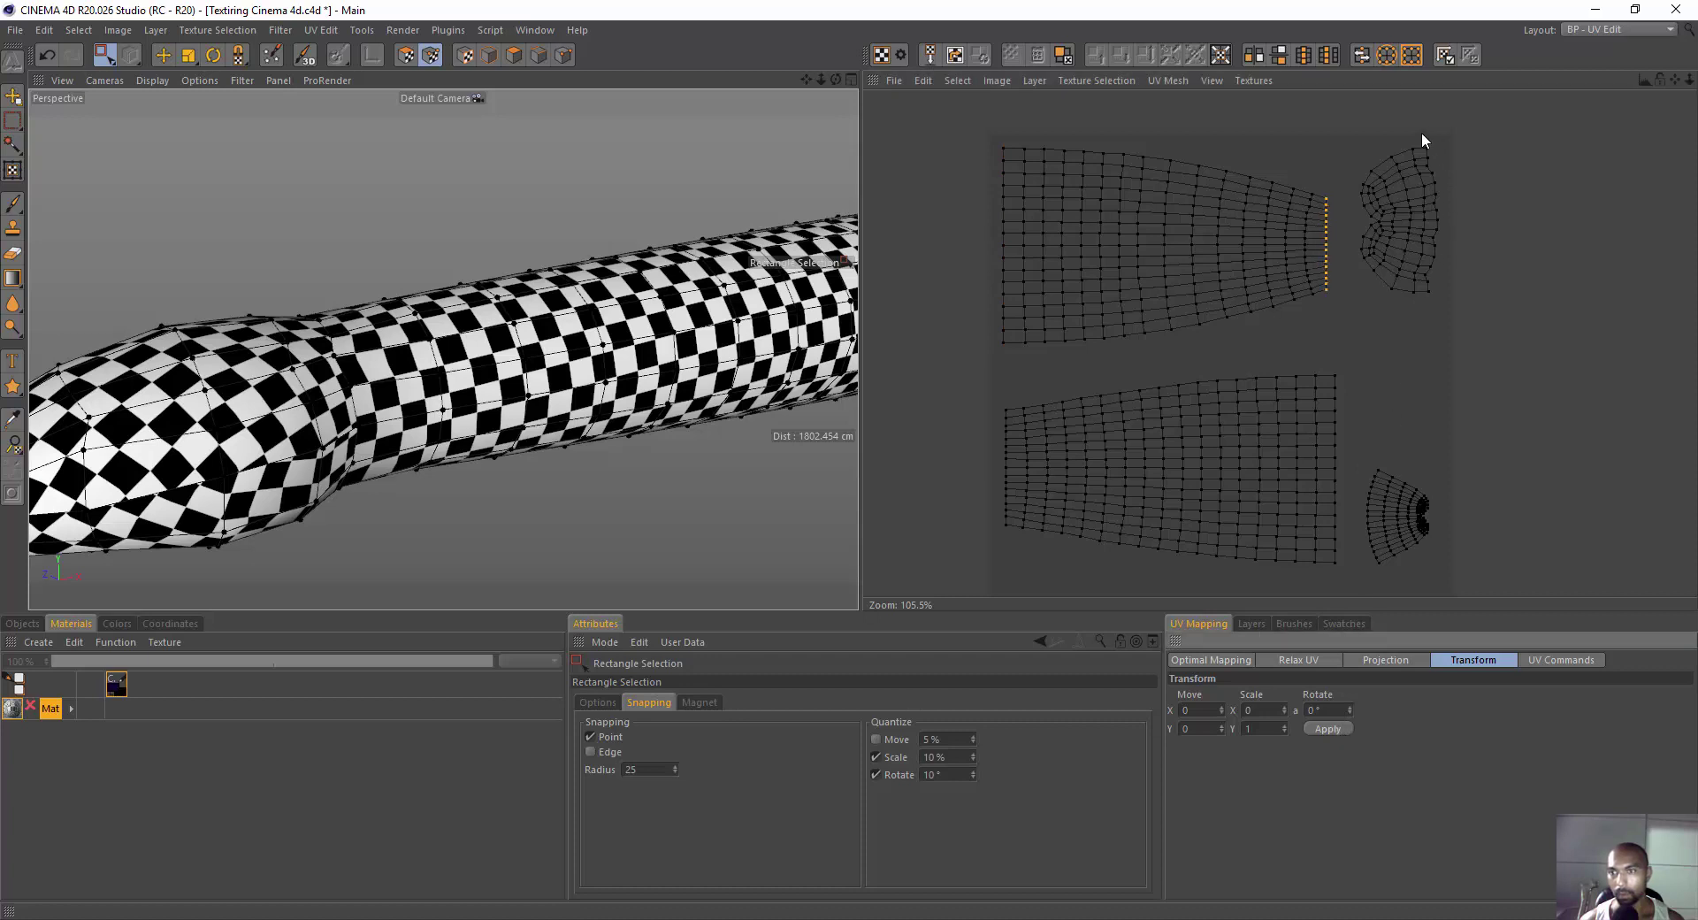
left_click_drag(1426, 139, 1433, 339)
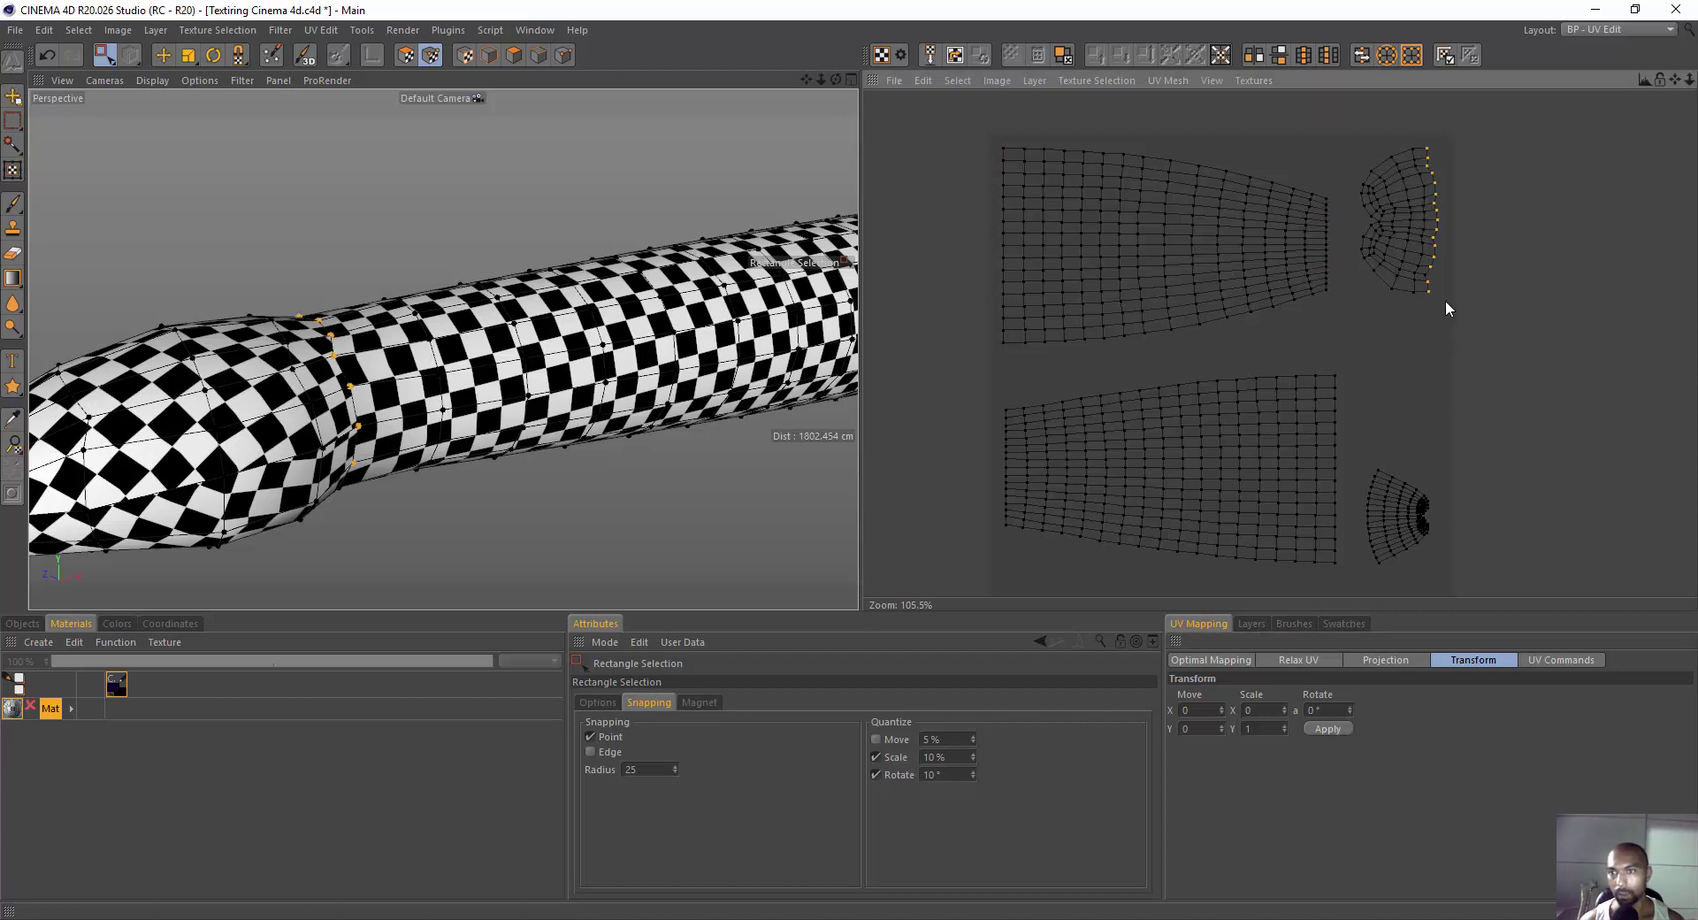
left_click(1323, 729)
mouse_move(1356, 452)
left_mouse_down()
mouse_move(1382, 500)
mouse_move(1381, 580)
left_mouse_up()
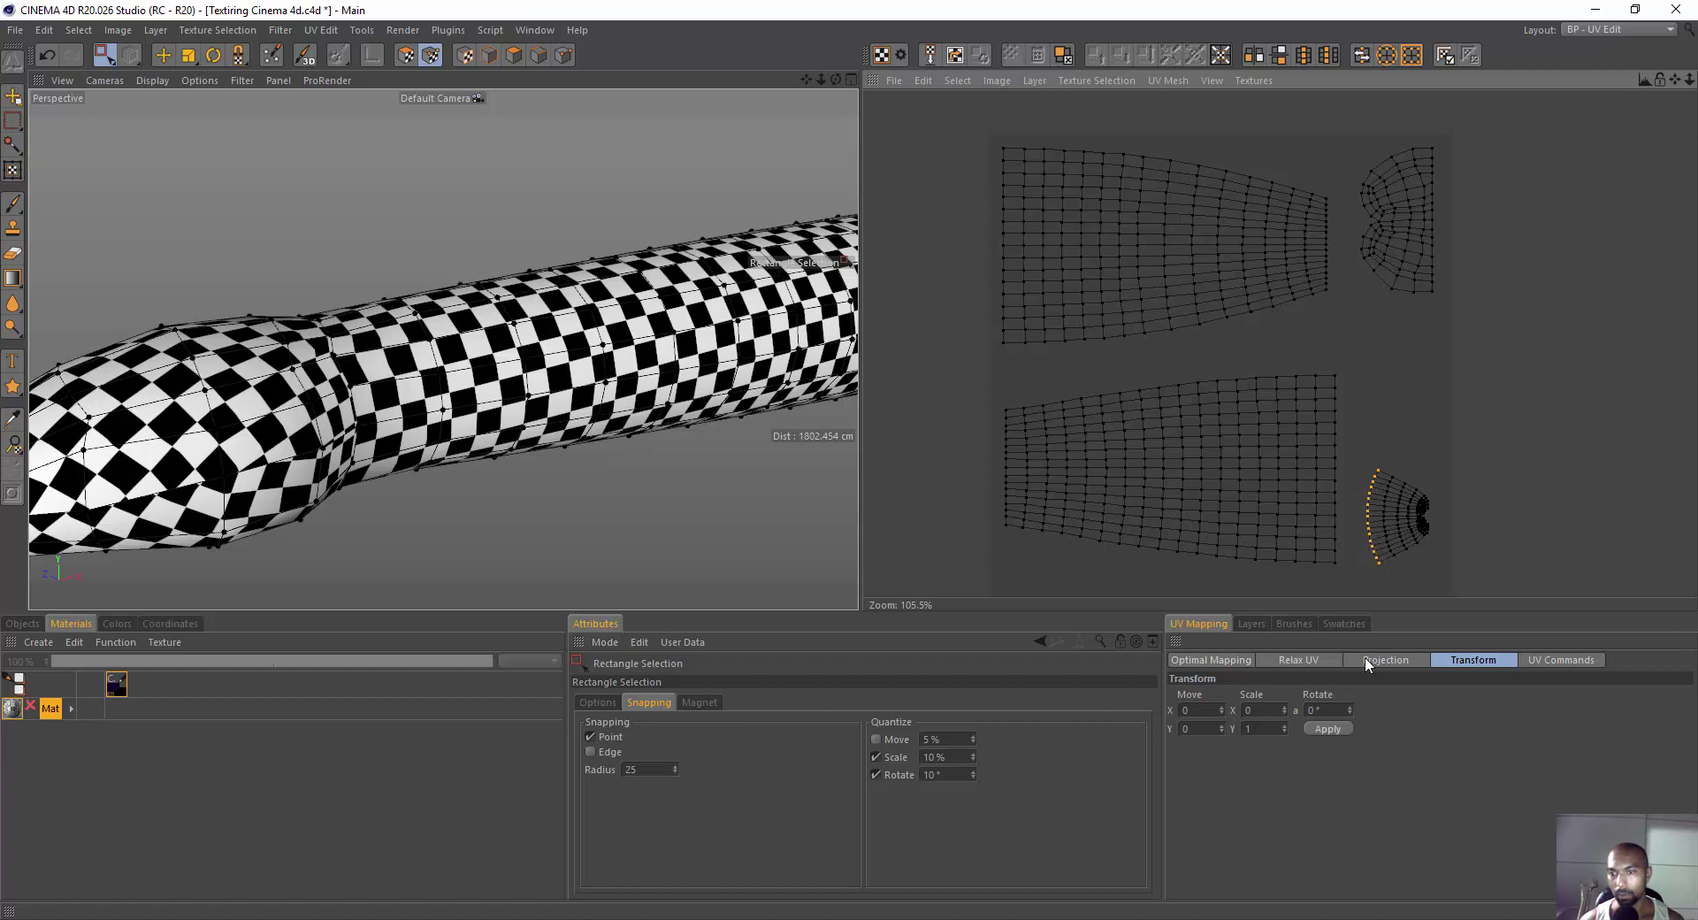
left_click(1328, 728)
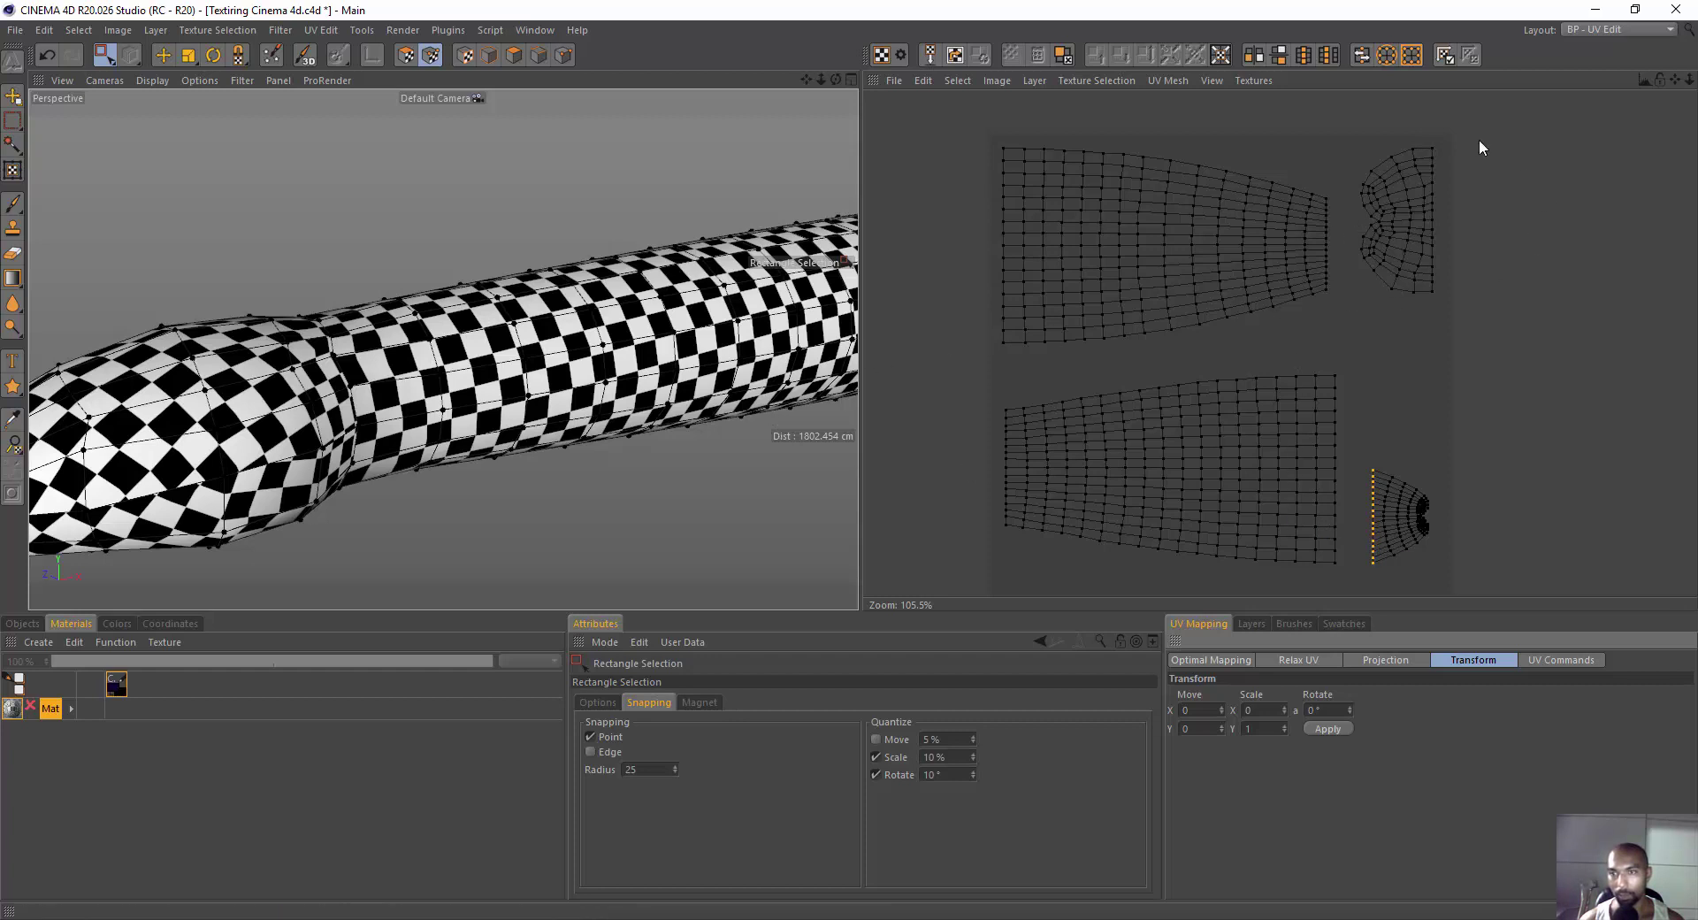
Select the edge points of both large islands and bring up the Relax UV options.
mouse_move(1444, 129)
left_mouse_down()
mouse_move(1450, 242)
mouse_move(1431, 332)
left_mouse_up()
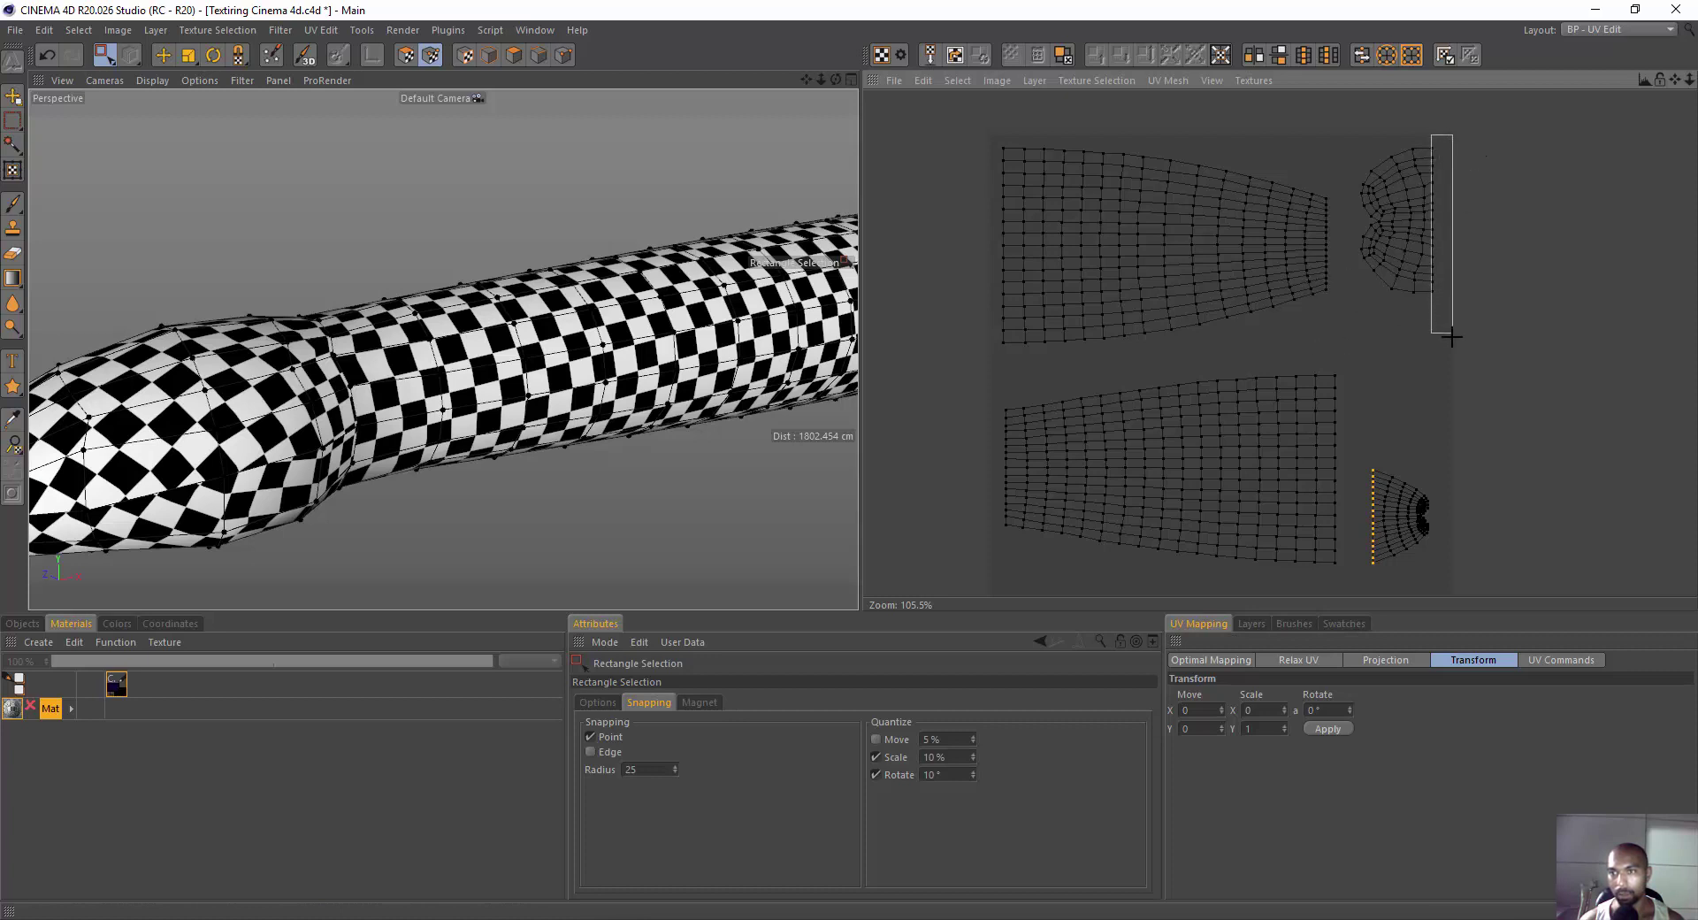
left_click_drag(1433, 137, 1455, 349)
left_click_drag(1329, 183, 1316, 354, "shift")
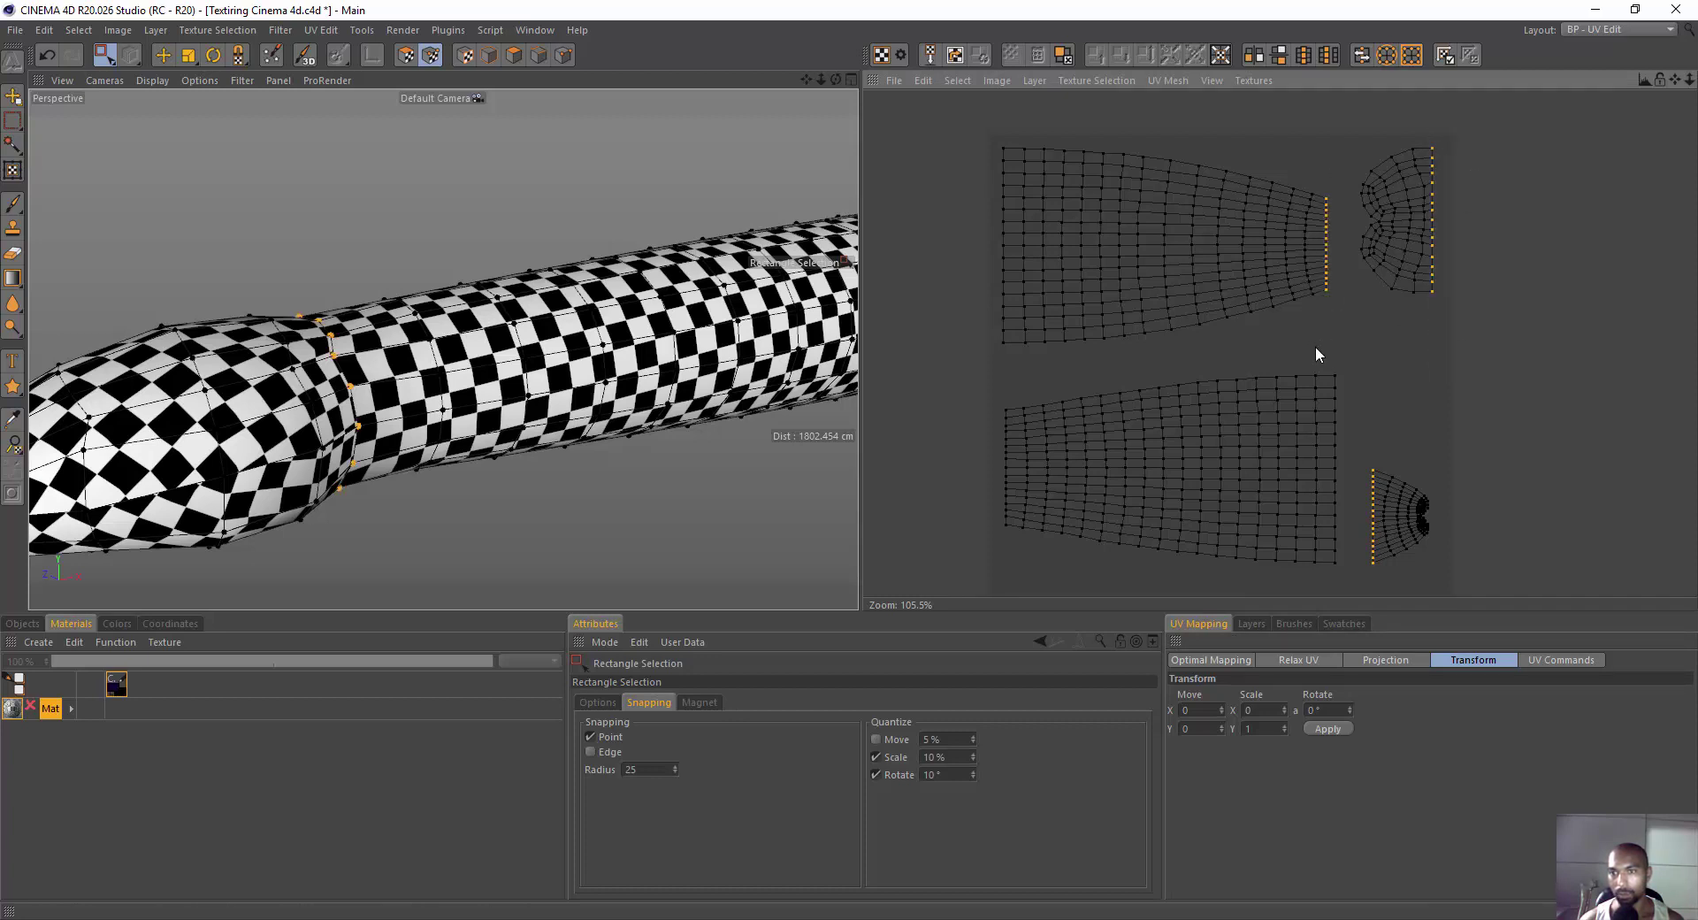
left_click_drag(972, 111, 1010, 564, "shift")
left_click_drag(1325, 361, 1345, 591)
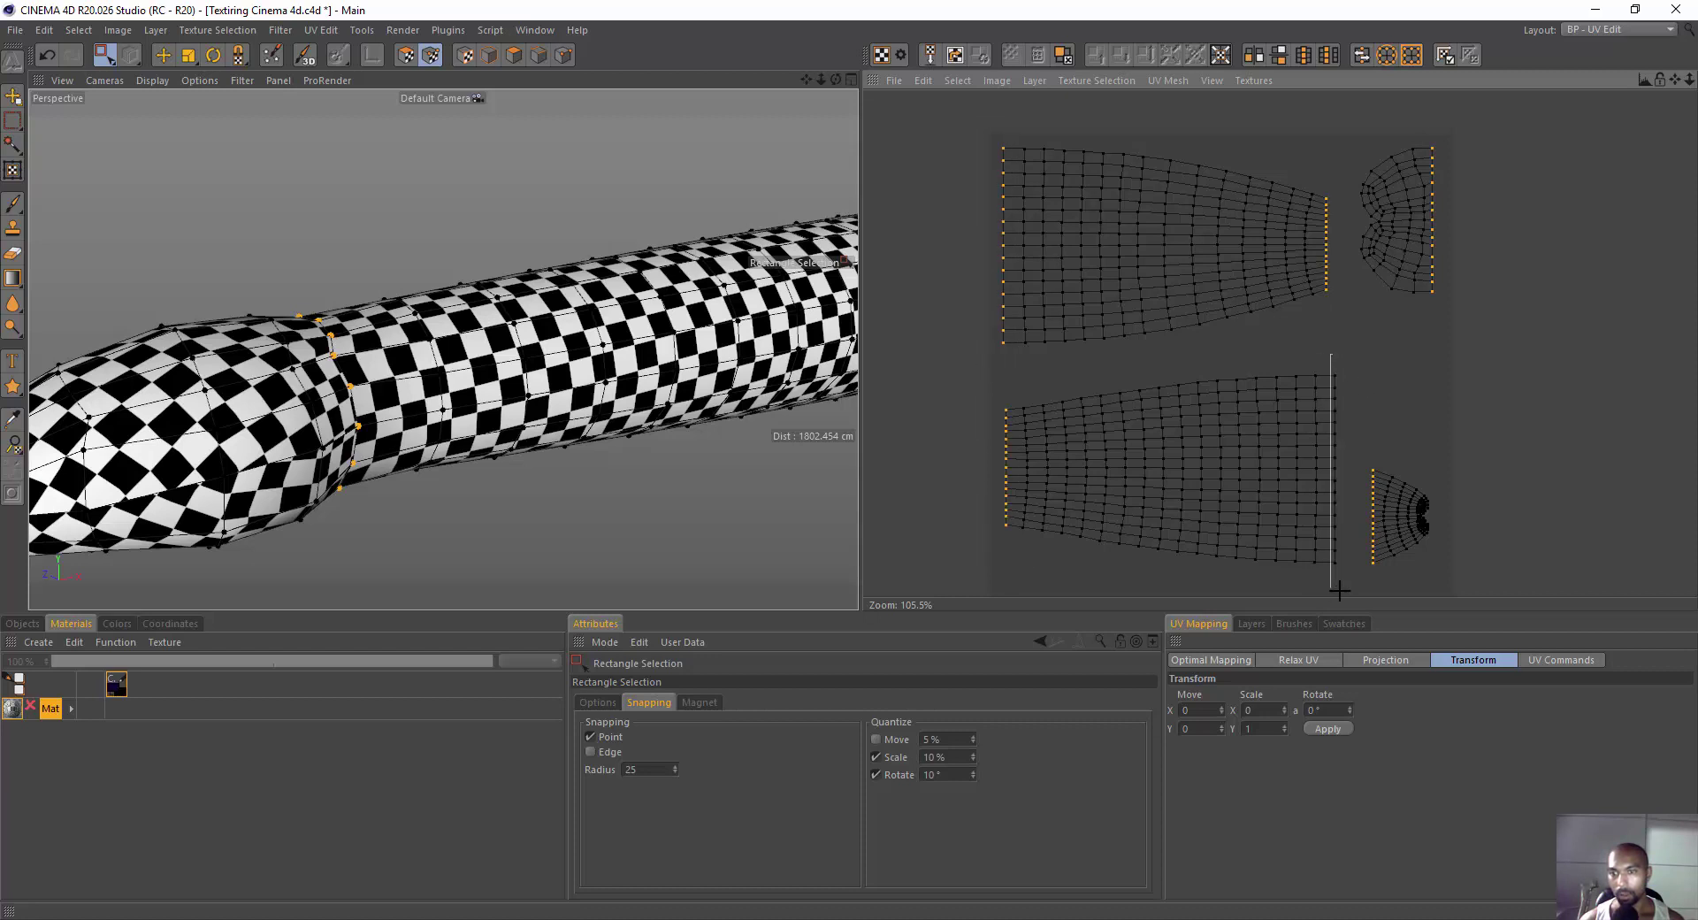
left_click(1385, 662)
left_click(1302, 662)
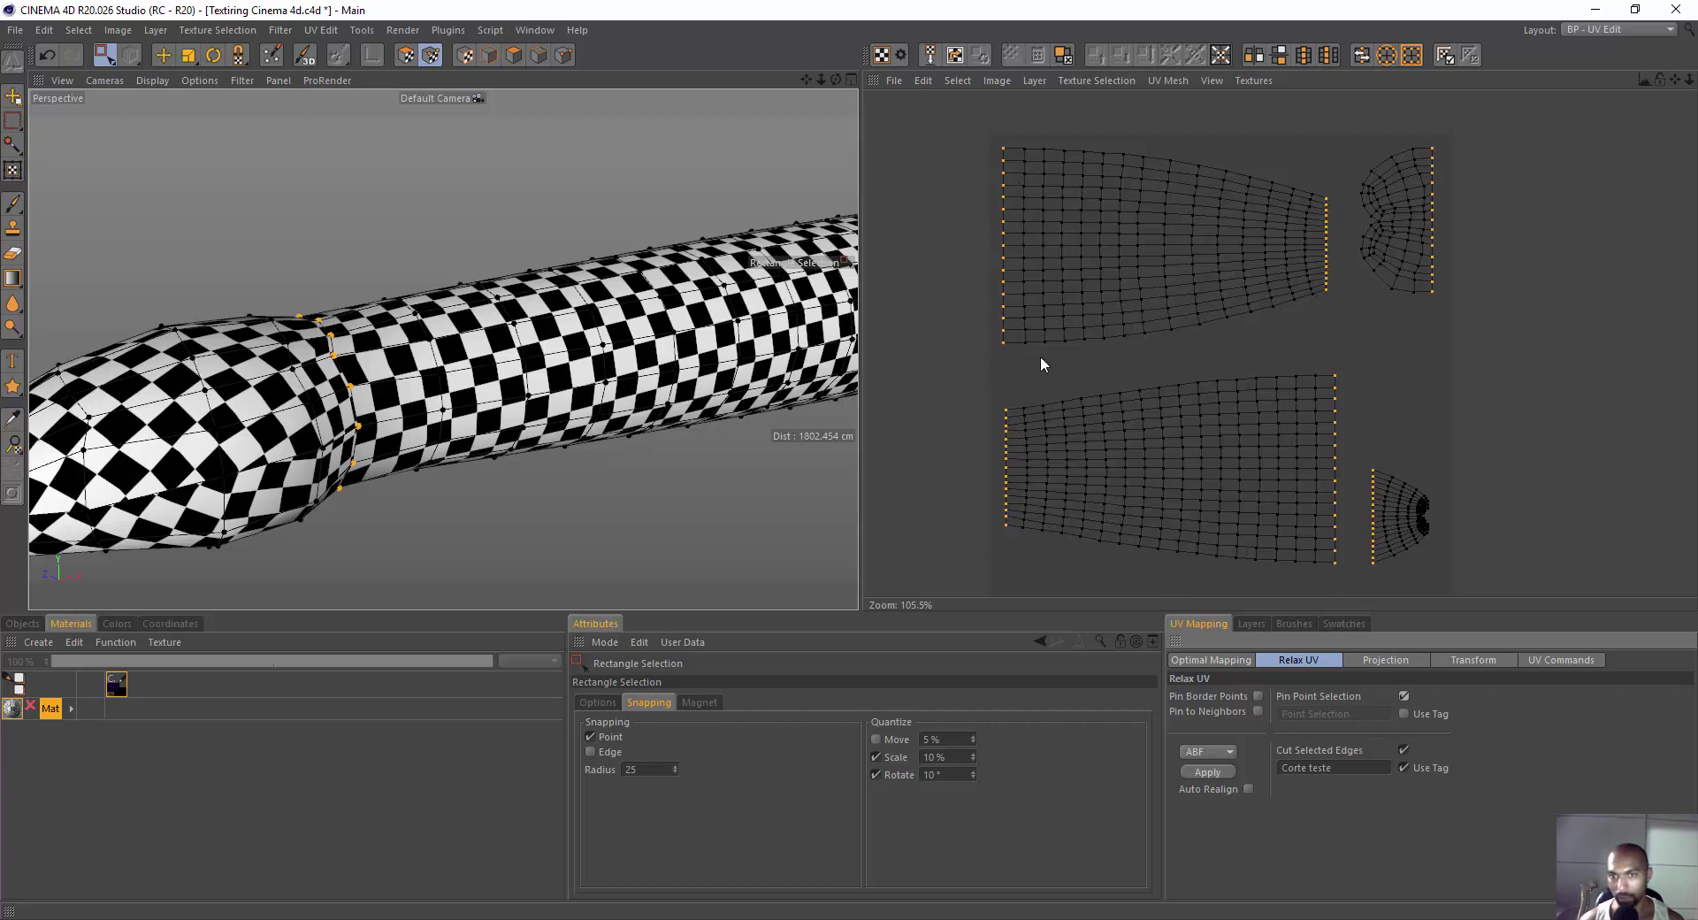
Apply Relax UV in UV Polygon mode and orbit the view to check the even checkers.
left_click(405, 55)
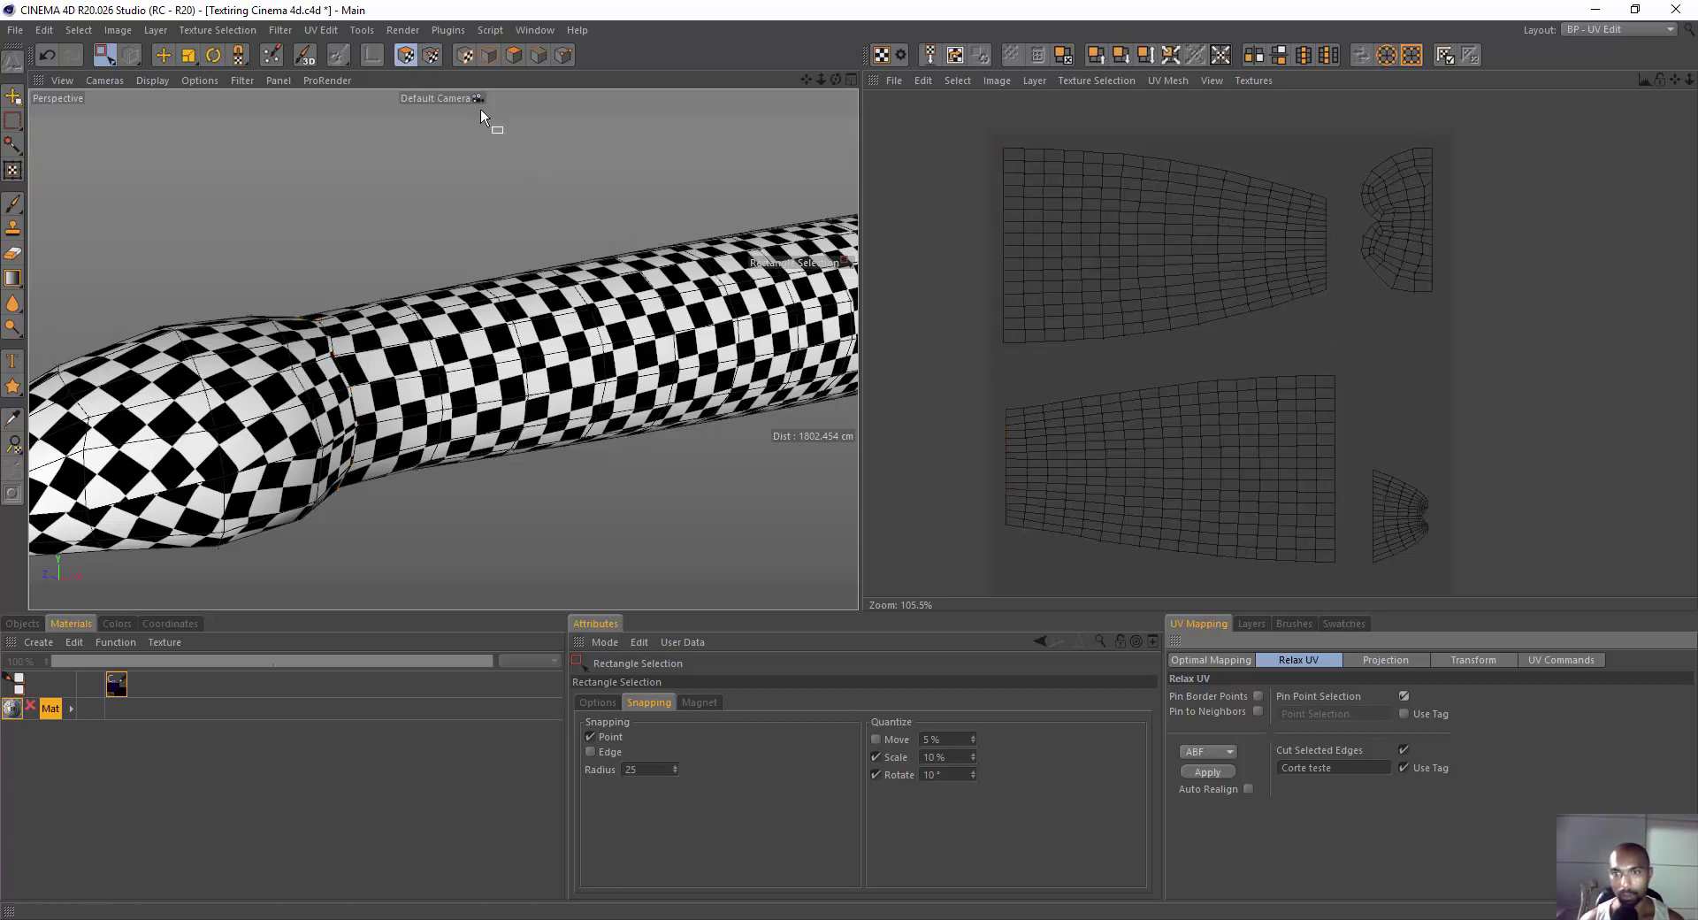
left_click(1212, 779)
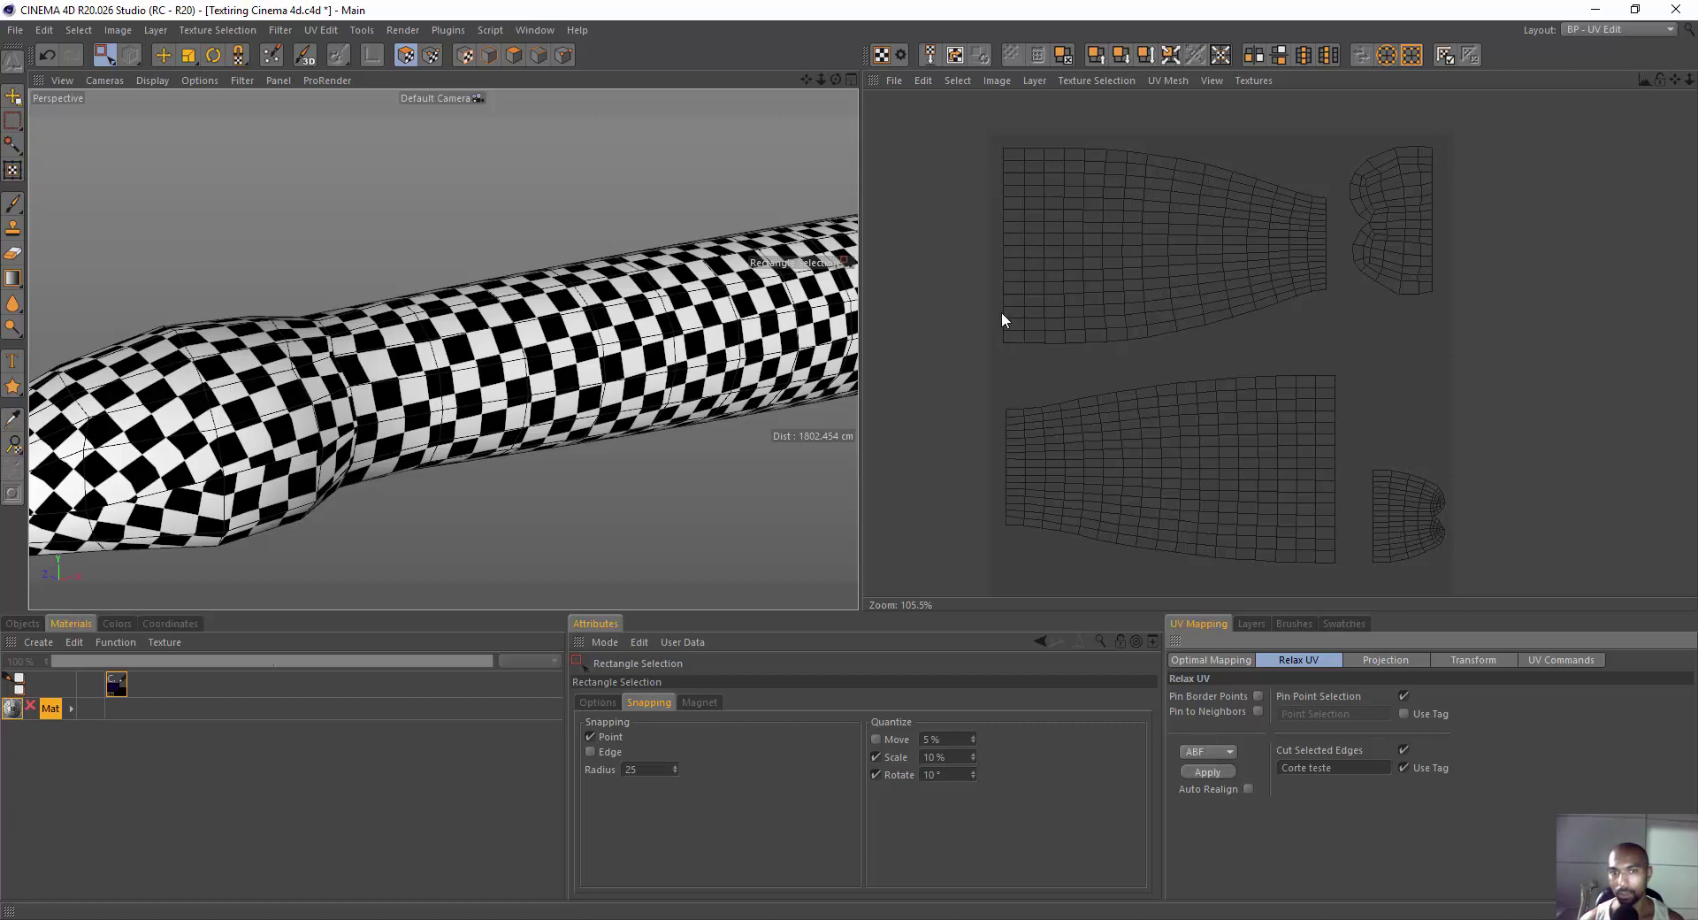
scroll(424, 263, "down", 3)
scroll(531, 288, "down", 3)
scroll(655, 284, "down", 2)
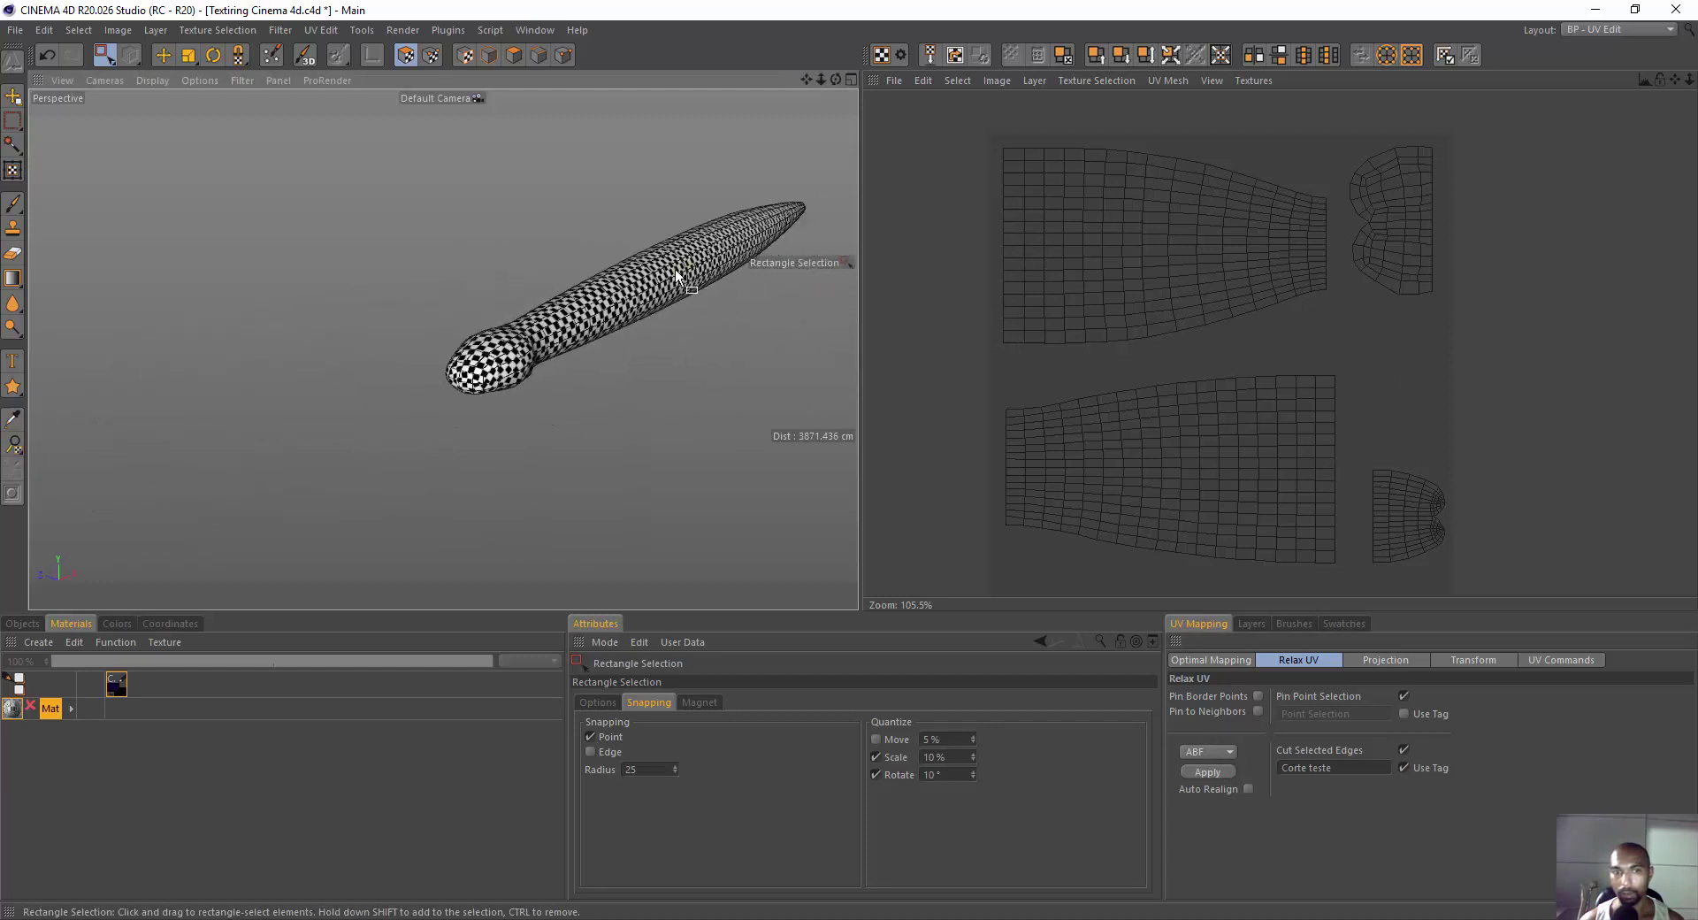
left_click_drag(677, 276, 447, 318, "alt")
scroll(608, 339, "up", 3)
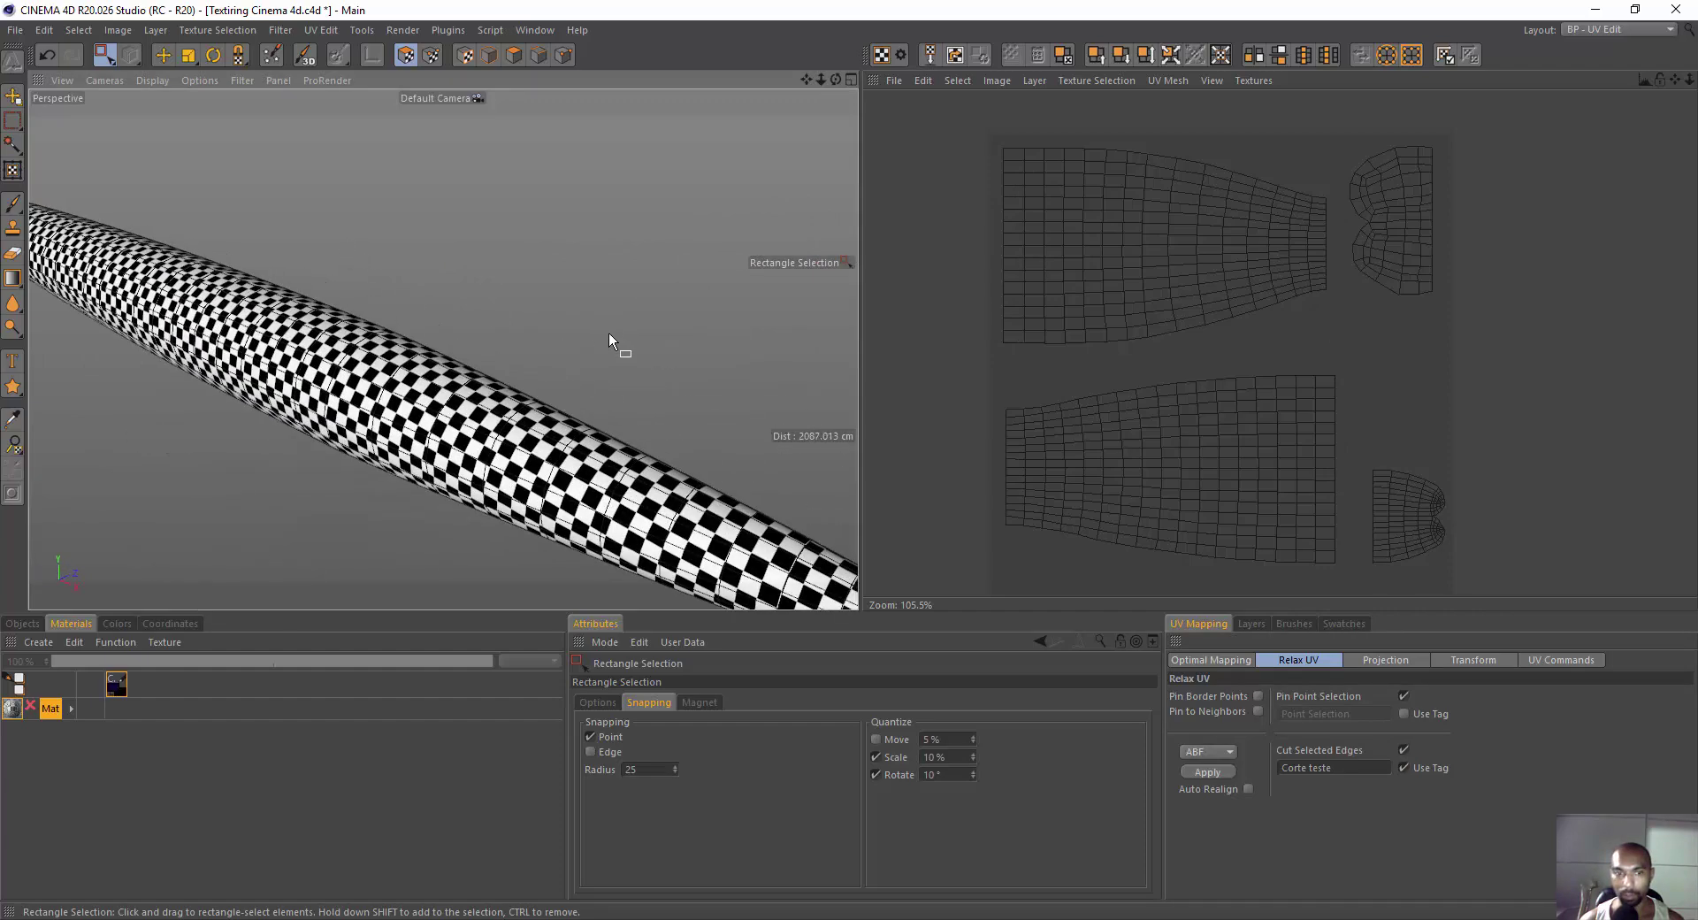
left_click_drag(609, 339, 455, 227, "alt")
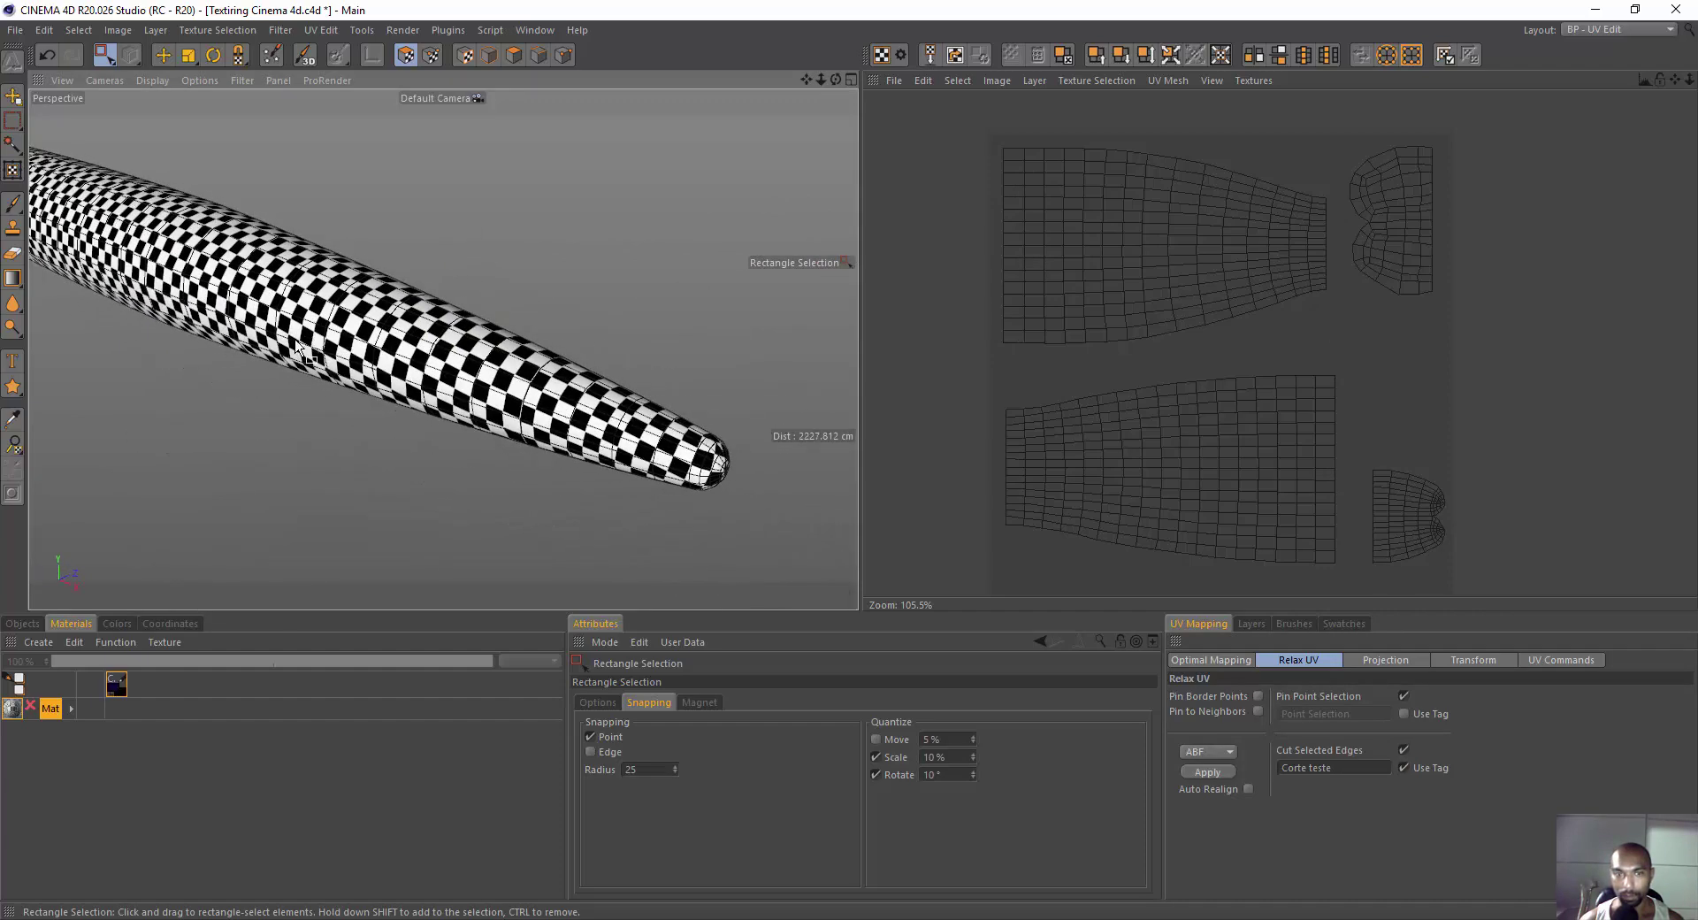
mouse_move(297, 345)
left_mouse_down("alt")
mouse_move(341, 306)
mouse_move(687, 422)
left_mouse_up("alt")
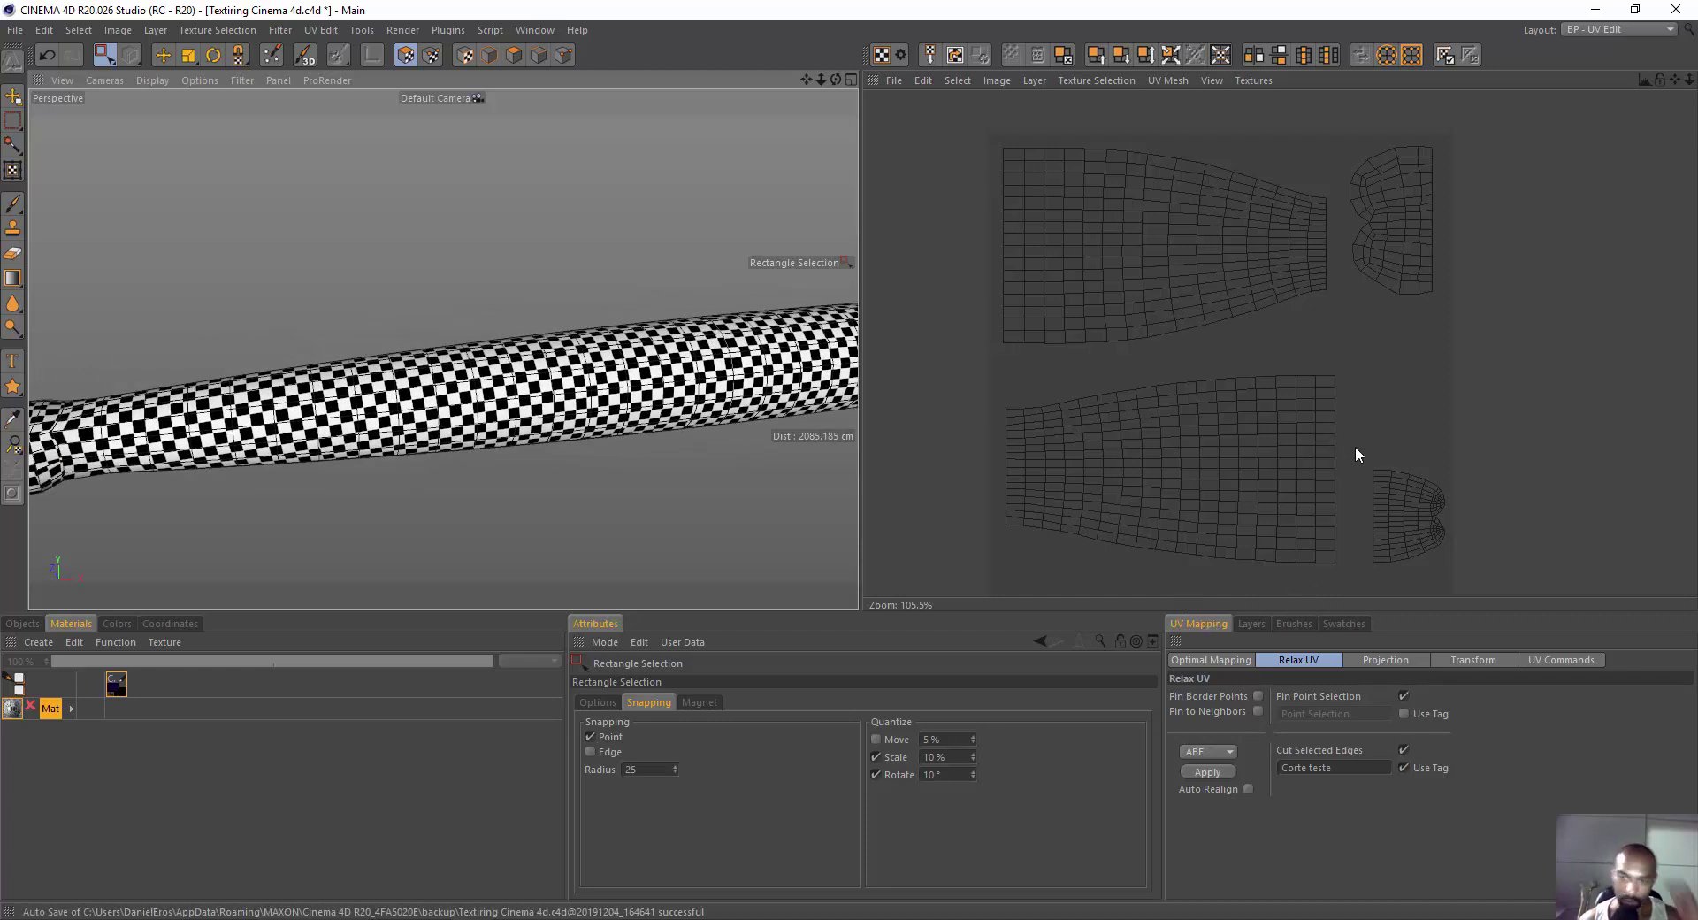
In UV Commands, select a block of upper-island UV polygons and move it off the island.
left_click(1547, 663)
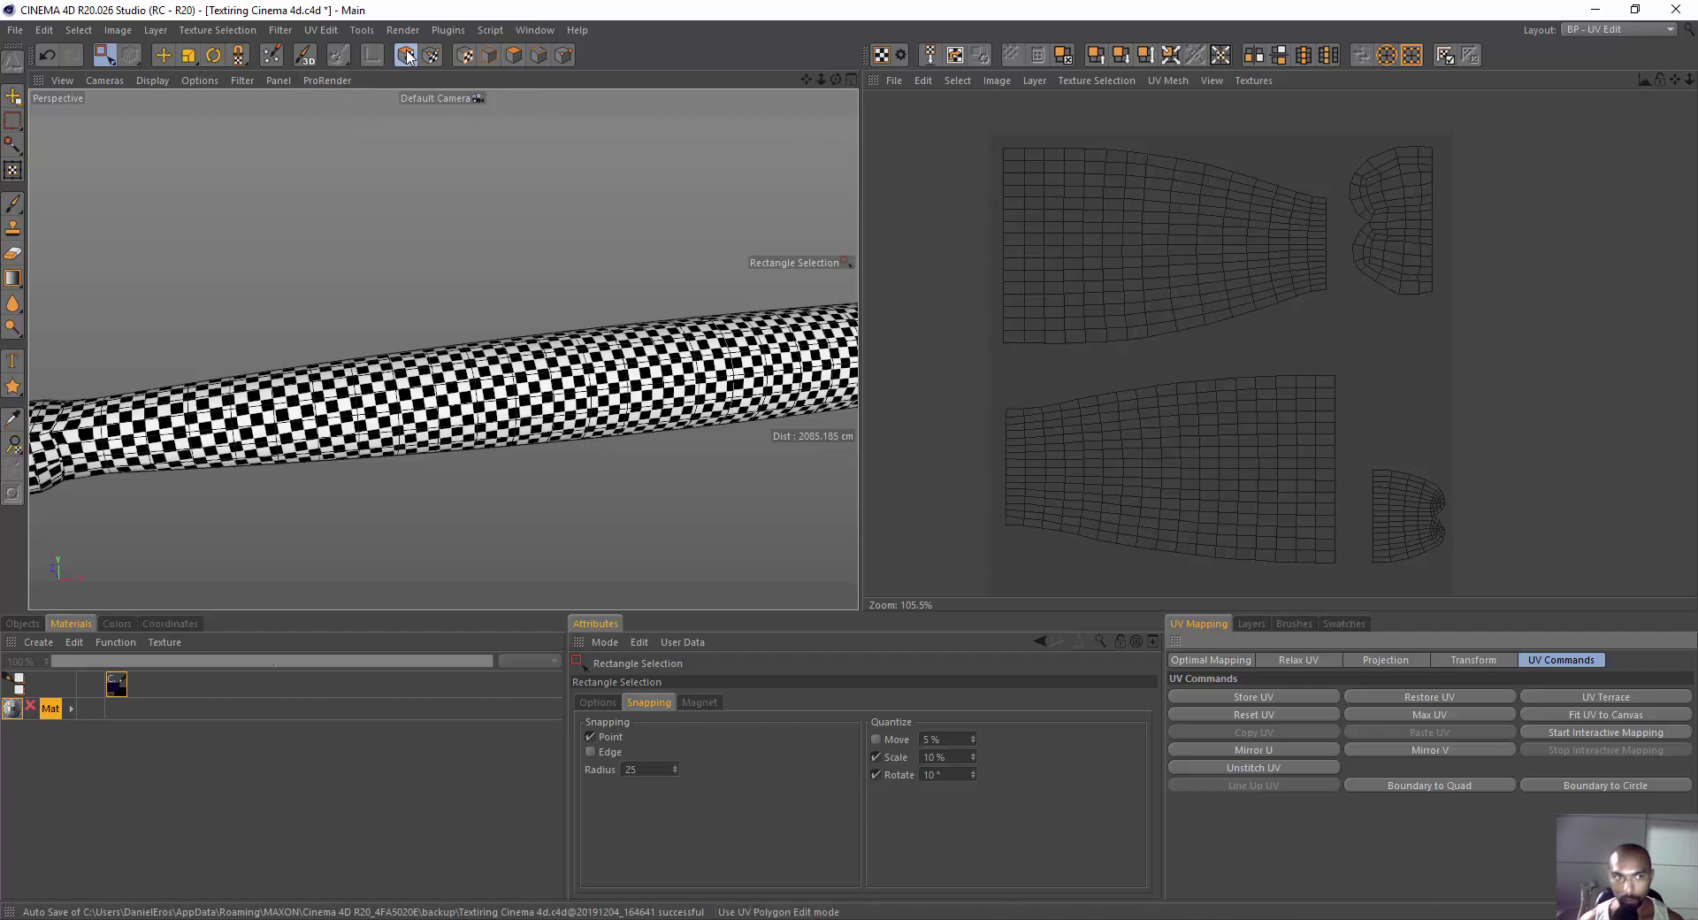
left_click(1154, 262)
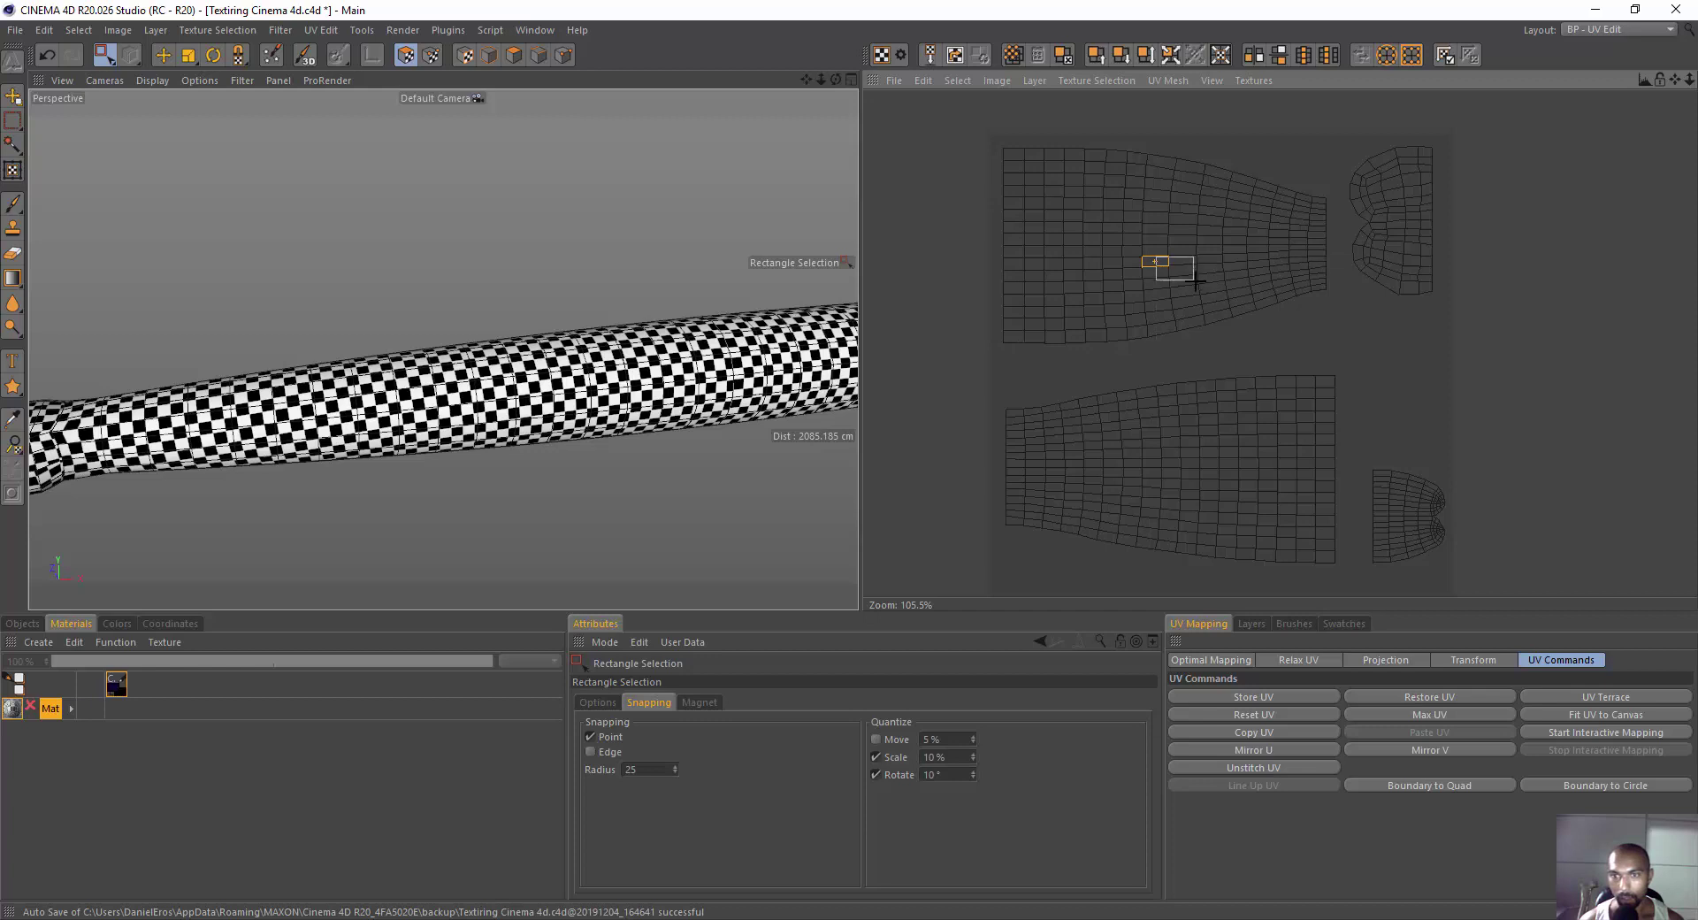
left_click_drag(1155, 257, 1387, 412)
left_click(163, 54)
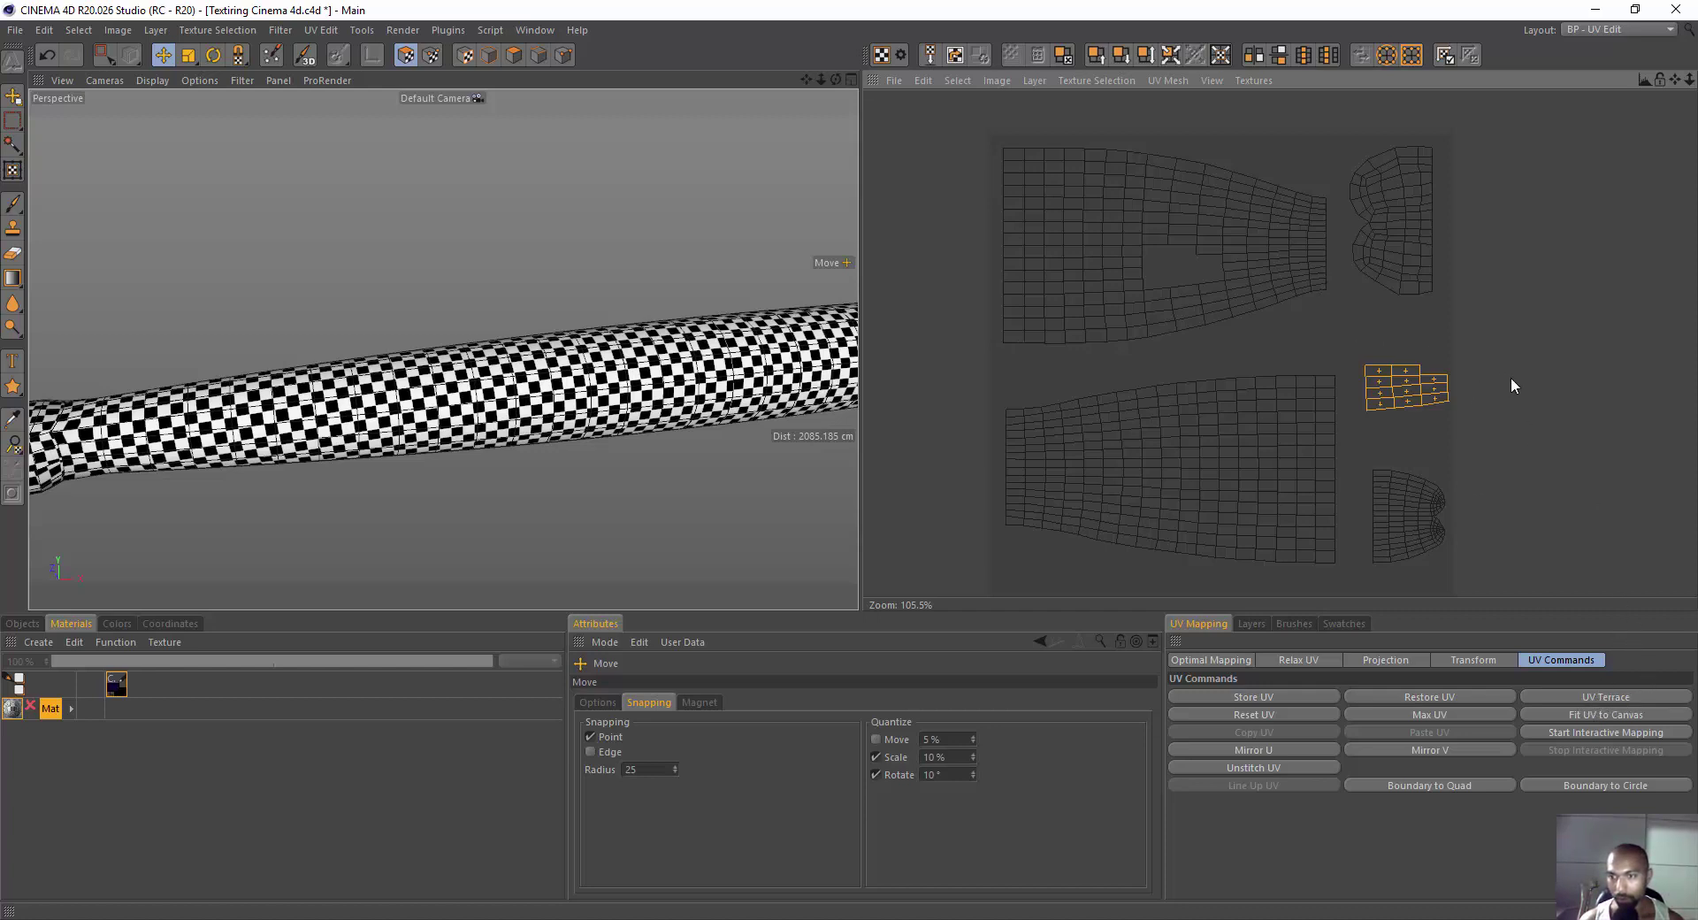
left_click_drag(1478, 364, 1509, 372)
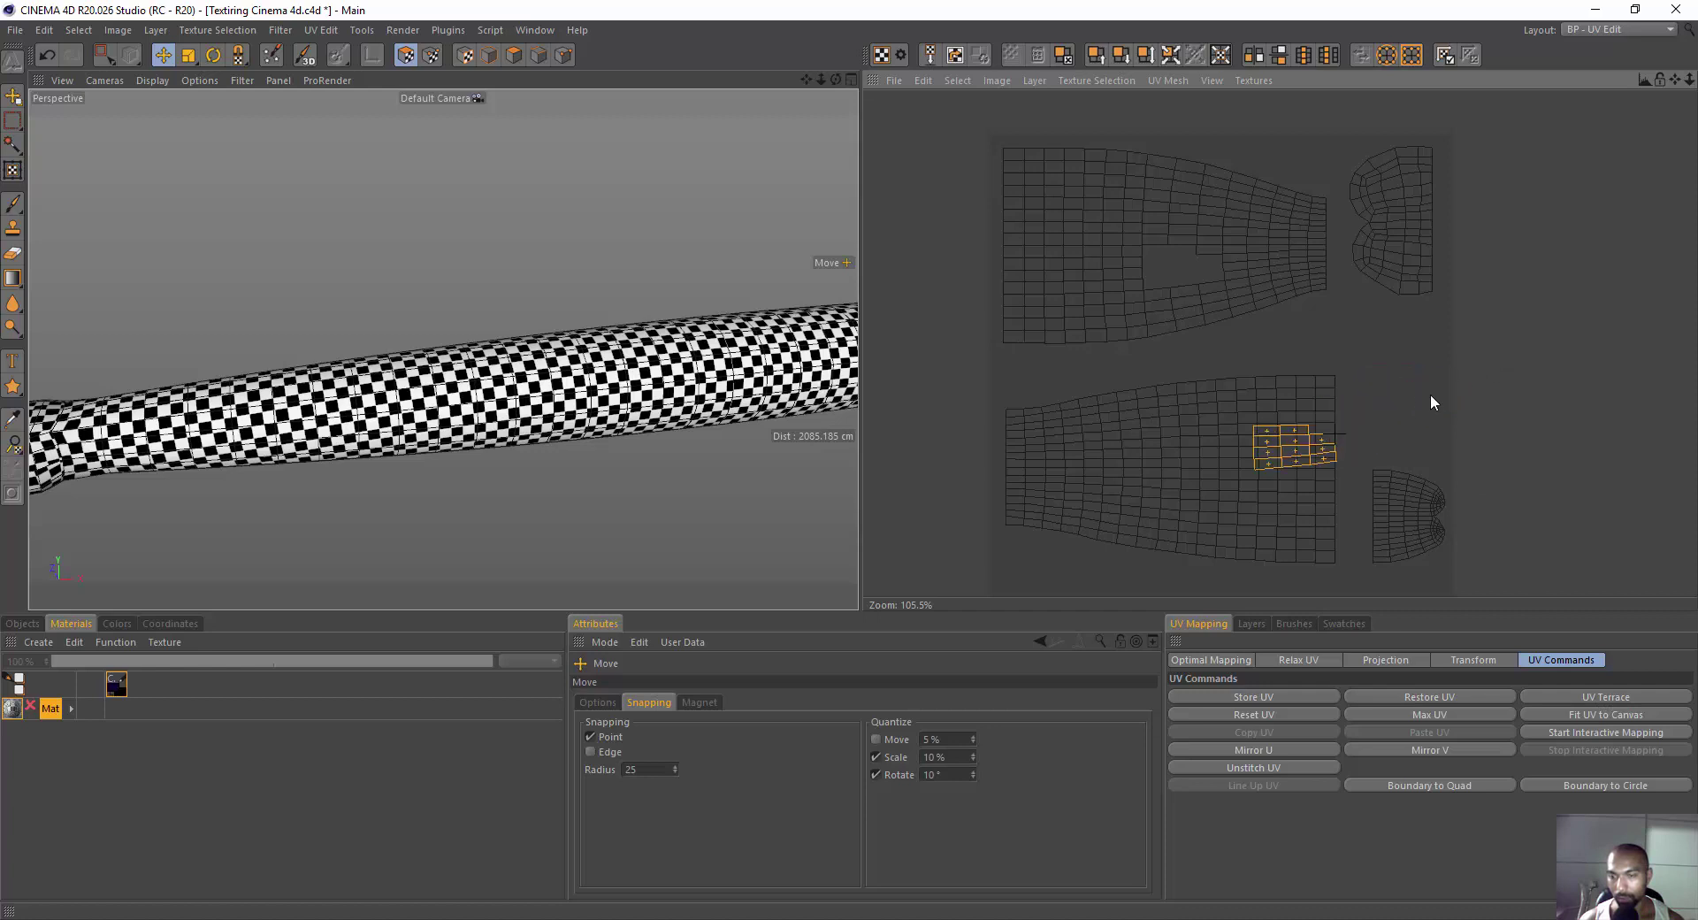
left_click(1555, 361)
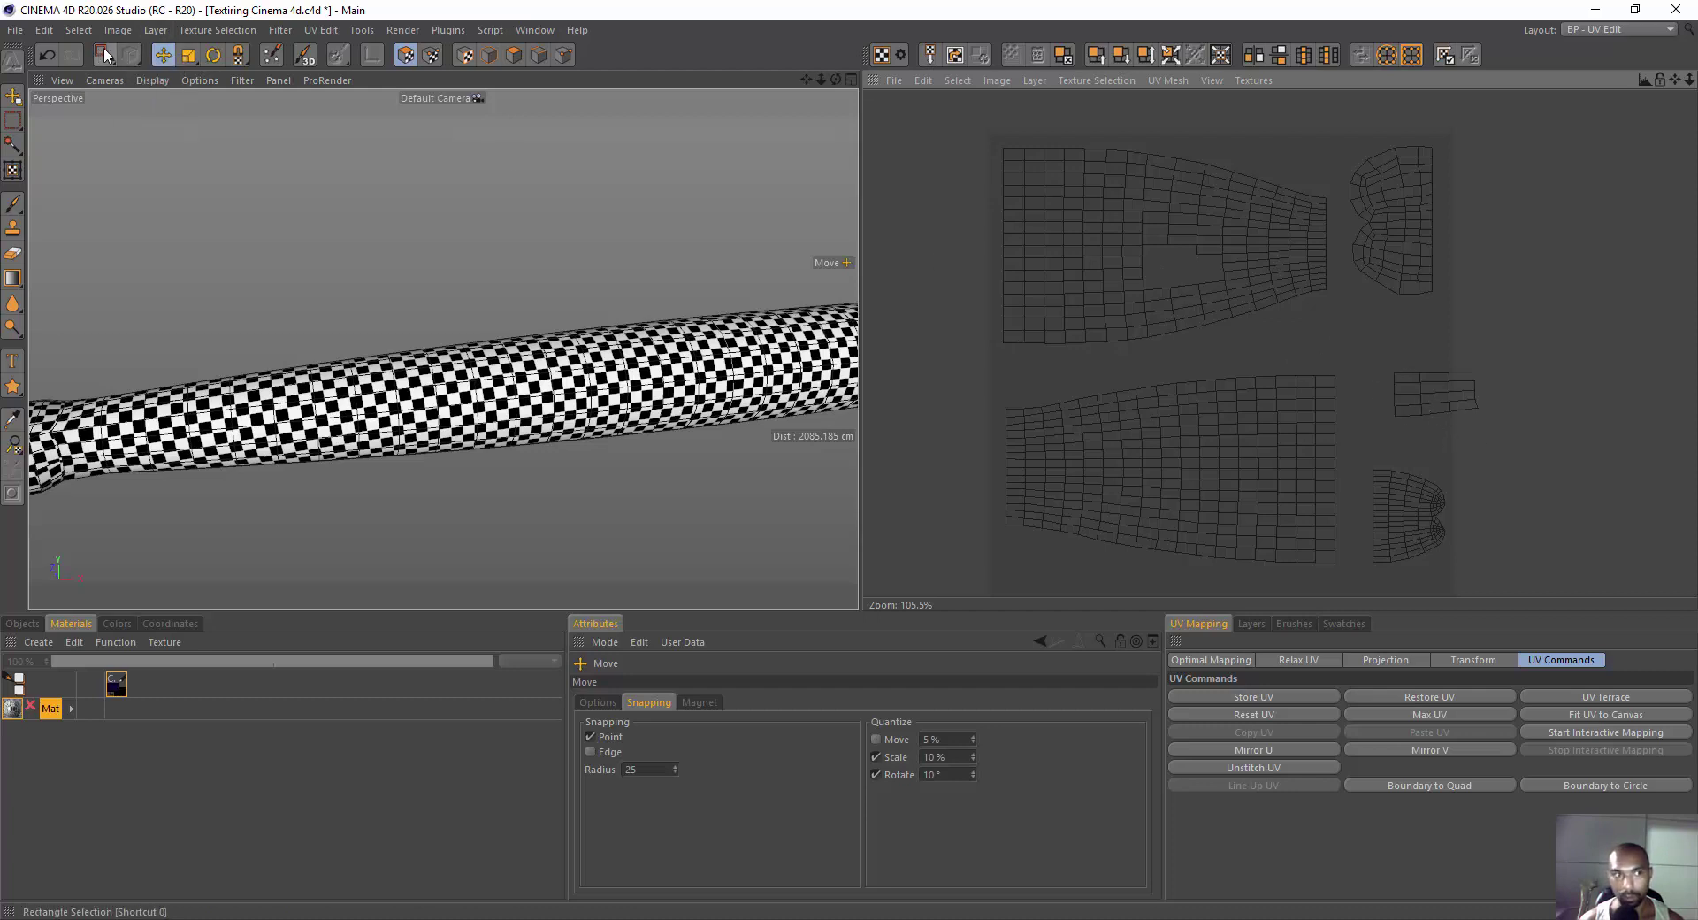
Rectangle-select the detached block and return it into the upper island's hole.
key("space")
left_click(103, 55)
left_click_drag(1397, 365, 1475, 513)
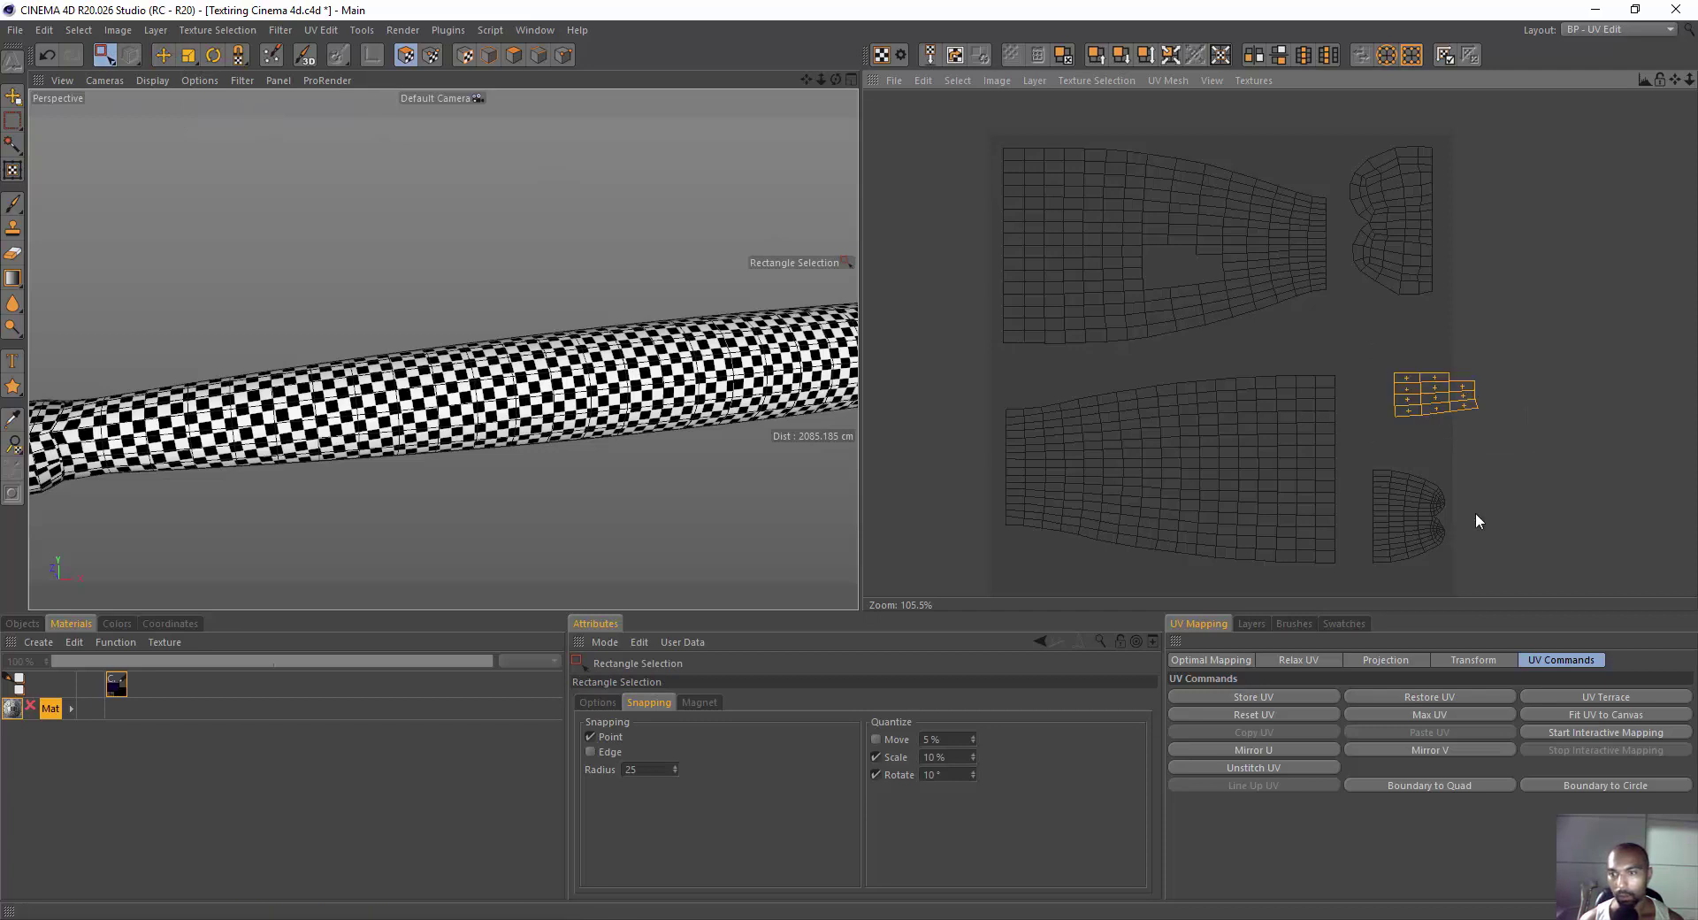
left_click(1442, 697)
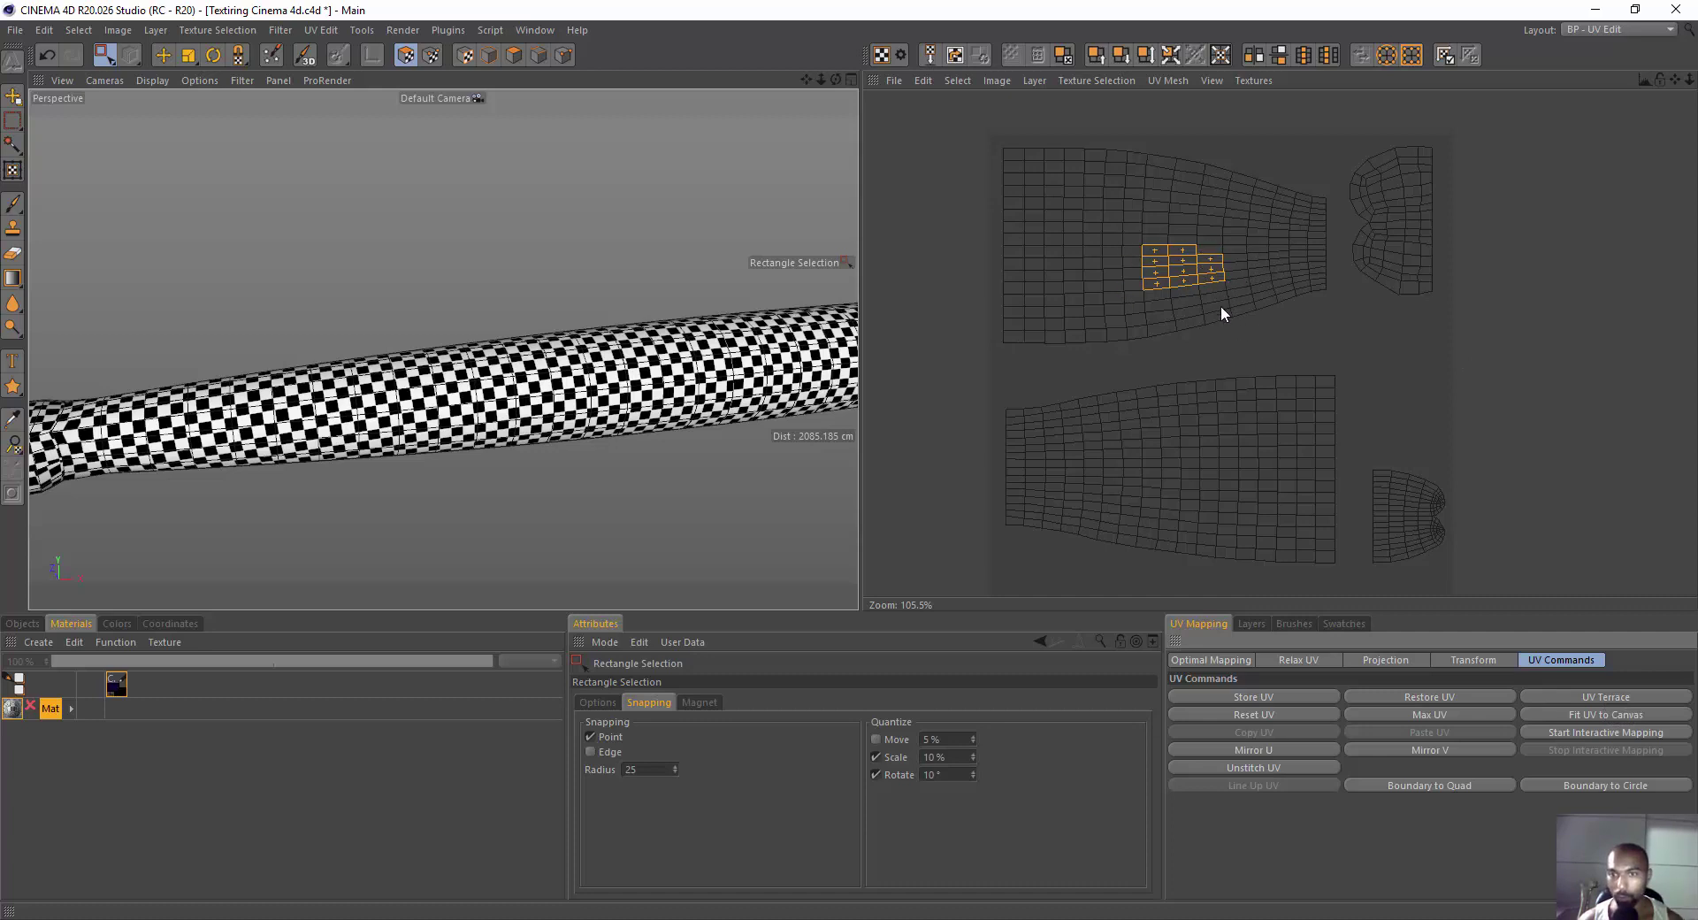
Try moving a strip of upper-island polygons, undo it, and orbit the snake horizontal.
mouse_move(1205, 300)
left_mouse_down()
mouse_move(1277, 320)
mouse_move(1222, 320)
left_mouse_up()
left_click(163, 54)
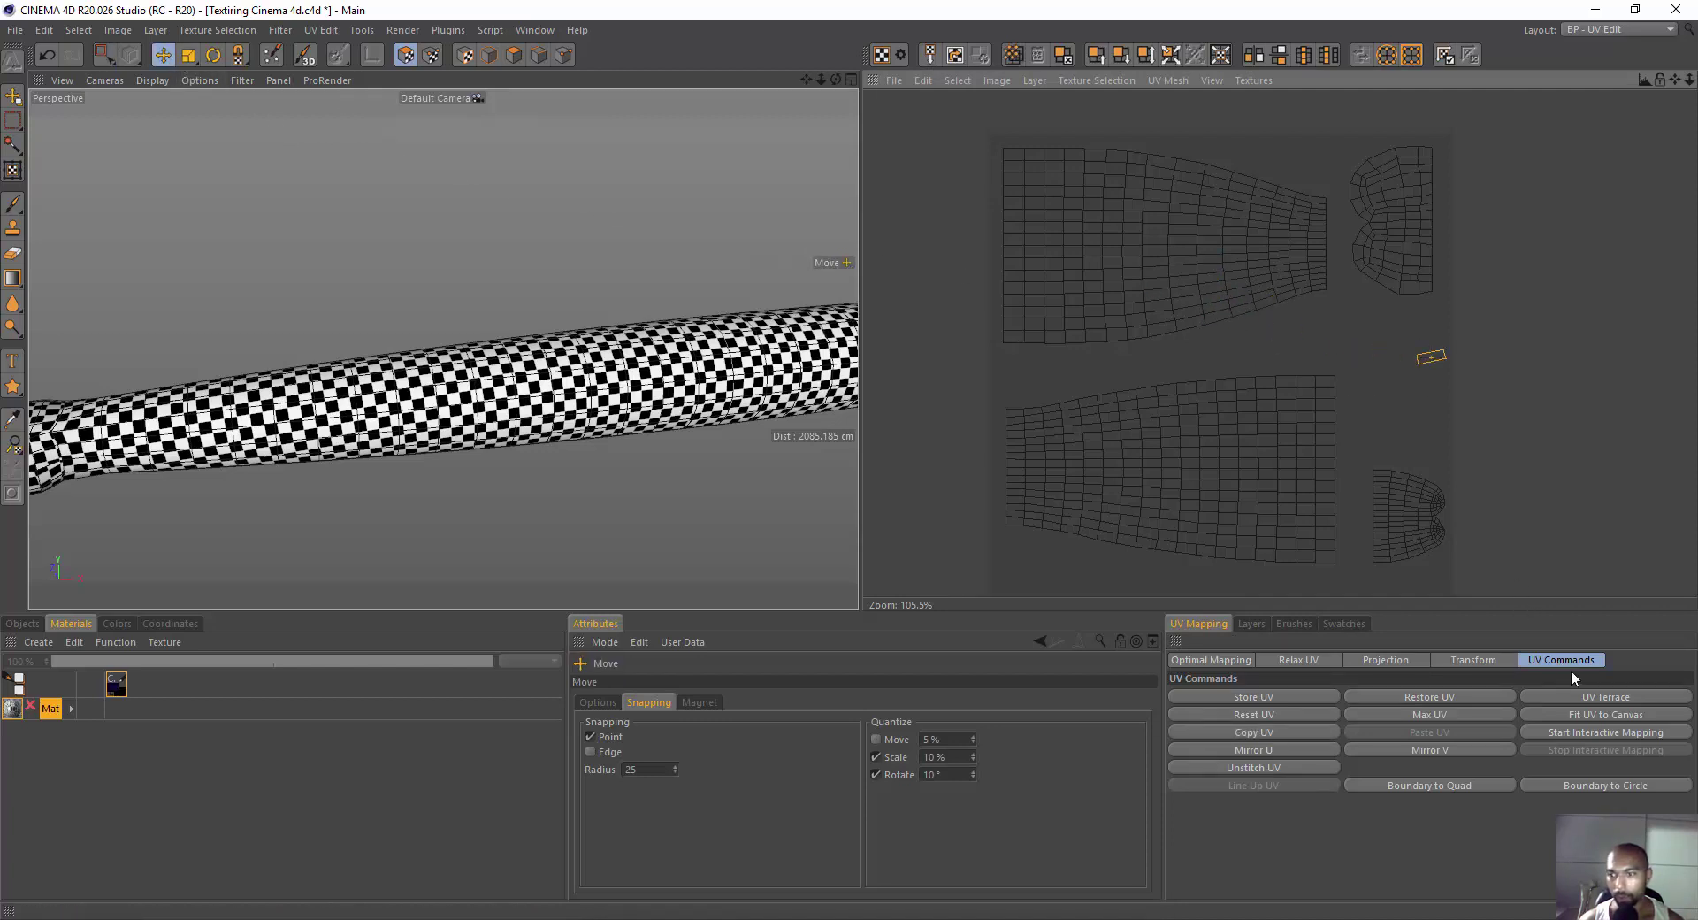
key("ctrl+z")
left_click(1366, 351)
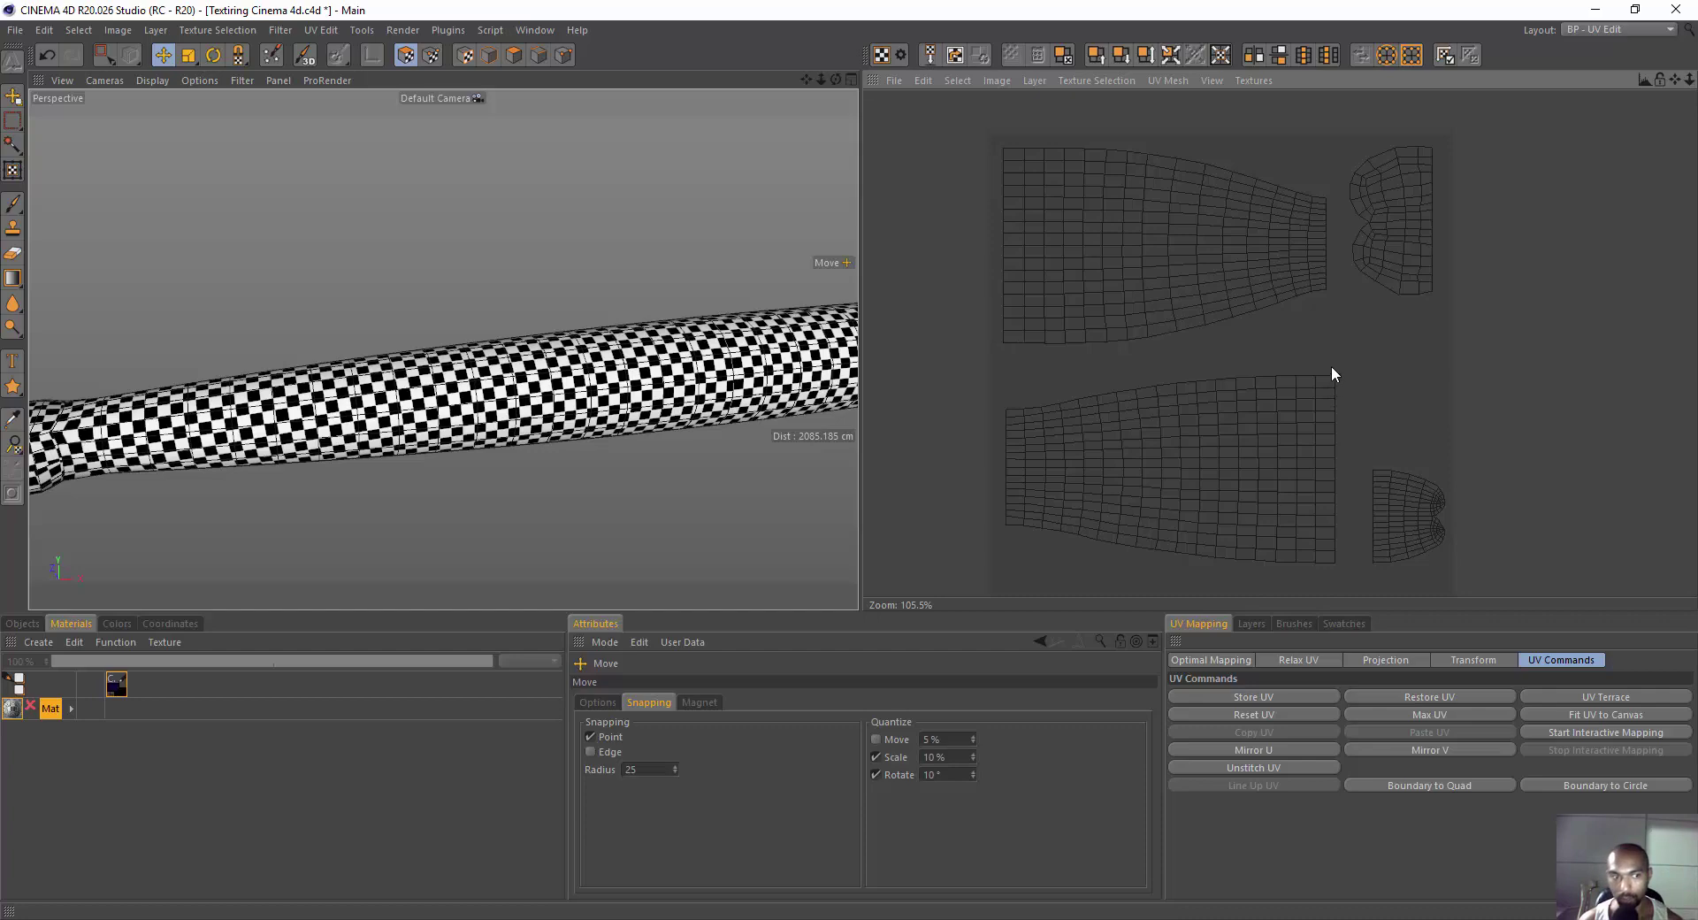
left_click_drag(486, 330, 621, 247, "alt")
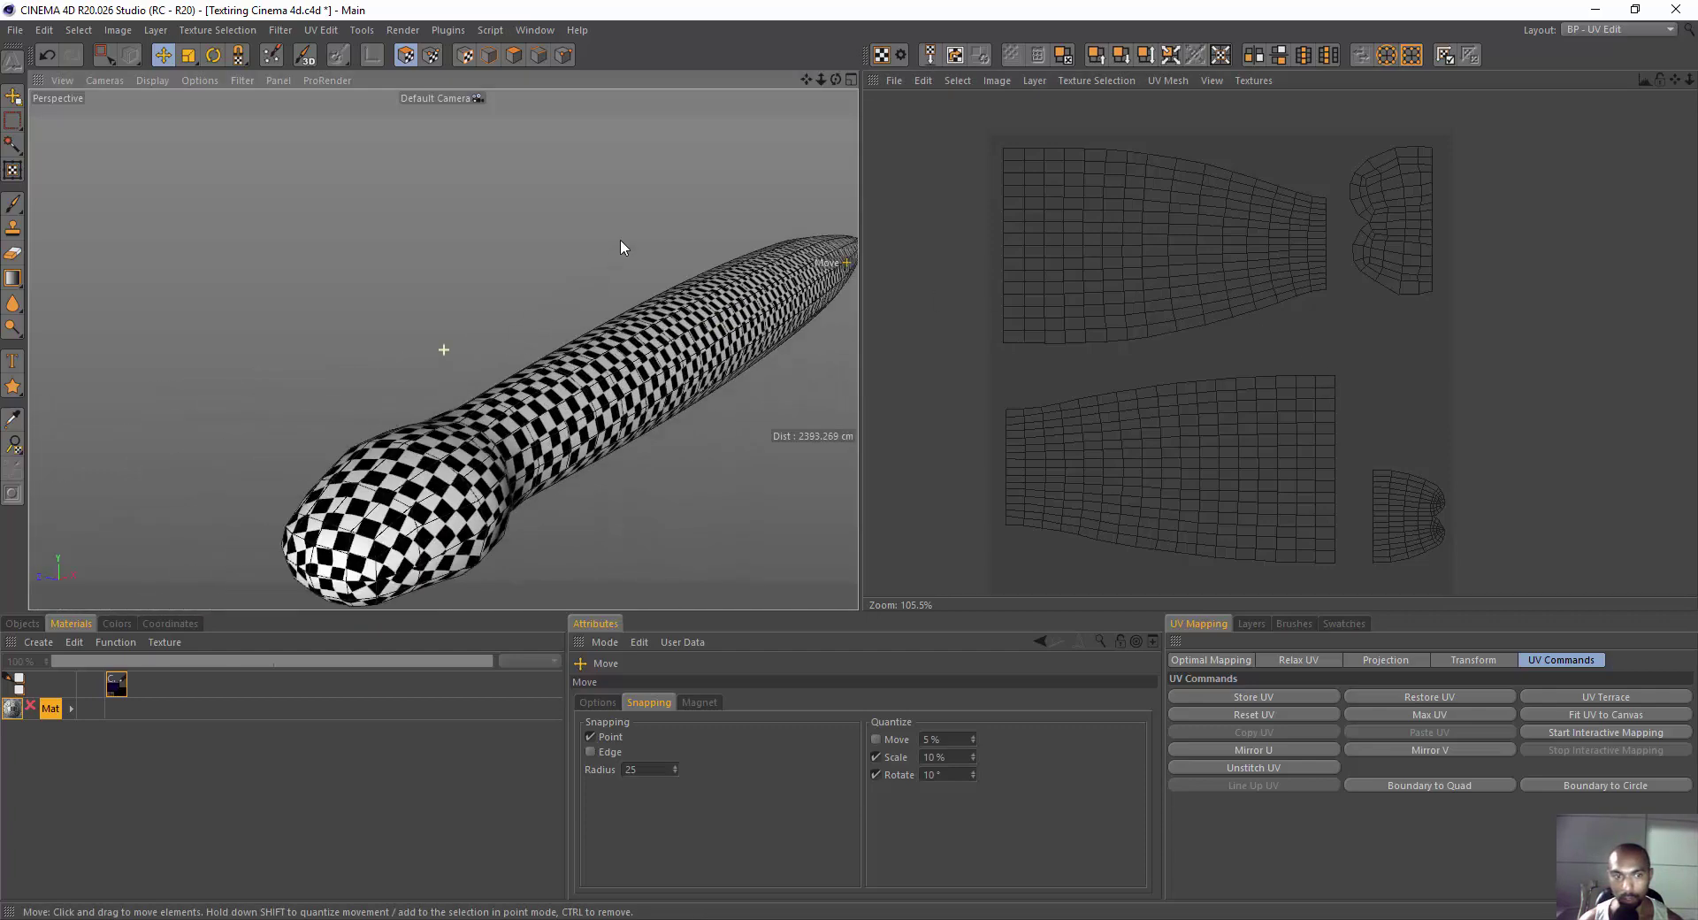
left_click_drag(621, 247, 1347, 332, "alt")
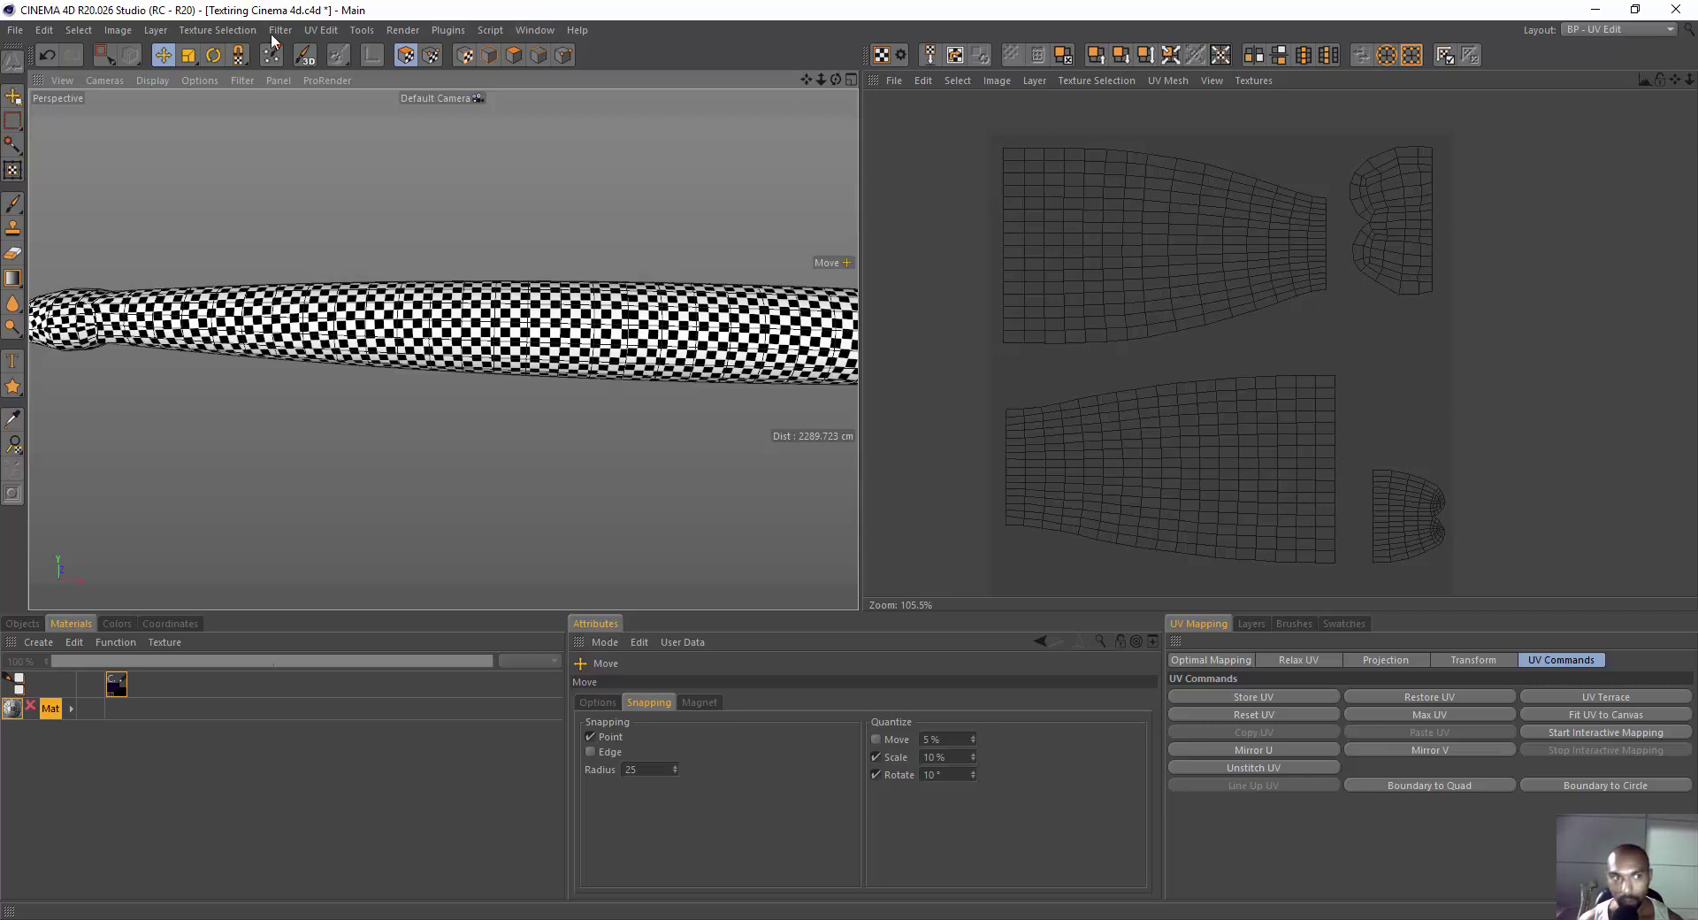
Select a block of polygons on the upper UV island and relax it.
left_click(107, 56)
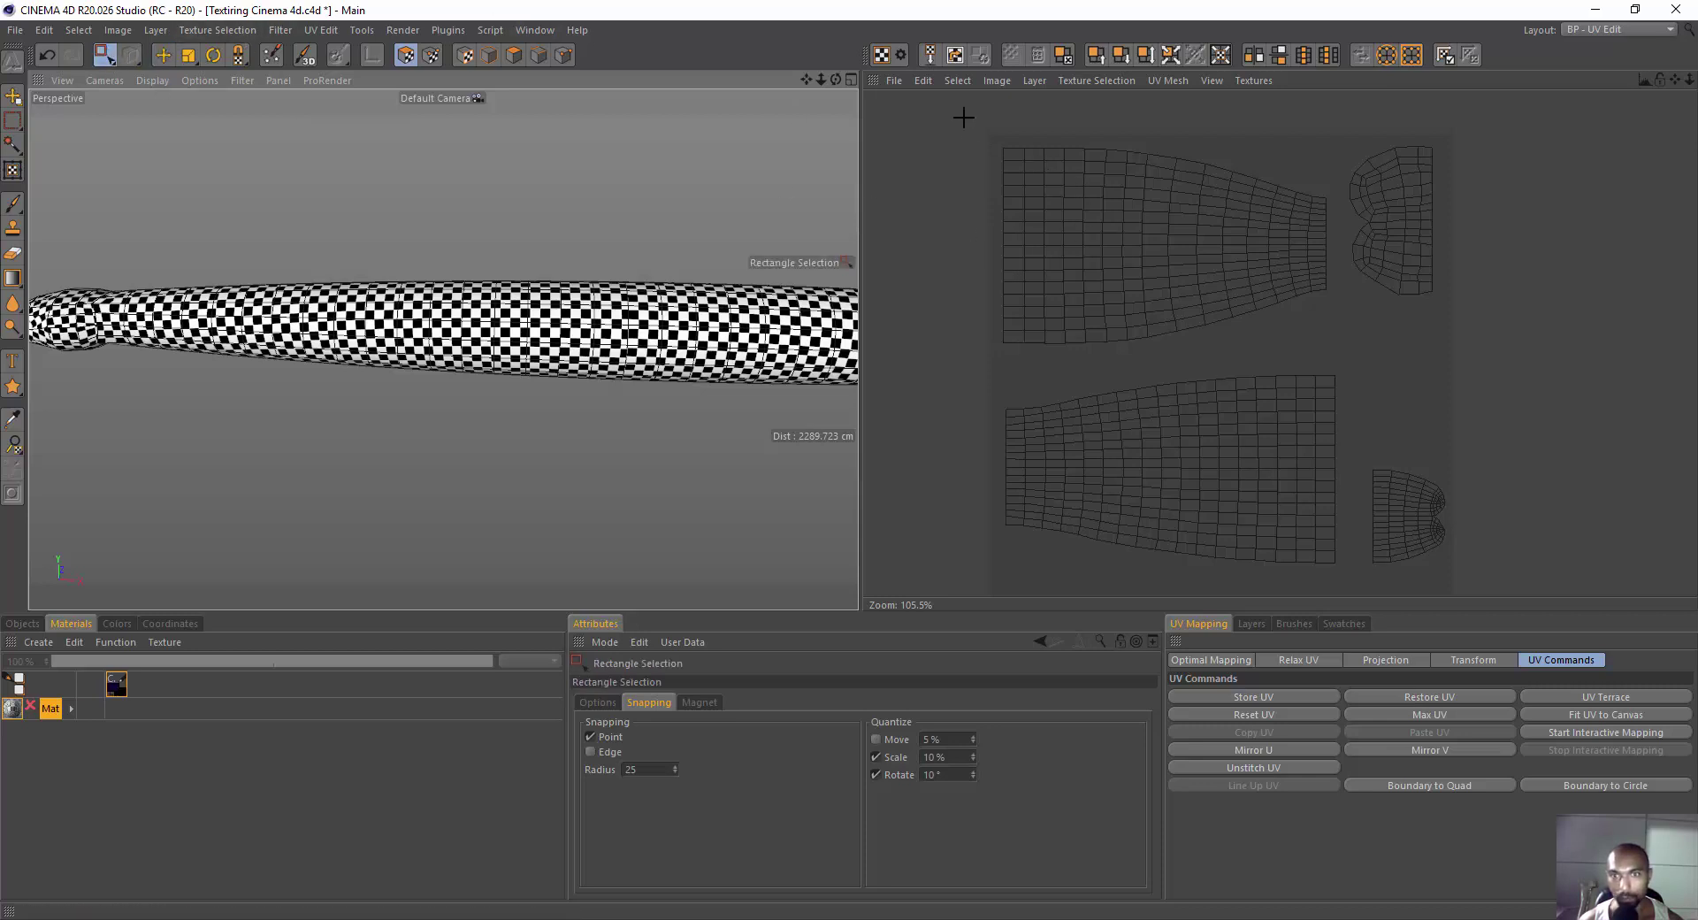
left_click_drag(963, 117, 1473, 594)
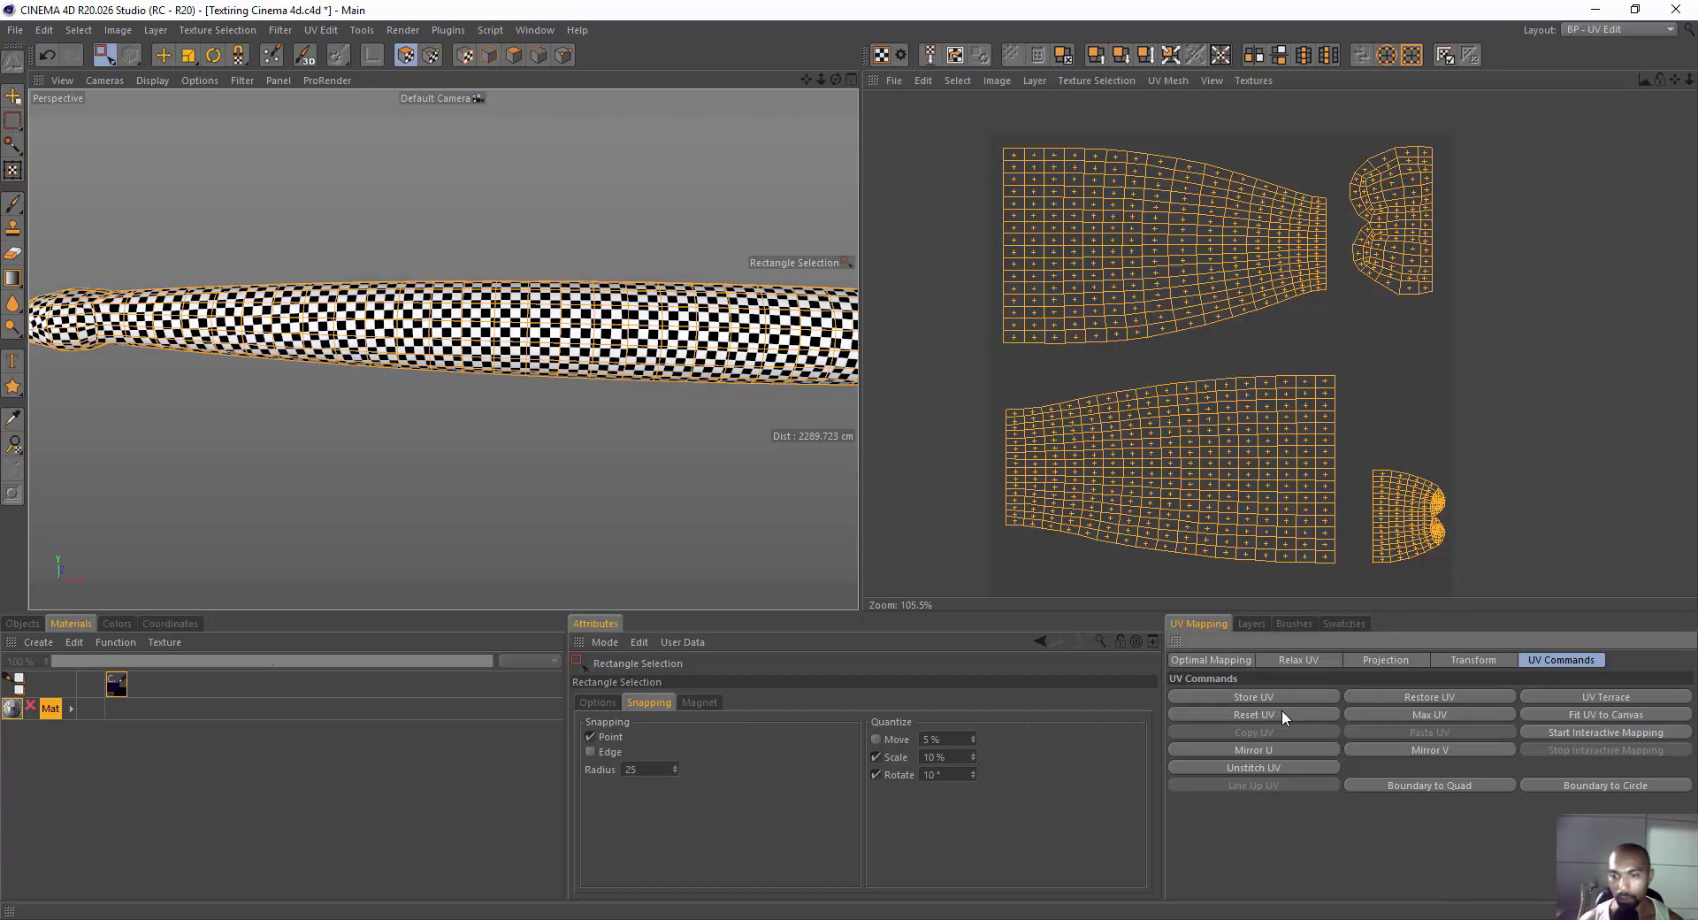
left_click(1587, 481)
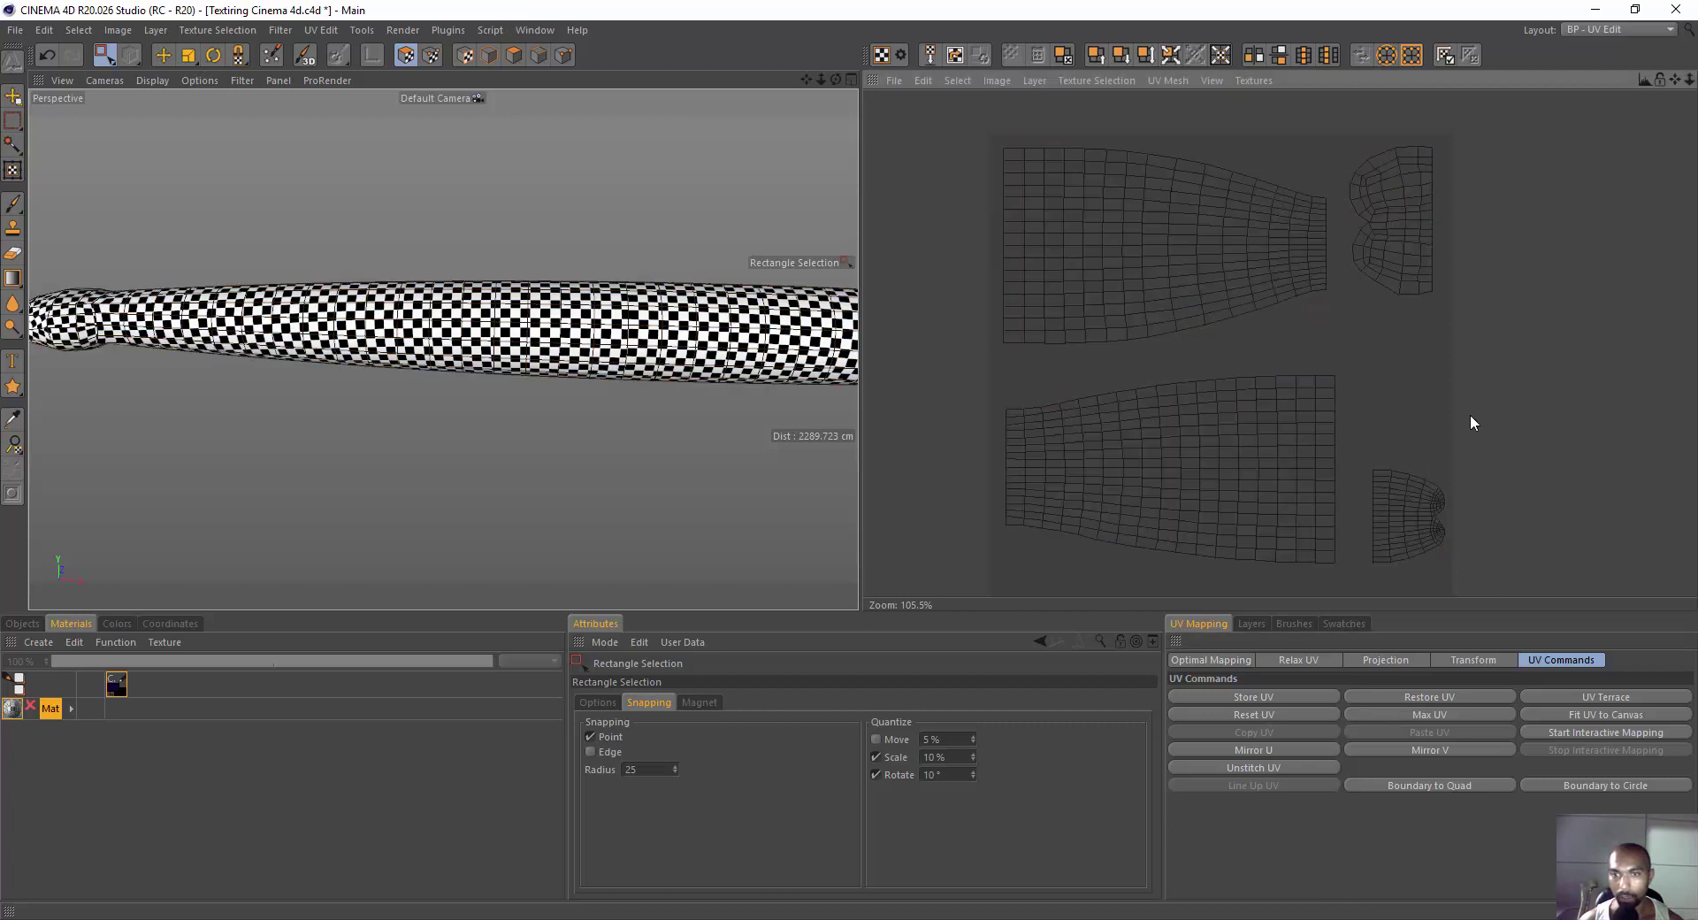
left_click(1072, 203)
left_click_drag(968, 136, 1208, 400)
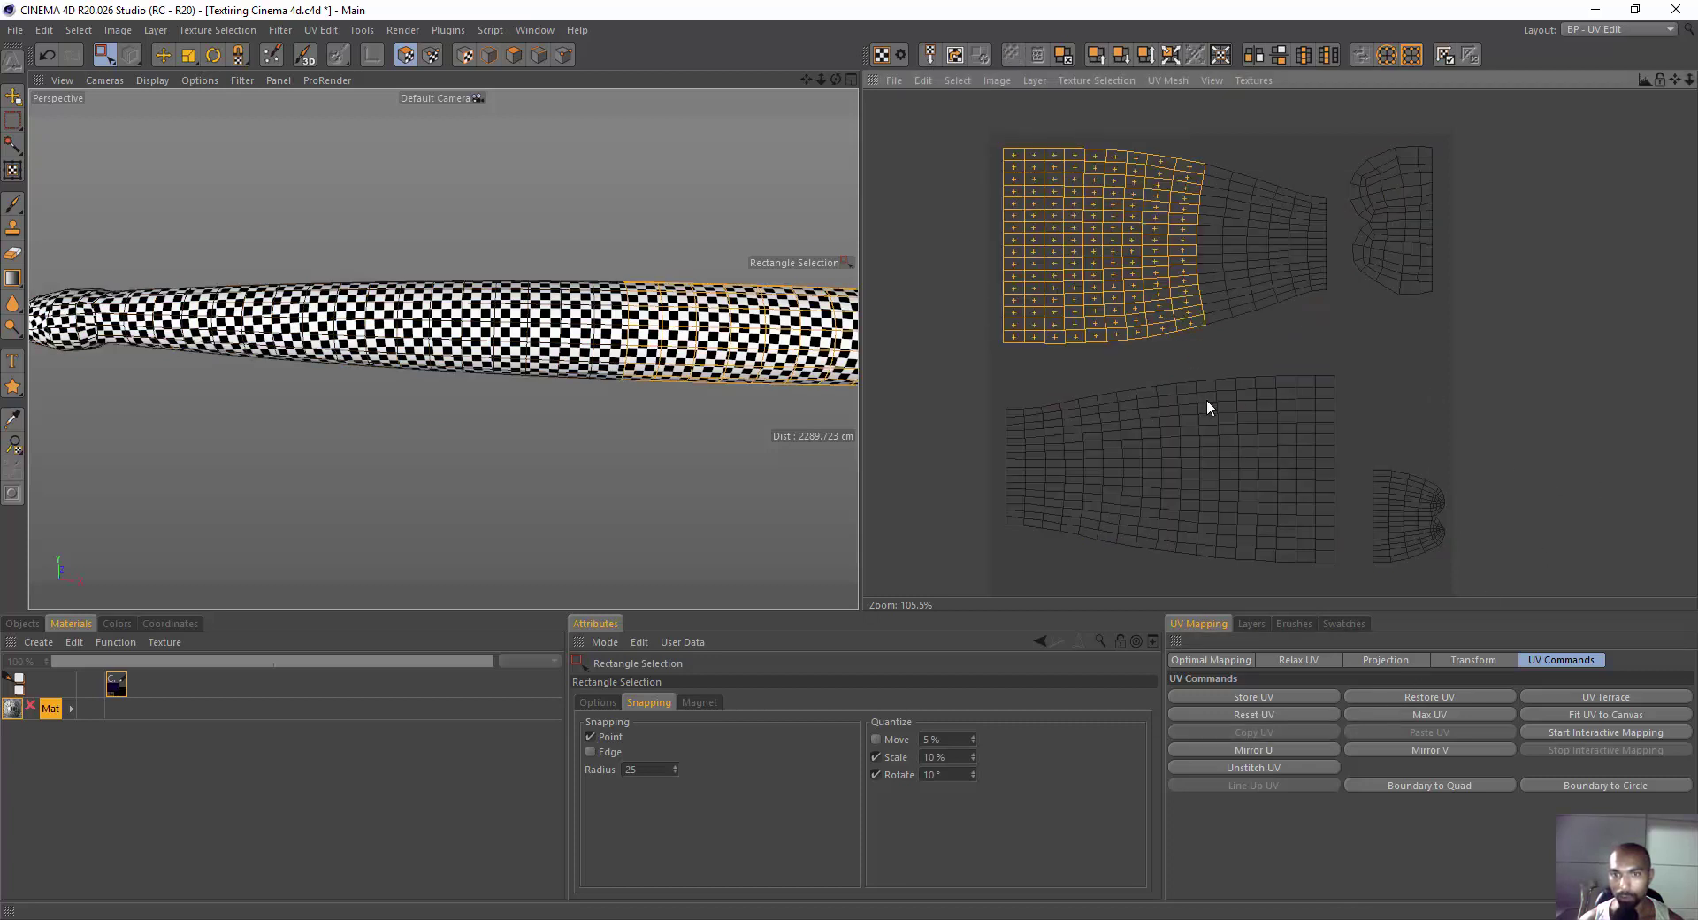
left_click_drag(1083, 186, 1203, 318)
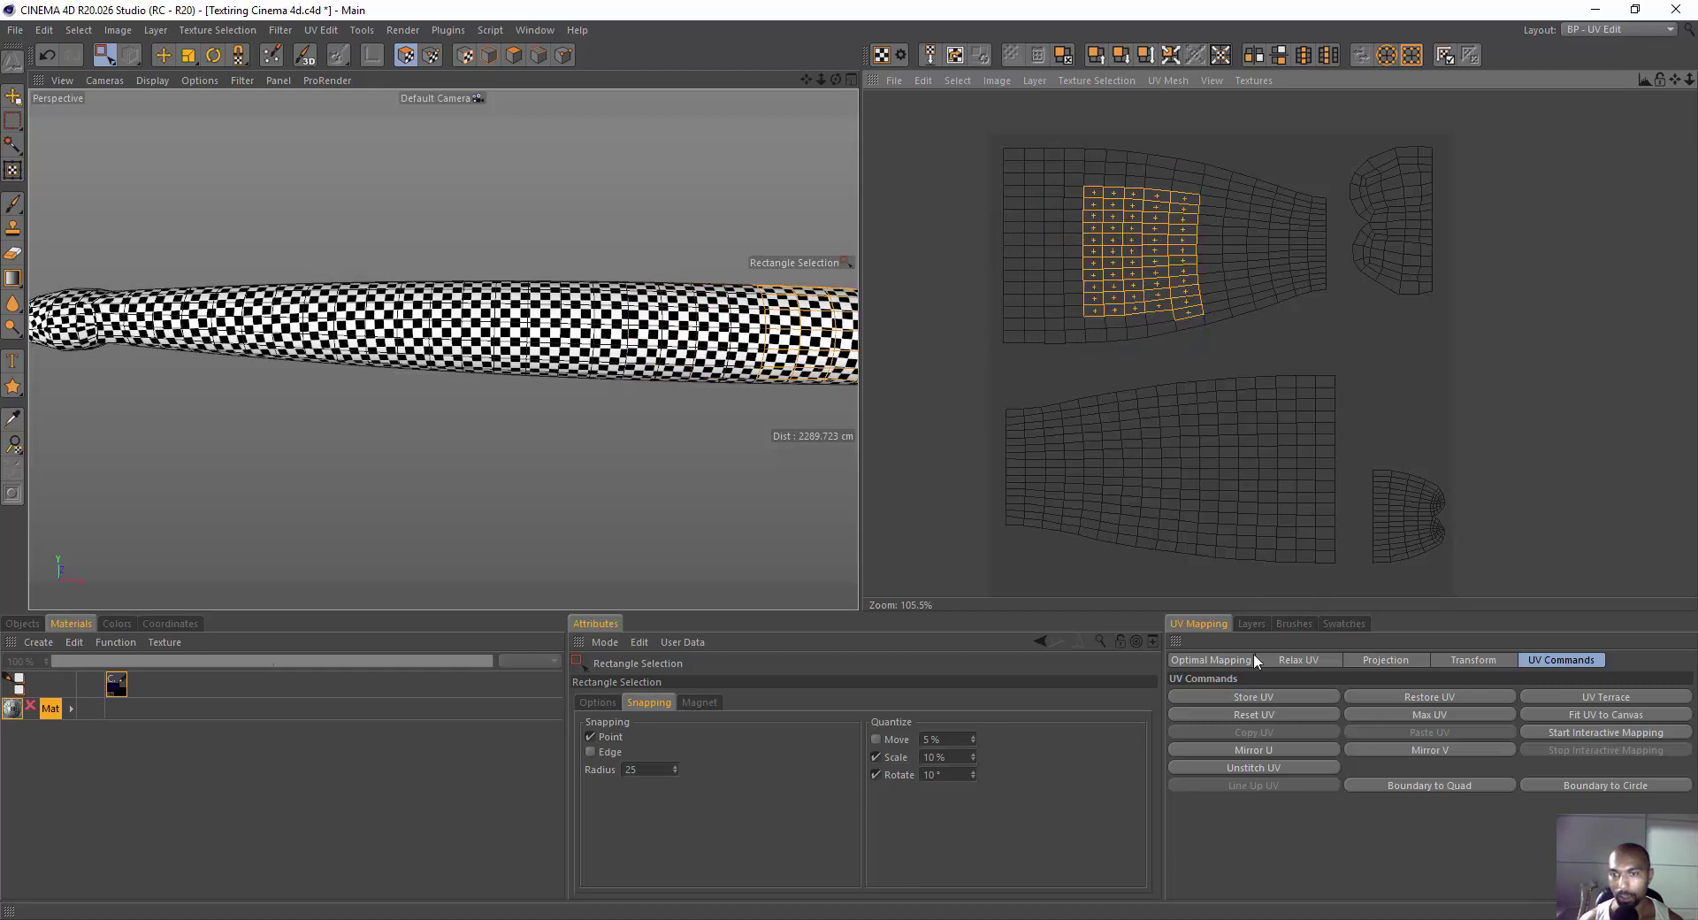
left_click(1309, 660)
left_click(1208, 772)
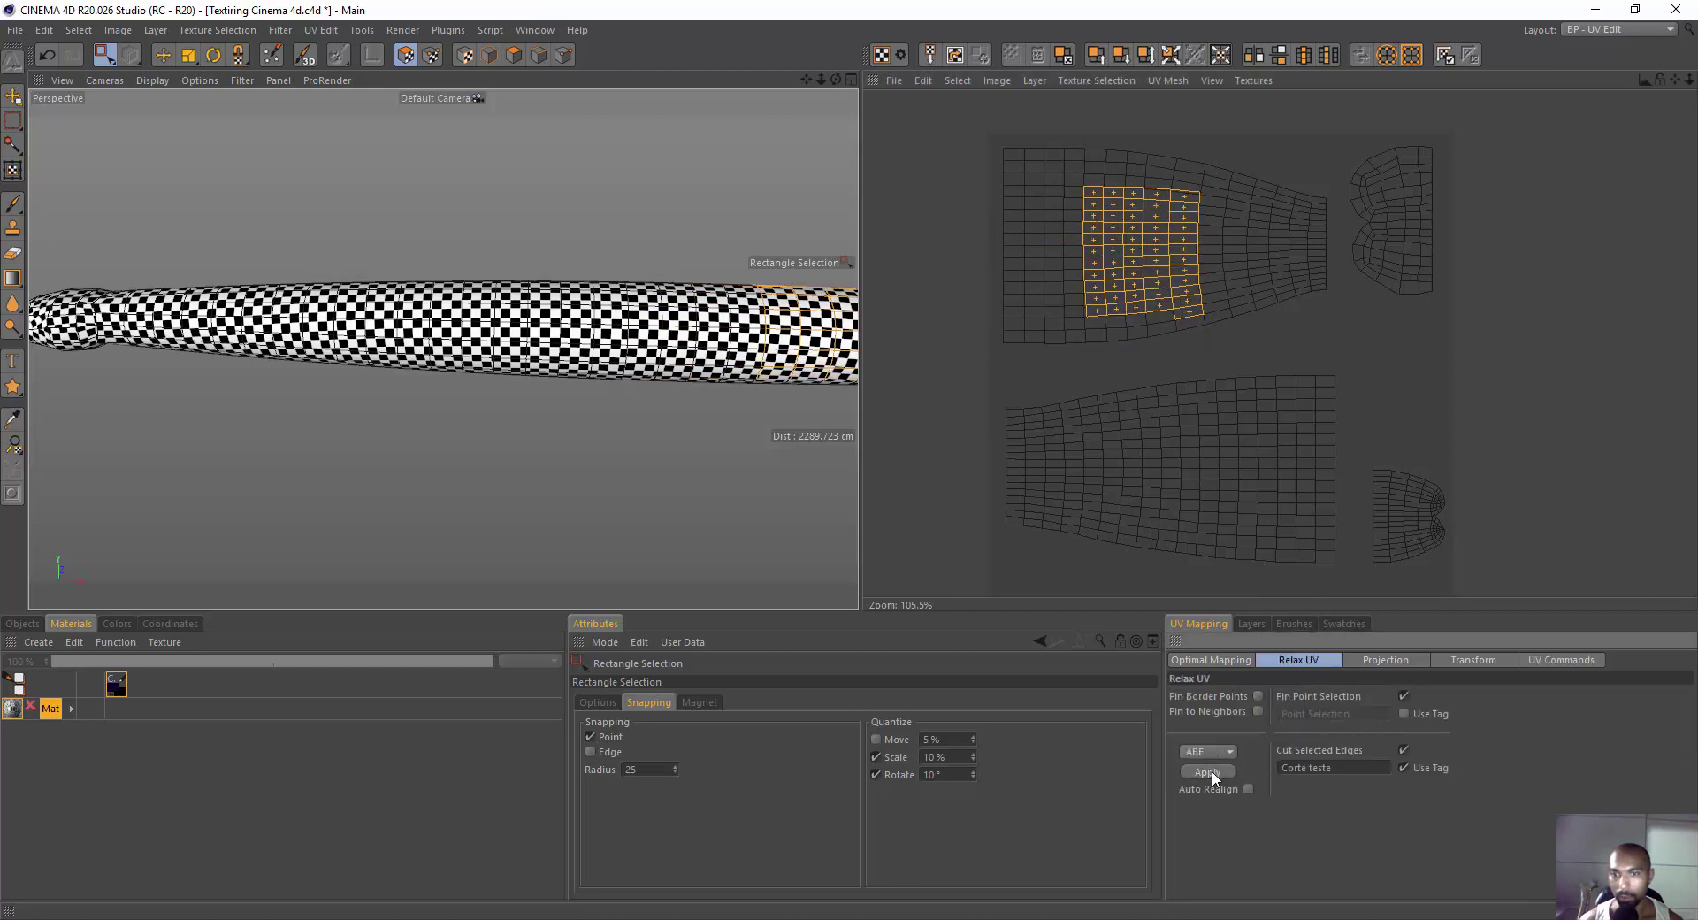
Shift a selected block on the lower island up and to the right.
left_click(1234, 660)
left_click(1387, 660)
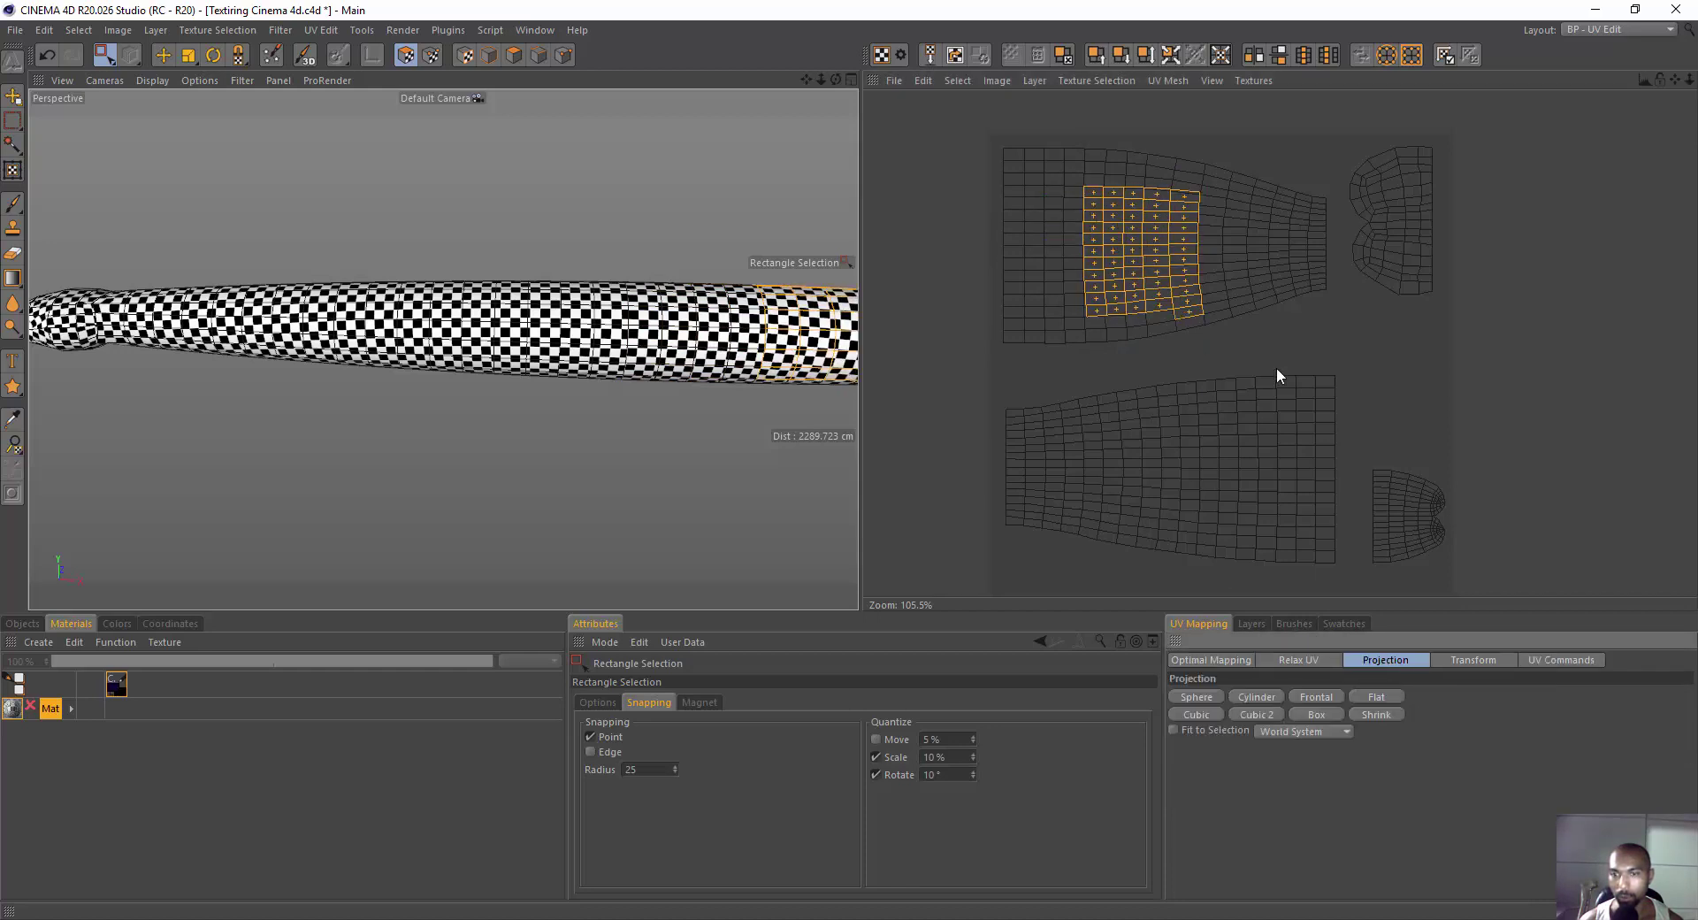
left_click_drag(1236, 371, 1337, 458)
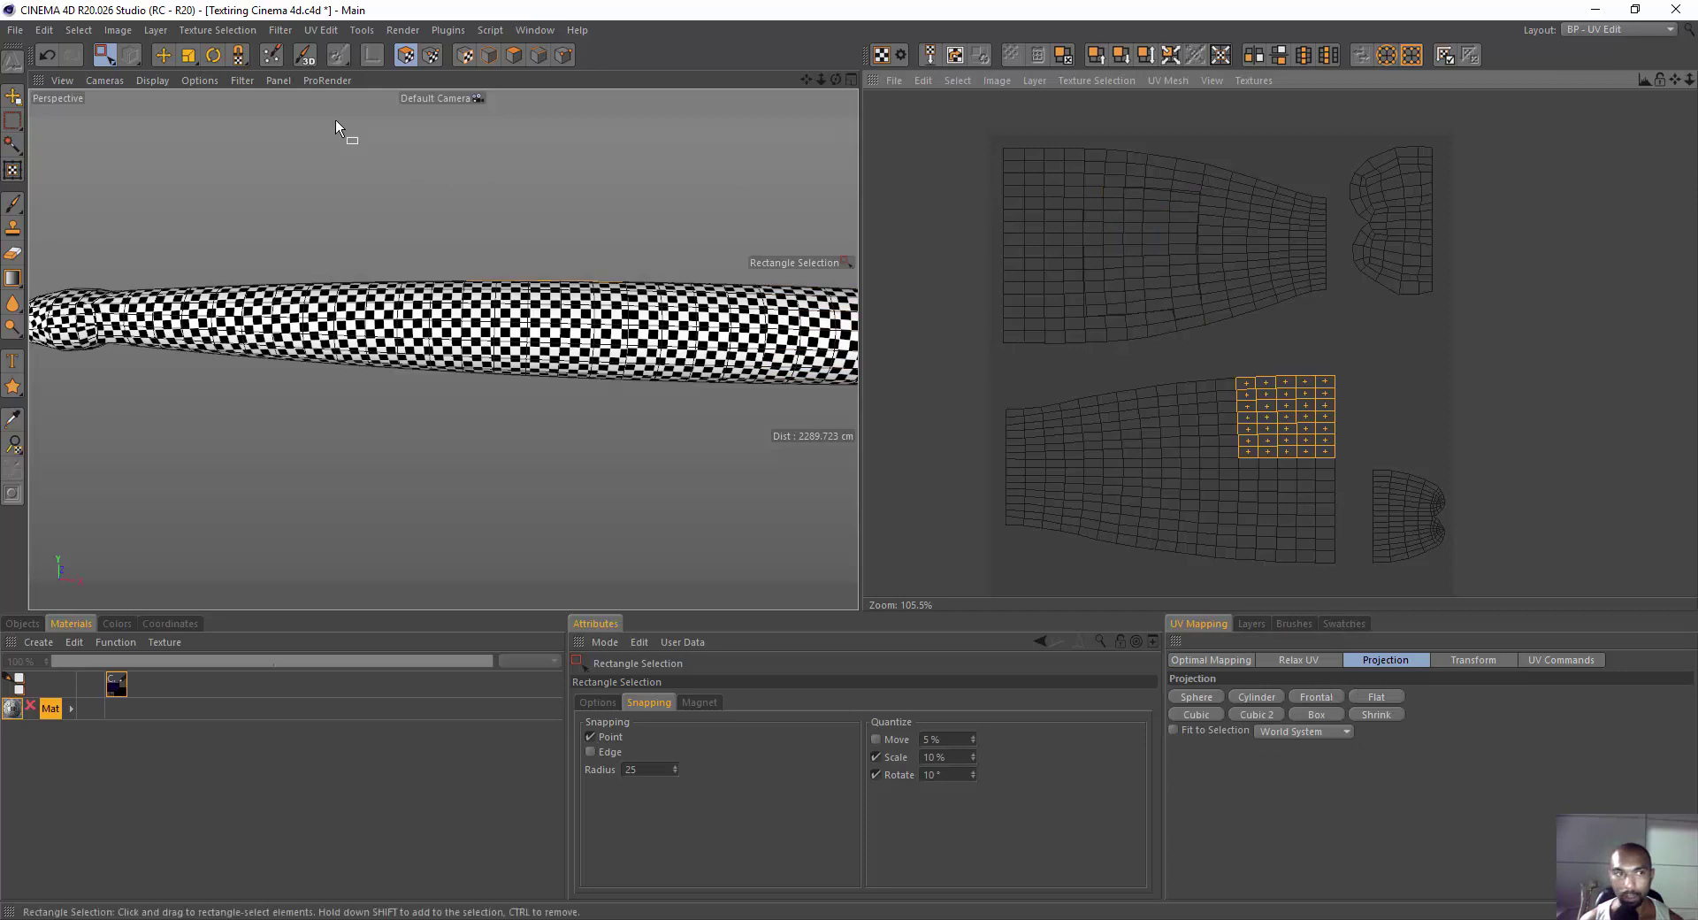
left_click(163, 55)
left_click_drag(1320, 437, 1377, 435)
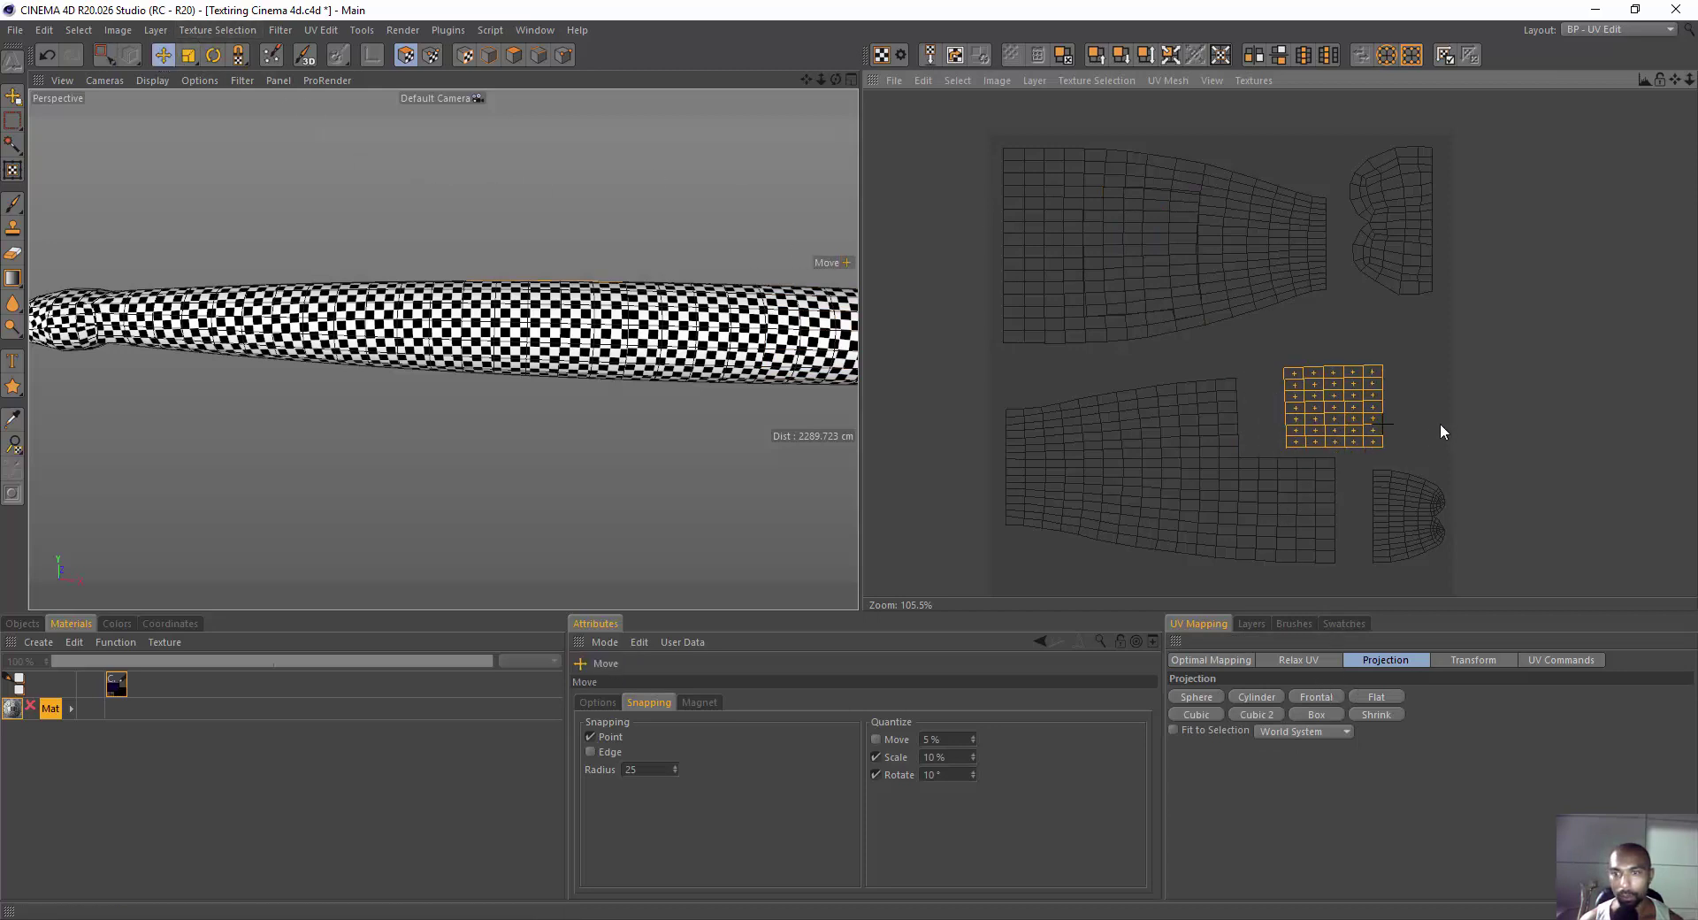
left_click(103, 54)
left_click(1150, 505)
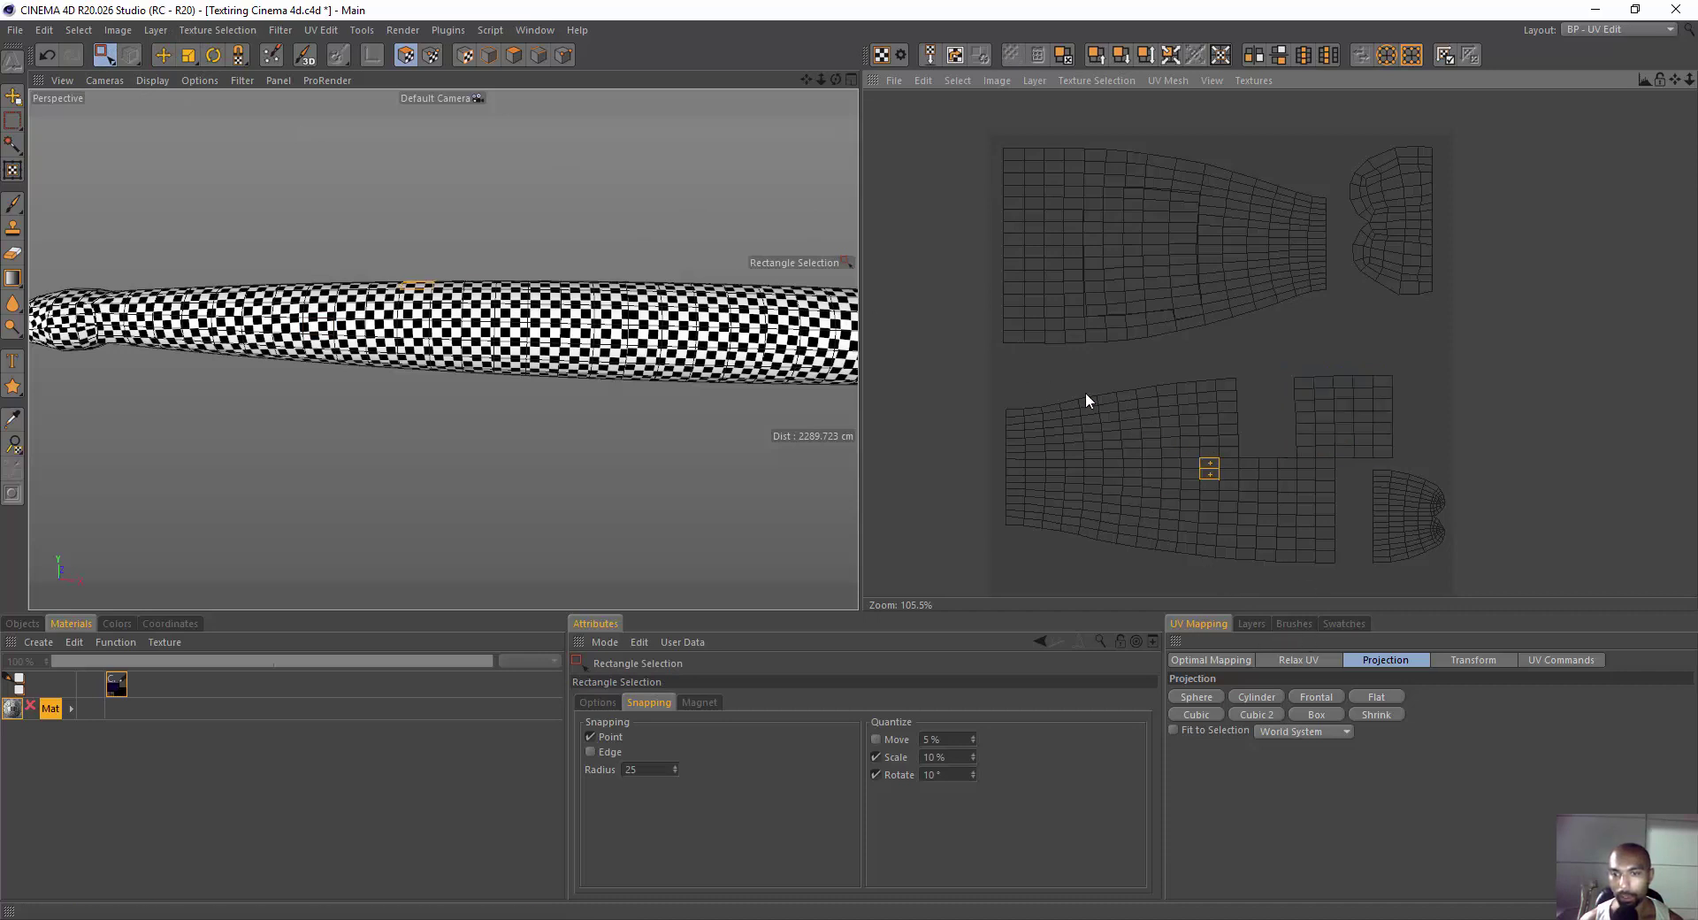
Reset the lower island's left part, then restore the stored UVs and deselect.
left_click_drag(1002, 376, 1201, 531)
left_click(1472, 662)
left_click(1525, 663)
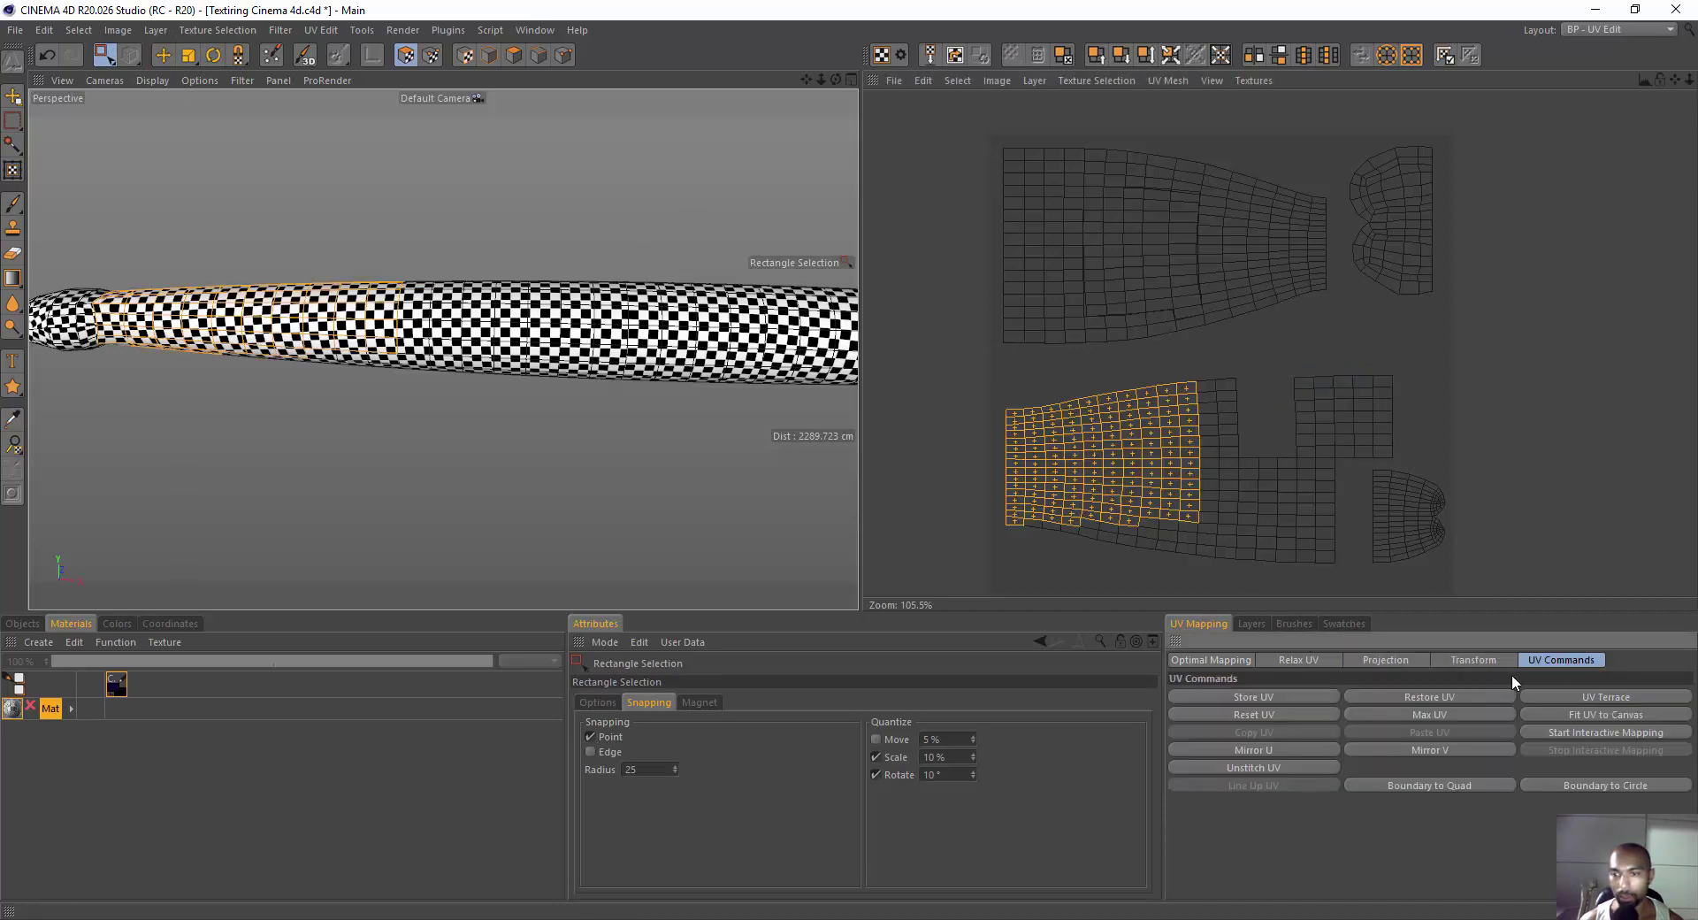
left_click(1262, 713)
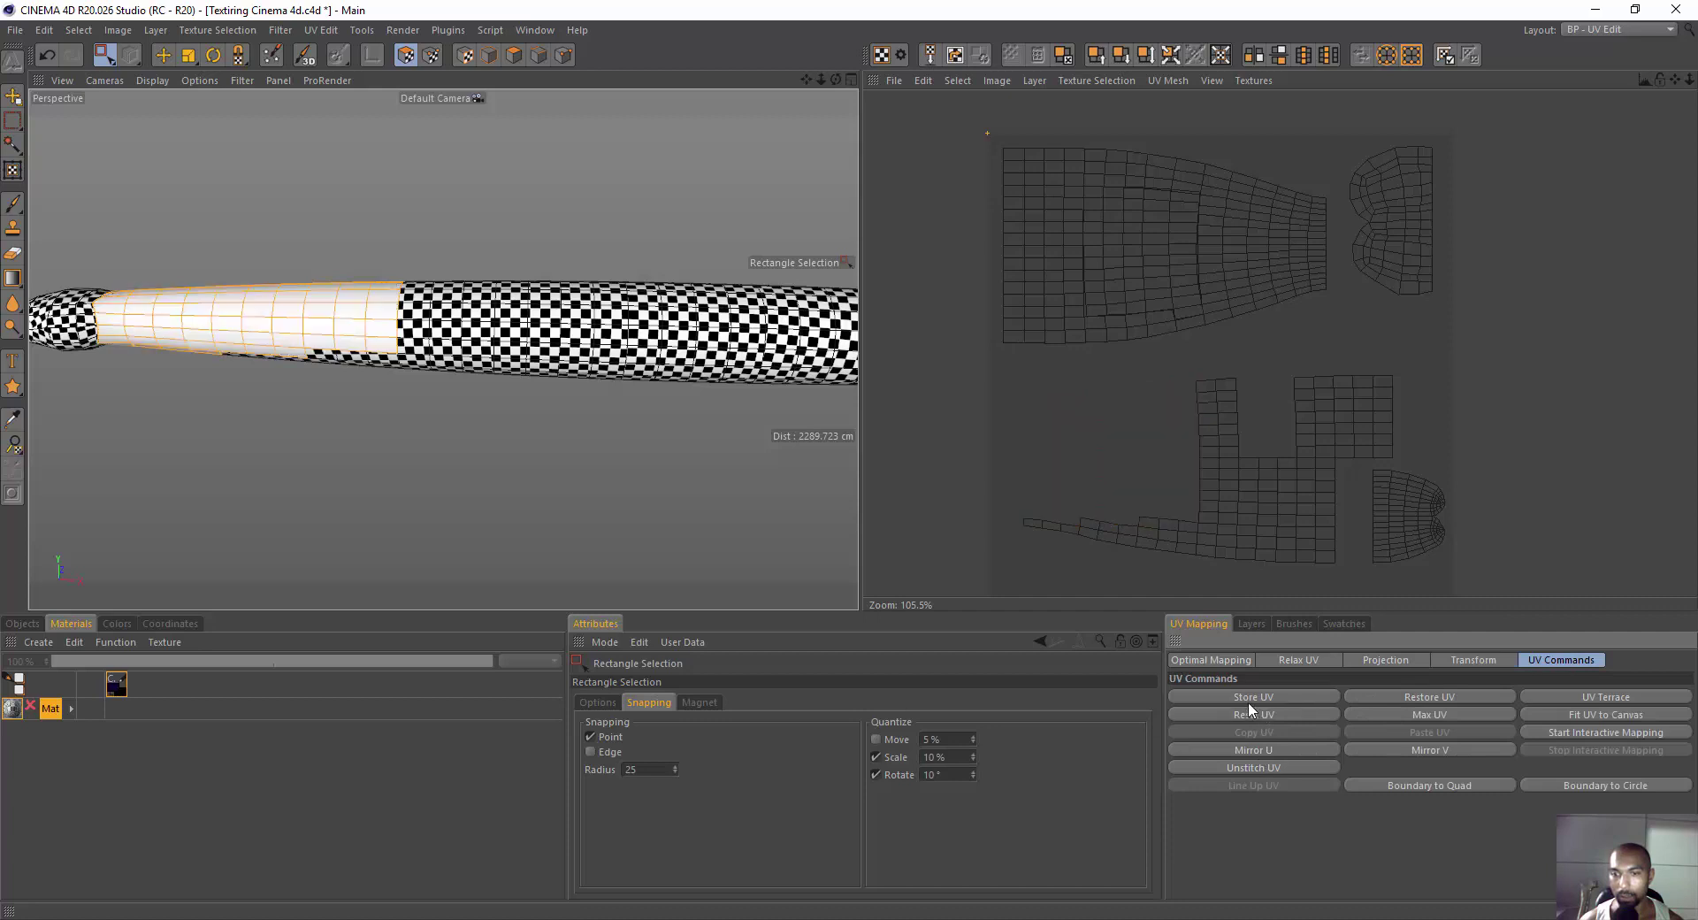
left_click(1418, 699)
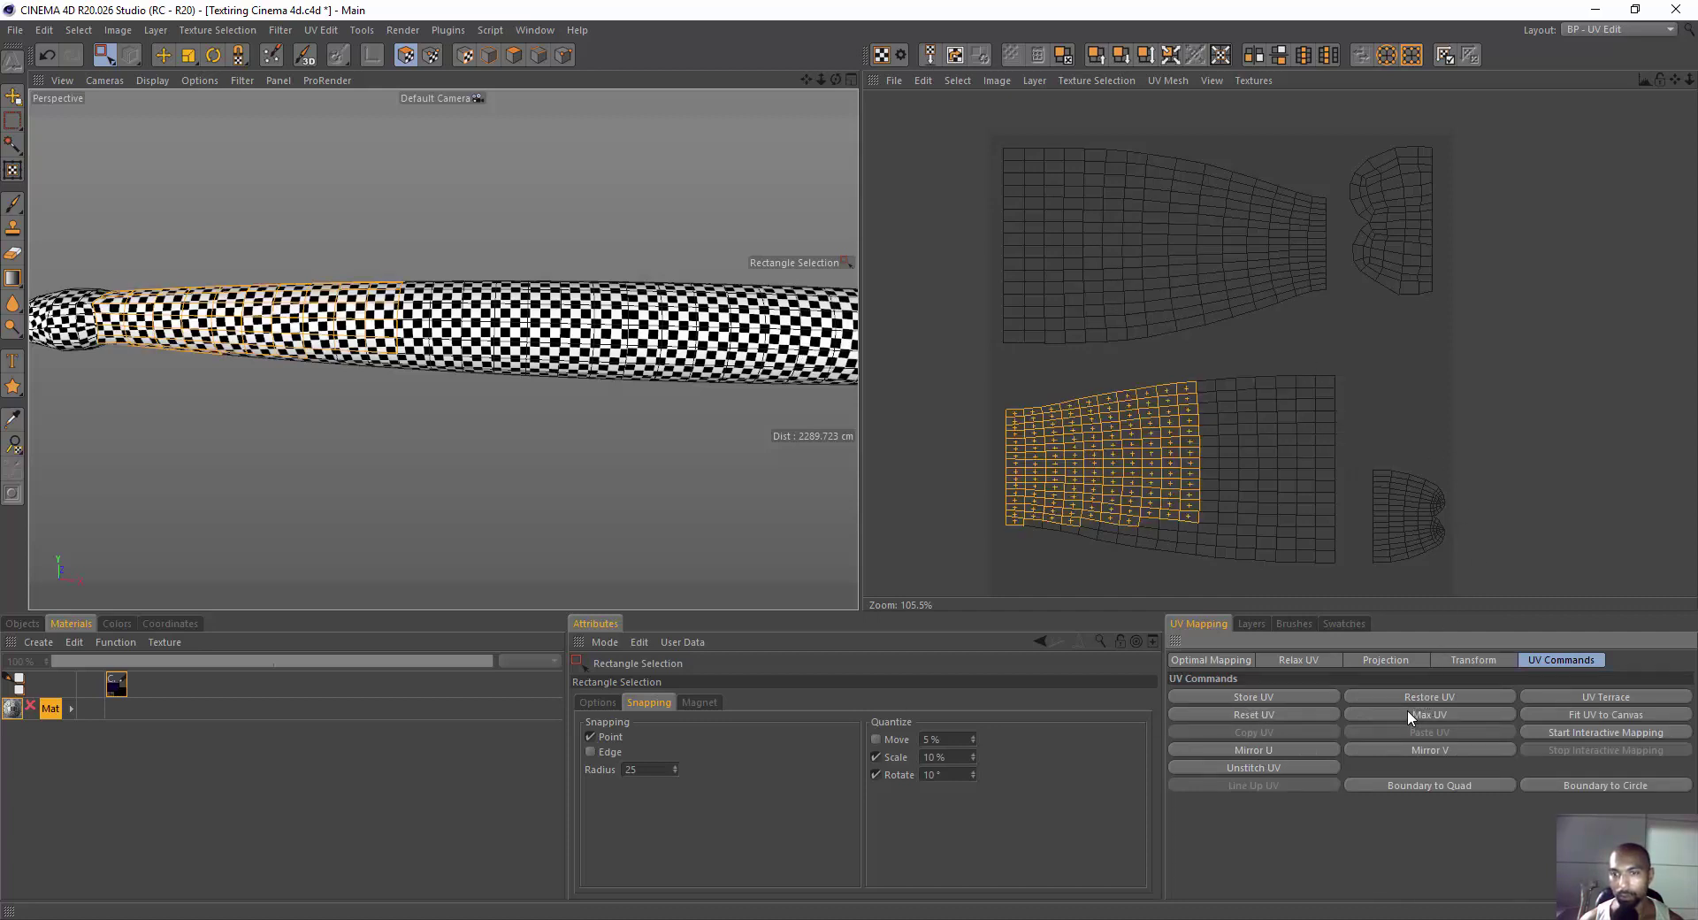
left_click(1512, 427)
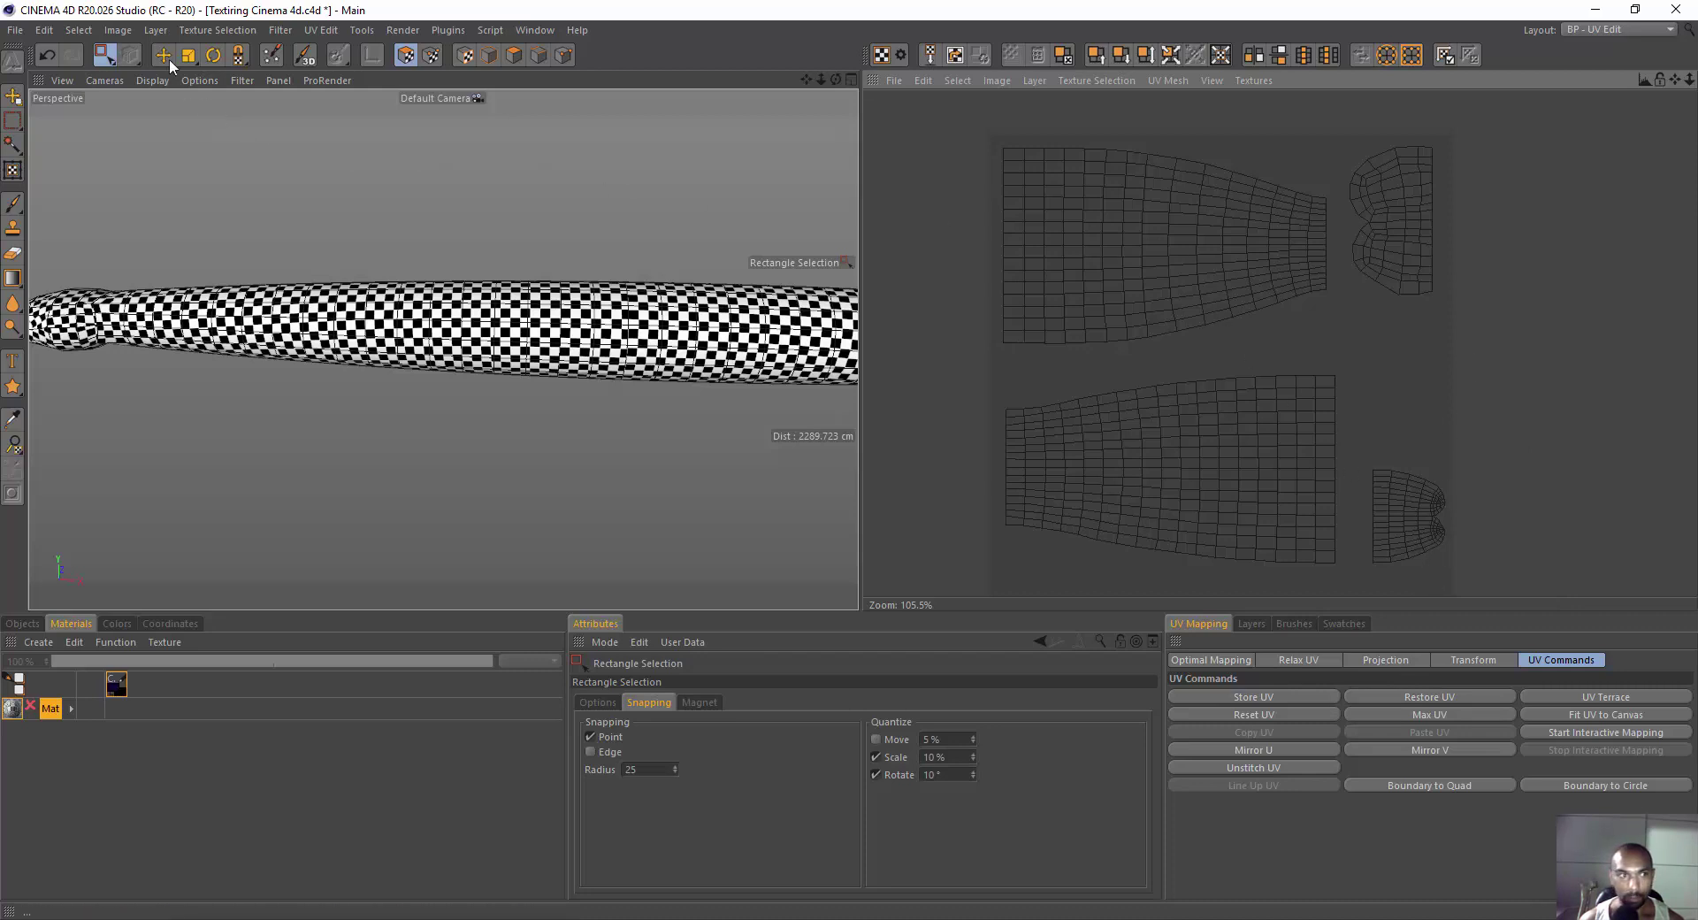
Select the upper-left body island and mirror it in U and V, flipping each back.
left_click_drag(964, 104, 1350, 362)
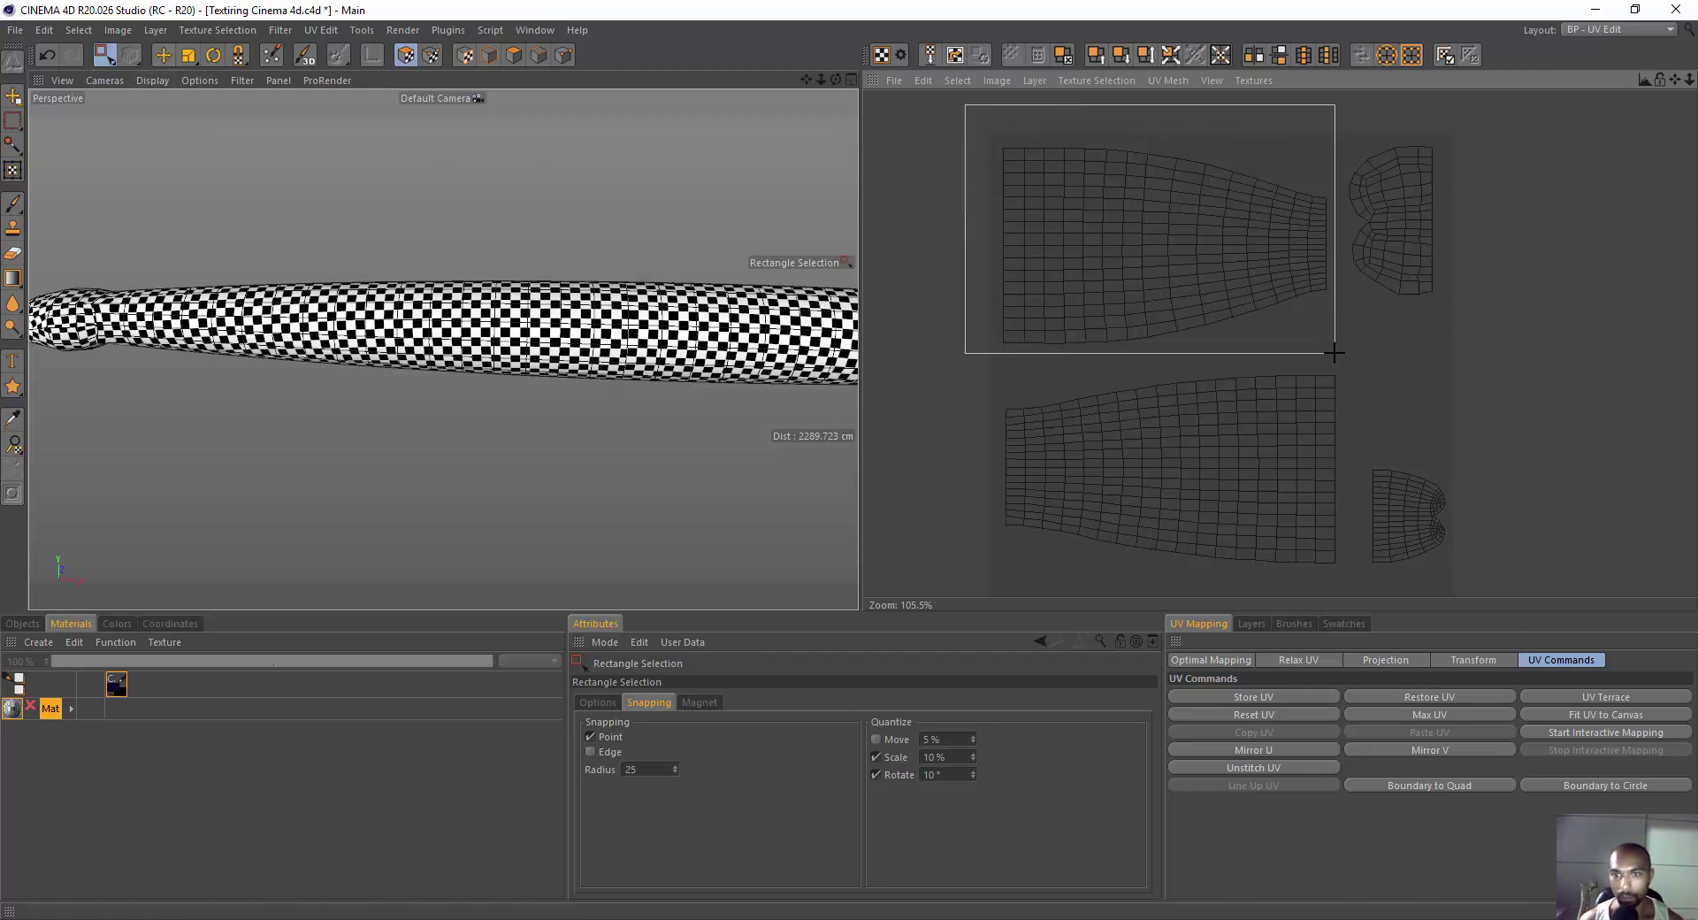
left_click(1265, 753)
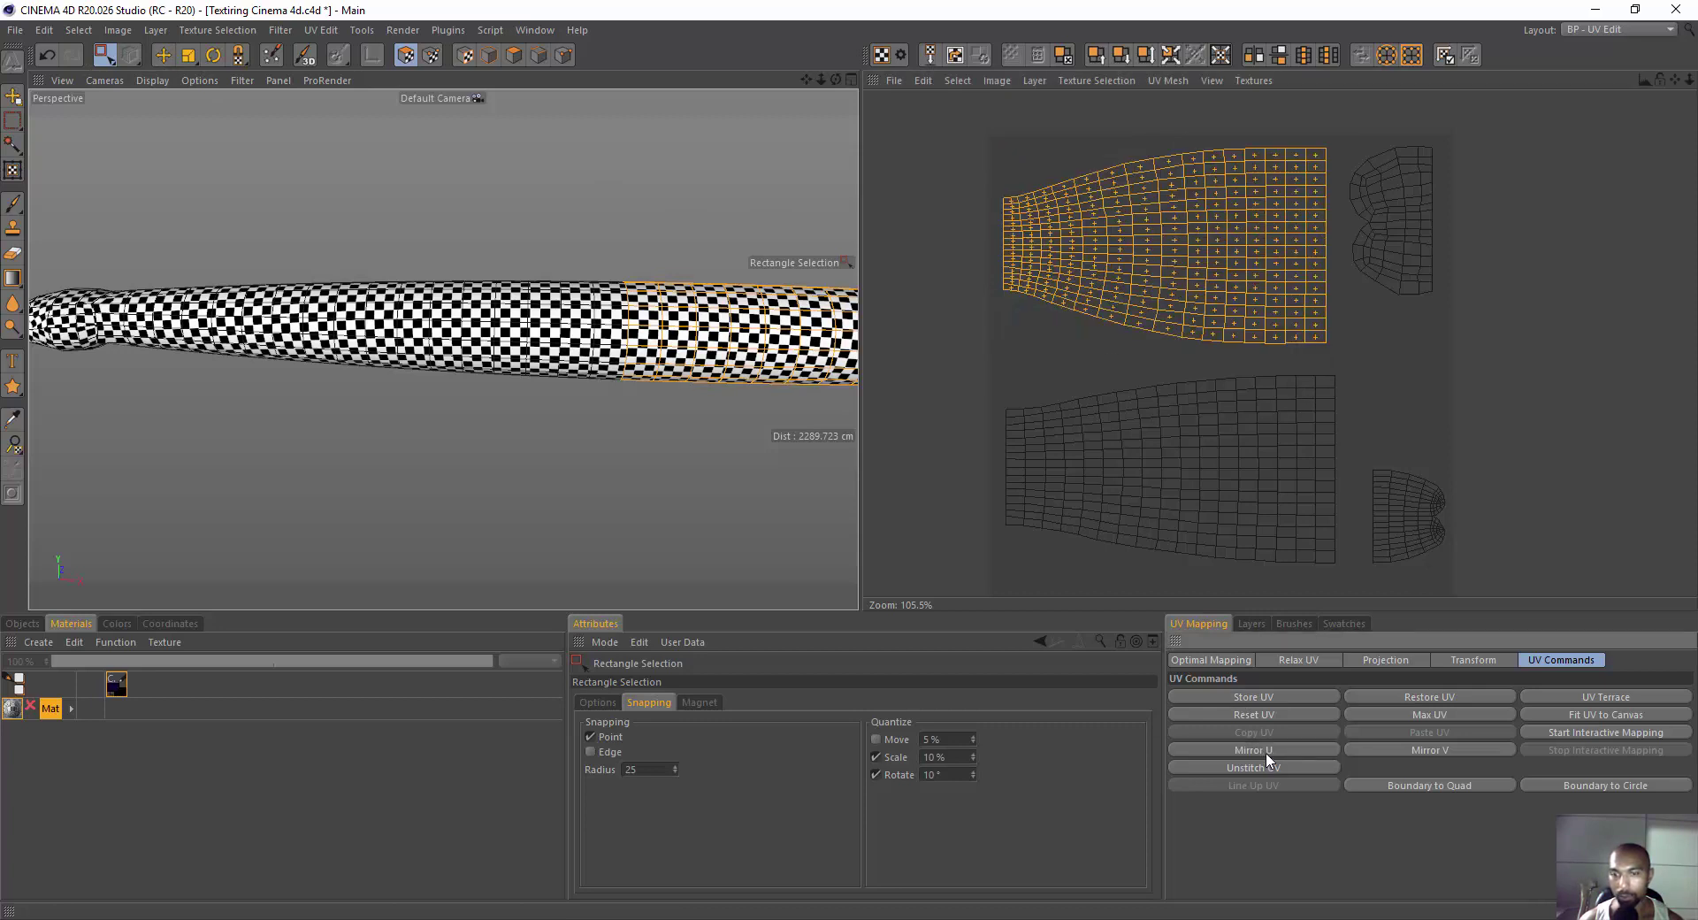
left_click(1273, 752)
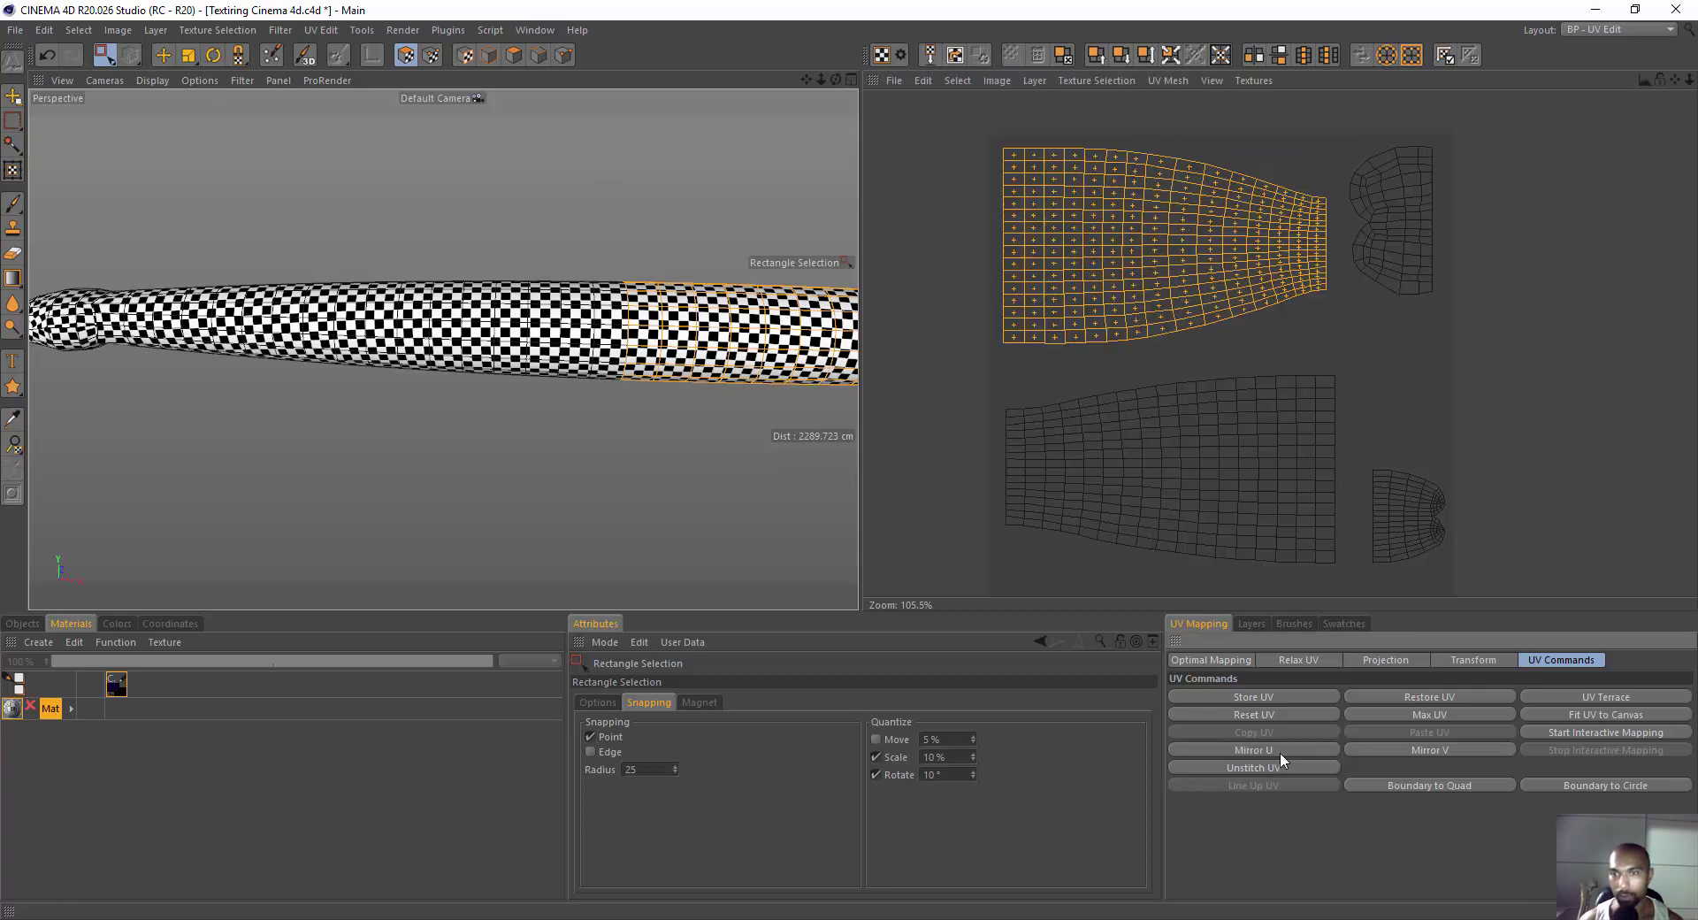
left_click(1431, 750)
left_click(1425, 748)
Maximize the island to fill the UV space, then revert it with undo and Restore UV.
left_click(1593, 713)
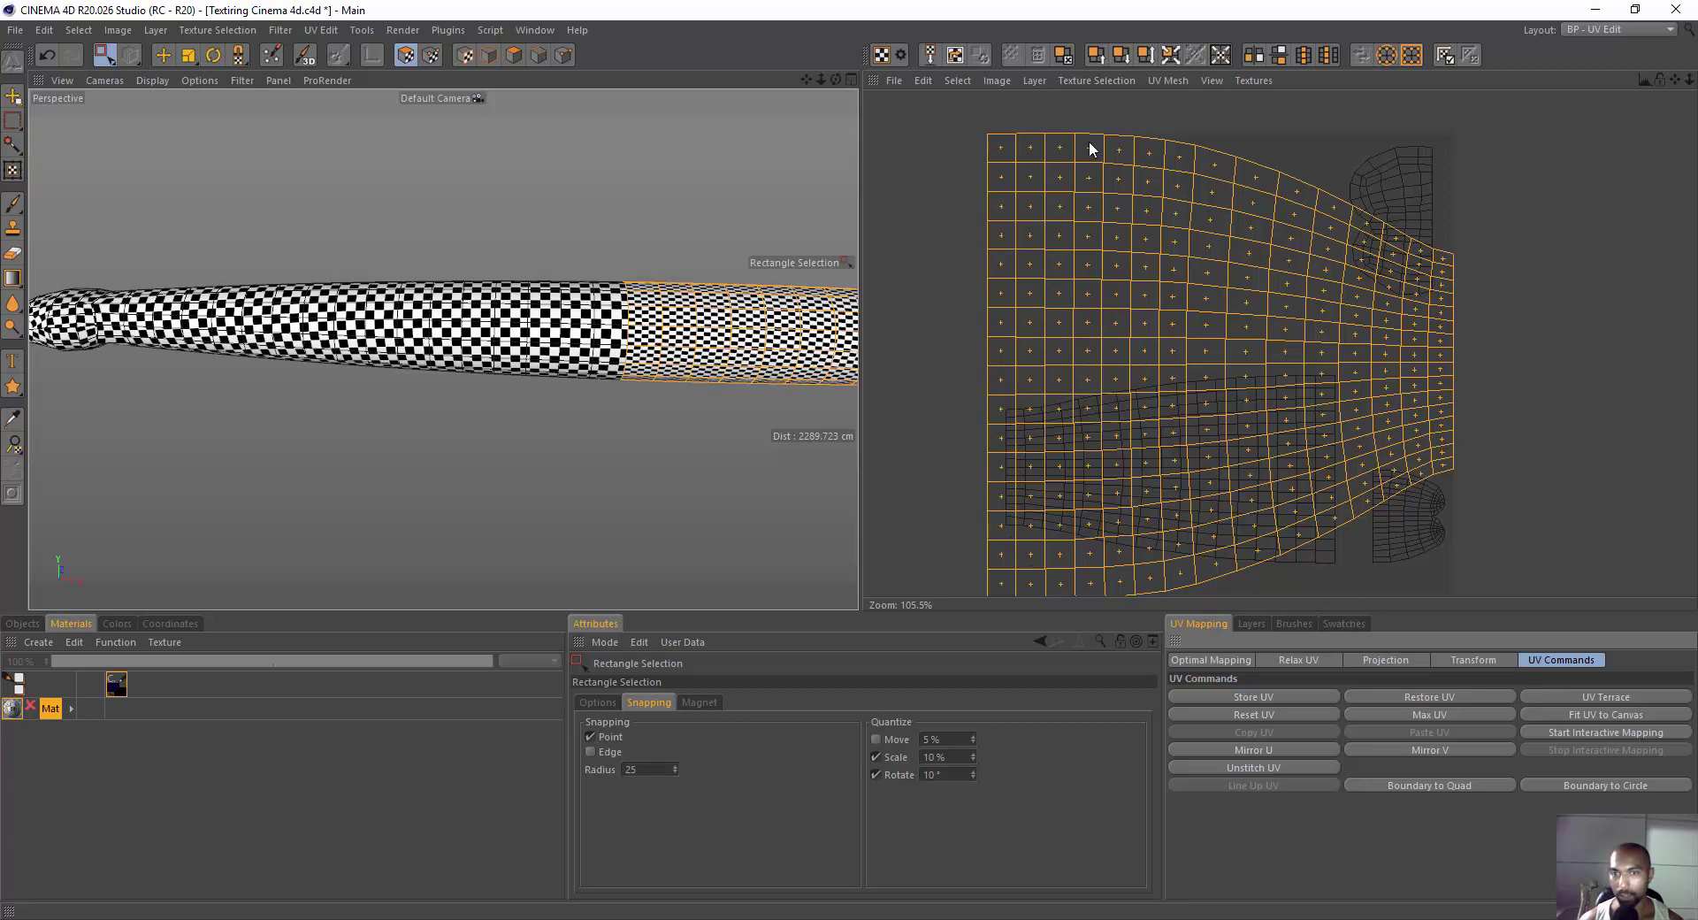
key("ctrl+z")
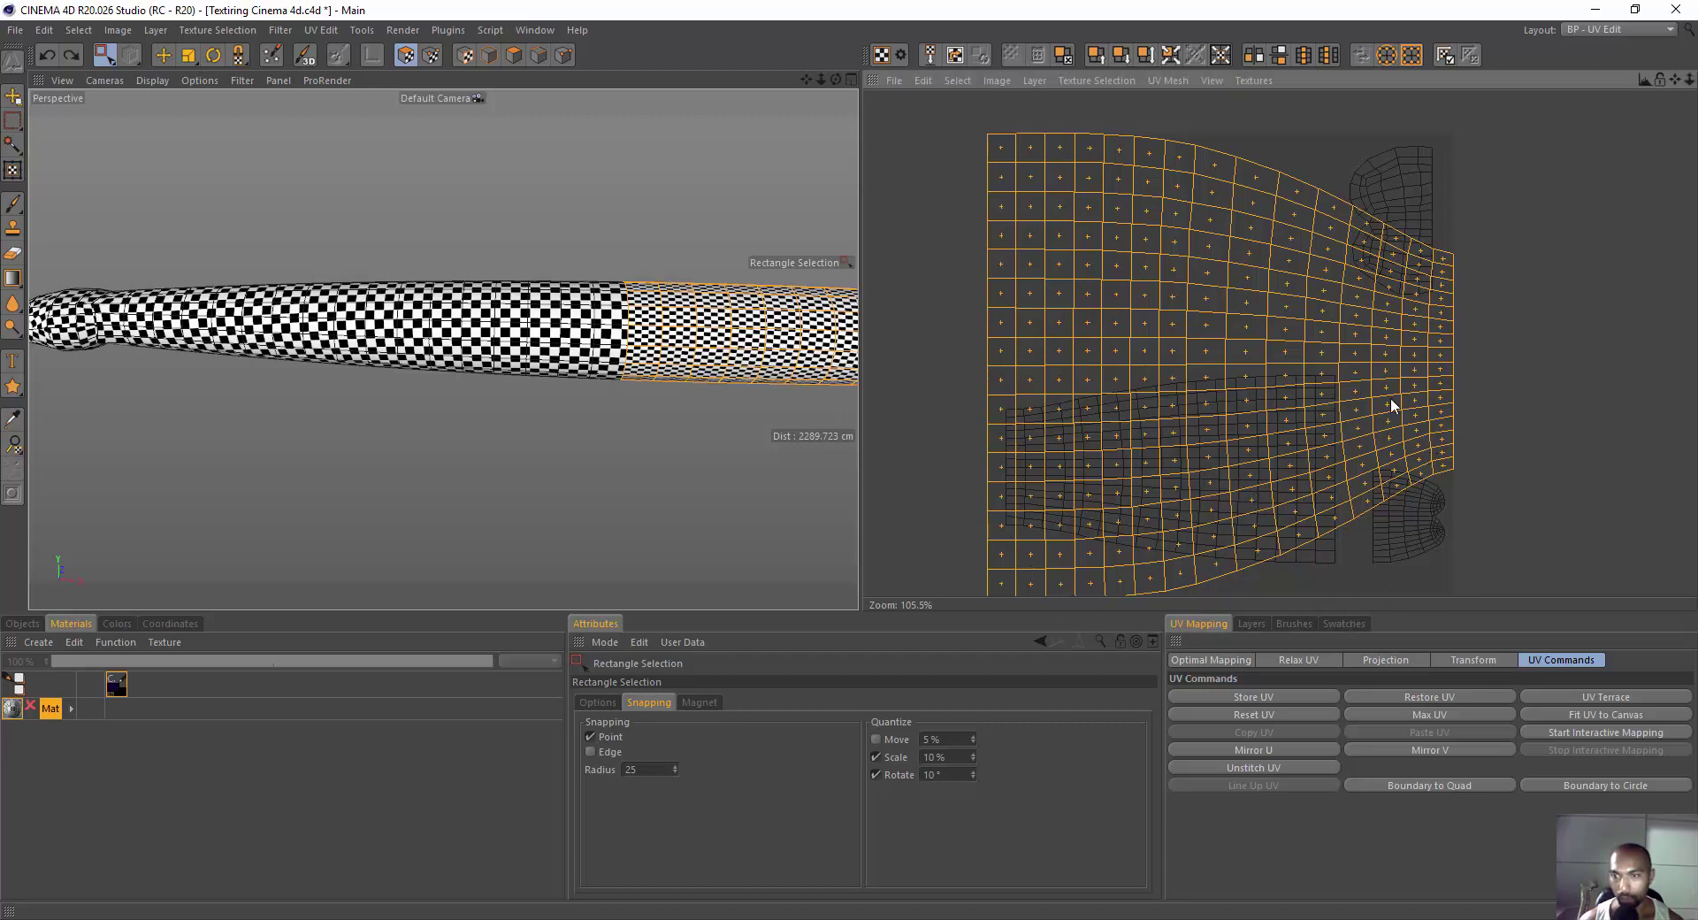
left_click(1515, 466)
double_click(1409, 404)
left_click(1406, 693)
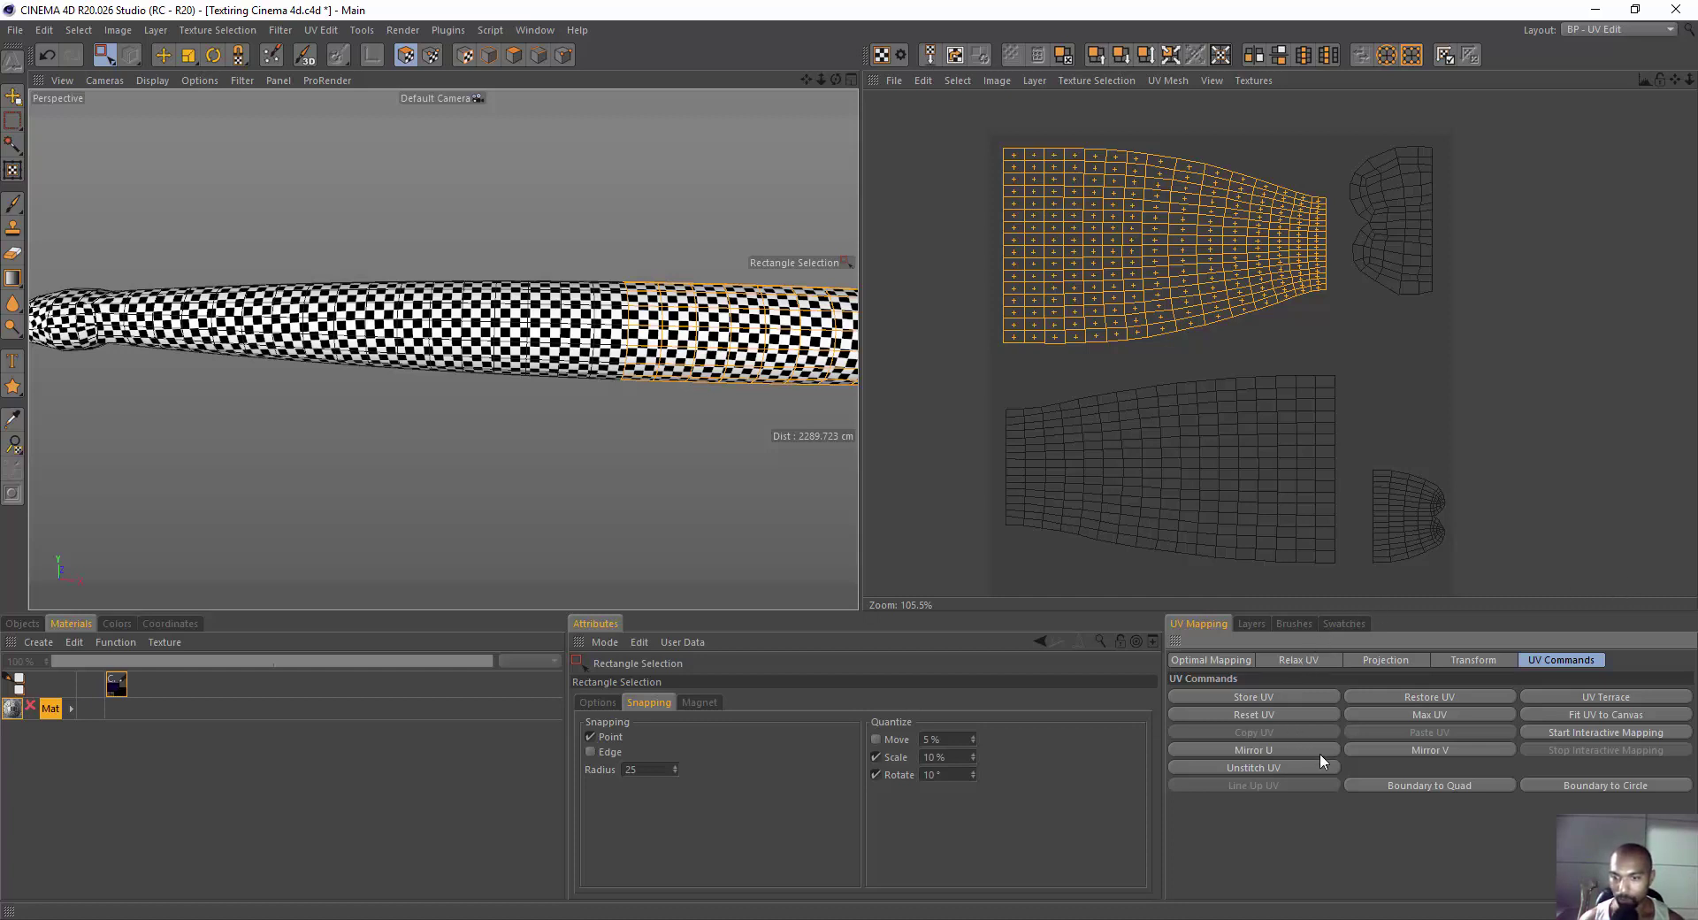
left_click(1214, 659)
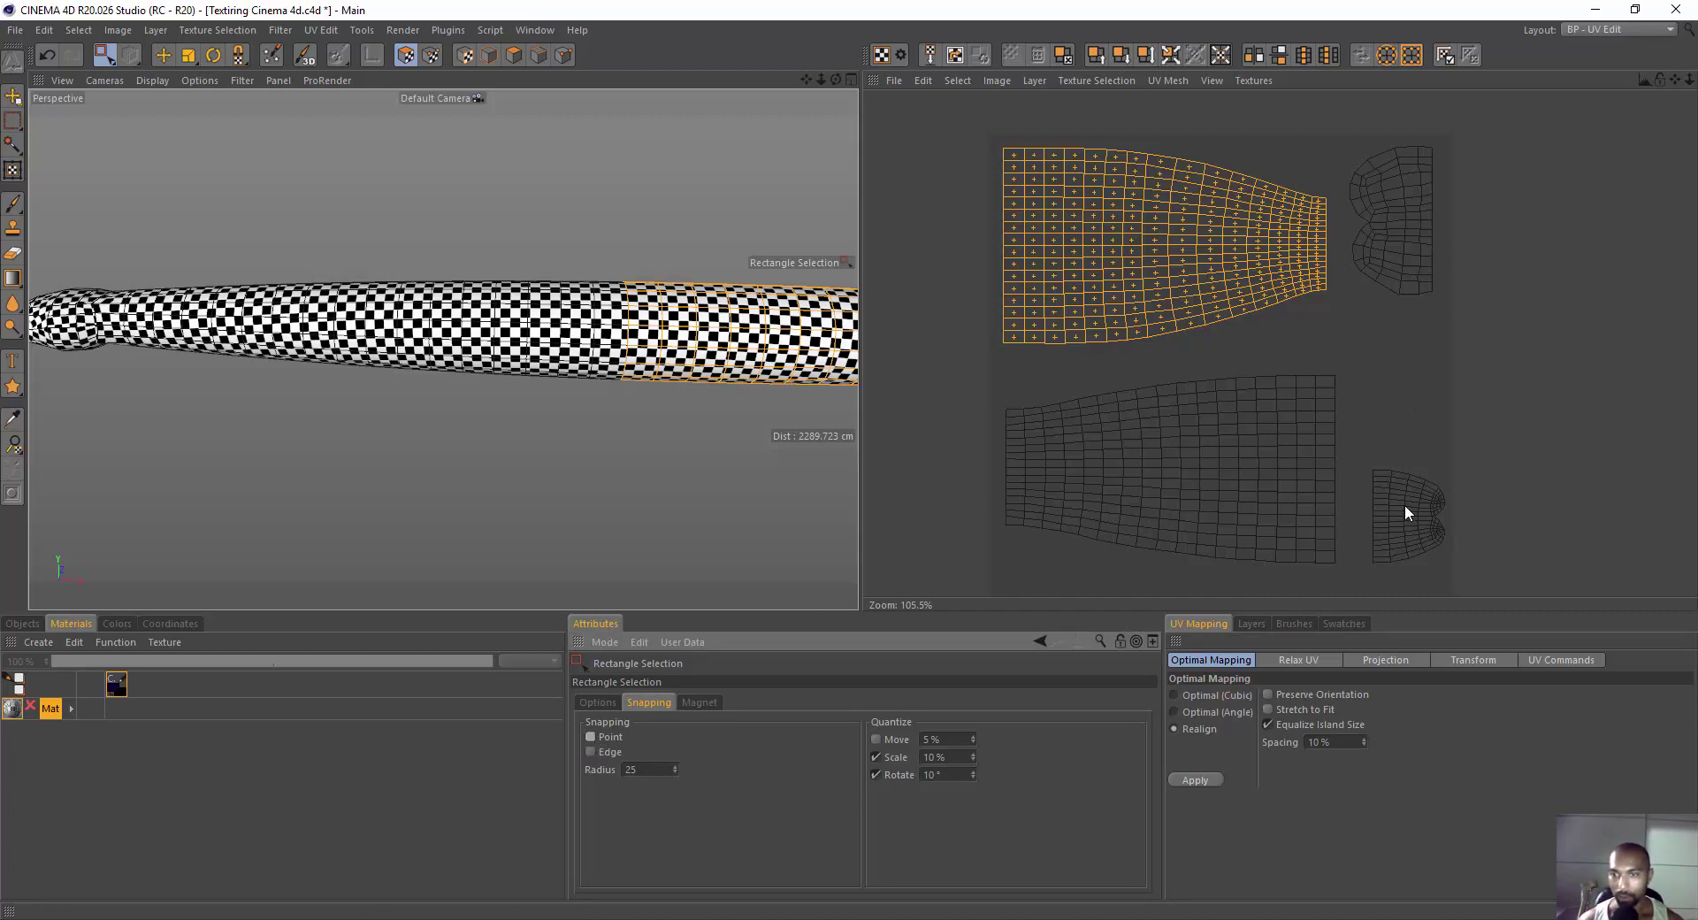
Select the small head island, turn on Point snapping, and move the island into place.
left_click_drag(1404, 505, 1399, 520)
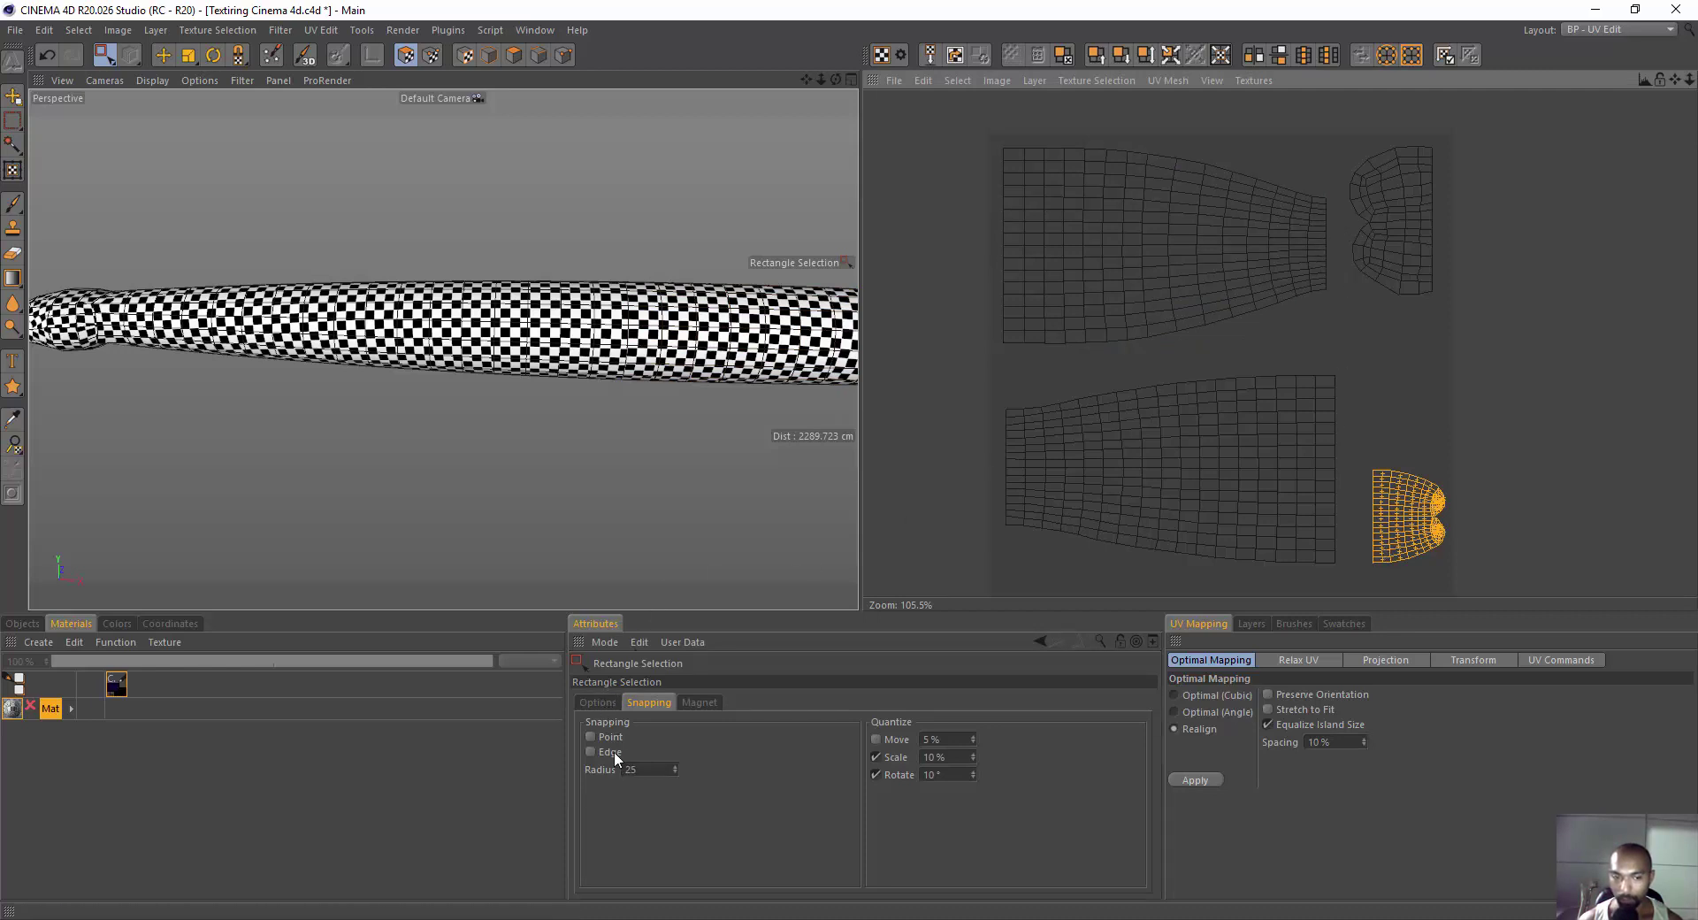
left_click(590, 736)
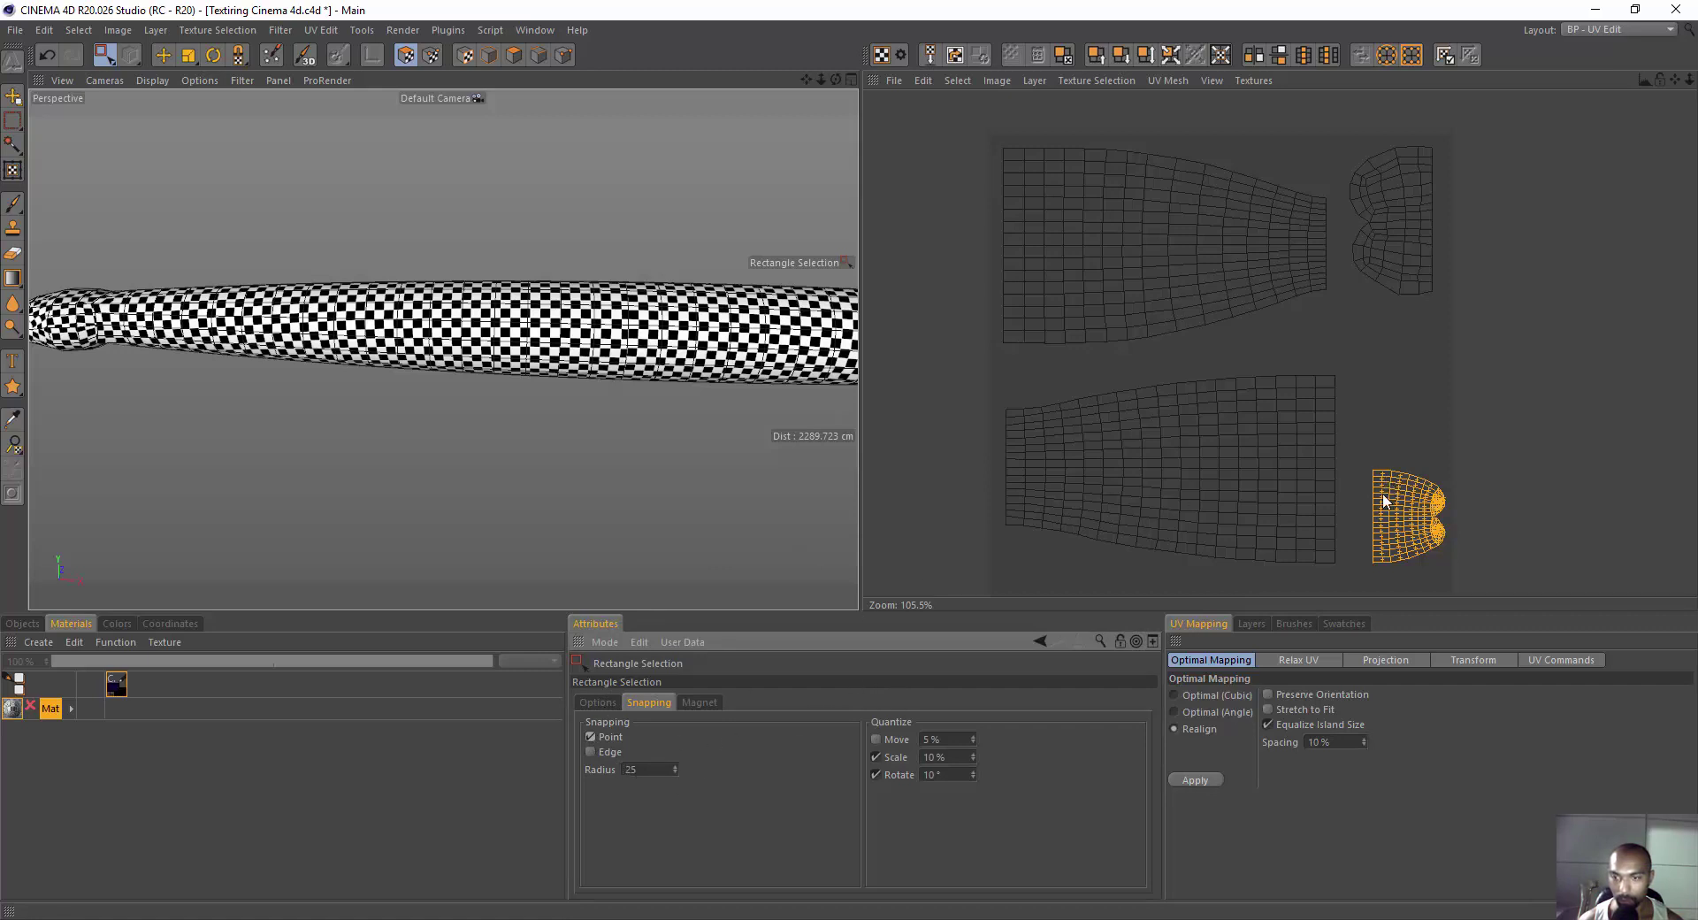
scroll(1424, 487, "up", 2)
scroll(1415, 443, "up", 1)
scroll(1327, 380, "up", 2)
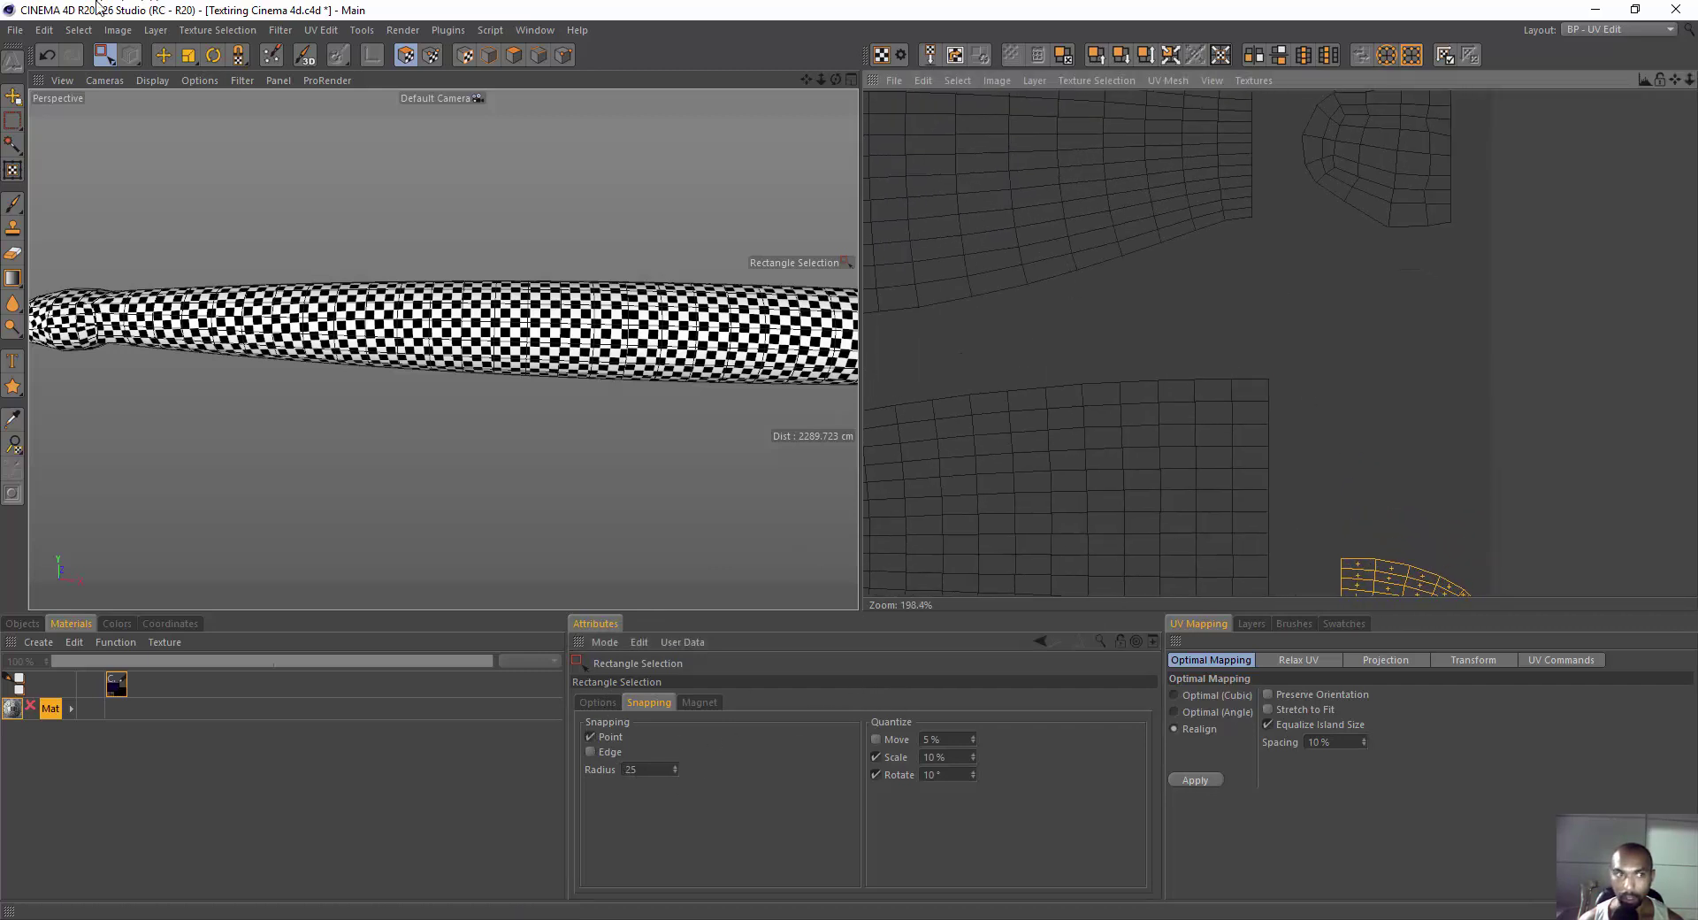
left_click(162, 55)
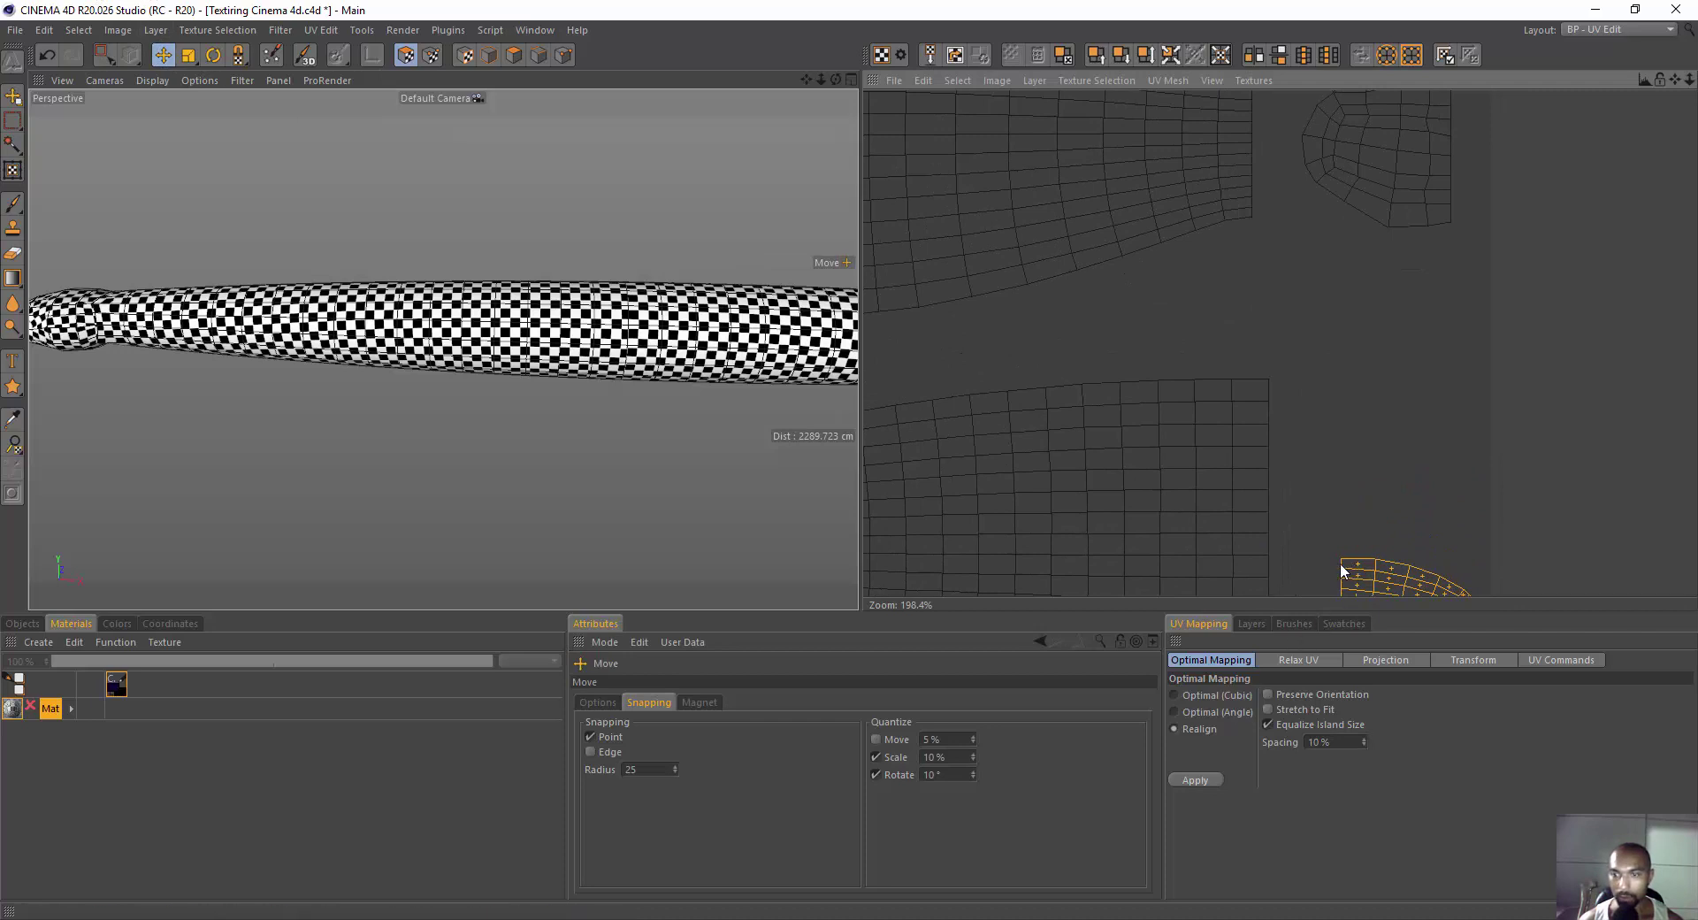
mouse_move(1341, 566)
left_mouse_down()
mouse_move(1263, 133)
mouse_move(1254, 230)
mouse_move(1261, 80)
mouse_move(1347, 550)
left_mouse_up()
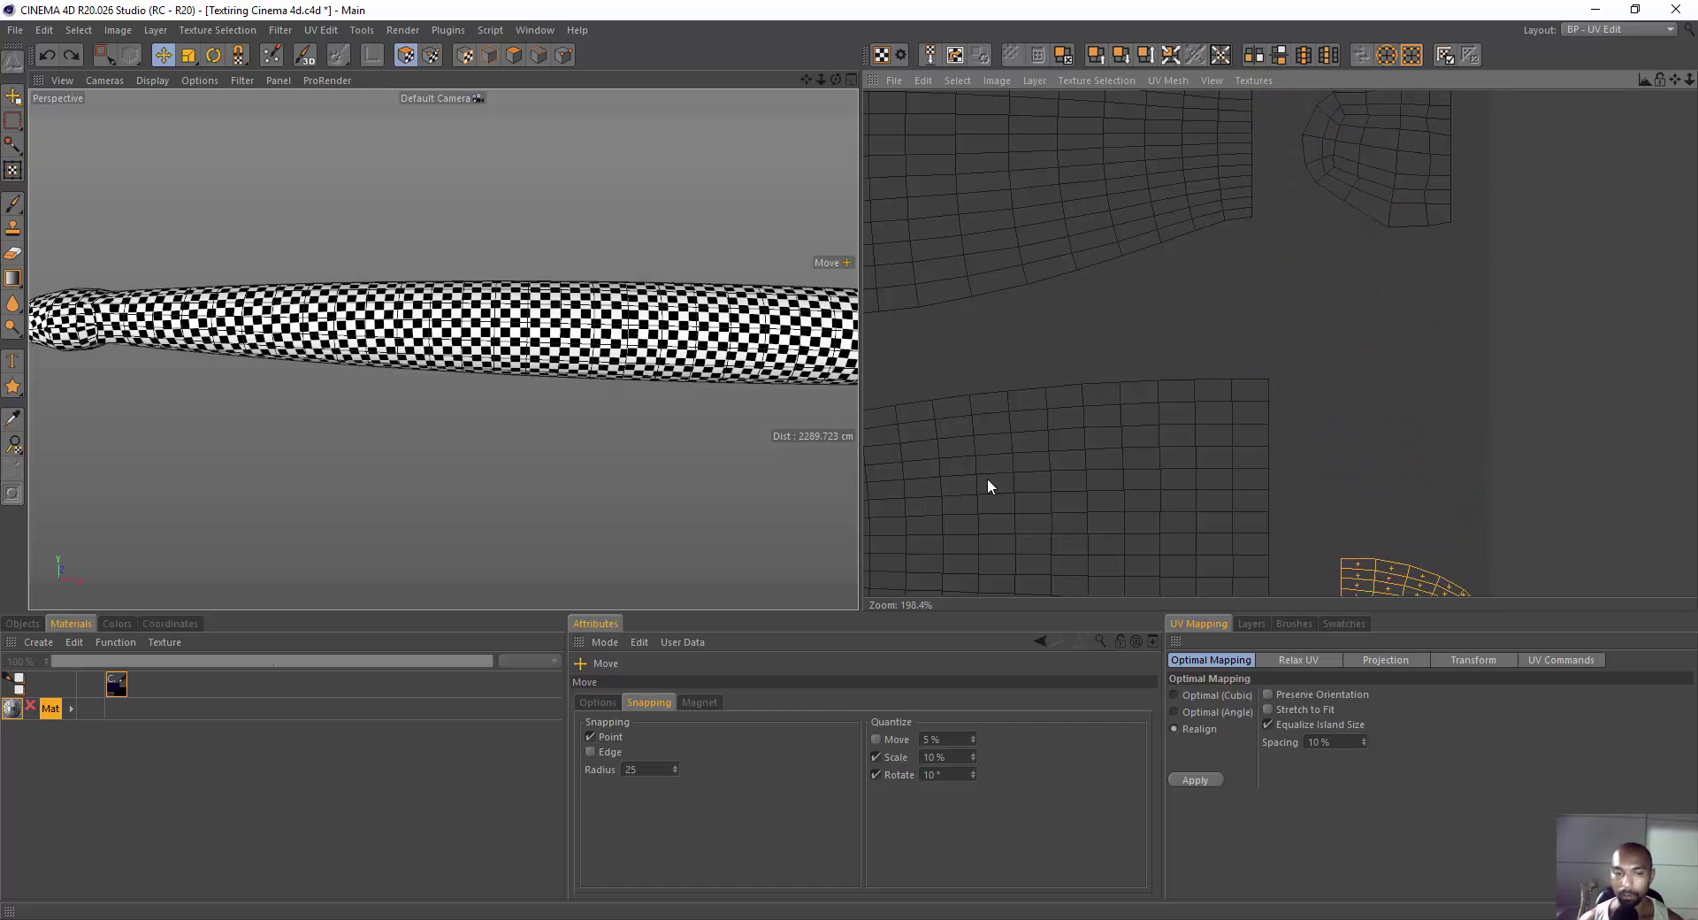
Rotate the small head island upright with its caps facing right.
scroll(1290, 426, "down", 2)
scroll(1220, 359, "down", 2)
scroll(1228, 310, "down", 1)
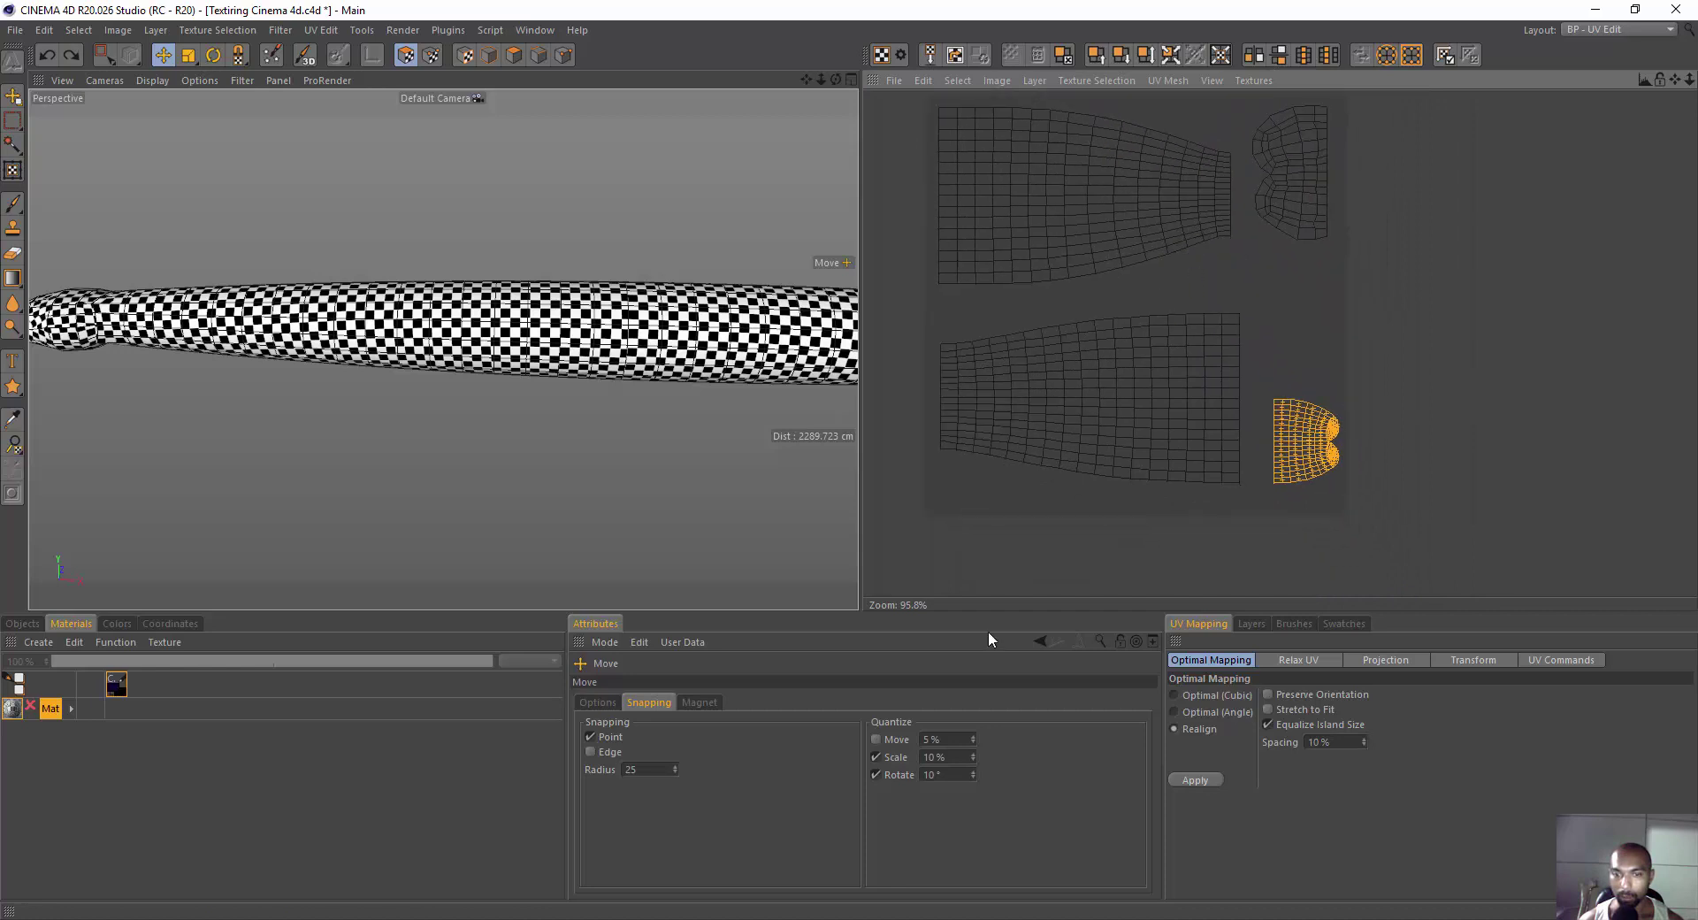
left_click(875, 775)
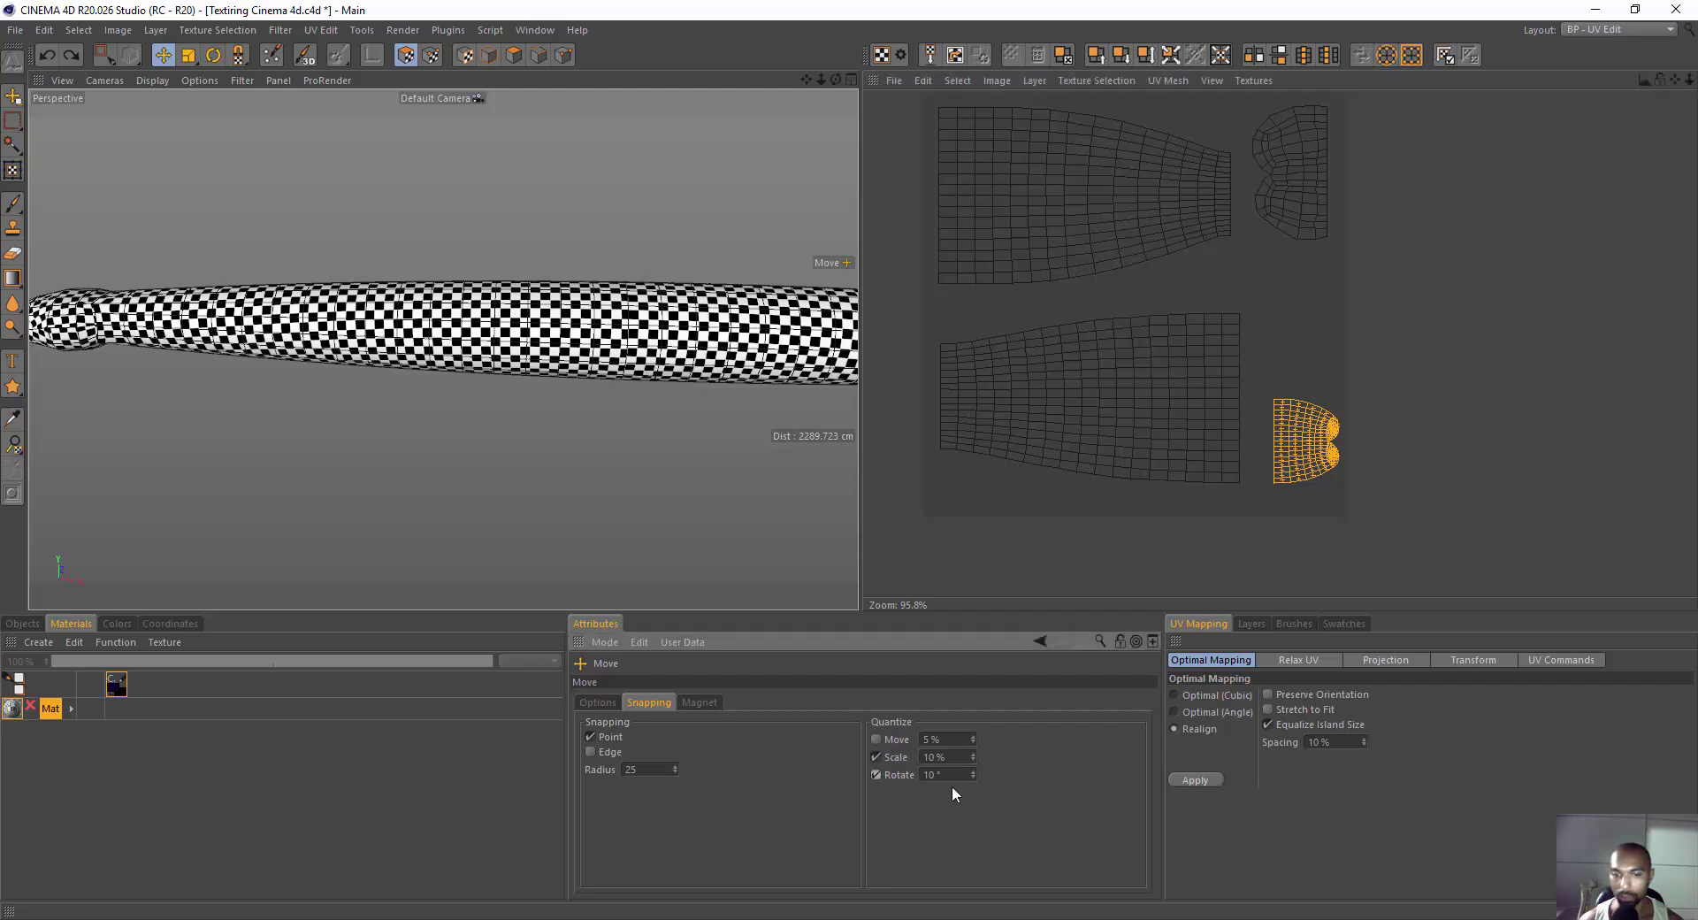
left_click(876, 775)
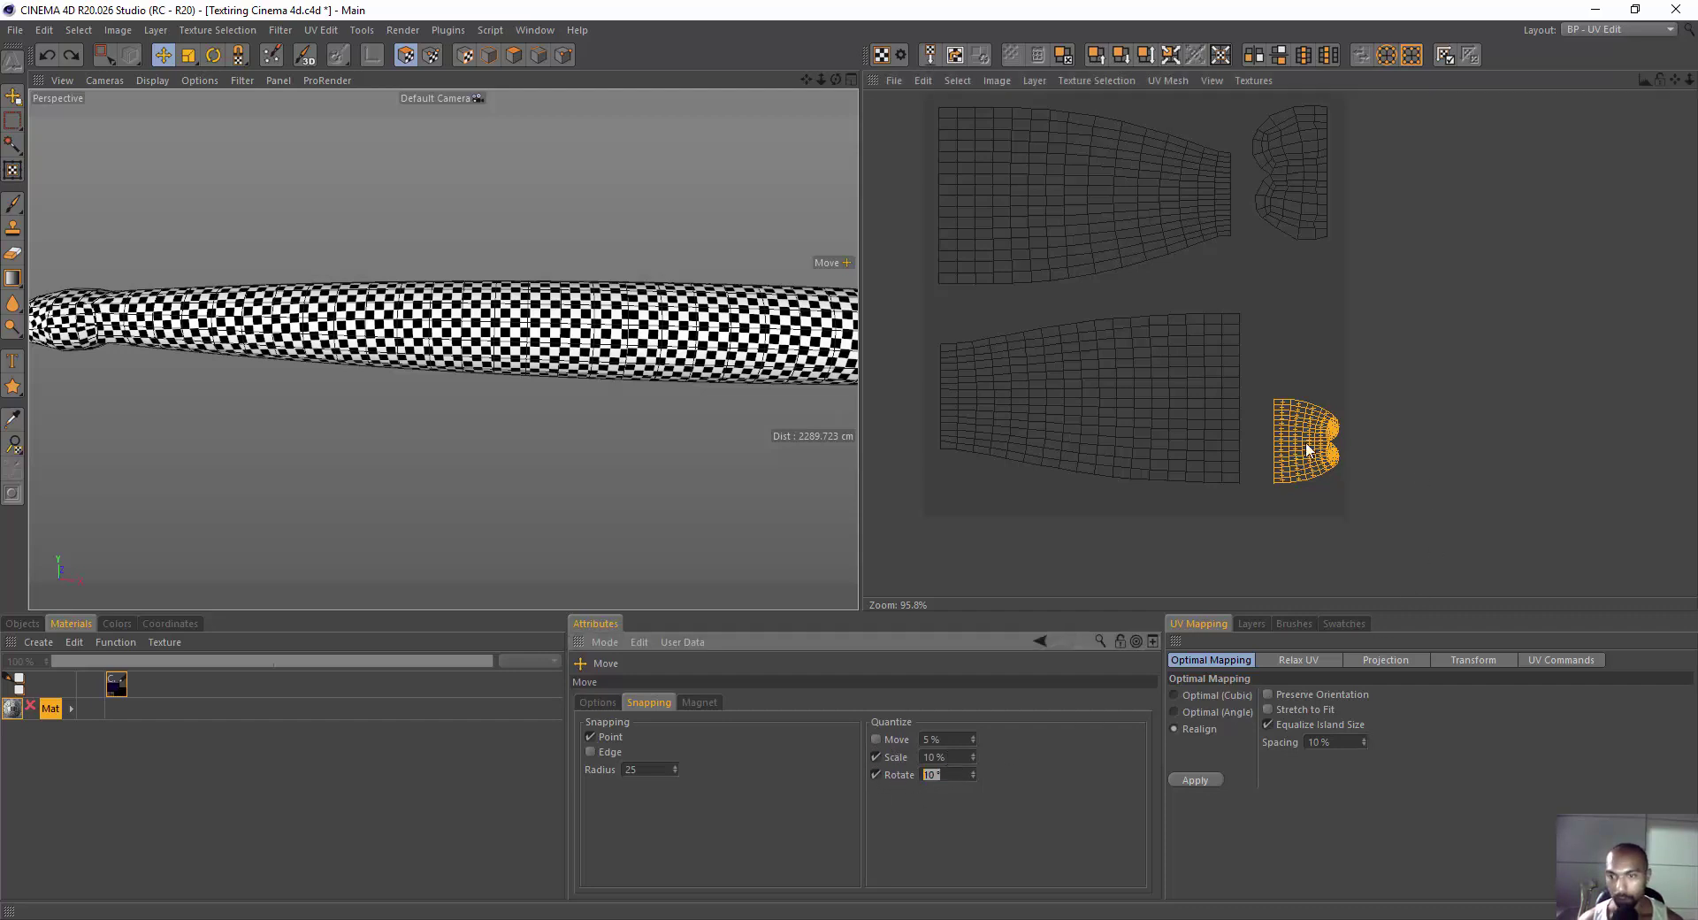
scroll(1309, 449, "up", 3)
key("r")
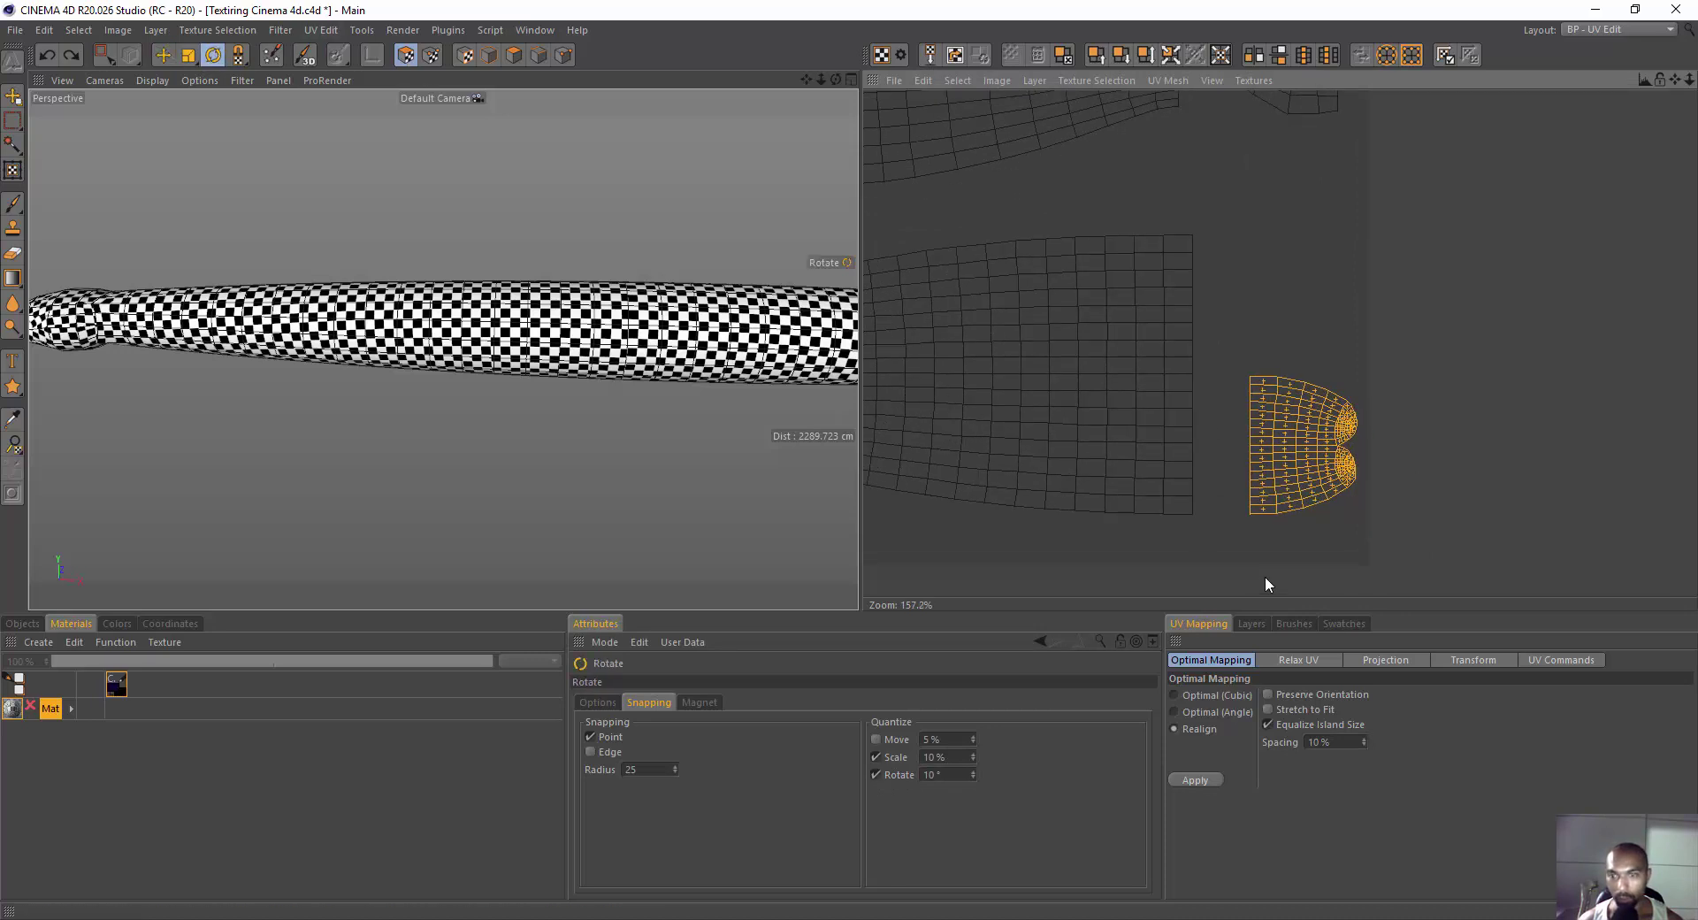
mouse_move(1266, 497)
left_mouse_down()
mouse_move(1631, 475)
mouse_move(1696, 436)
mouse_move(792, 314)
mouse_move(861, 106)
left_mouse_up()
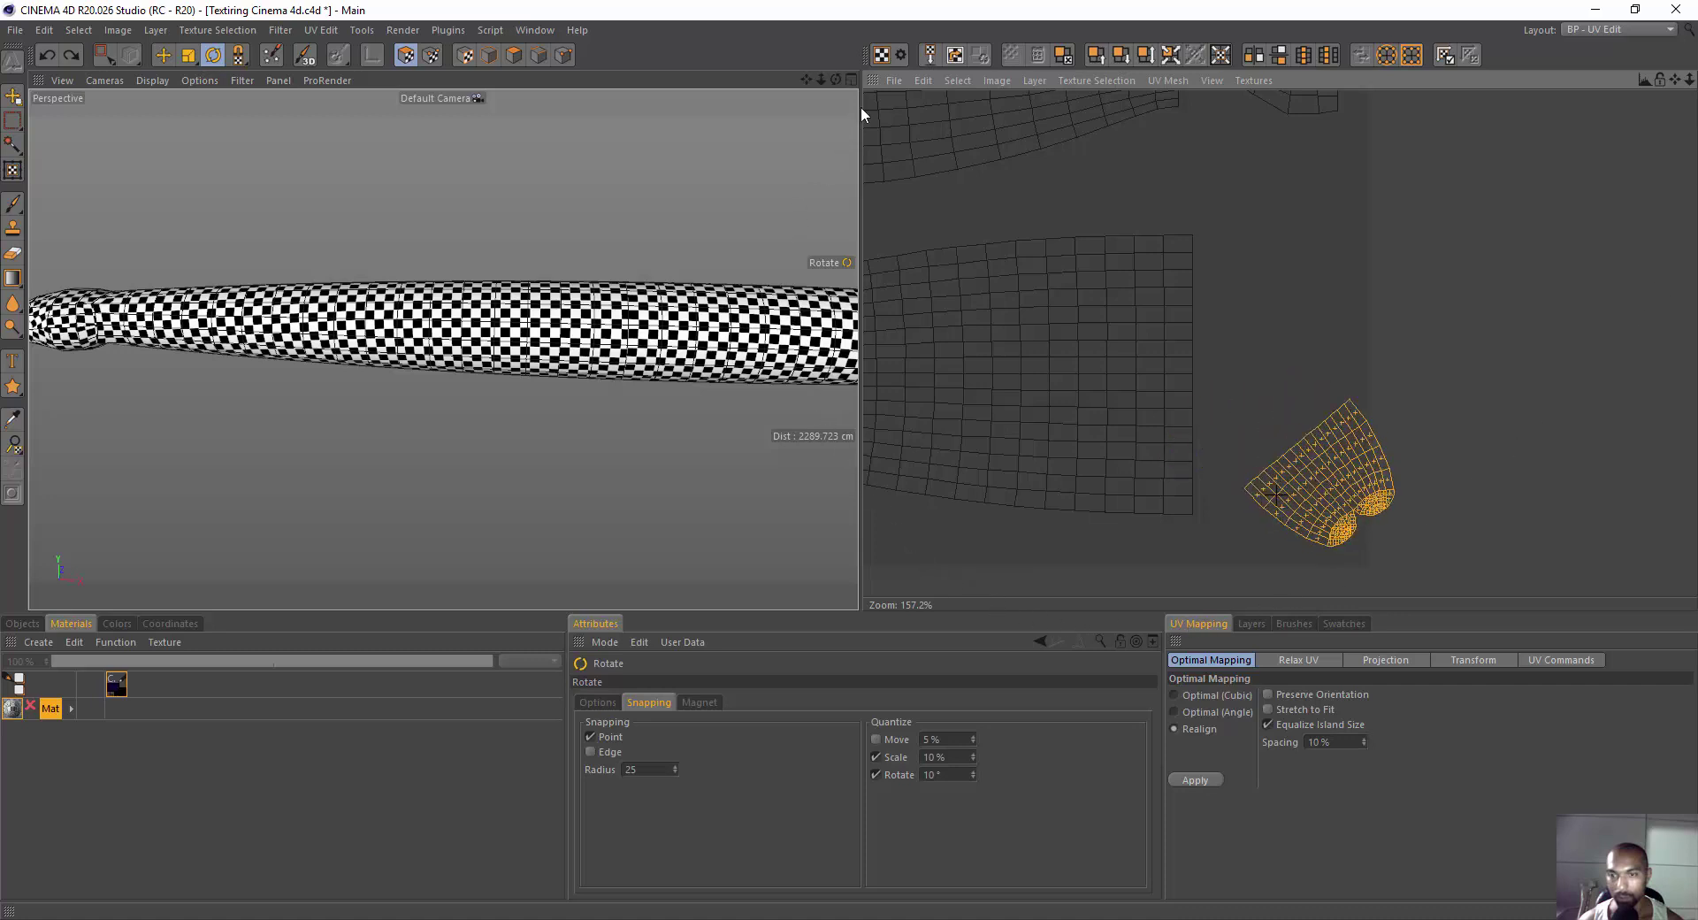
left_click_drag(908, 439, 1695, 221)
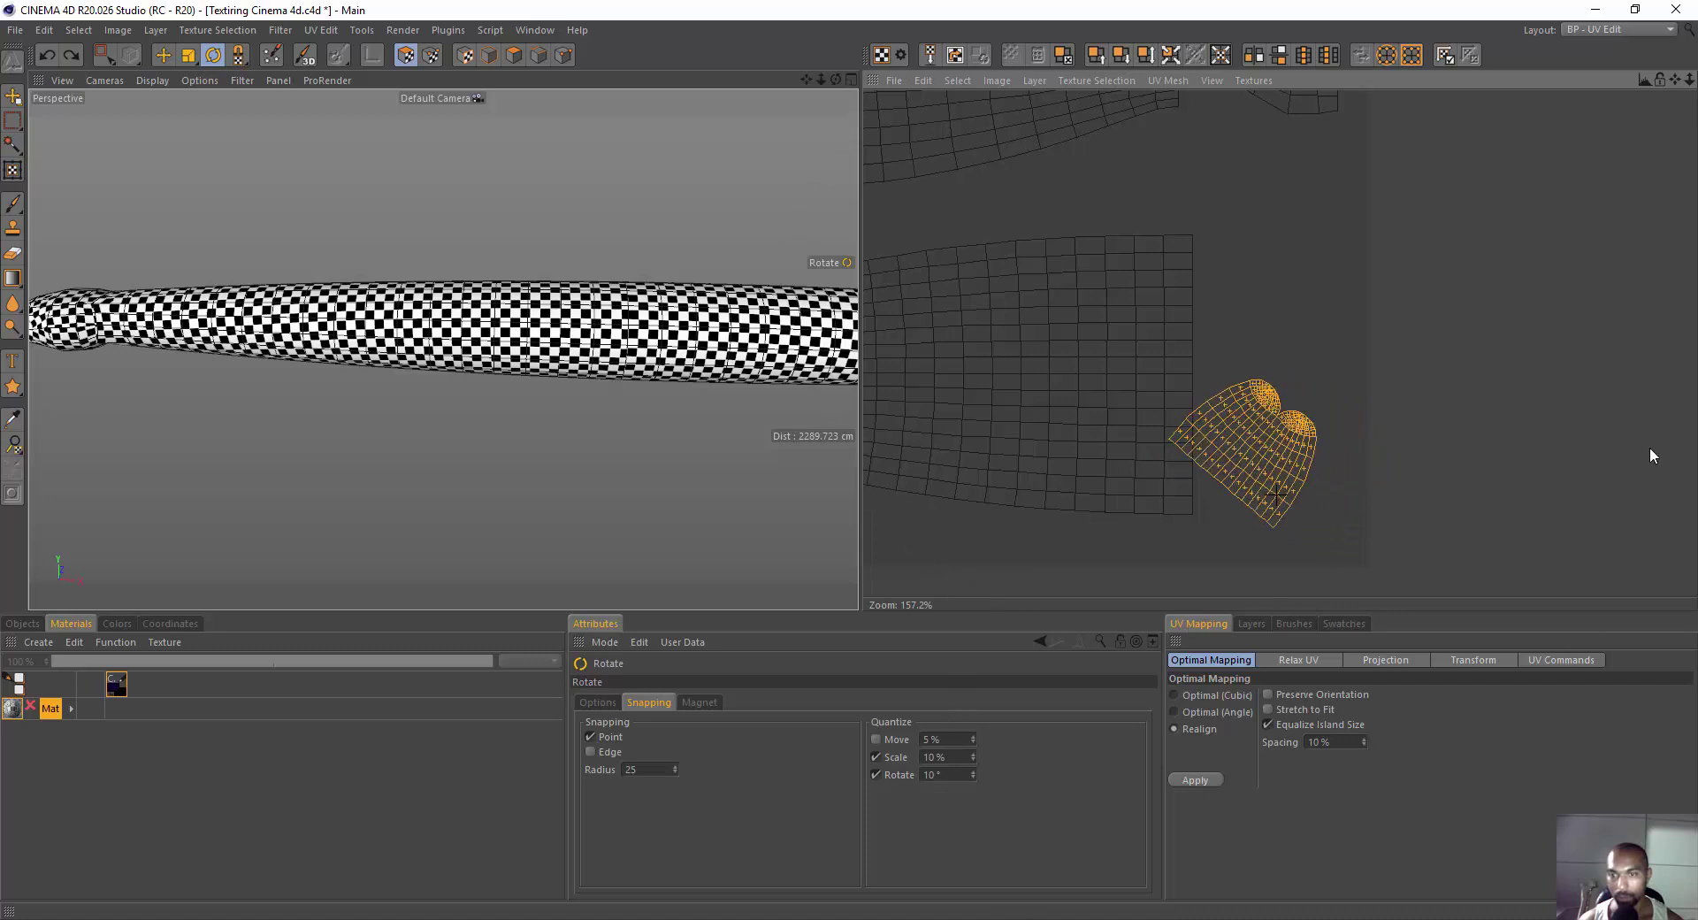
mouse_move(1275, 492)
left_mouse_down()
mouse_move(1329, 531)
mouse_move(1239, 639)
left_mouse_up()
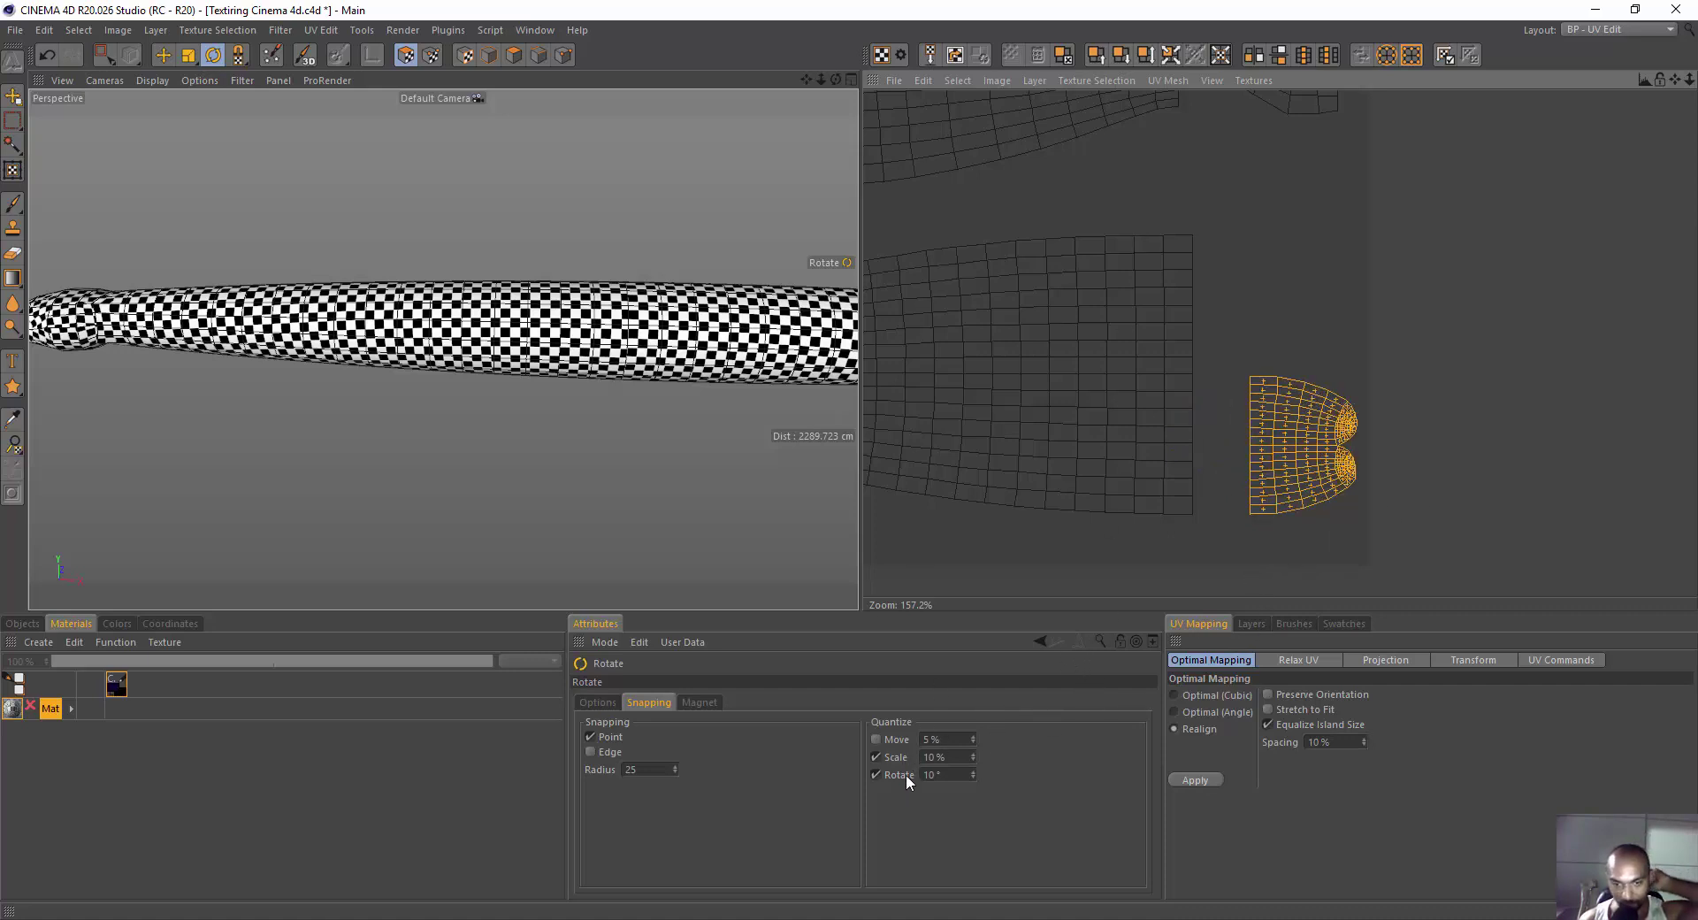
Enable Quantize Move and set Rotate quantize to 45°, undoing a test rotation.
left_click(876, 740)
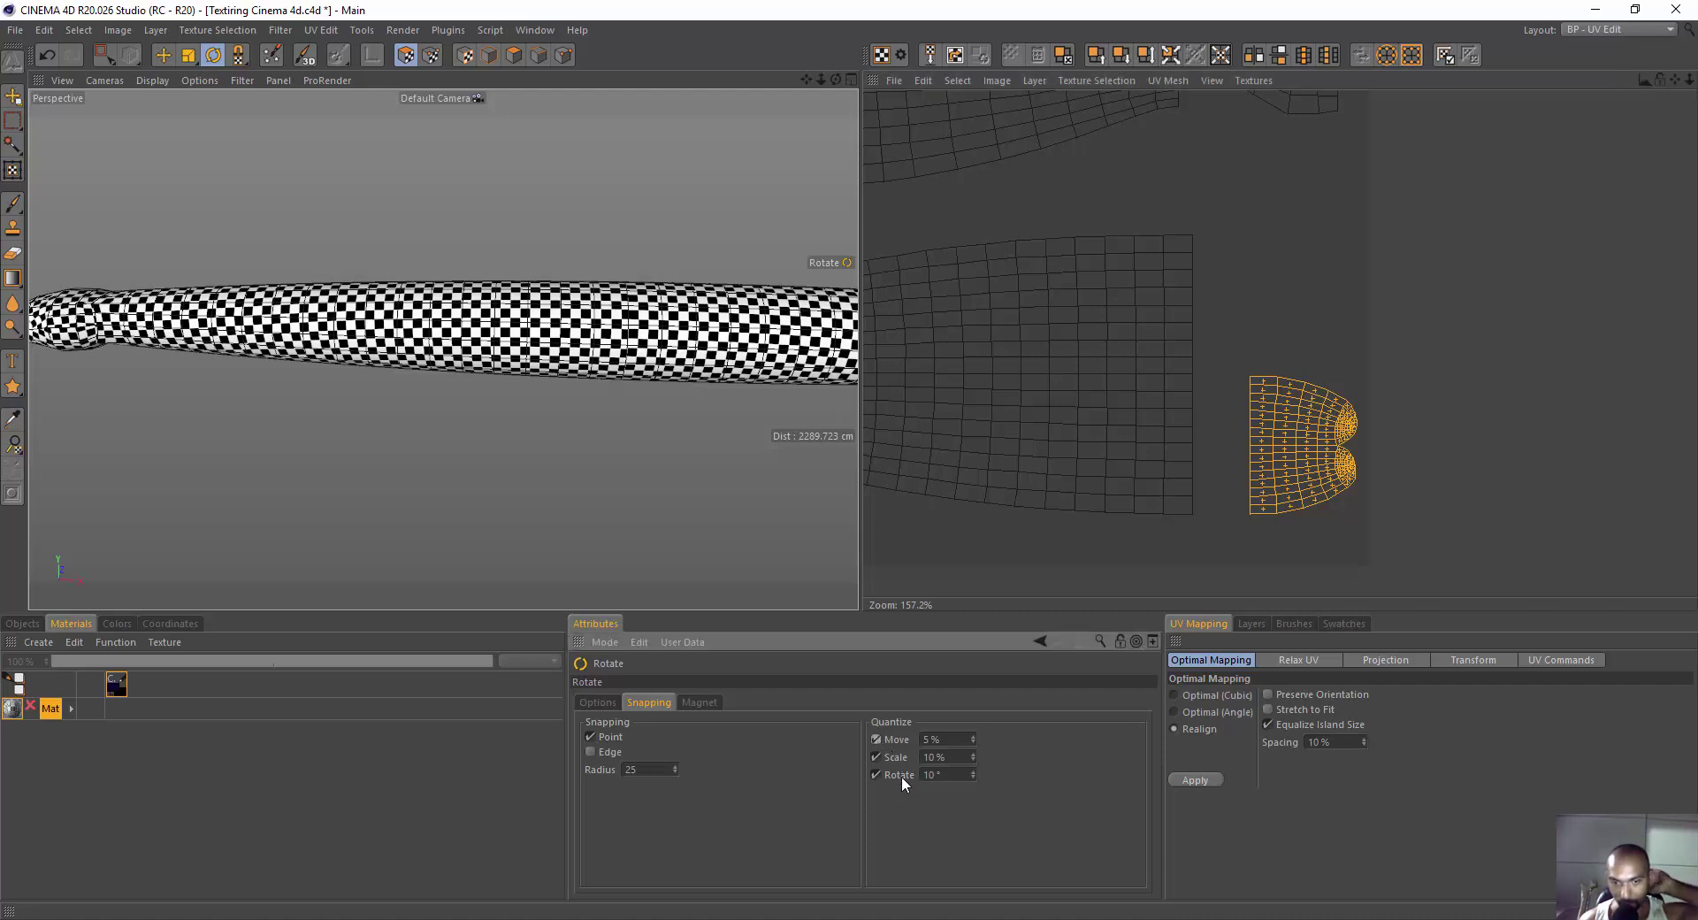
left_click(931, 775)
type("45")
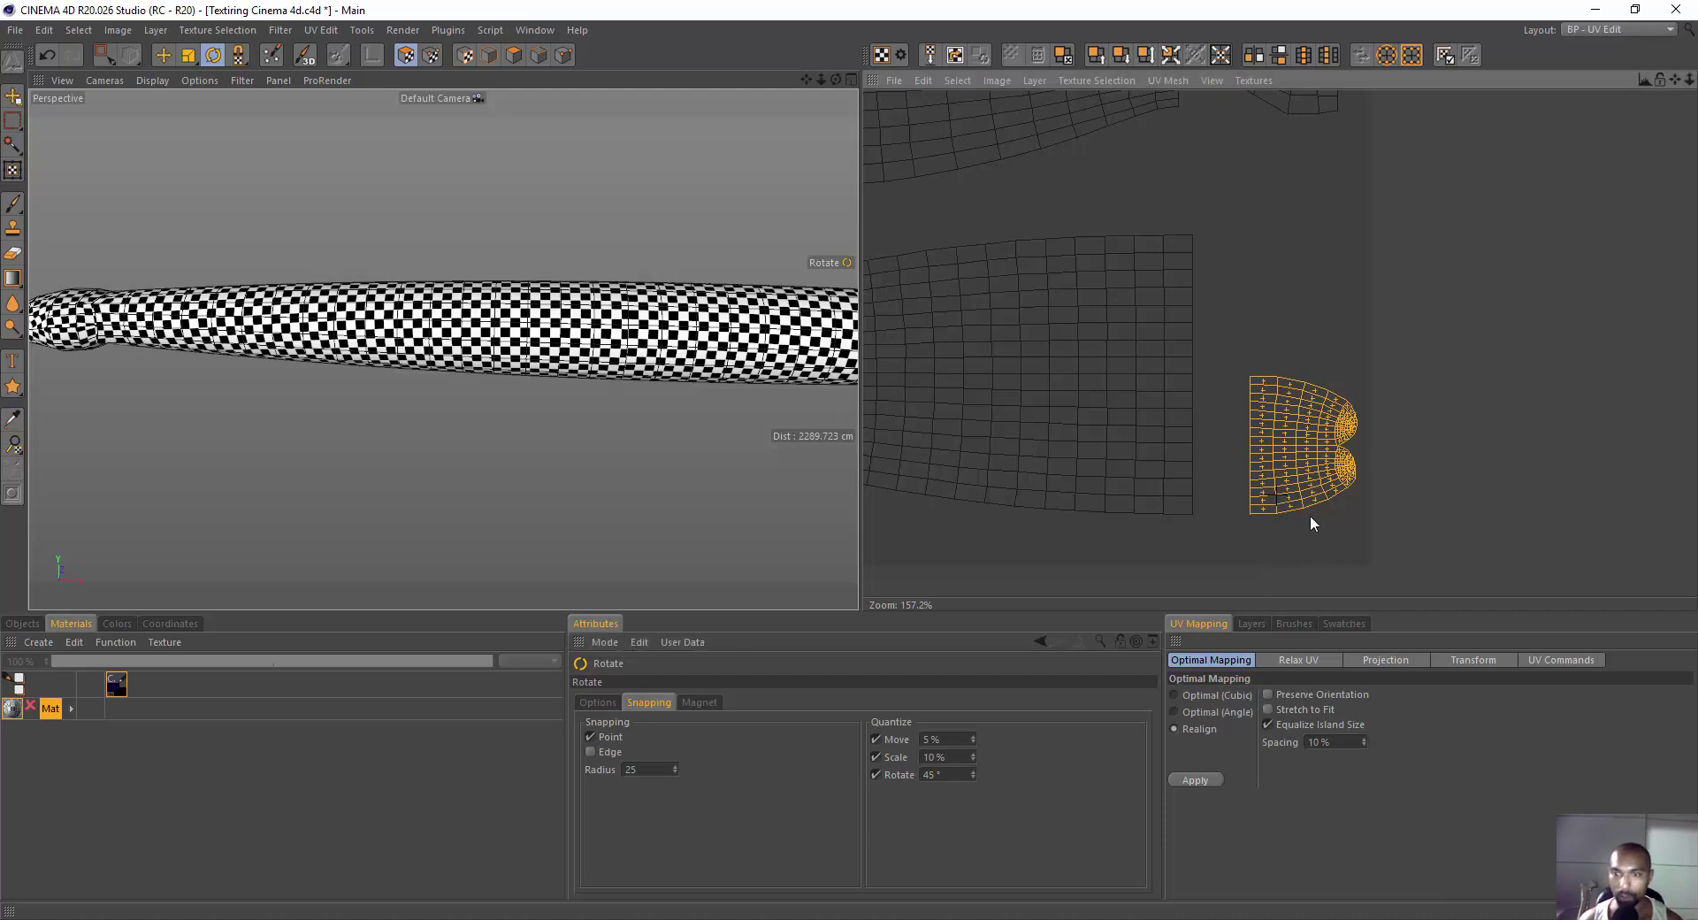
mouse_move(1309, 515)
left_mouse_down()
mouse_move(1275, 489)
mouse_move(1357, 433)
mouse_move(1277, 493)
left_mouse_up()
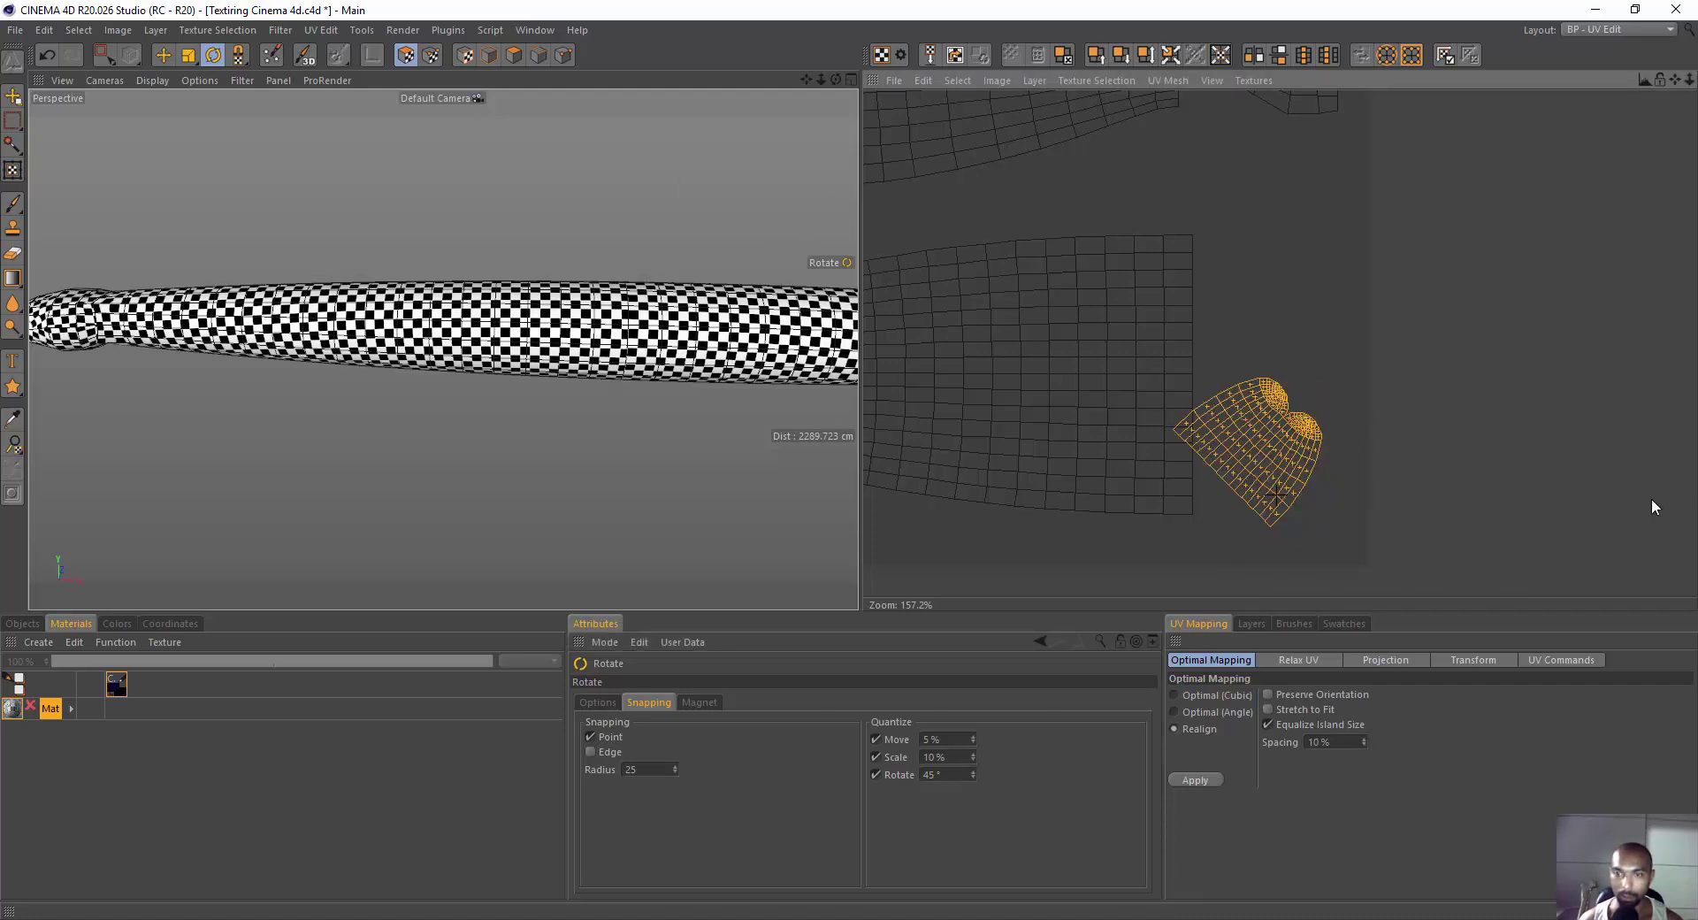
key("ctrl+z")
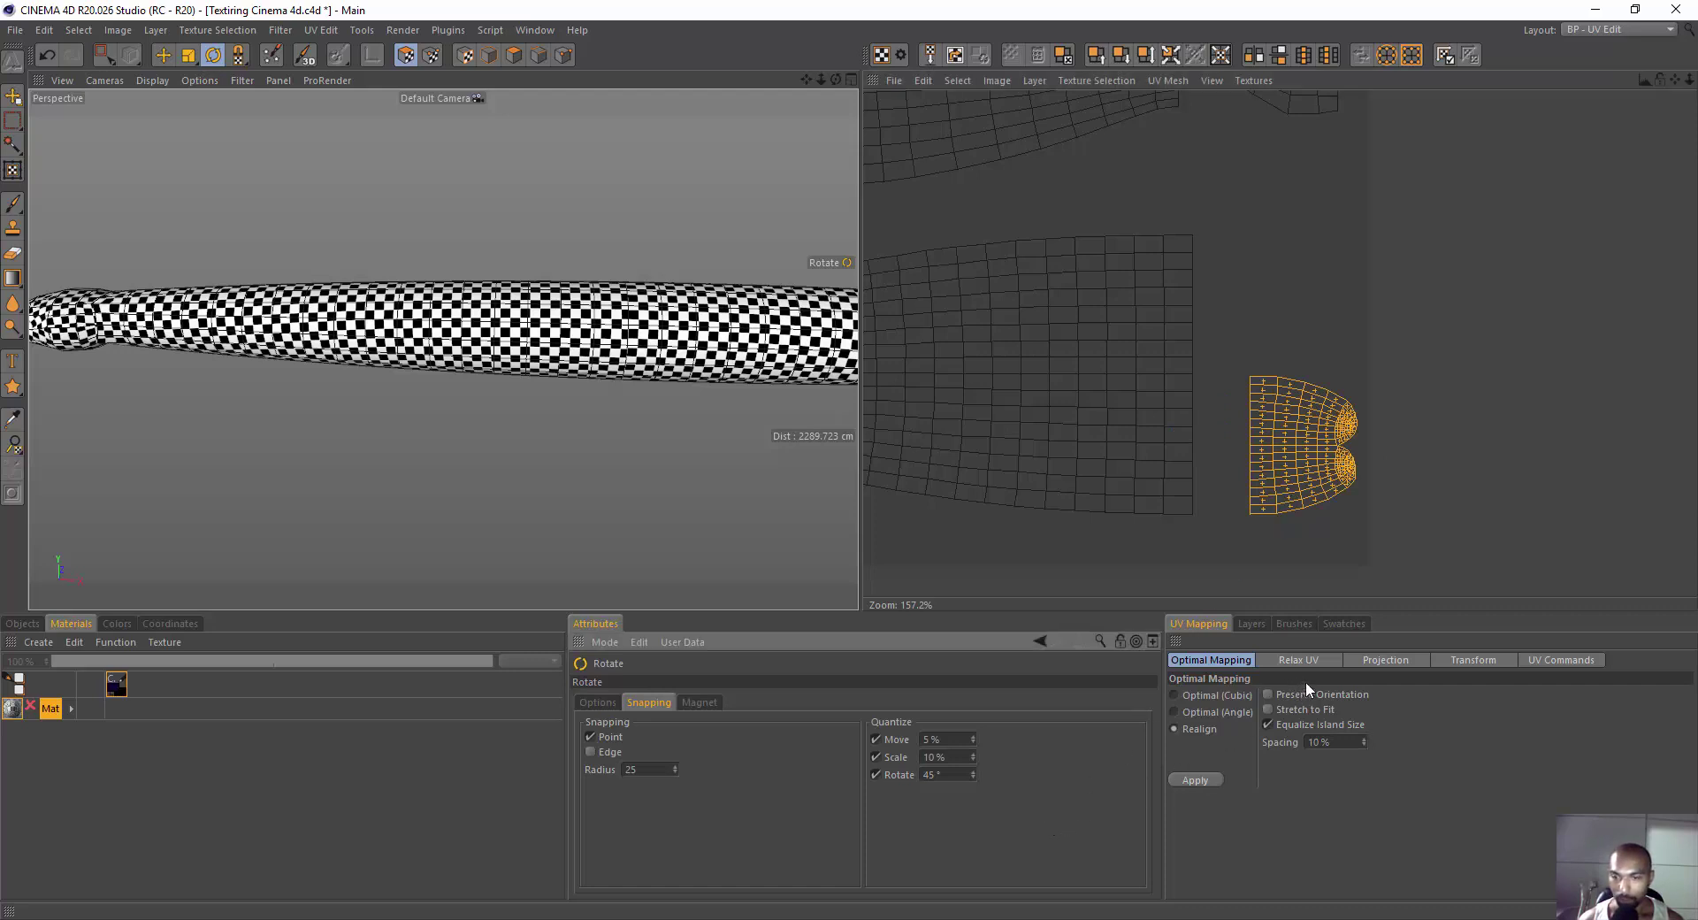
Step through the Relax UV and Projection tabs to Transform, then reframe all UV islands.
left_click(1314, 660)
left_click(1385, 662)
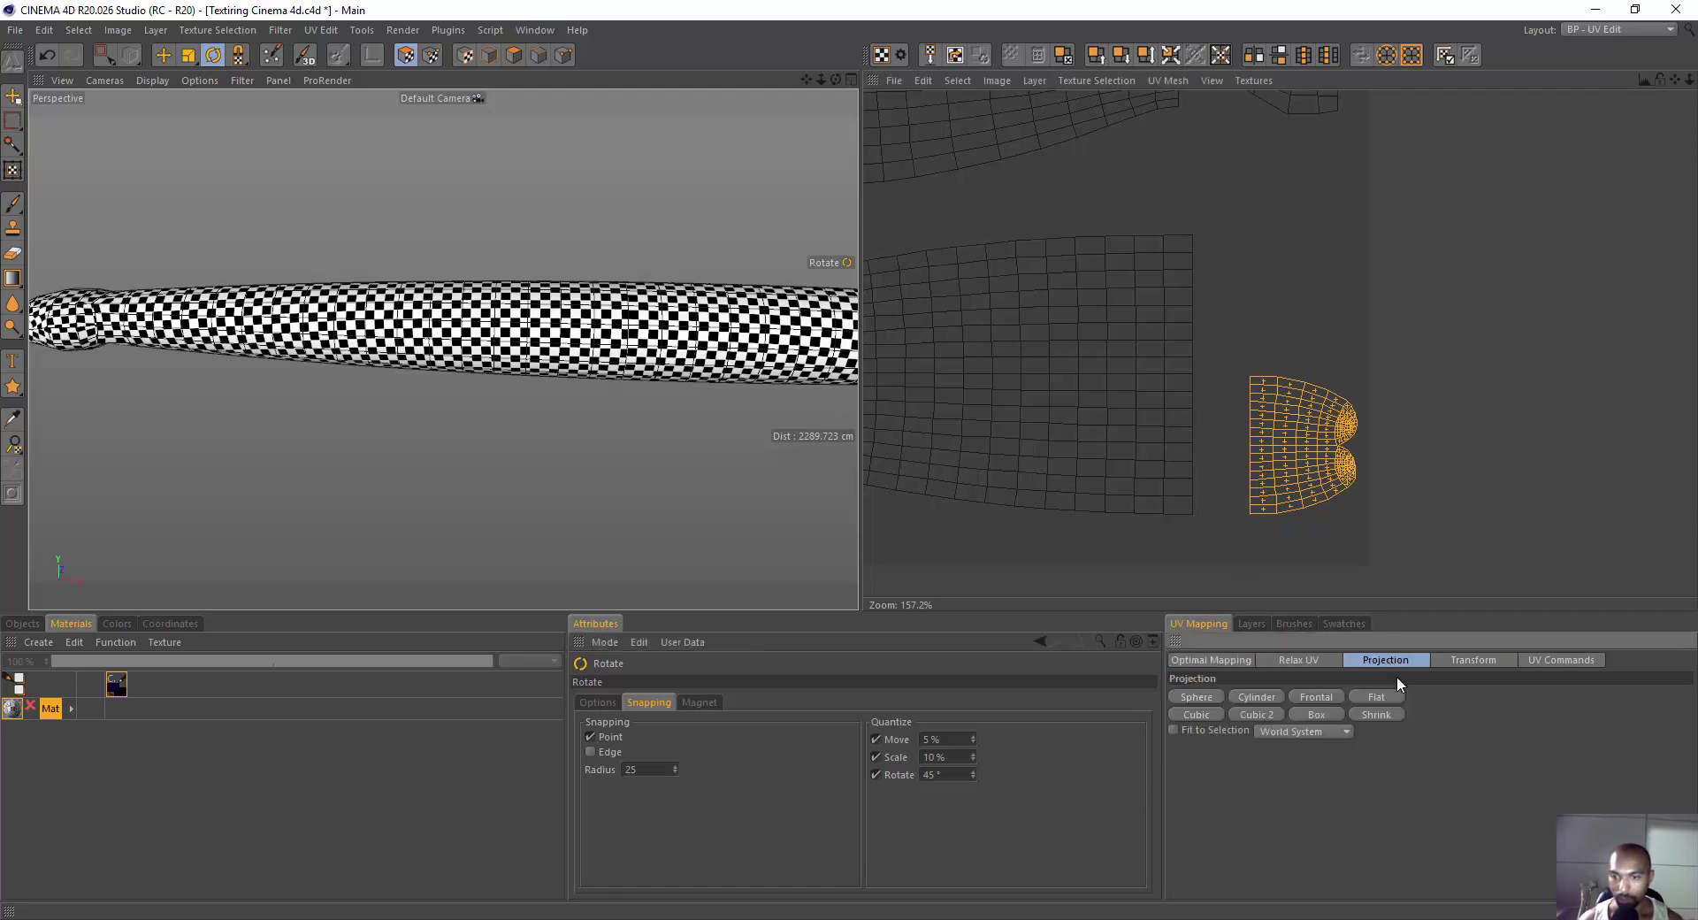
left_click(1471, 659)
scroll(1275, 338, "down", 5)
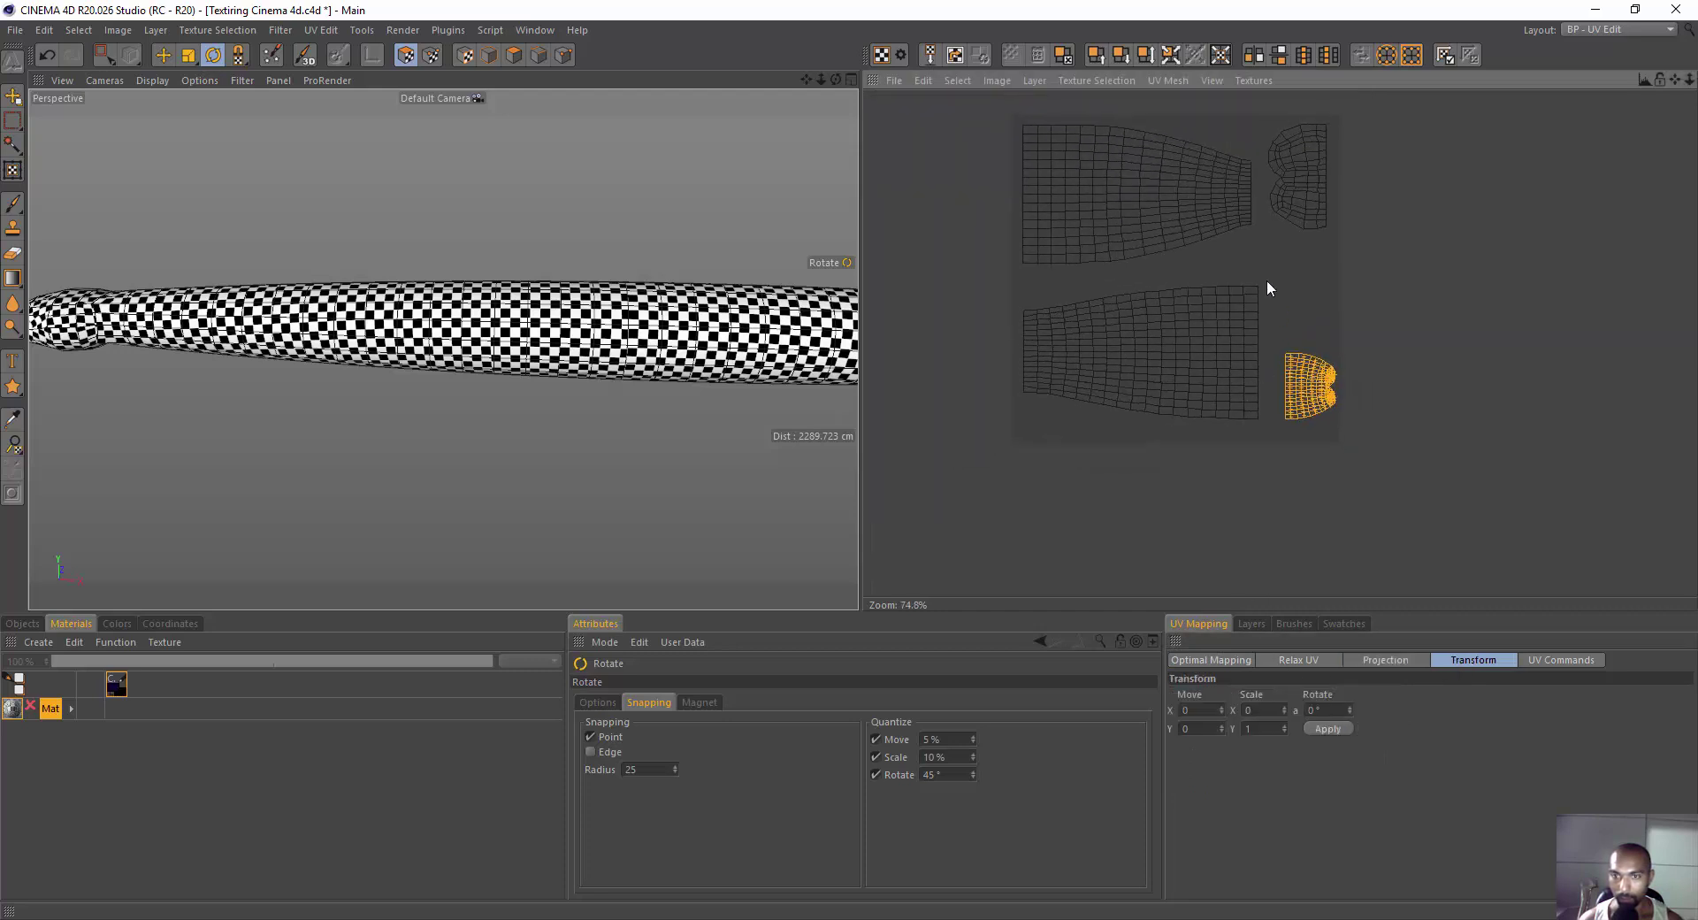
middle_click_drag(1266, 280, 1330, 396)
scroll(1318, 390, "up", 2)
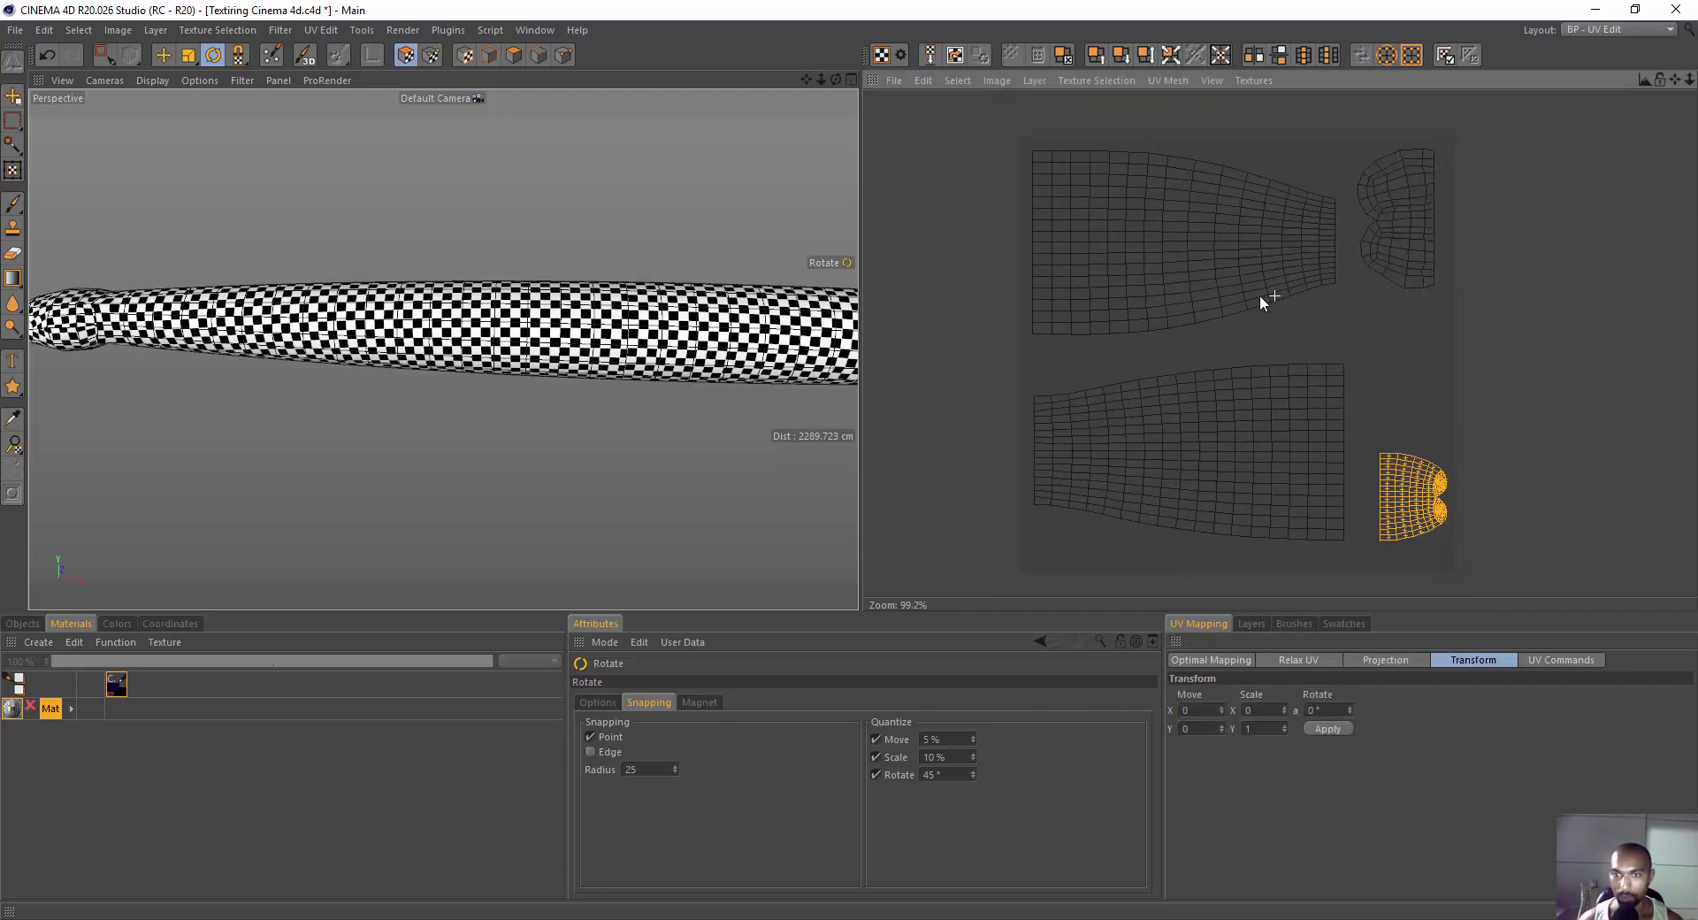